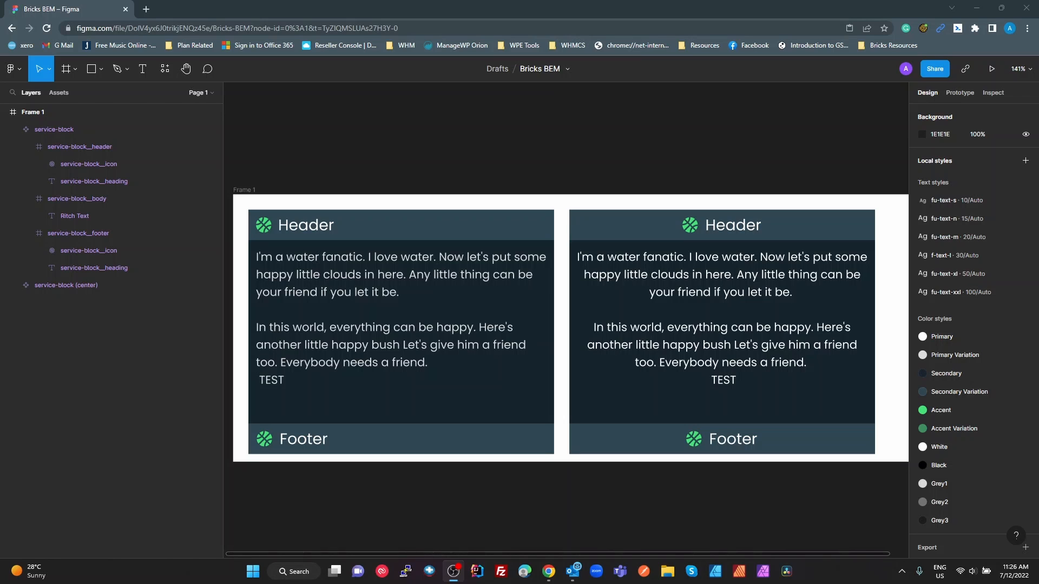
Inspect the service-block and service-block (center) components and the types of local style that can be added
click(390, 225)
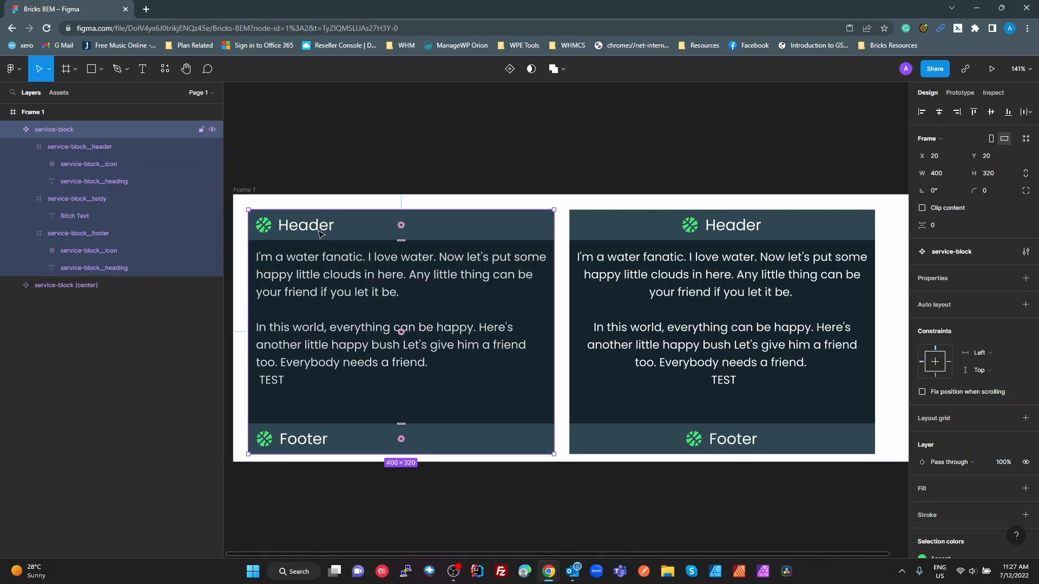
click(66, 286)
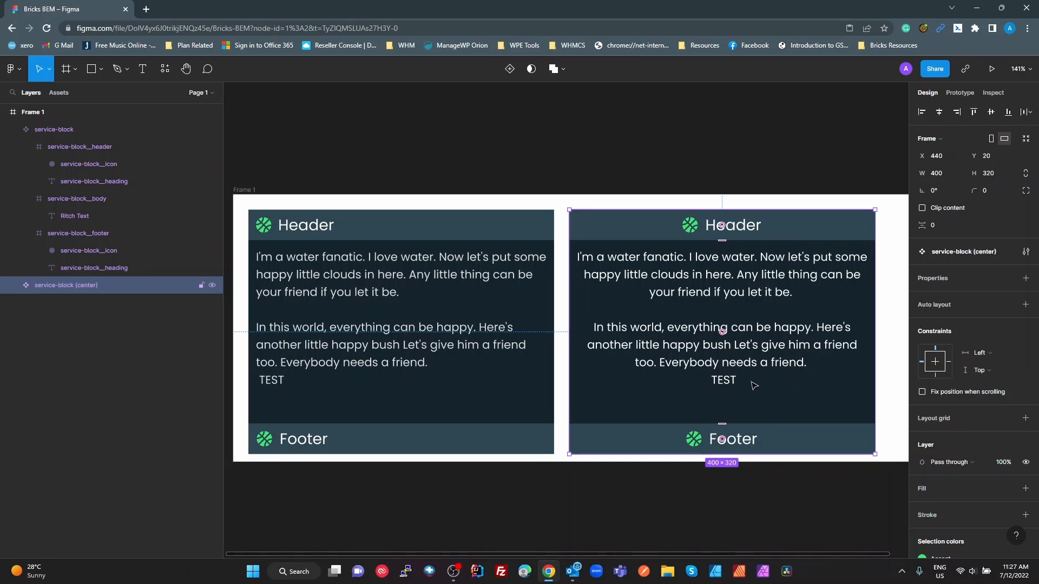
click(804, 504)
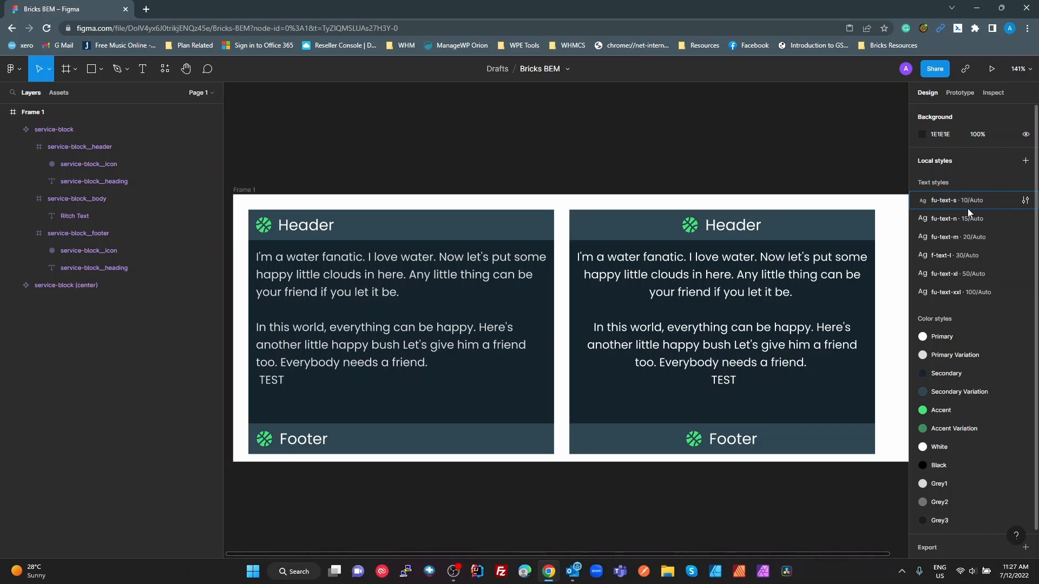
click(1025, 161)
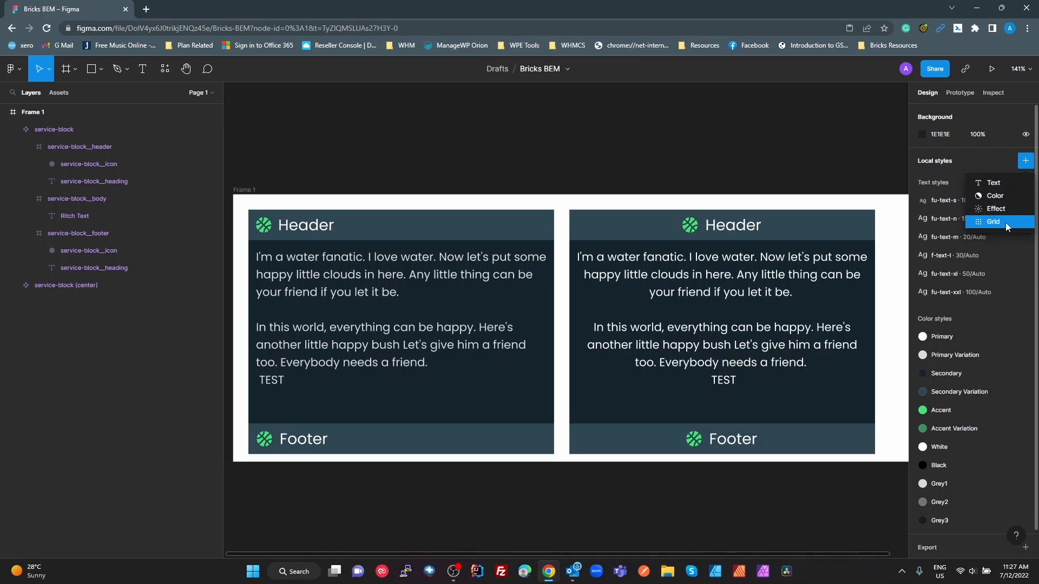
click(870, 161)
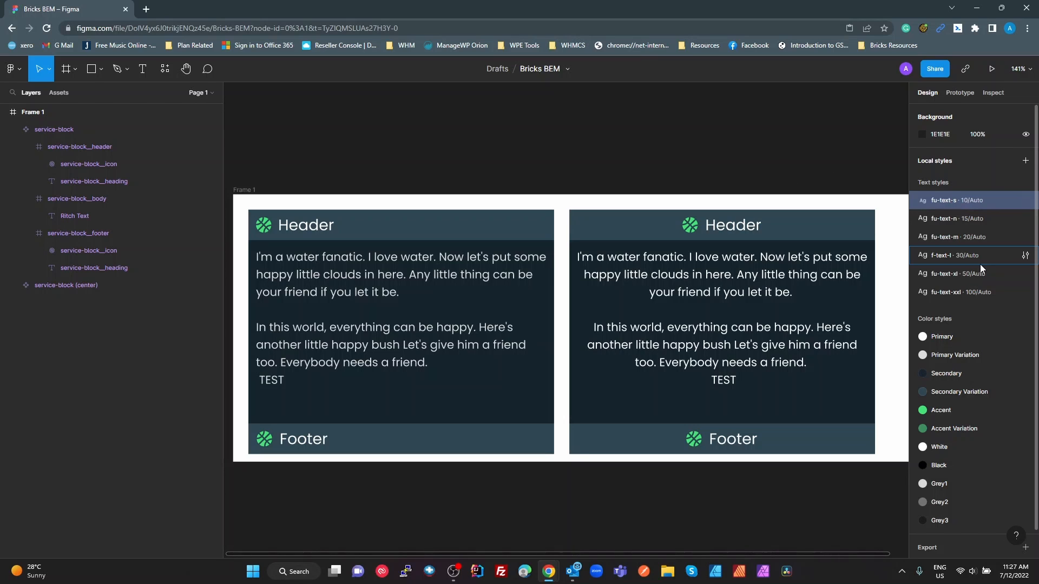
Increase the browser's page zoom by two levels to enlarge the design file
click(1027, 28)
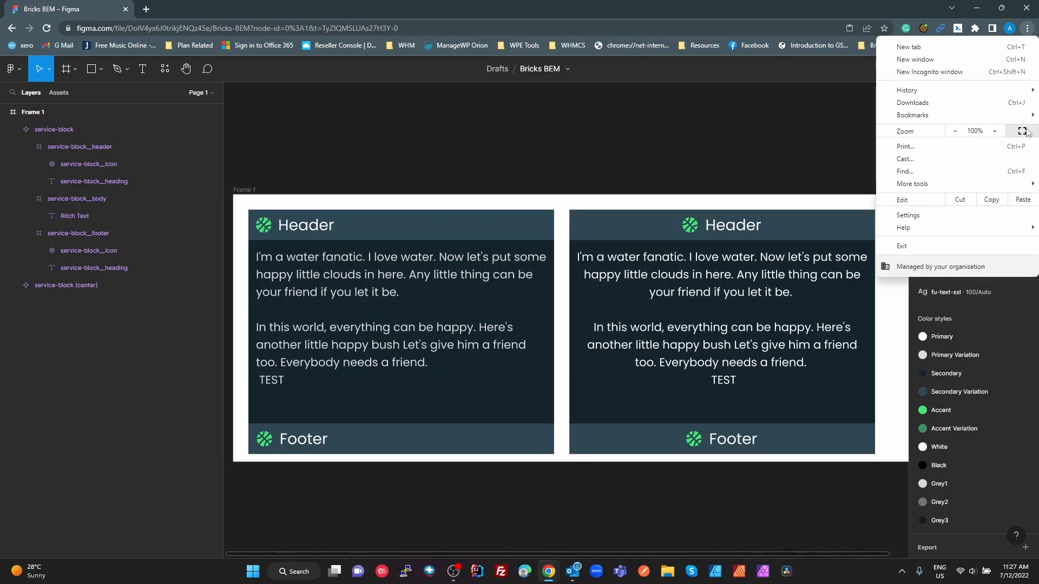
mouse_move(1010, 115)
click(994, 131)
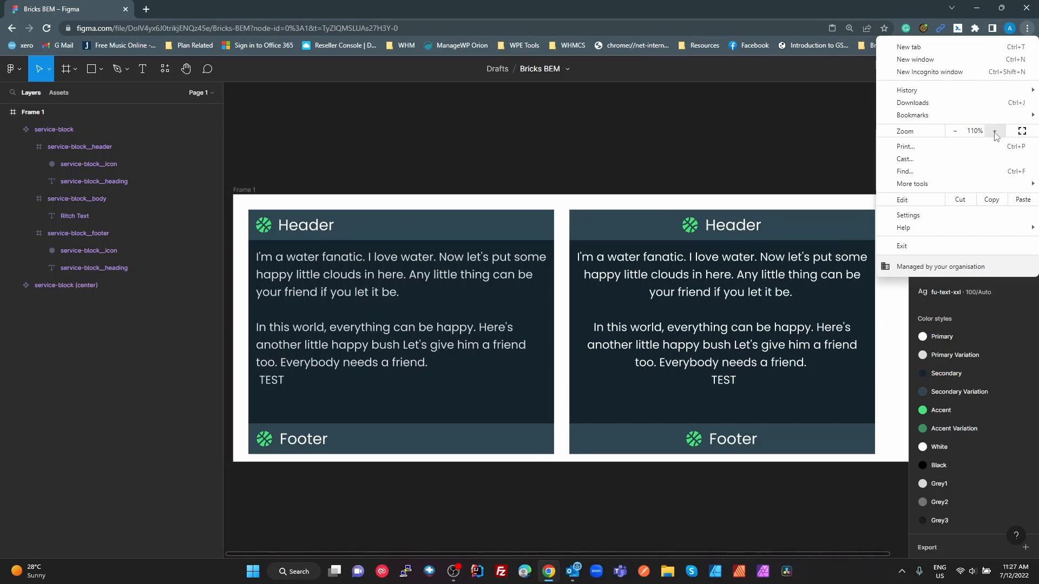
click(994, 131)
click(844, 175)
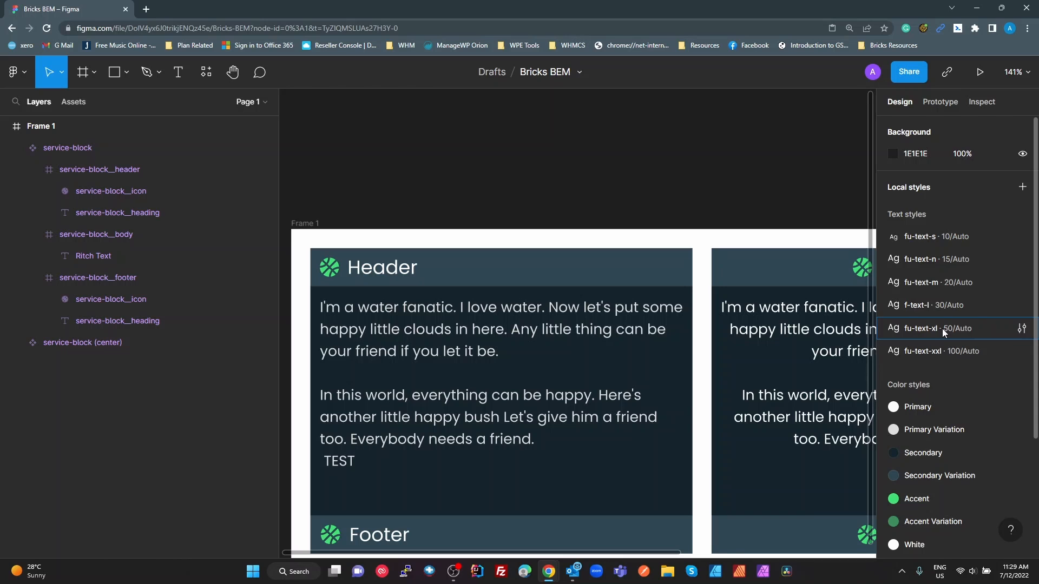
Review the file's local text and color styles, from fu-text-s through Grey3
scroll(942, 329, down, 5)
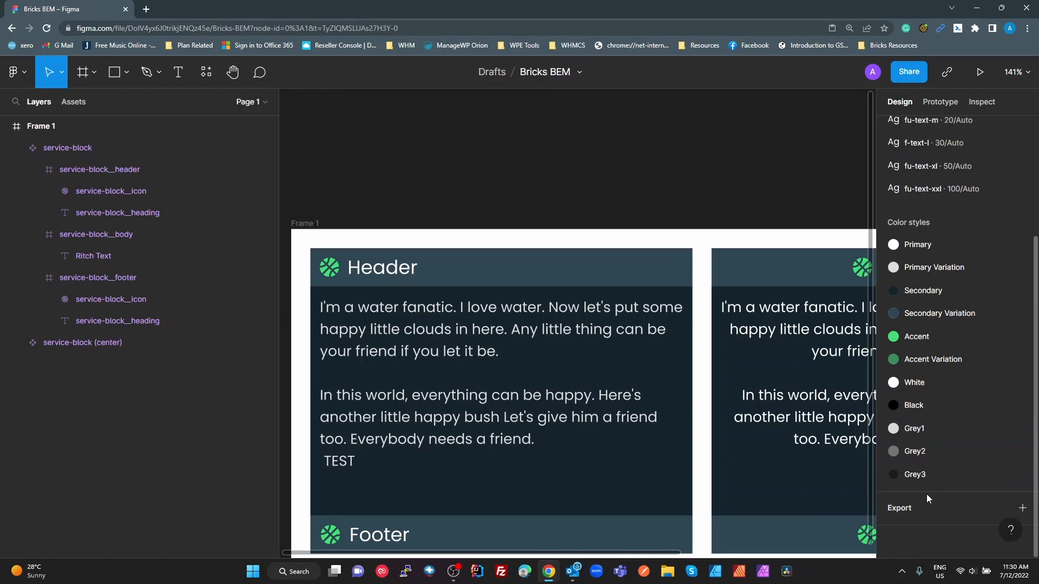
scroll(668, 345, up, 2)
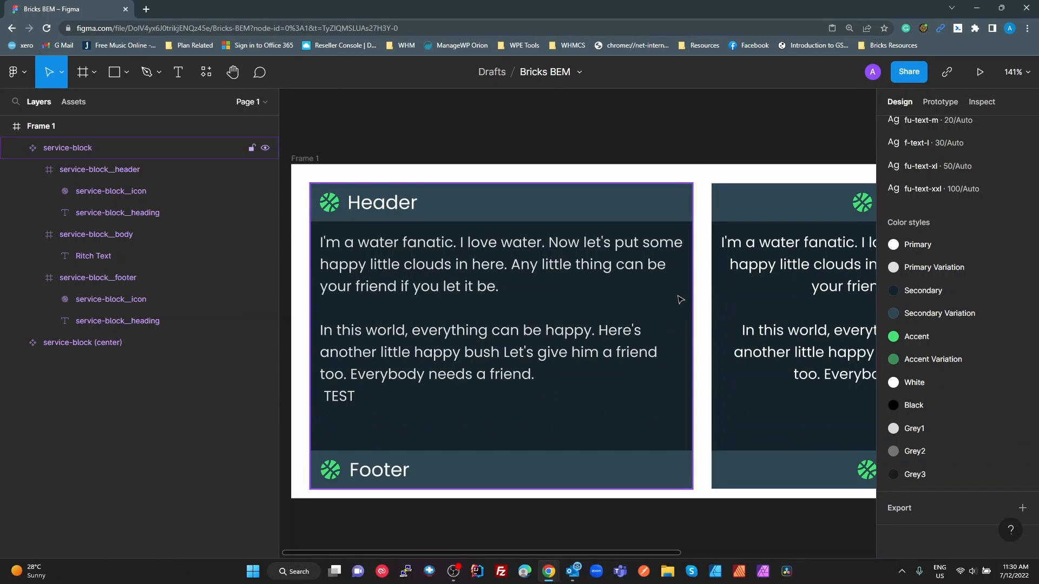
scroll(679, 300, down, 2)
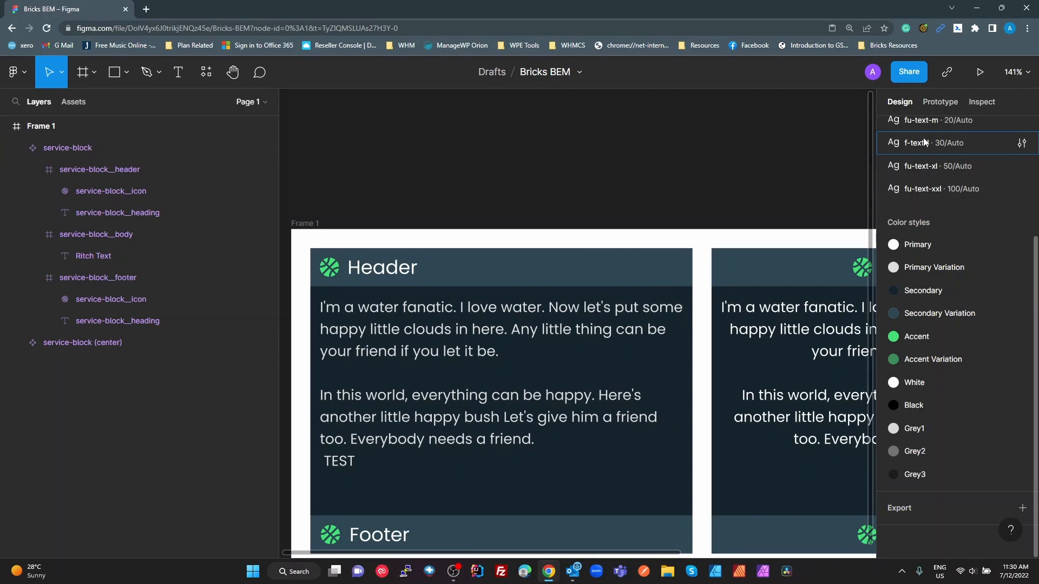
scroll(928, 181, up, 3)
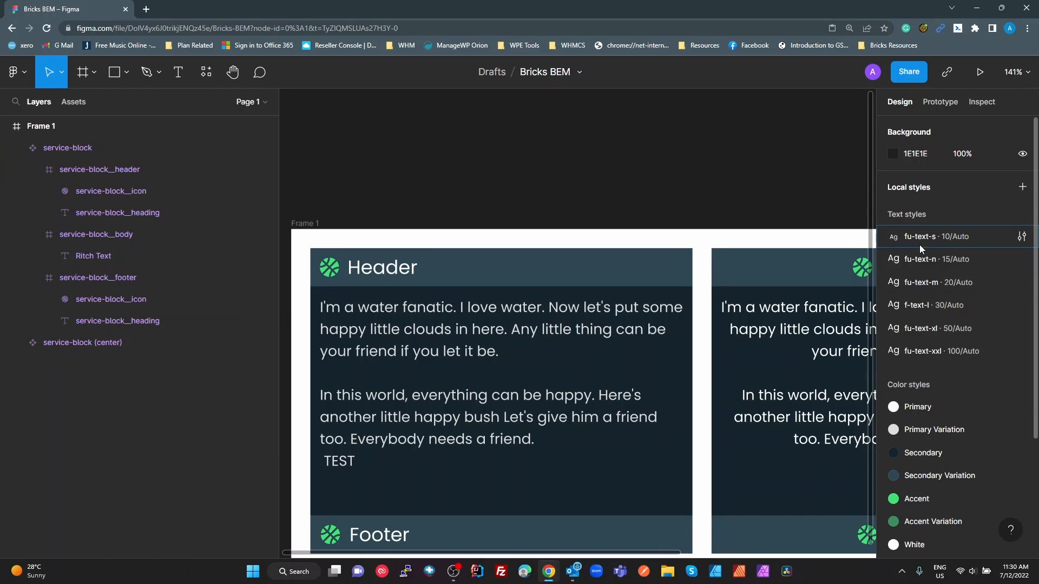
Switch to the WordPress dashboard, open the Bricks custom code settings and enlarge the Custom CSS box to fit the whole stylesheet
key(alt+Tab)
key(alt+Tab)
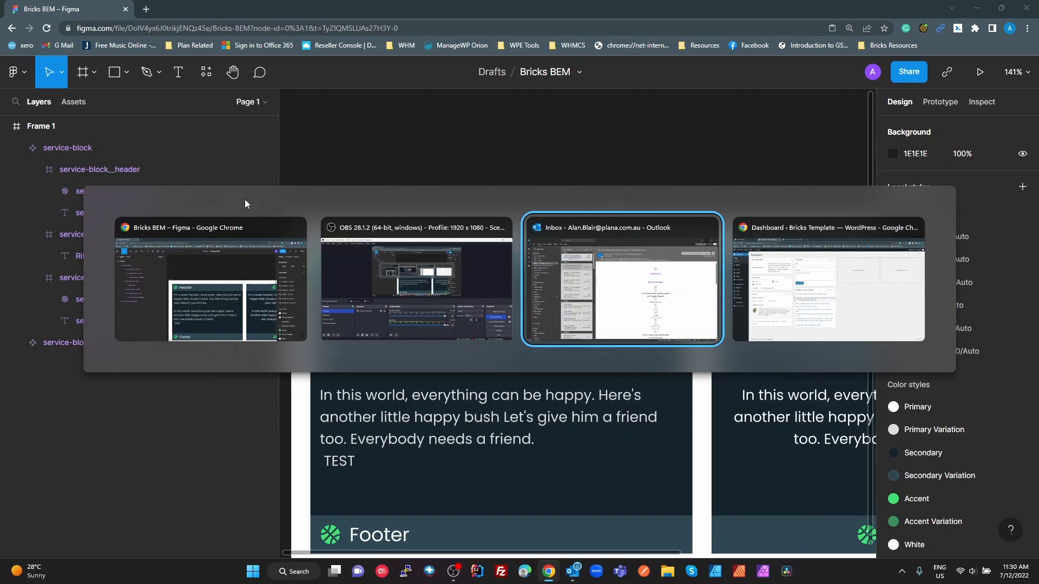
key(alt+Tab)
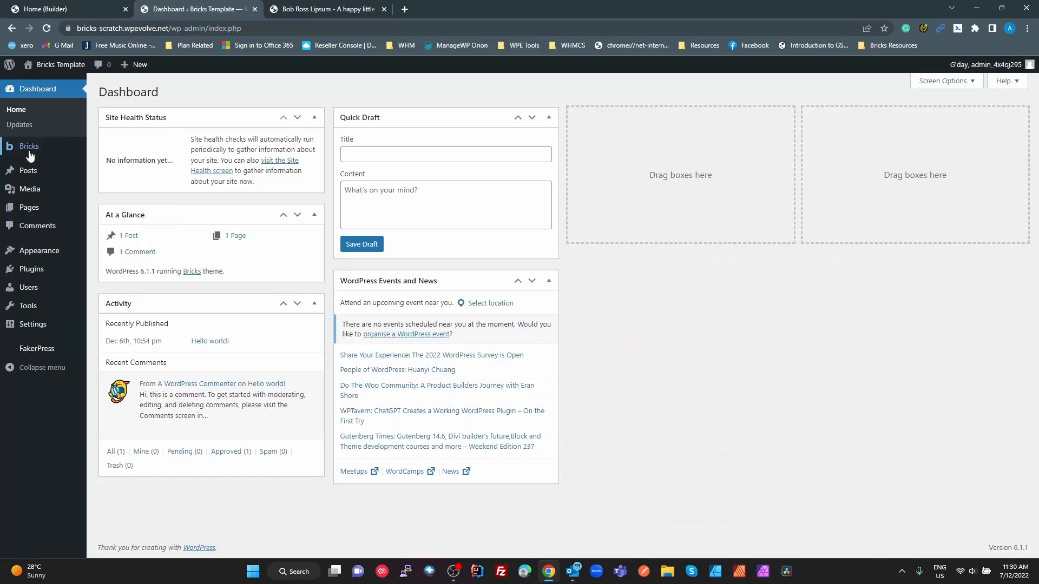
click(28, 150)
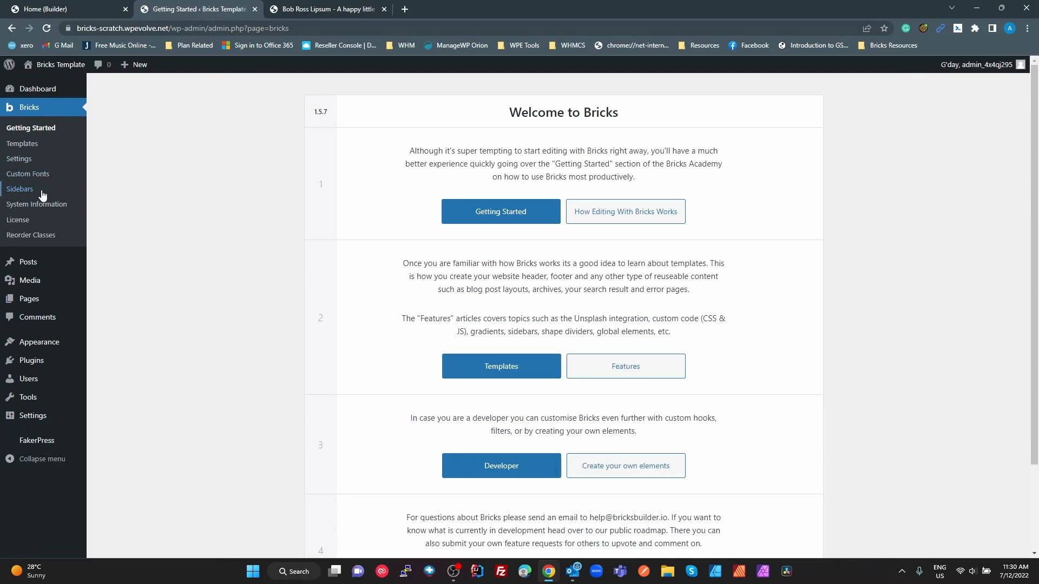
mouse_move(8, 260)
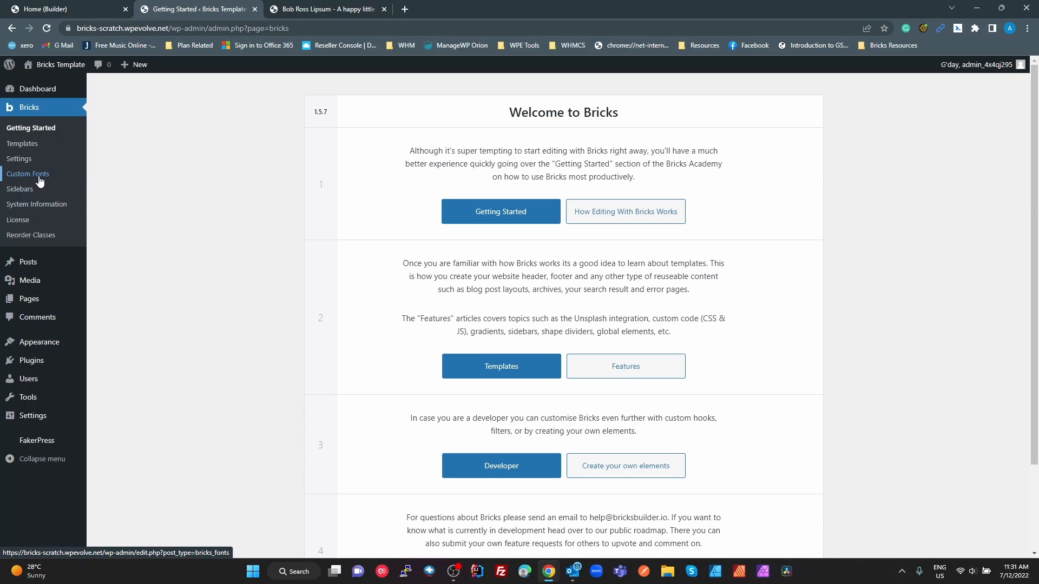
click(23, 163)
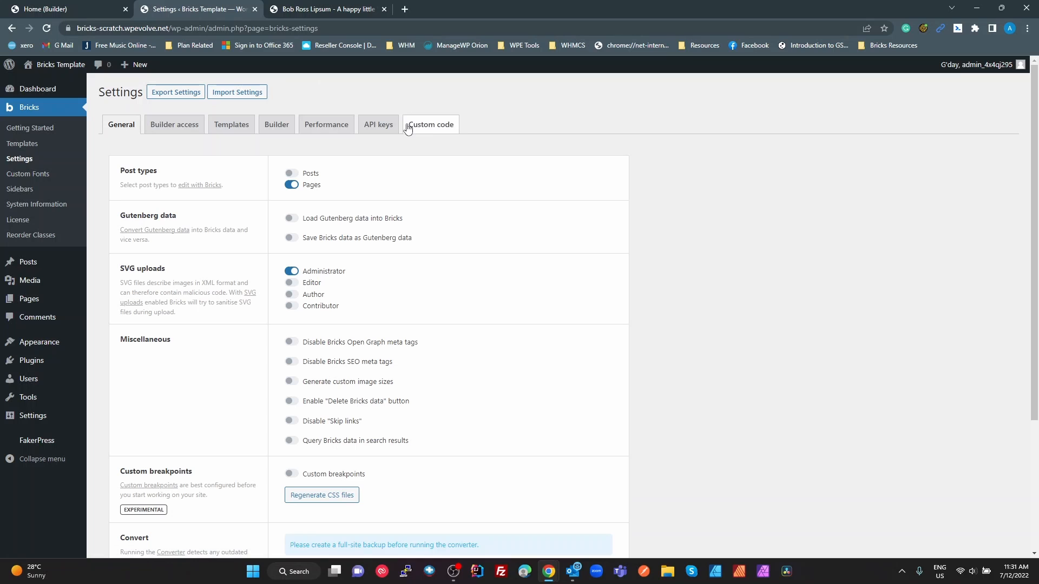
click(435, 131)
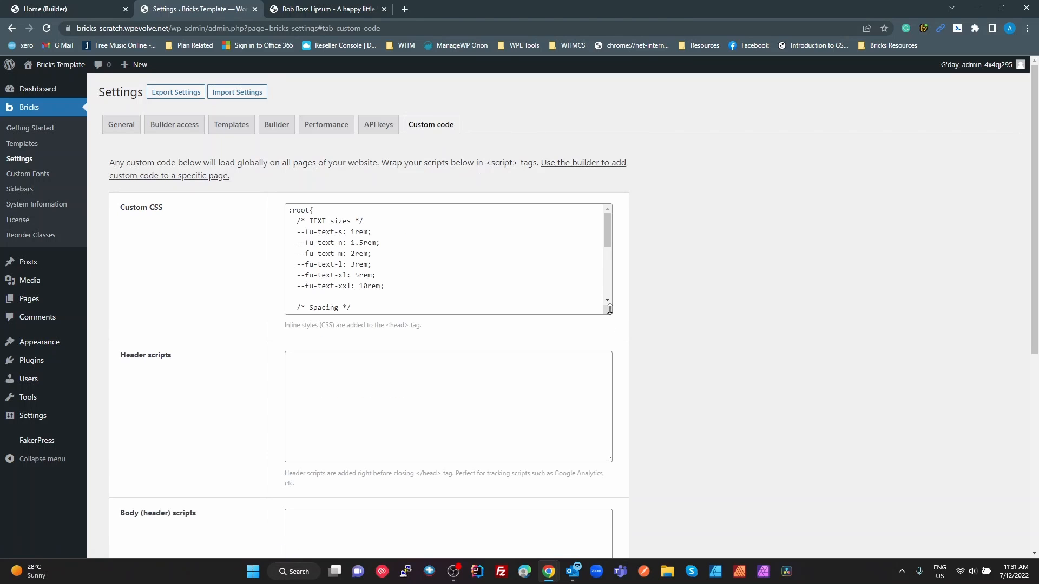
drag(610, 309, 610, 547)
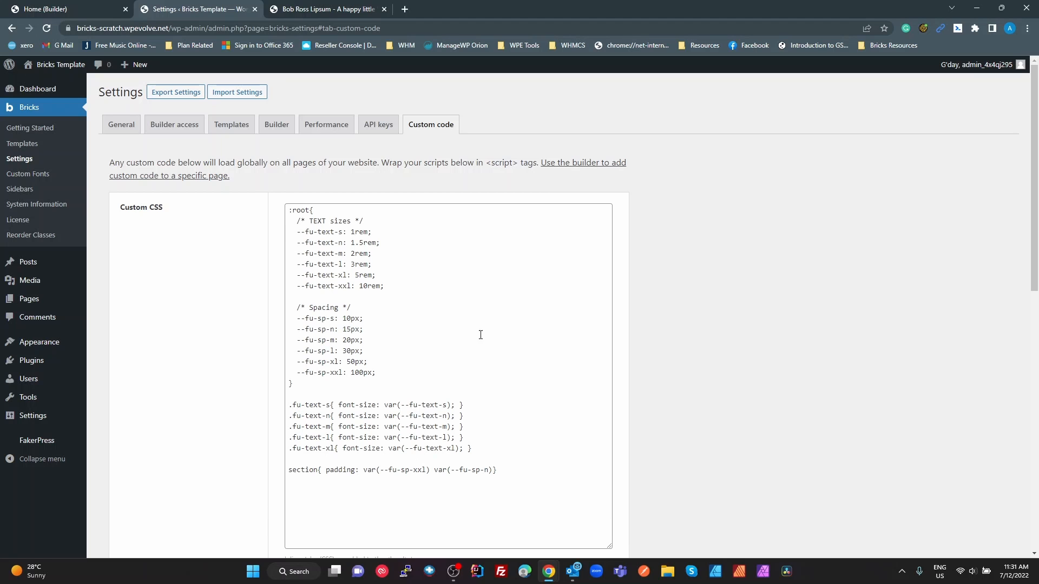
Compare the --fu-text-s variable and its value in the Custom CSS with the text styles in the Figma file
drag(346, 231, 305, 231)
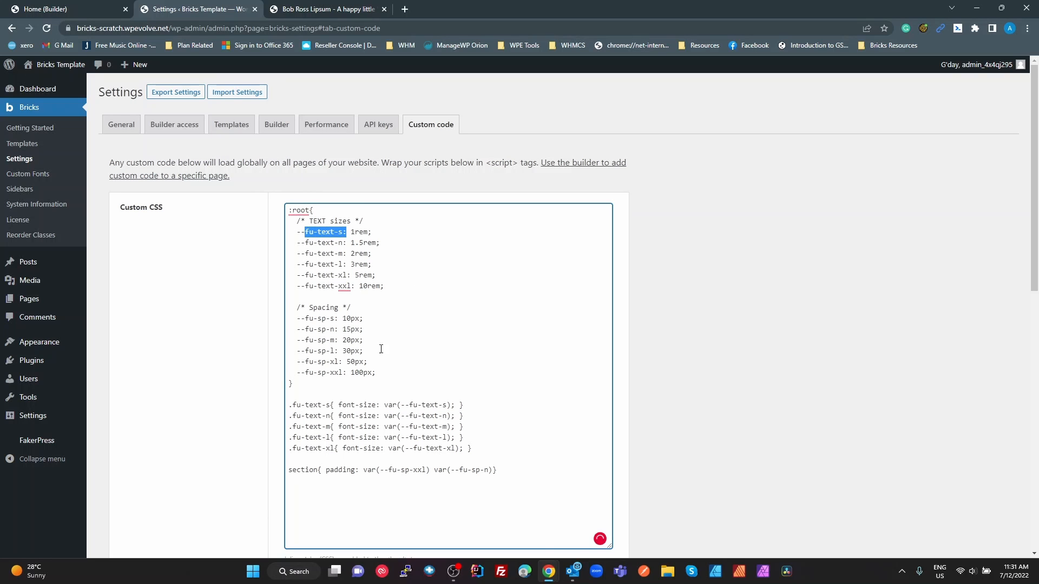
mouse_move(341, 284)
key(alt+Tab)
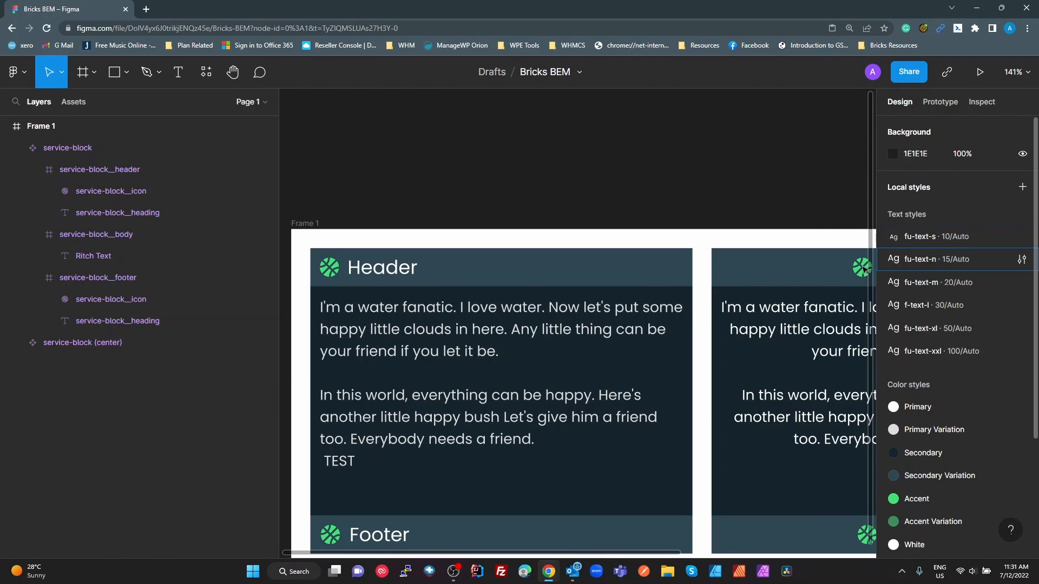
key(alt+Tab)
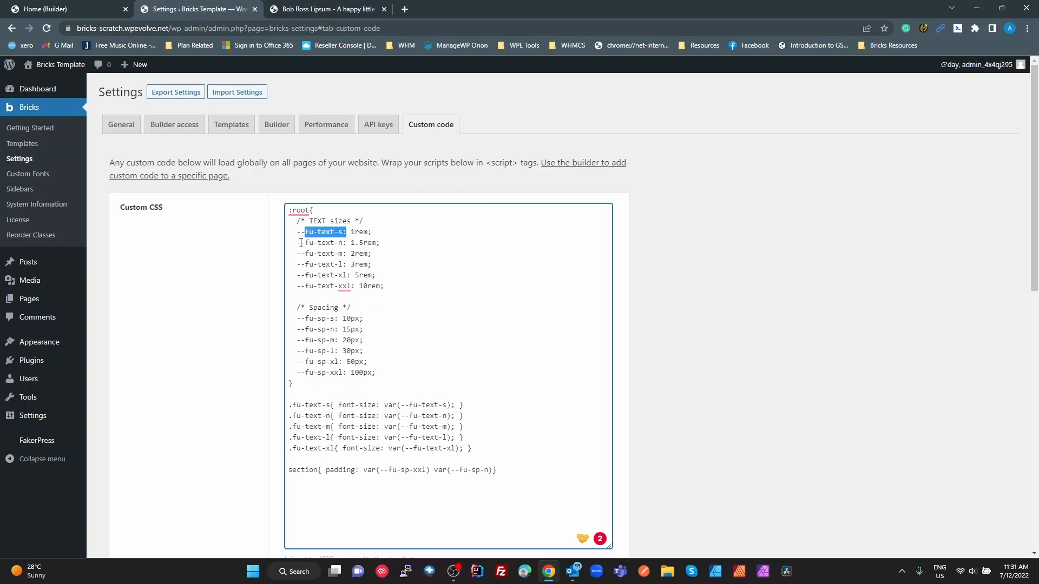
double_click(359, 232)
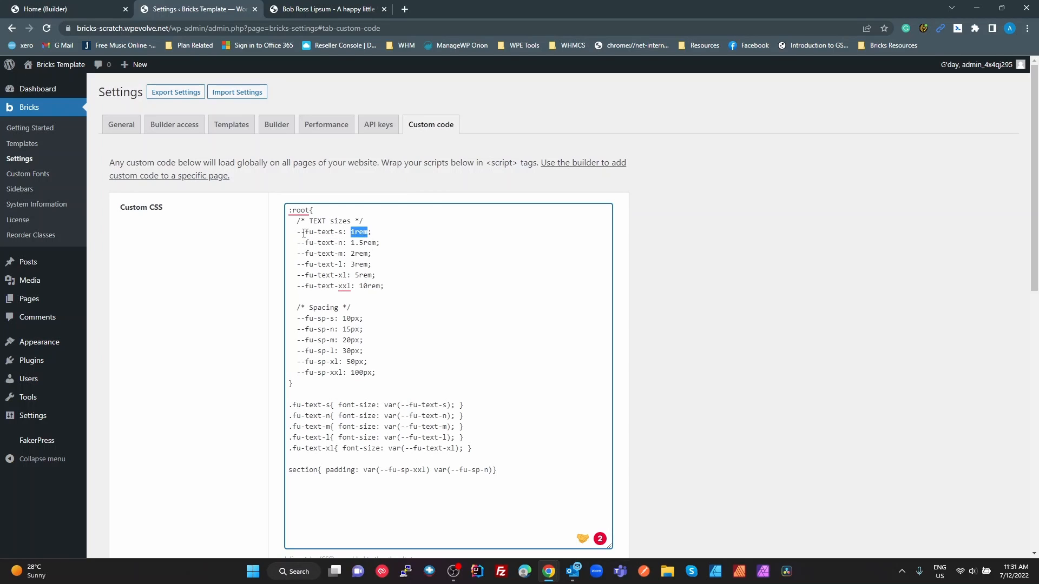
drag(305, 233, 302, 235)
click(327, 251)
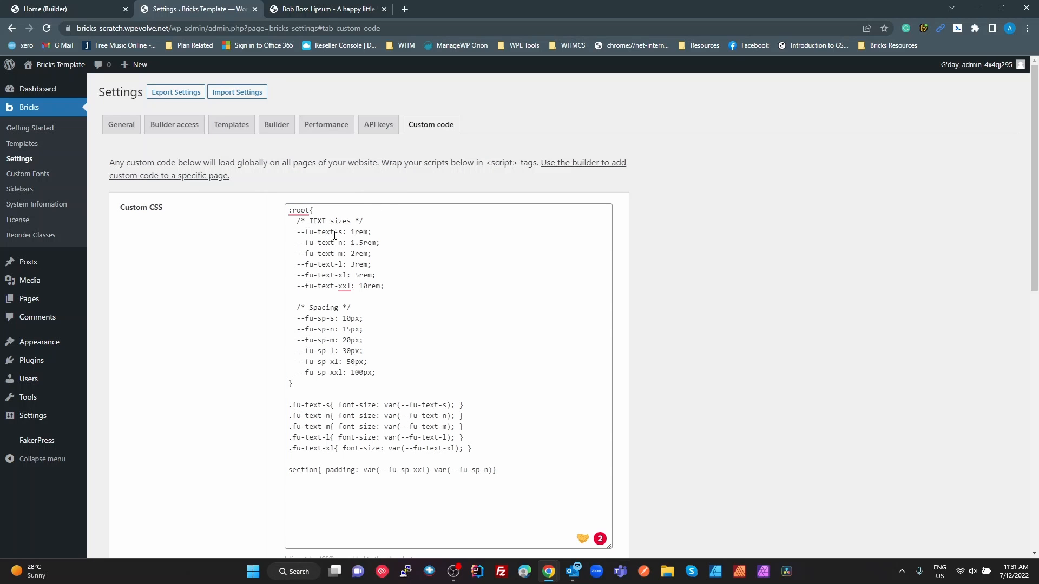
key(ctrl+Tab)
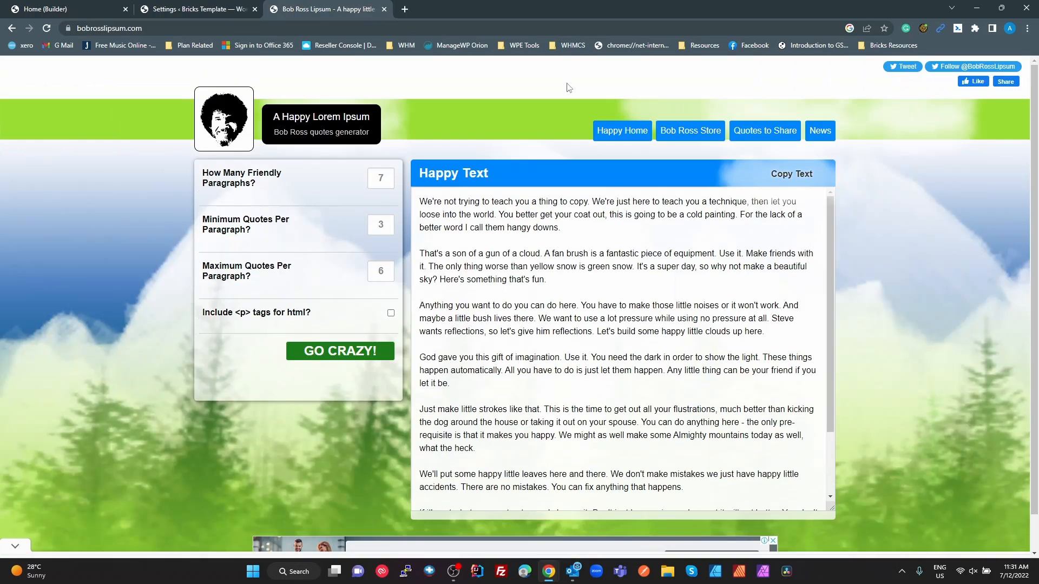
click(63, 14)
click(267, 17)
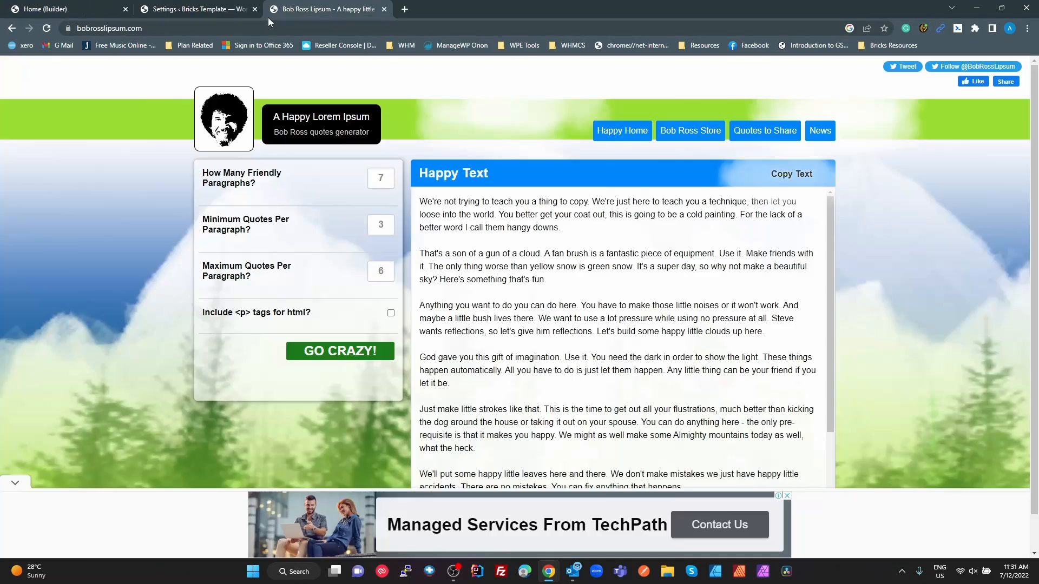
click(248, 15)
Check the fu-text style names and sizes in the Figma file again and return to the Bricks Custom CSS
key(alt+Tab)
key(alt+Tab)
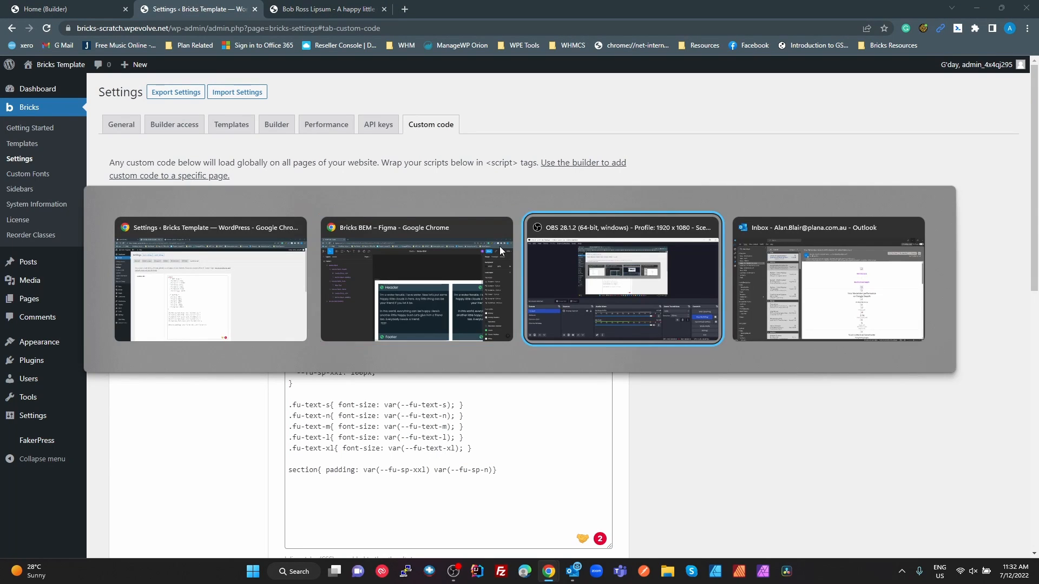
key(alt+Tab)
key(alt+Tab)
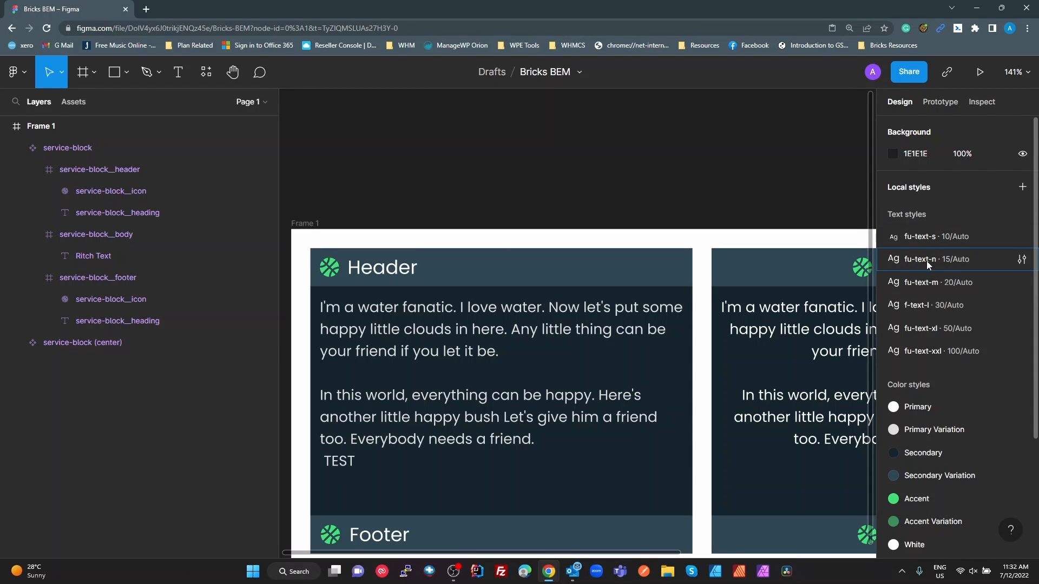
key(alt+Tab)
key(alt+Tab)
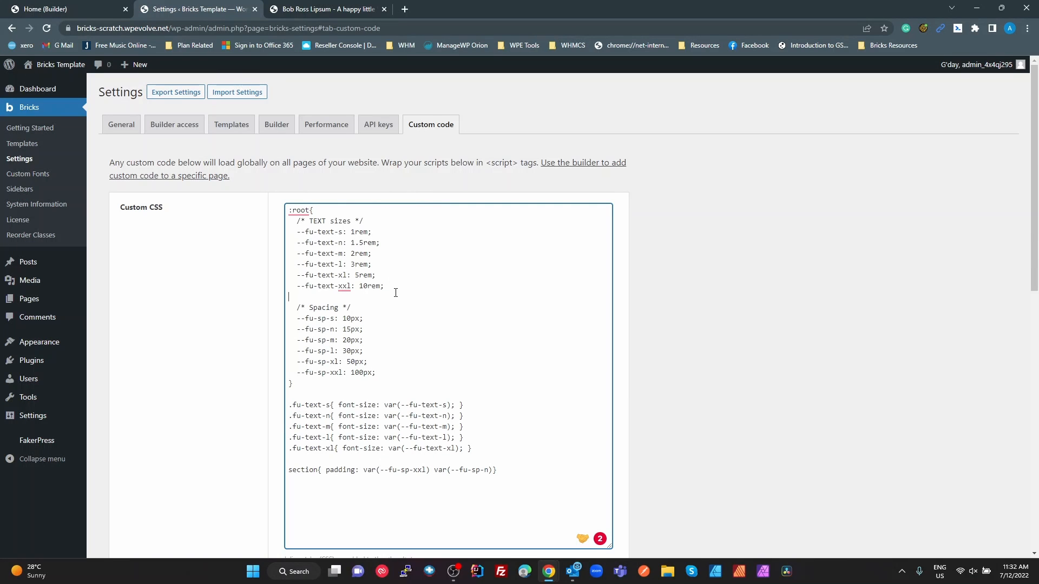
Examine the text size variables and the --fu-sp spacing variables in the :root block
drag(395, 292, 296, 239)
drag(383, 373, 308, 327)
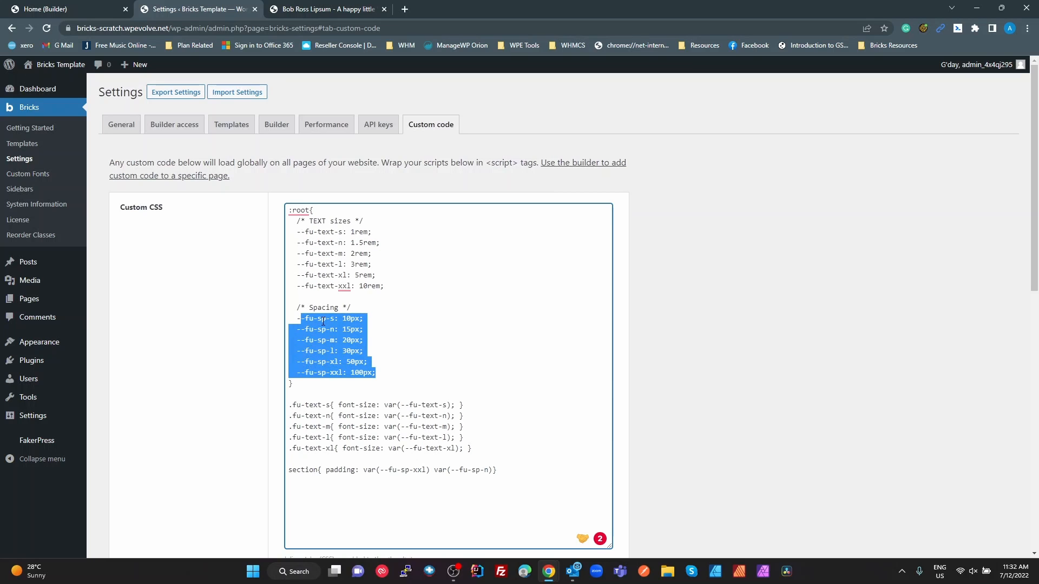
click(350, 330)
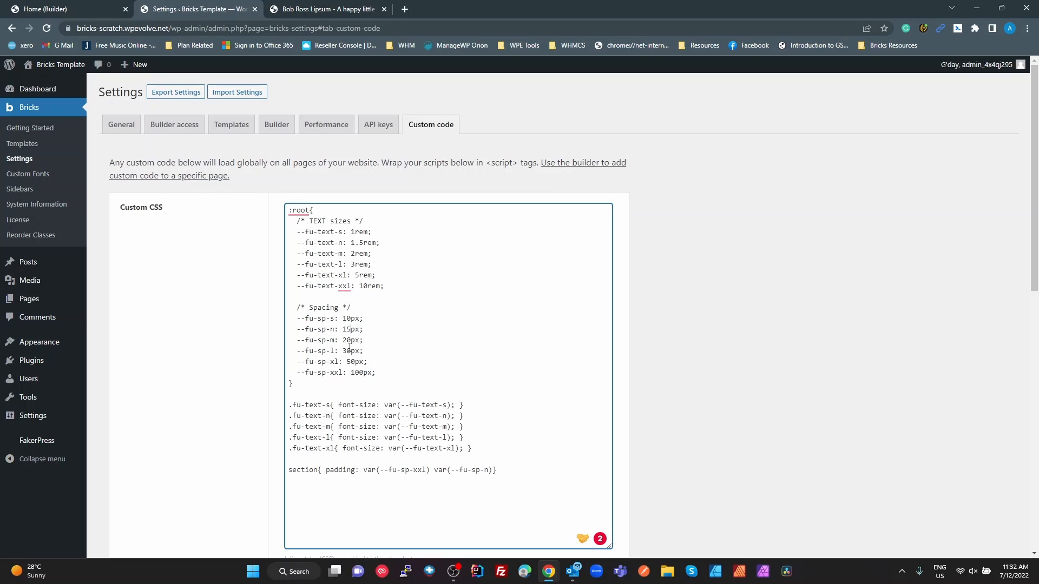
double_click(349, 318)
click(347, 330)
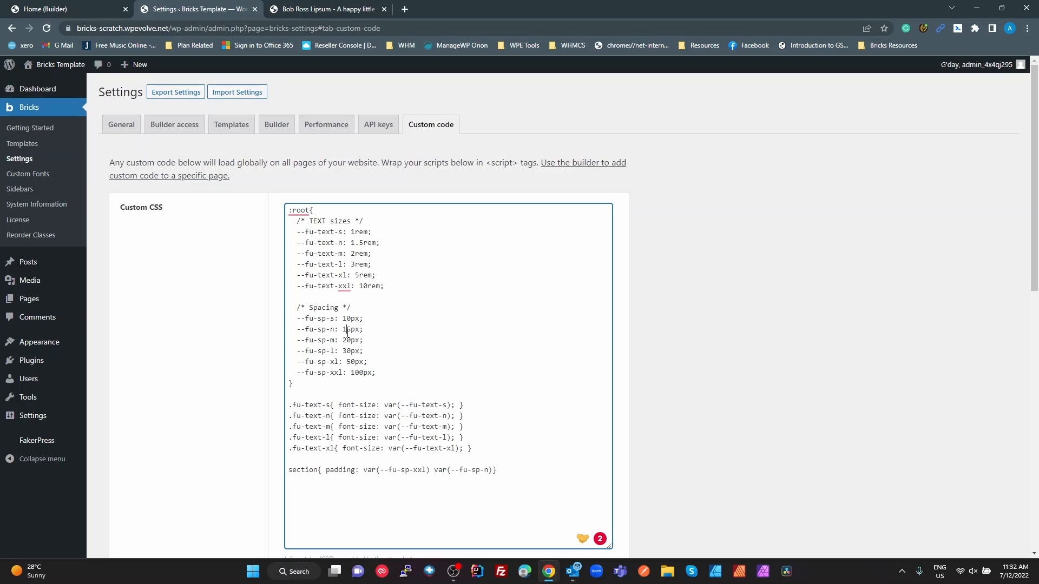
click(380, 372)
Examine the .fu-text-s class and its font-size declaration among the text utility classes
drag(478, 403, 285, 404)
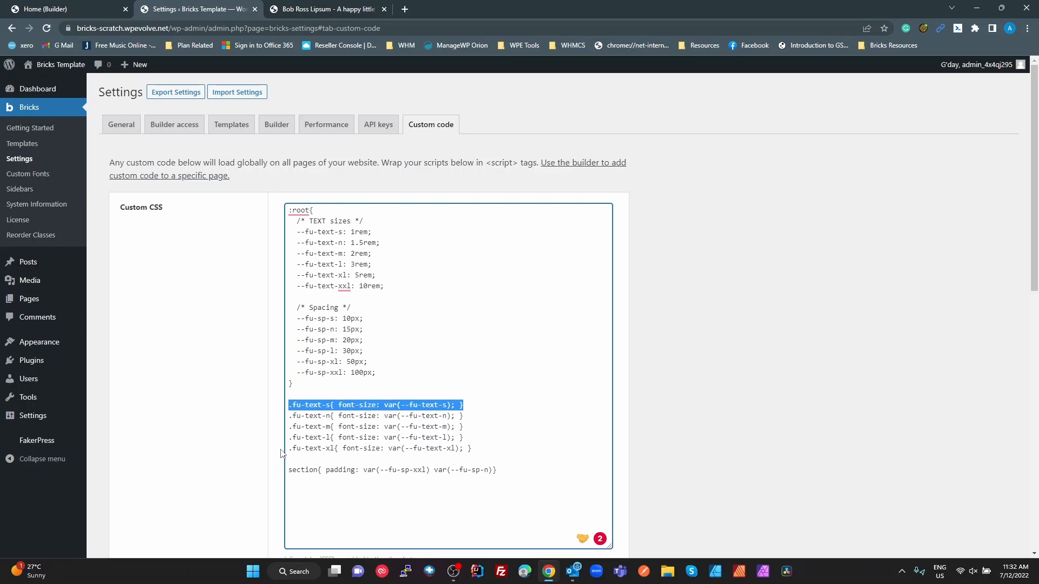
click(356, 437)
drag(333, 406, 293, 405)
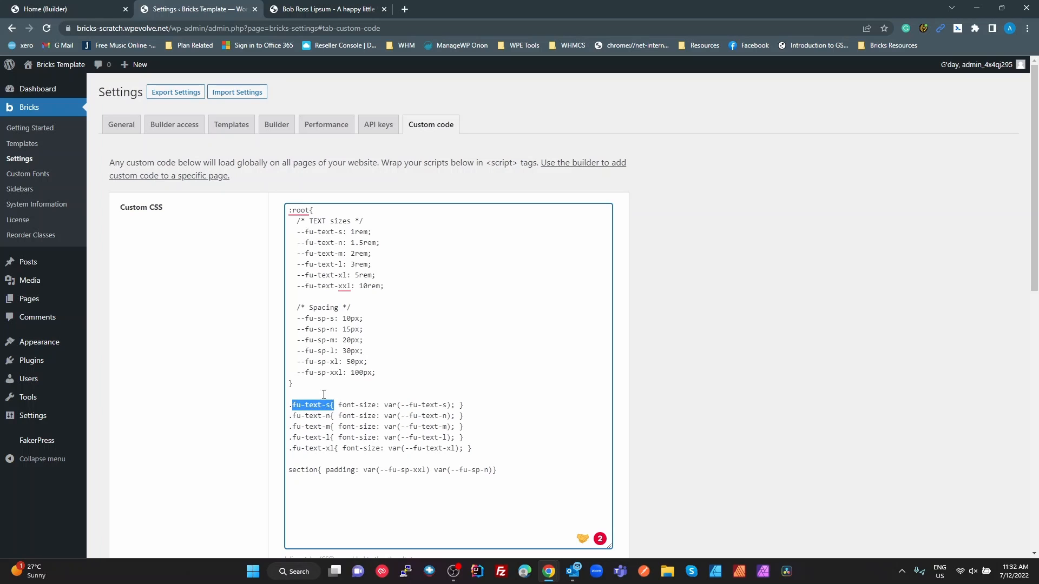
click(338, 403)
drag(338, 405, 464, 405)
click(503, 371)
drag(331, 406, 293, 405)
click(404, 488)
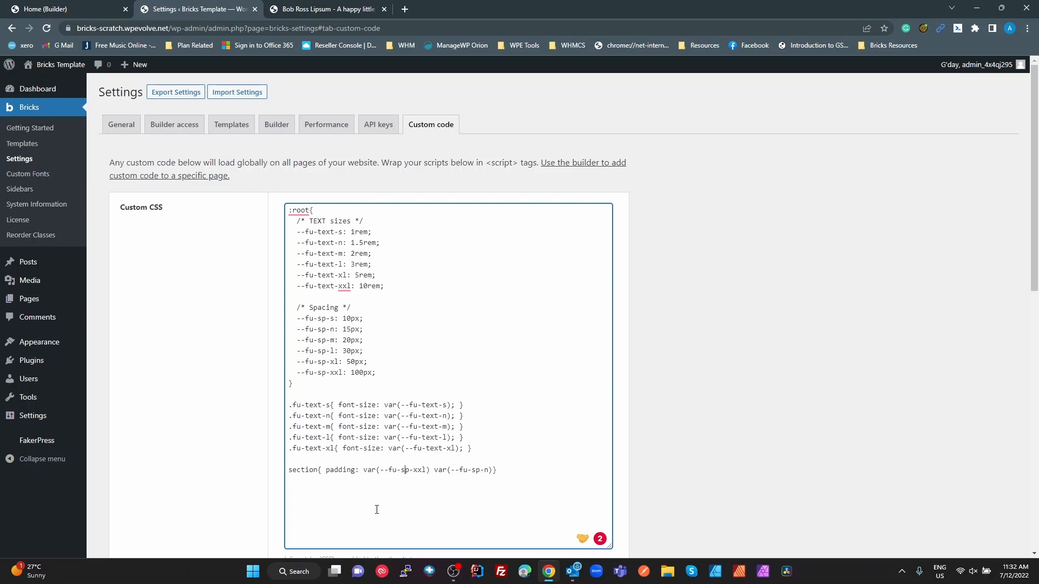
Examine the section padding rule with its --fu-sp-xxl and --fu-sp-n variables, and select the entire custom stylesheet
double_click(295, 470)
double_click(419, 470)
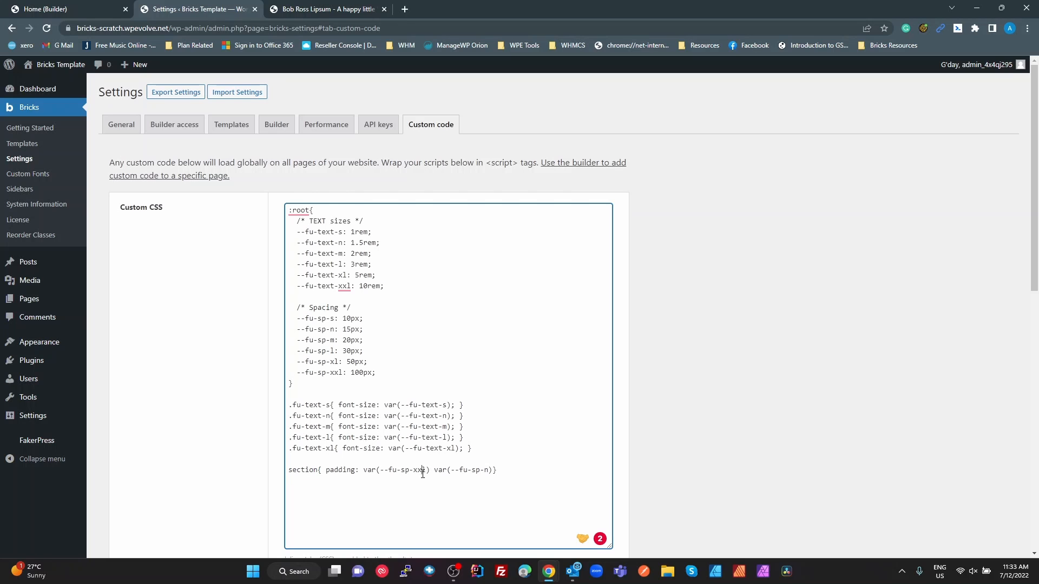
double_click(485, 470)
click(421, 469)
drag(390, 441, 232, 213)
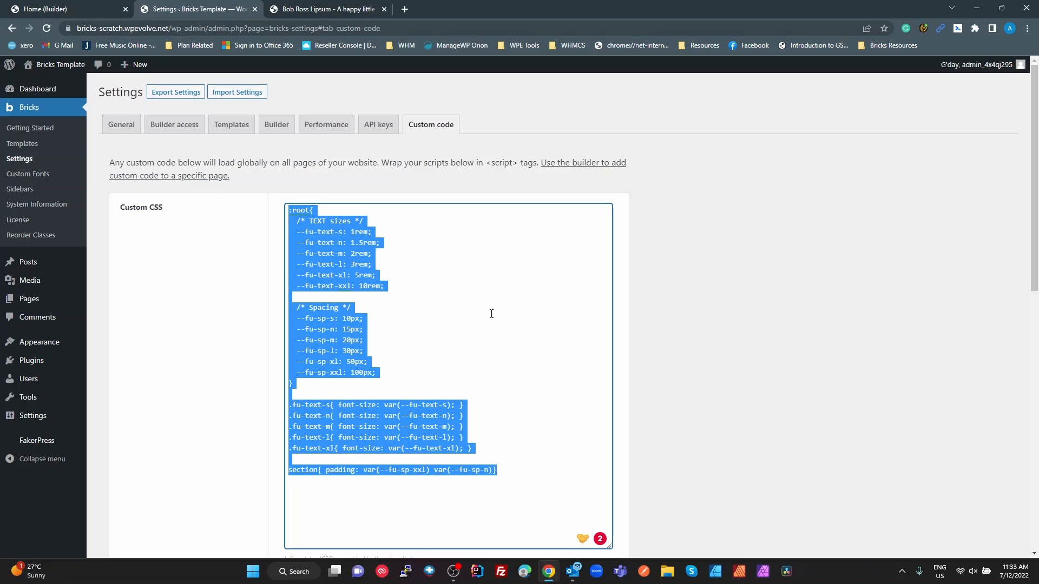
Select the entire custom stylesheet again and return to the Home page in the Bricks builder
click(564, 326)
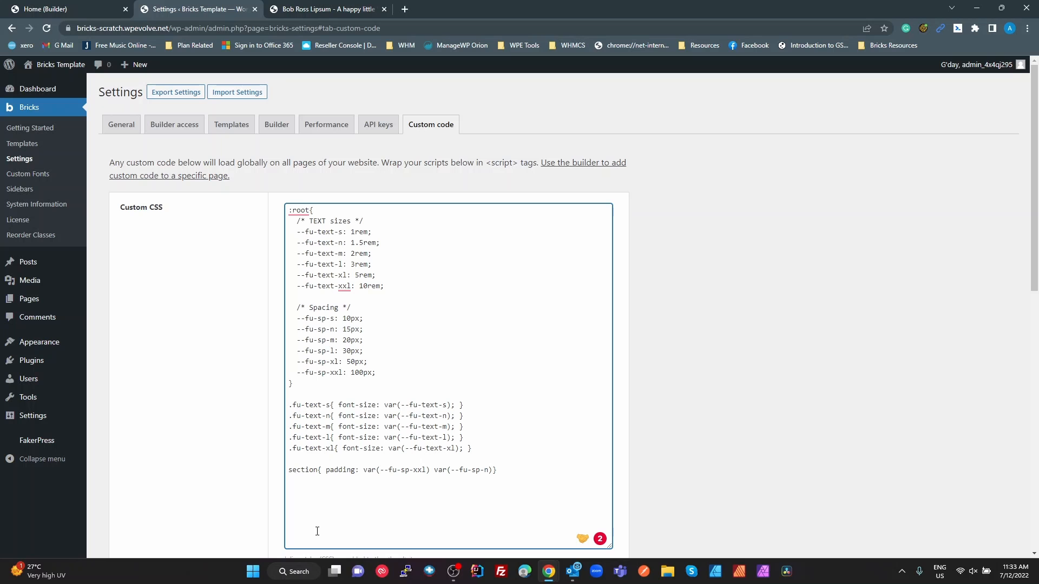
drag(503, 476, 266, 208)
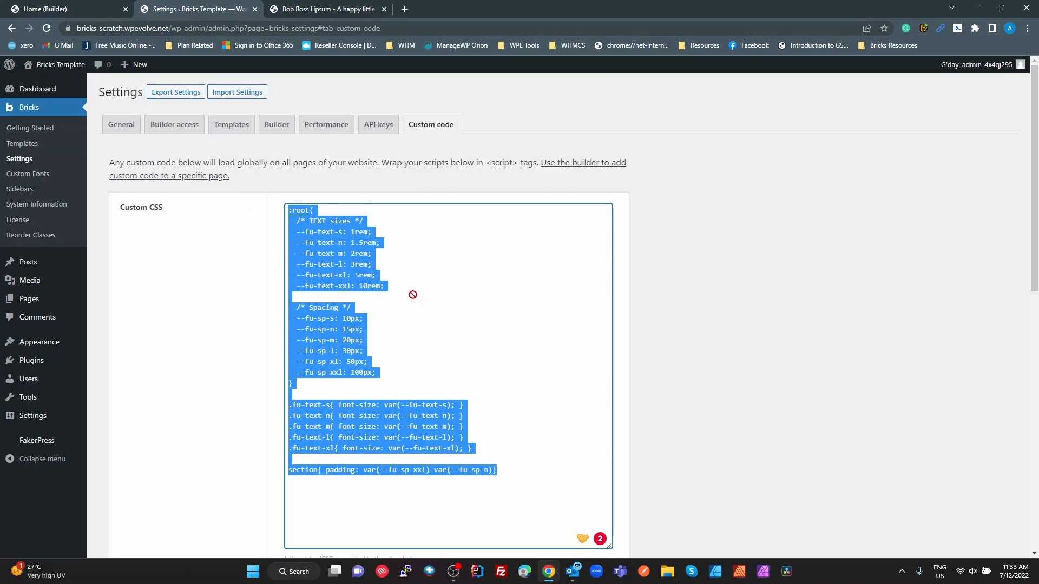
click(67, 9)
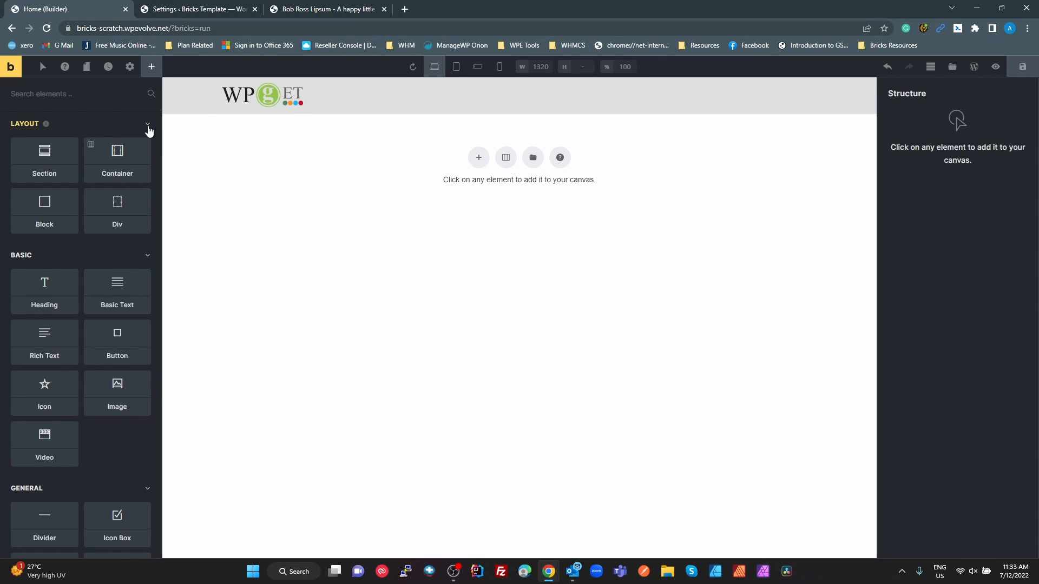
Examine the Body typography of the Figma BEM theme style, including its font family and weight
click(127, 71)
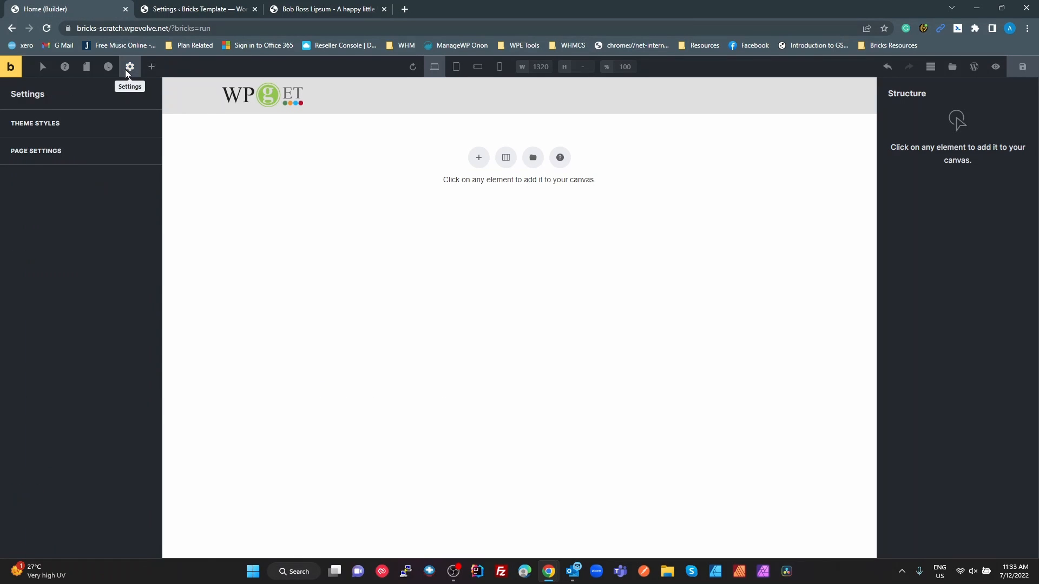
click(41, 128)
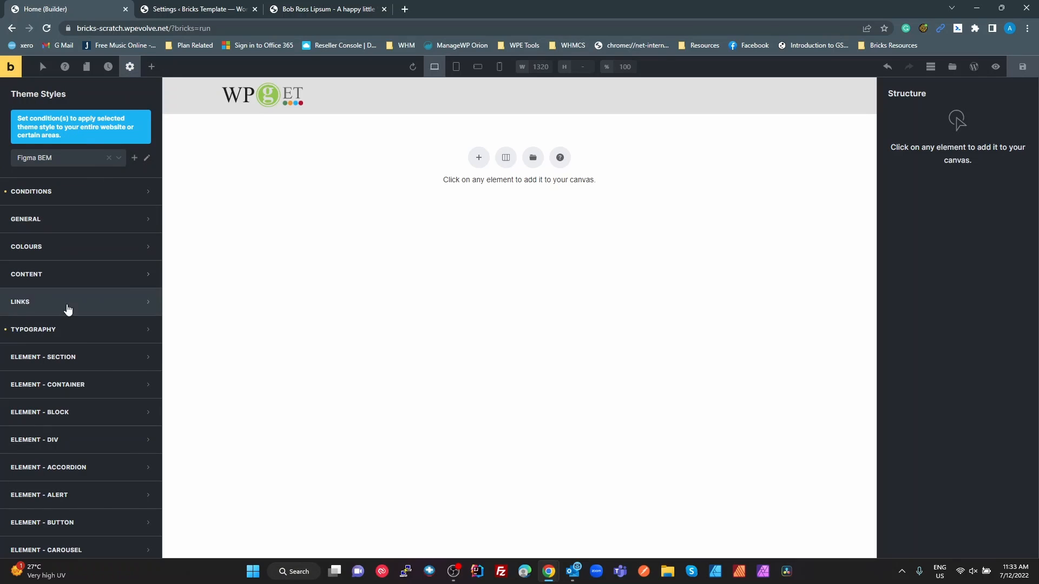
click(58, 333)
scroll(118, 386, down, 3)
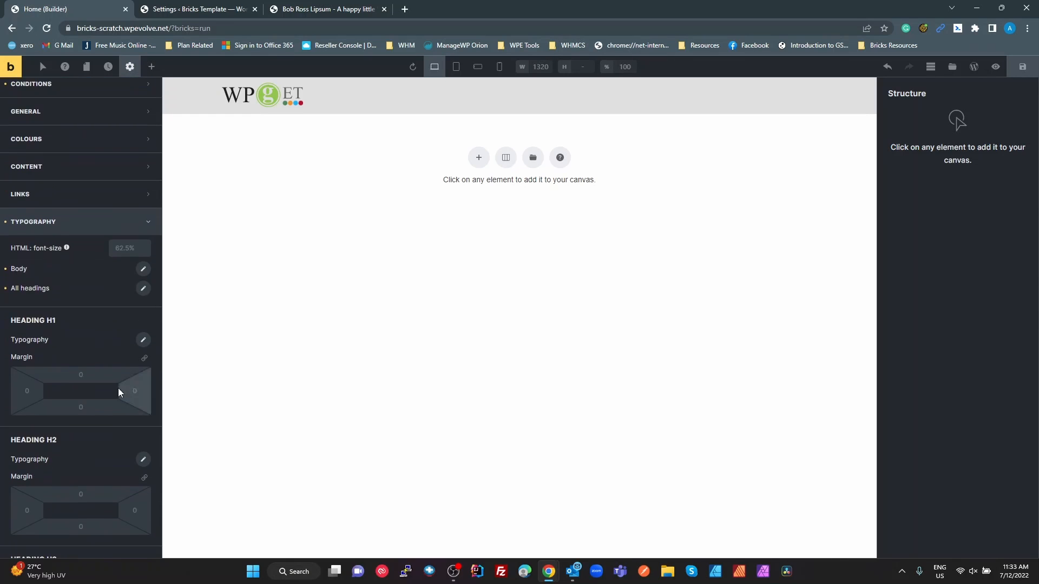
scroll(108, 390, up, 4)
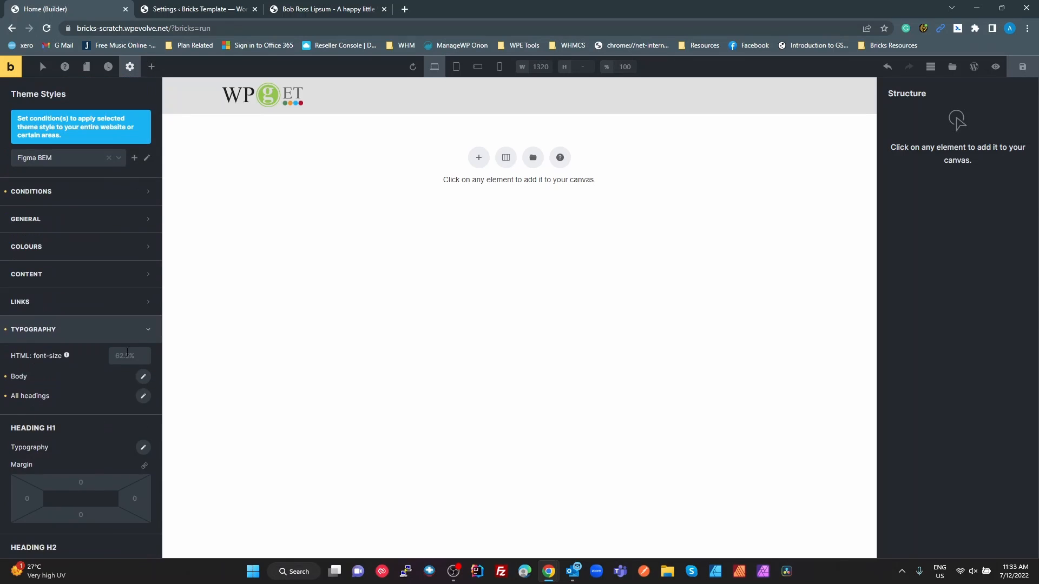
click(143, 378)
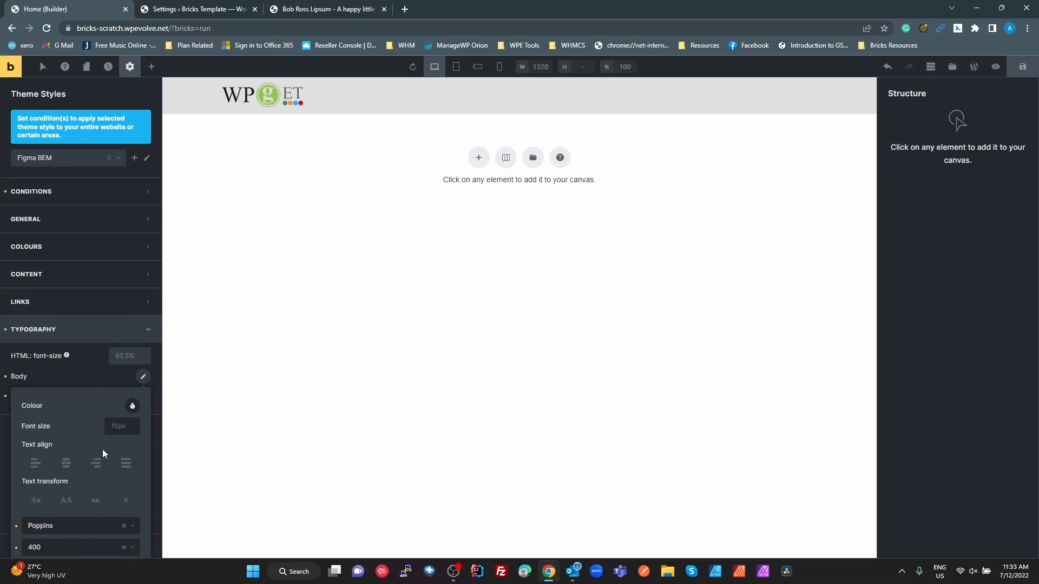
scroll(69, 493, down, 1)
Check the font family of the fu-text-s text style in the Figma file and return to the Bricks builder
key(alt+Tab)
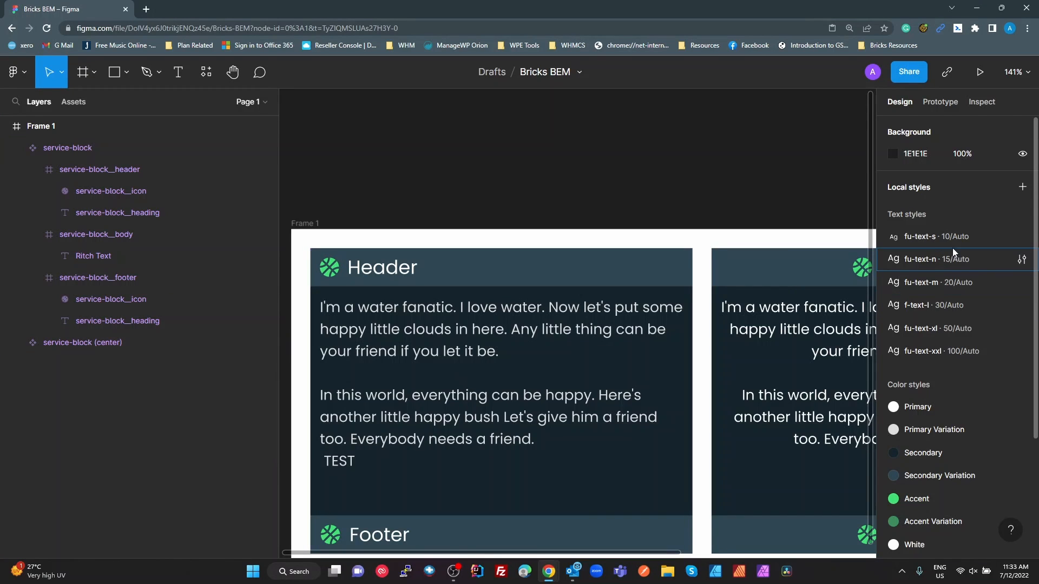
click(1022, 236)
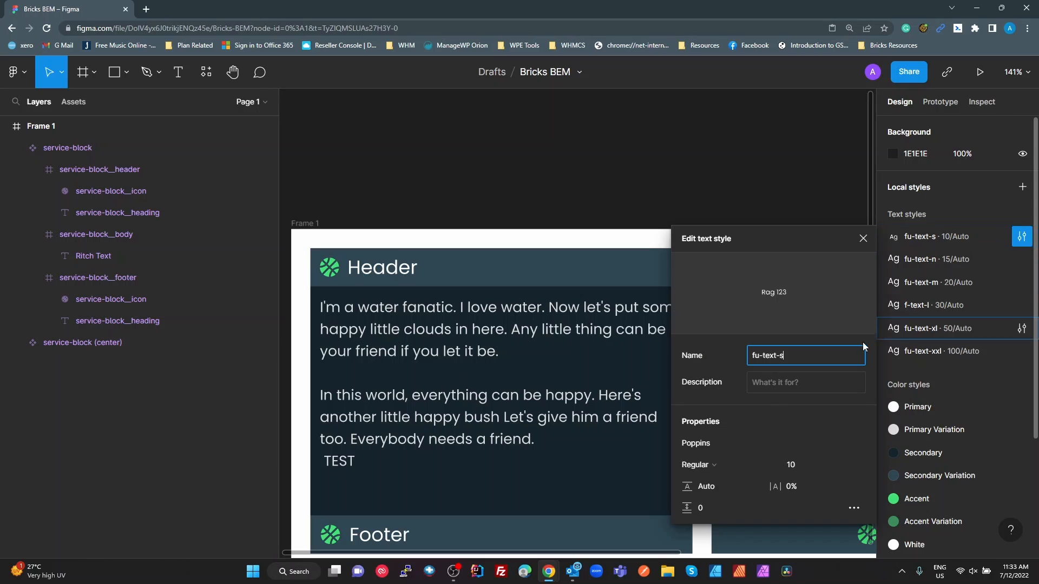
click(710, 443)
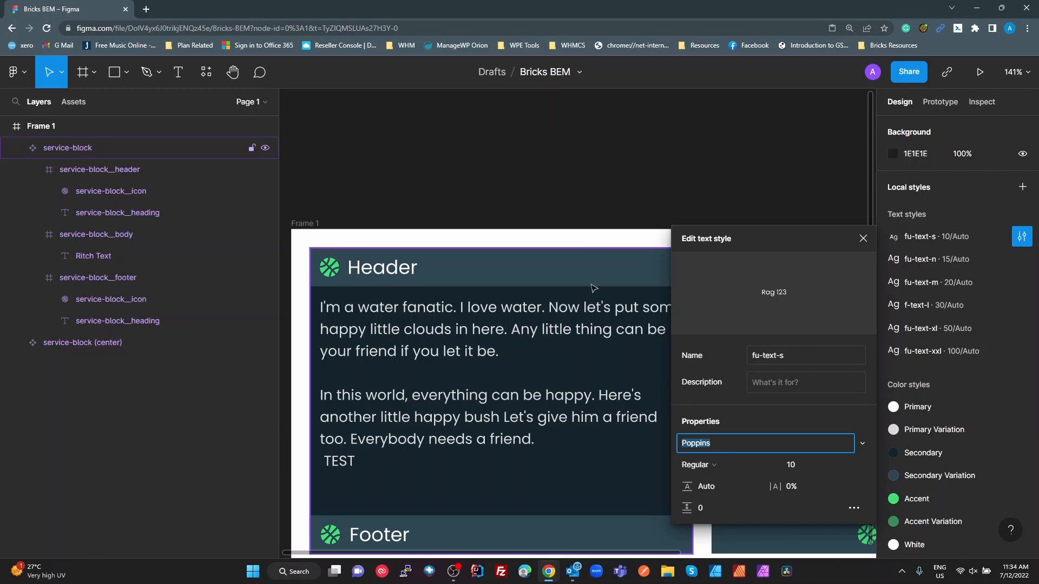
click(595, 181)
key(alt+Tab)
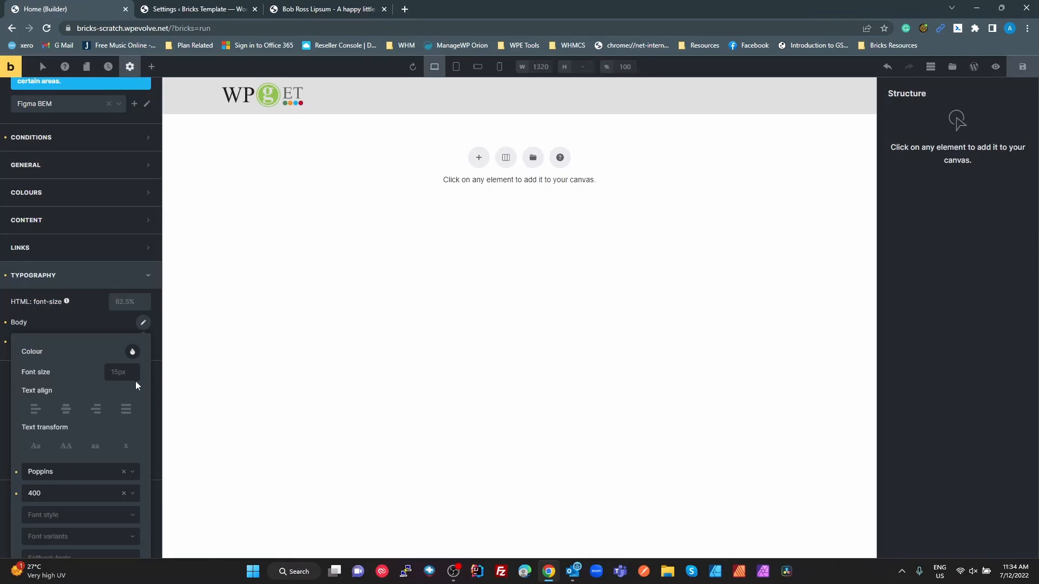
Examine the All headings typography settings of the Figma BEM theme style and collapse the typography section
click(83, 318)
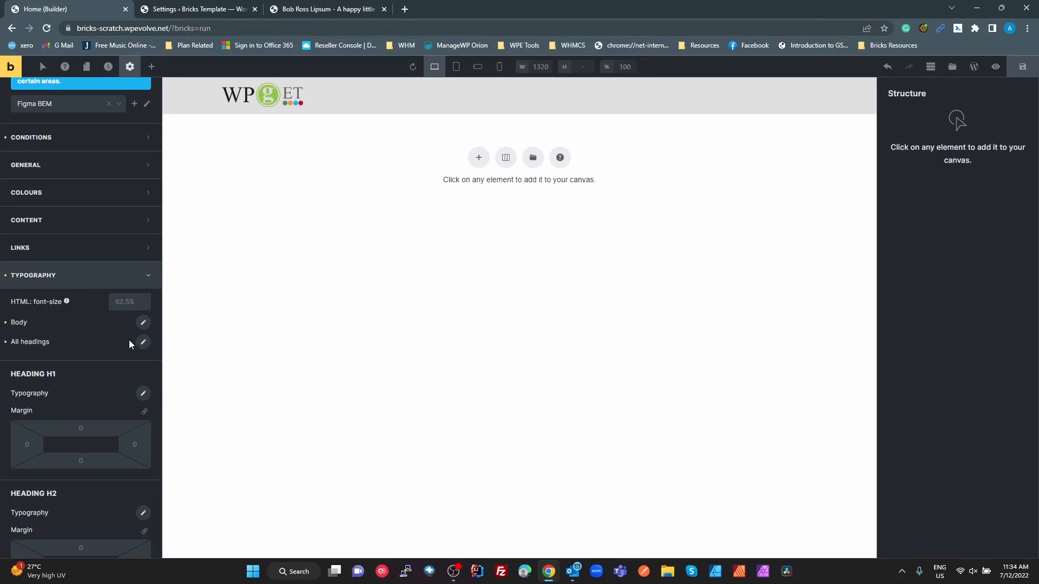
click(143, 341)
scroll(89, 455, down, 1)
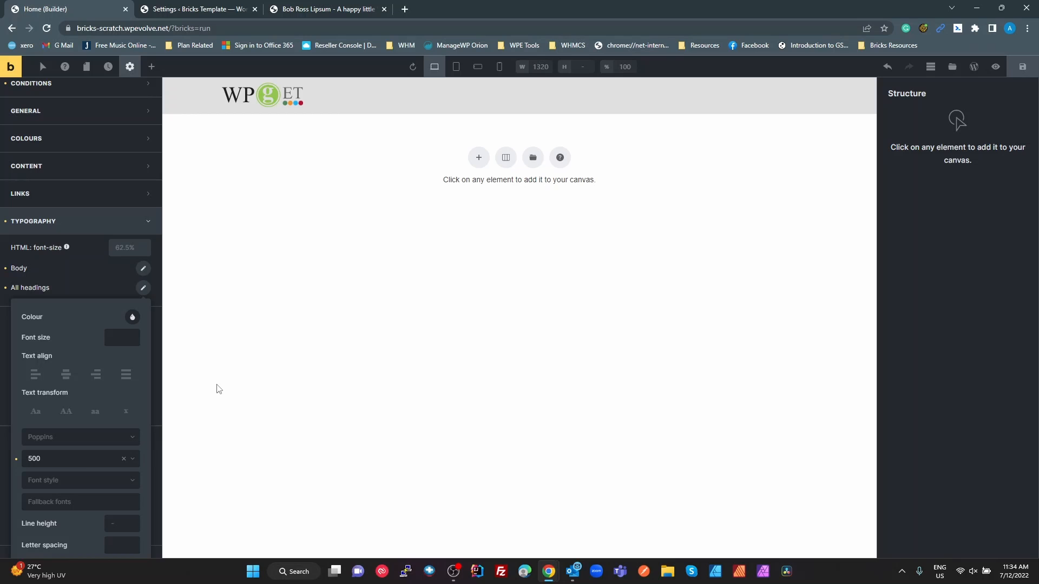
click(70, 228)
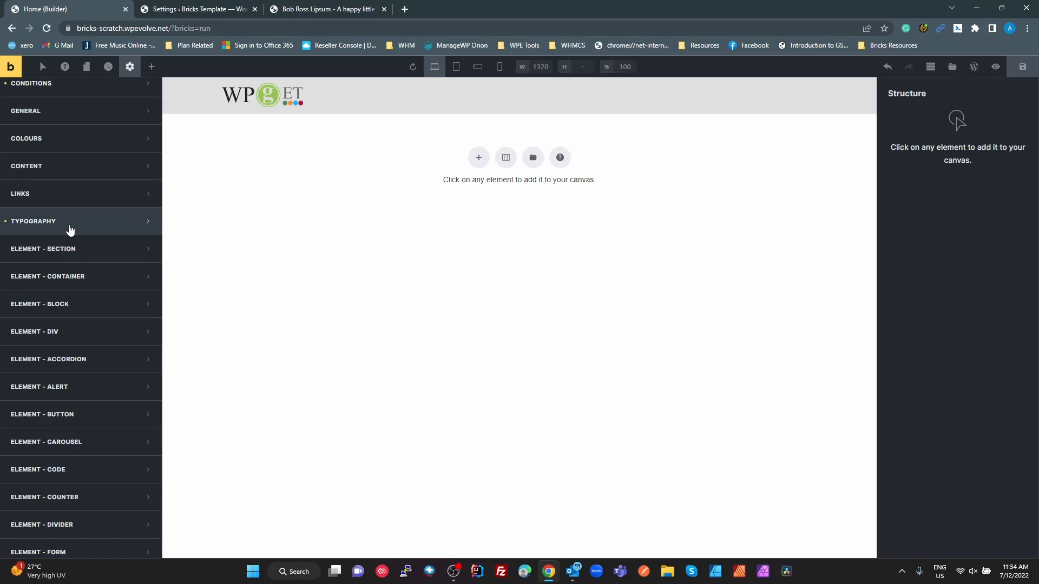
Check which conditions the Figma BEM theme style is applied under
scroll(70, 228, up, 2)
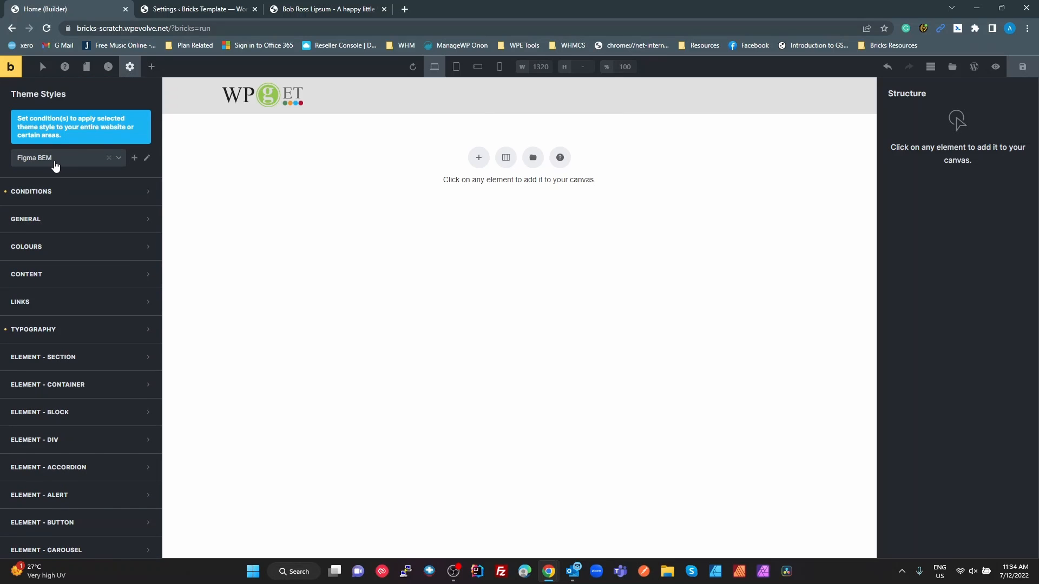
click(50, 193)
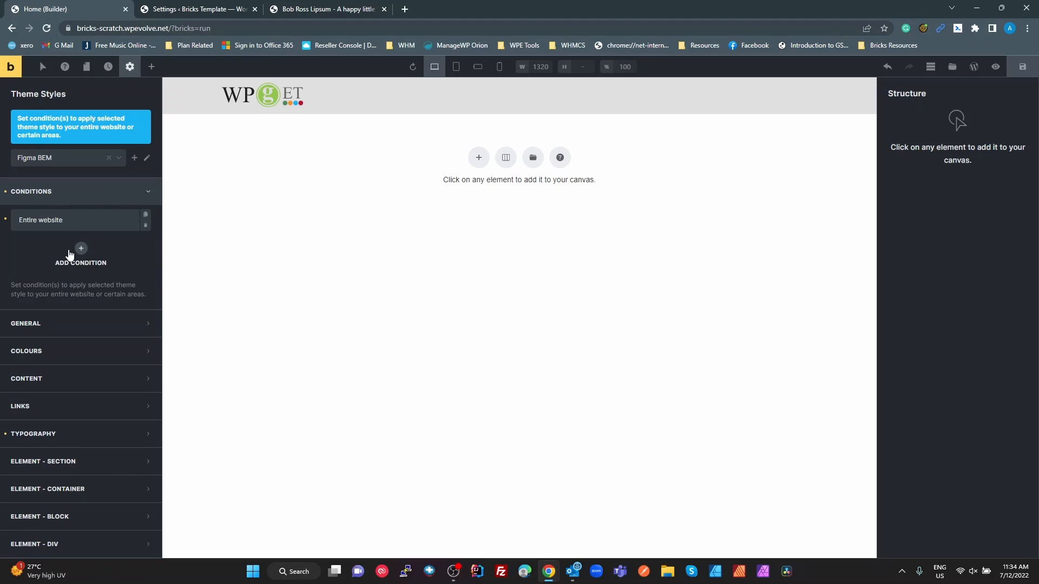
click(64, 198)
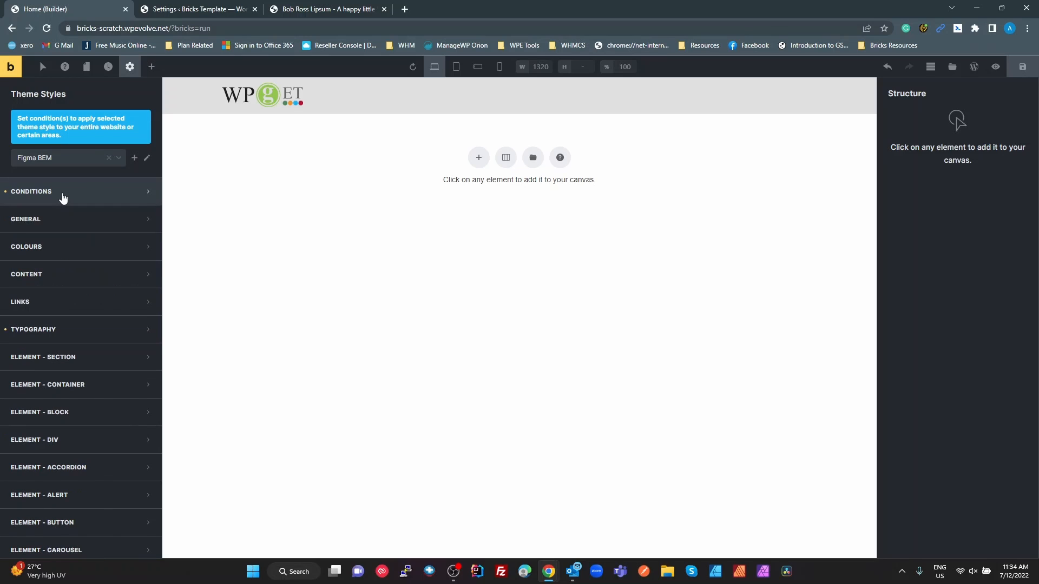
Open the theme style's primary colour picker and look at the form for creating a new colour palette, leaving it without creating one
click(48, 256)
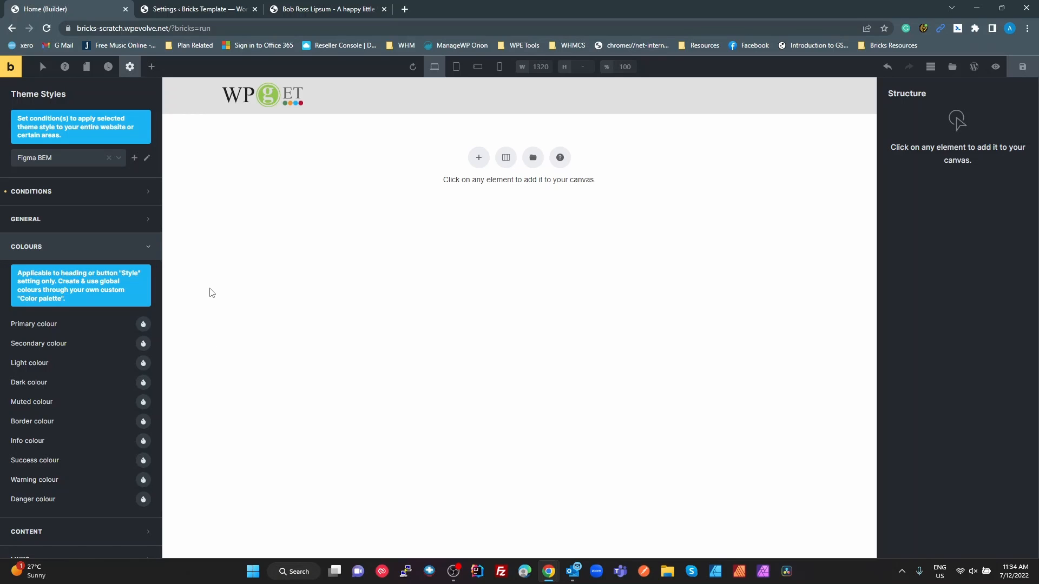
click(143, 324)
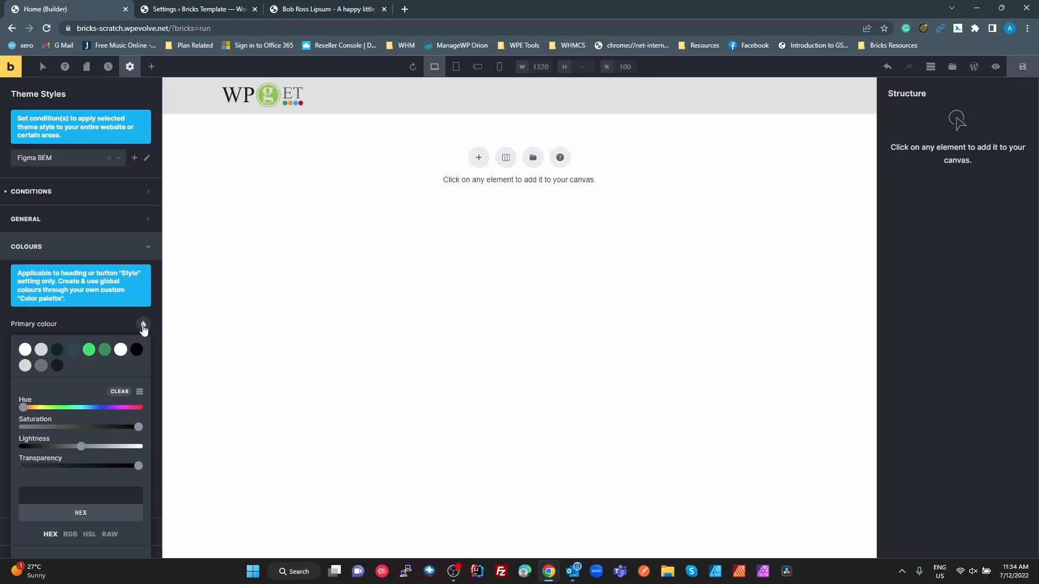
scroll(141, 350, down, 2)
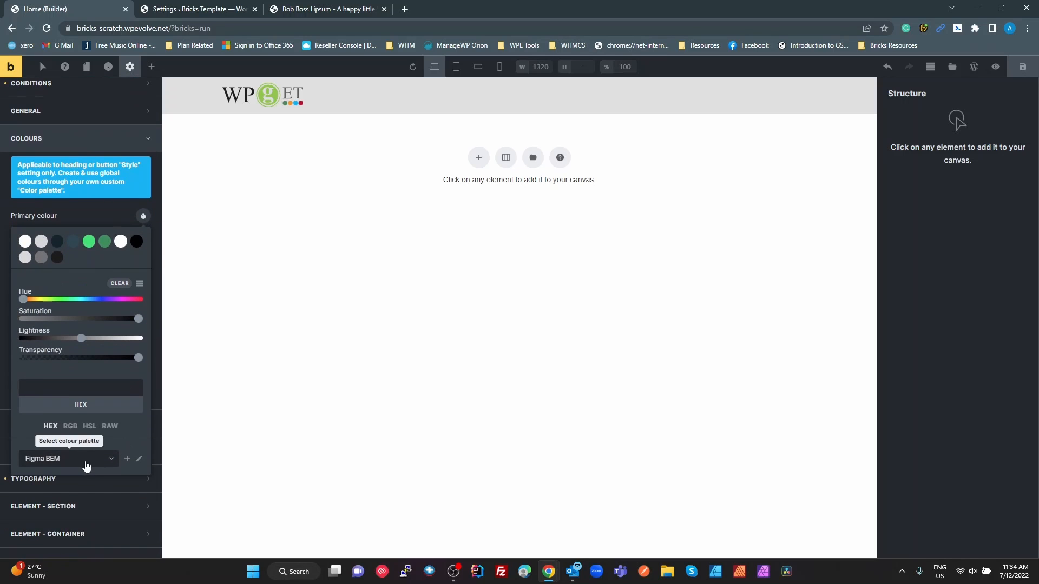
click(127, 460)
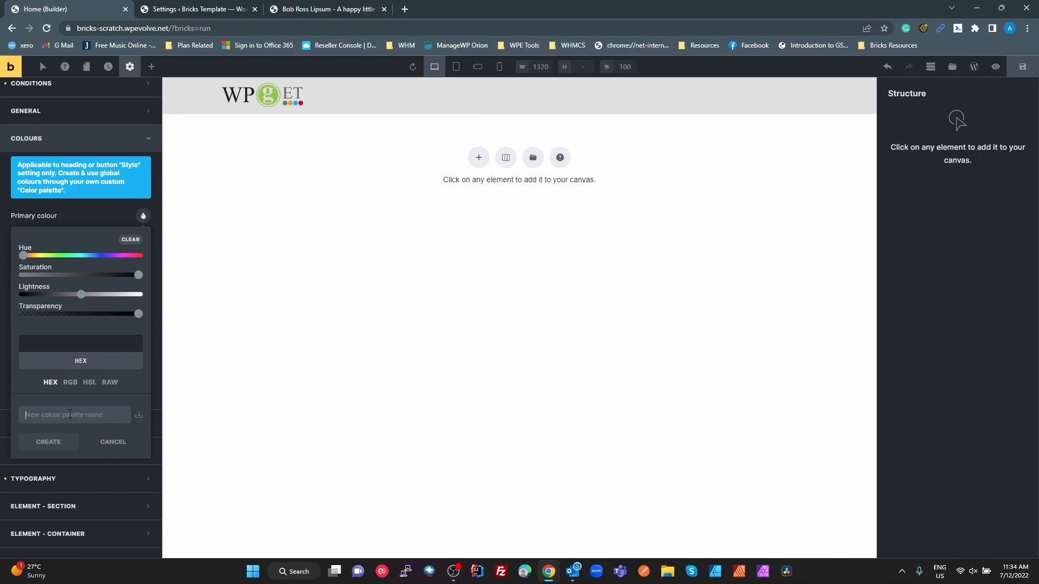
click(116, 445)
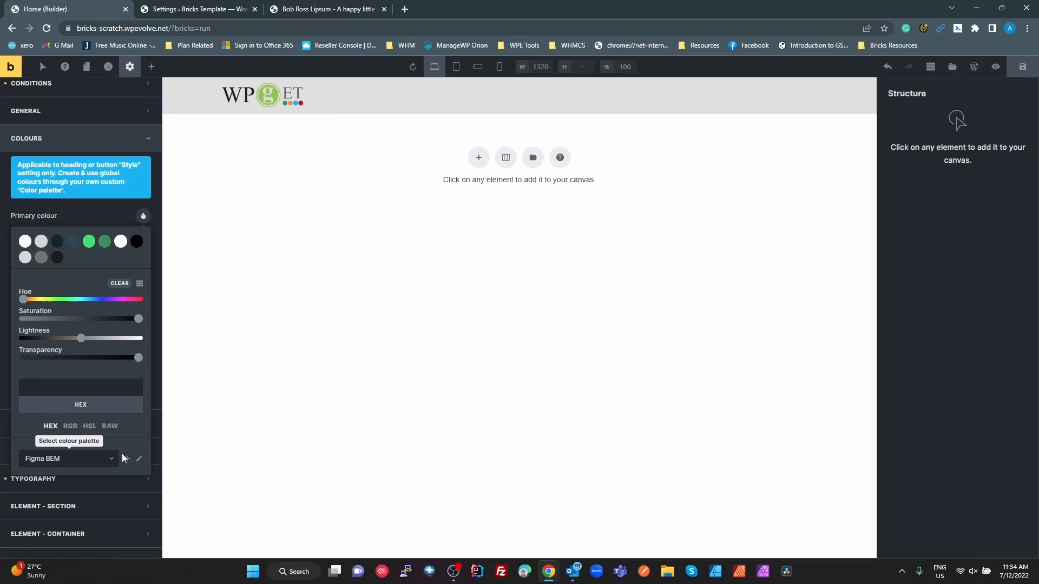
Look at the Figma BEM palette's editing options, cancel them, and show the palette colours as a named list
click(139, 460)
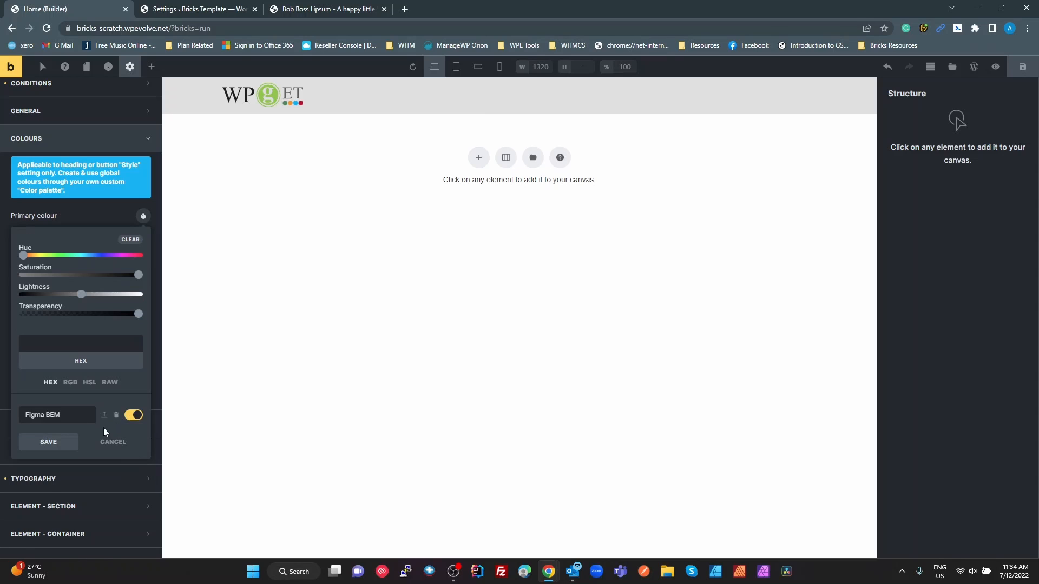
click(130, 415)
click(120, 442)
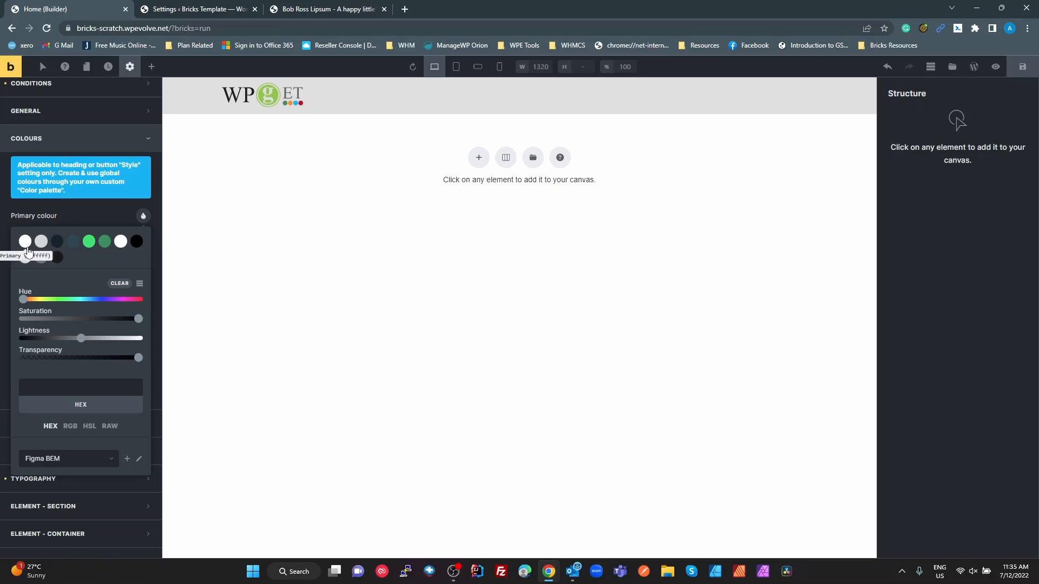
click(139, 284)
scroll(138, 284, down, 1)
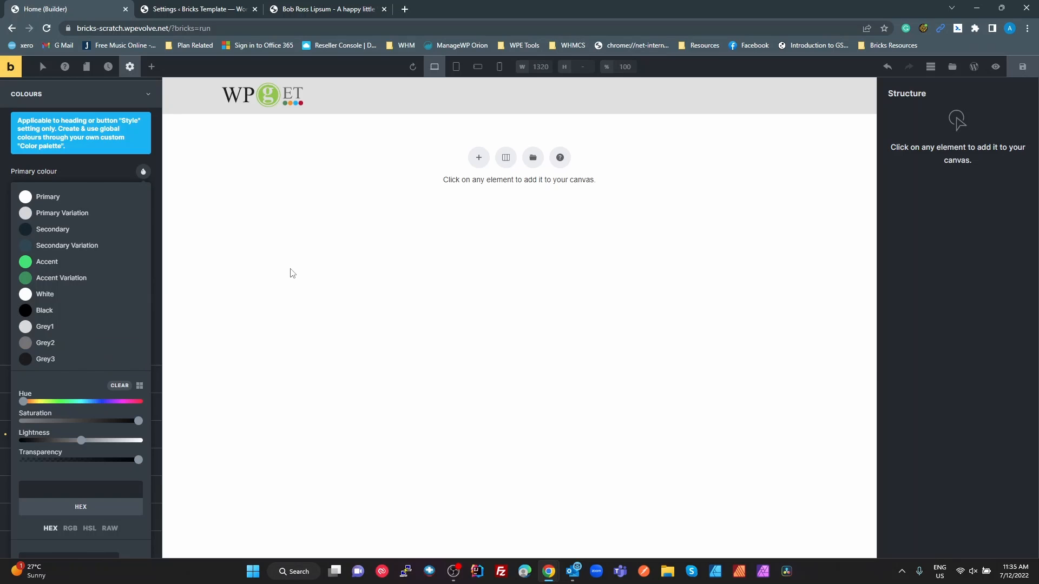
Copy the hex value 14242D of the Secondary color style in the Figma file and return to the Bricks builder
key(alt+Tab)
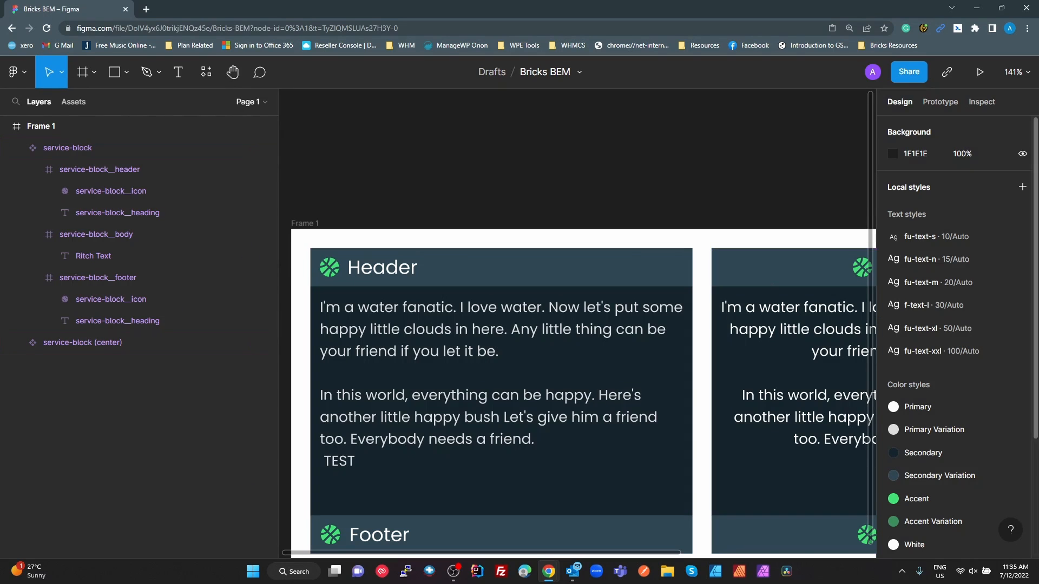
click(1023, 456)
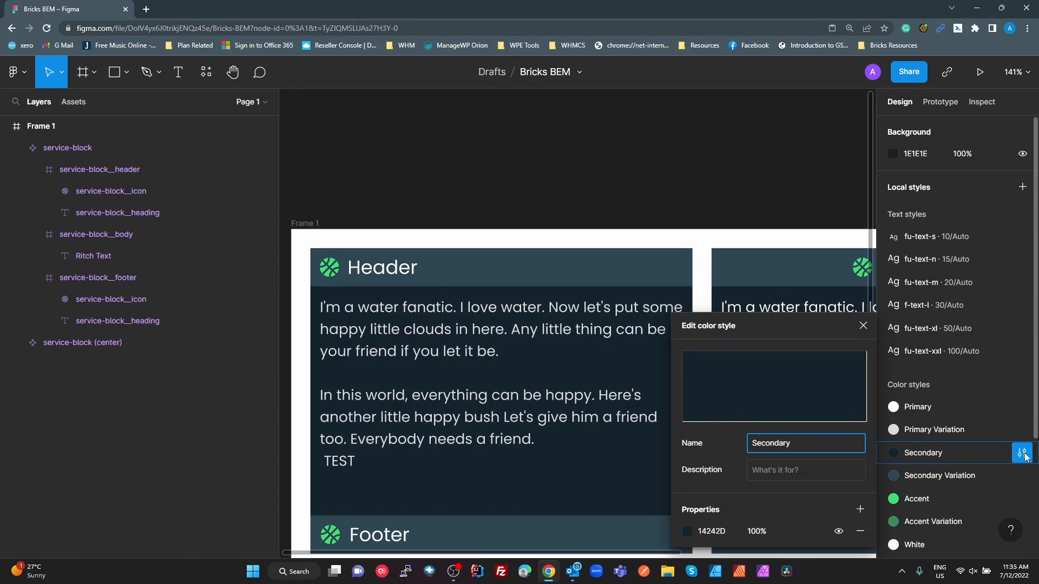
click(713, 532)
key(ctrl+c)
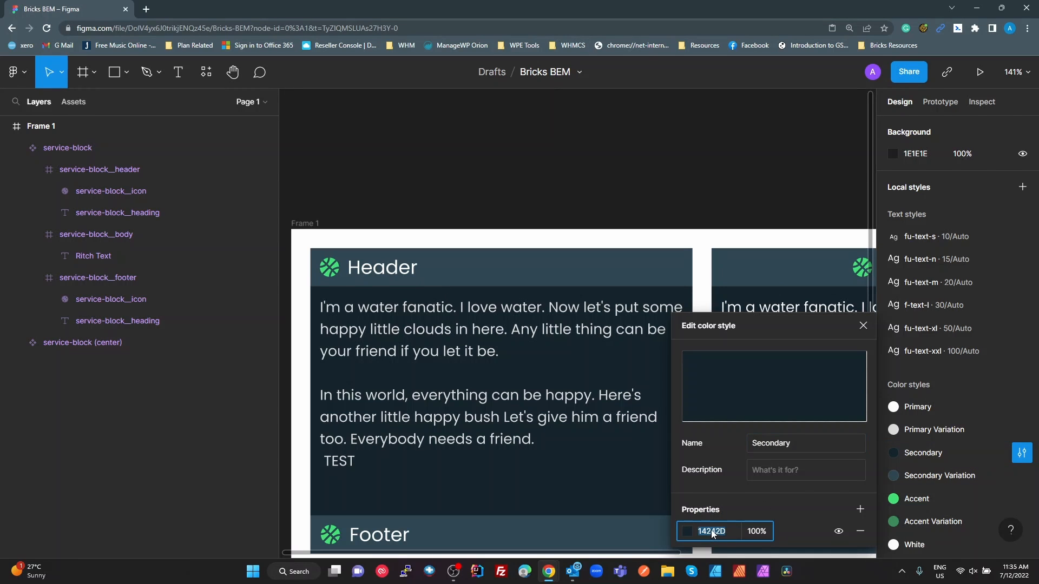
key(alt+Tab)
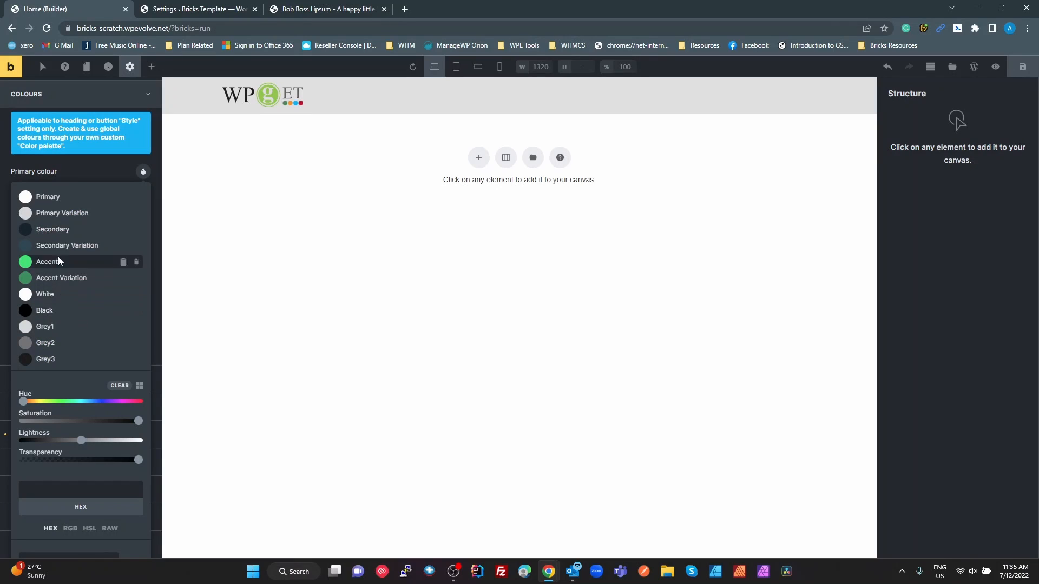
Choose the palette's Secondary colour as the theme's primary colour, and save that palette entry with the copied hex value #14242D
click(61, 228)
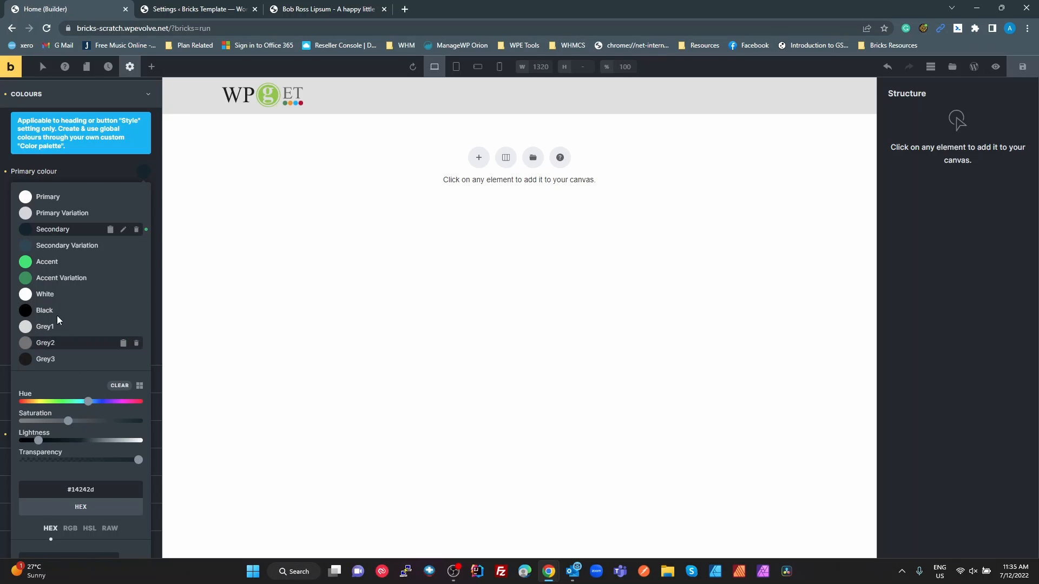
click(123, 231)
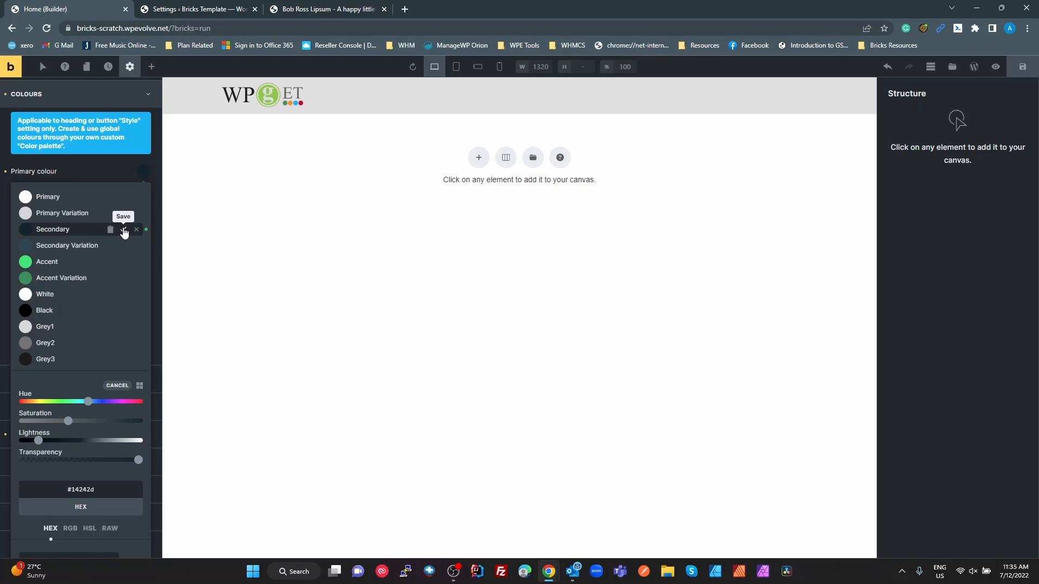
double_click(91, 490)
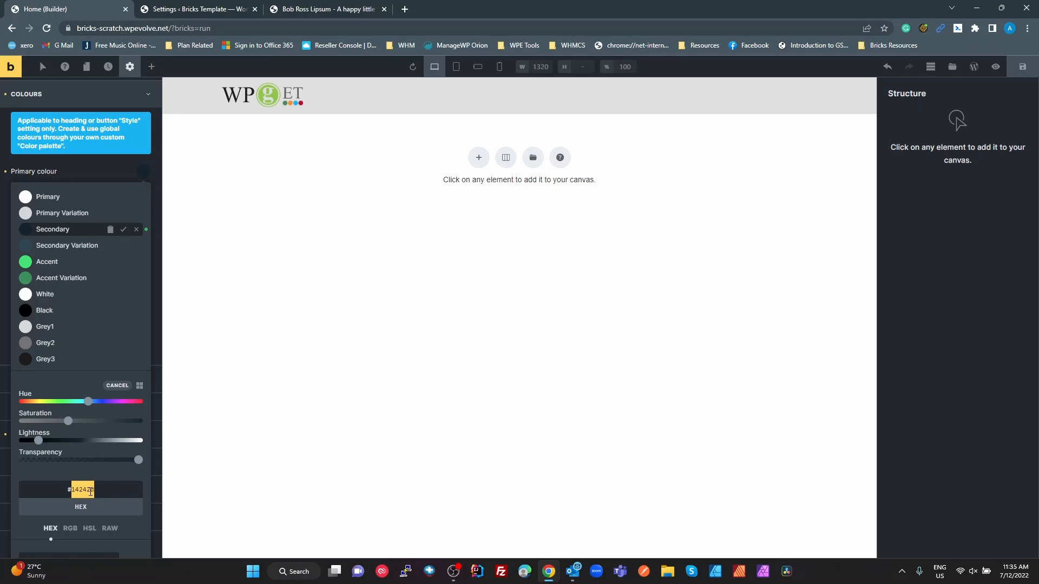
key(ctrl+v)
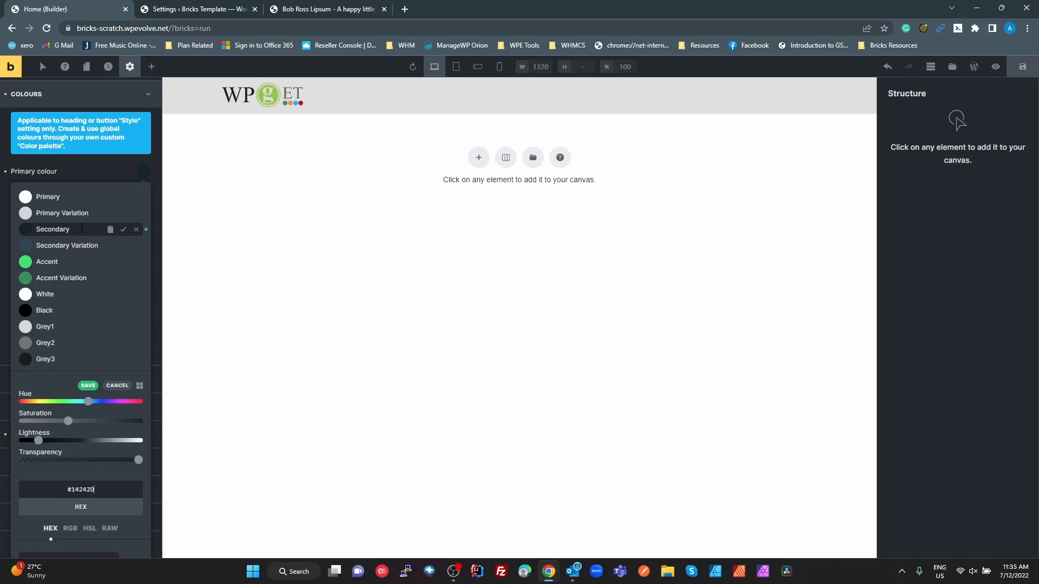
click(87, 386)
Shift the hue of the theme's primary colour to get #17142e and save it as a new colour in the palette
drag(90, 406, 103, 405)
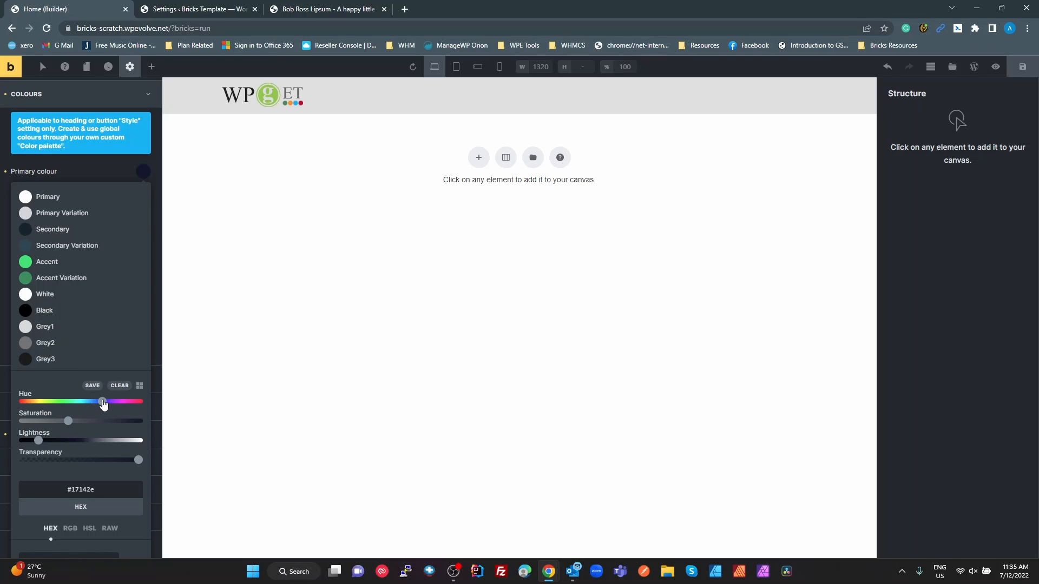
click(92, 386)
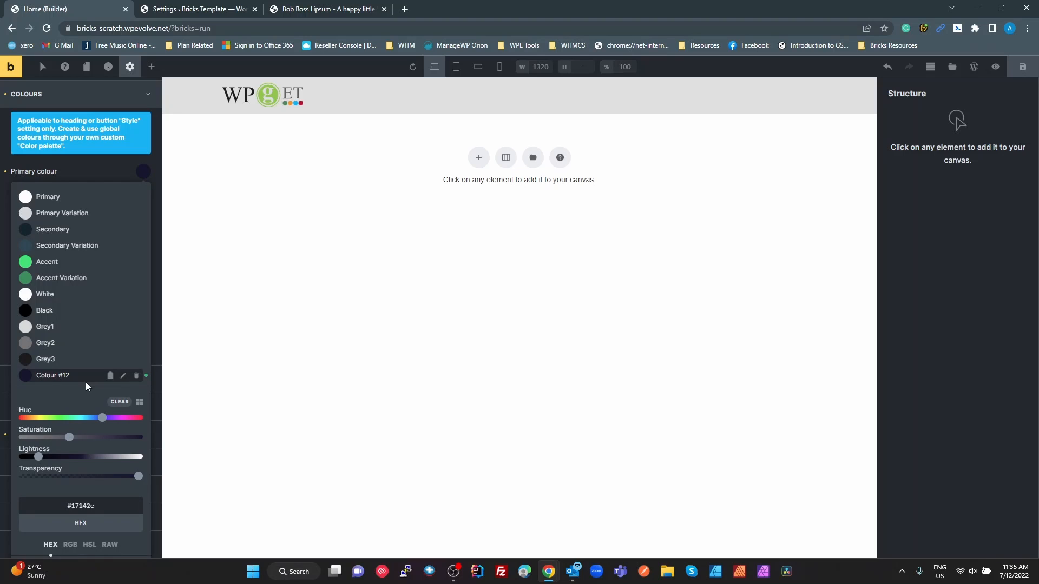
click(123, 376)
click(123, 376)
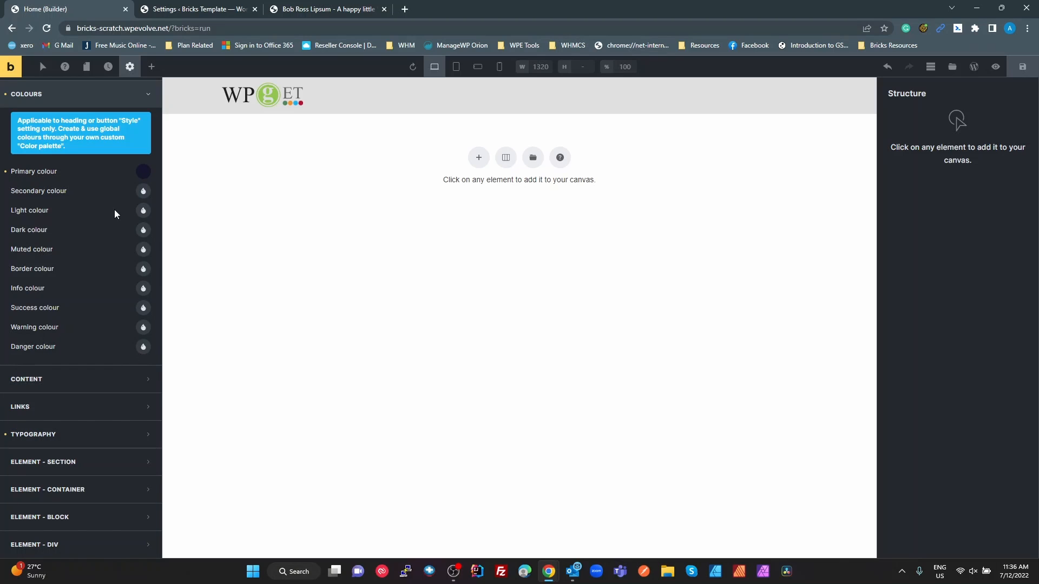
Assign the palette's Colour #12 to the theme's secondary colour and rename that palette entry New Name
click(143, 192)
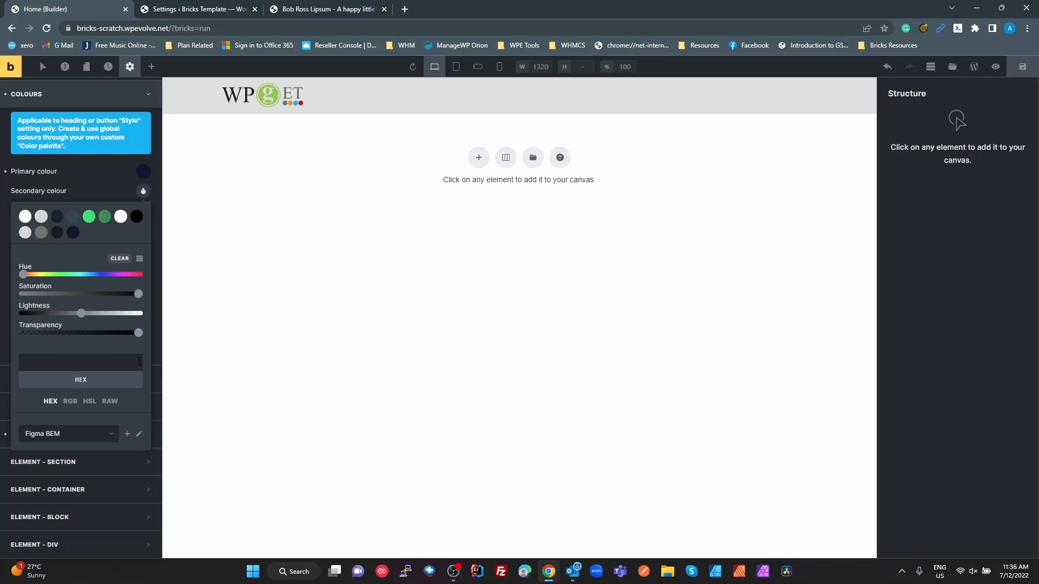
click(139, 258)
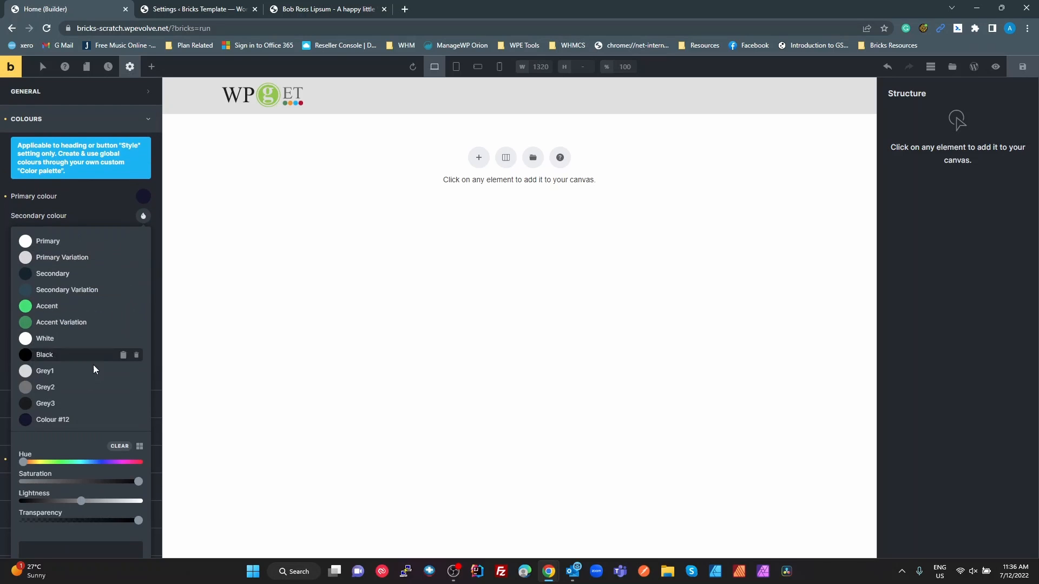
click(64, 421)
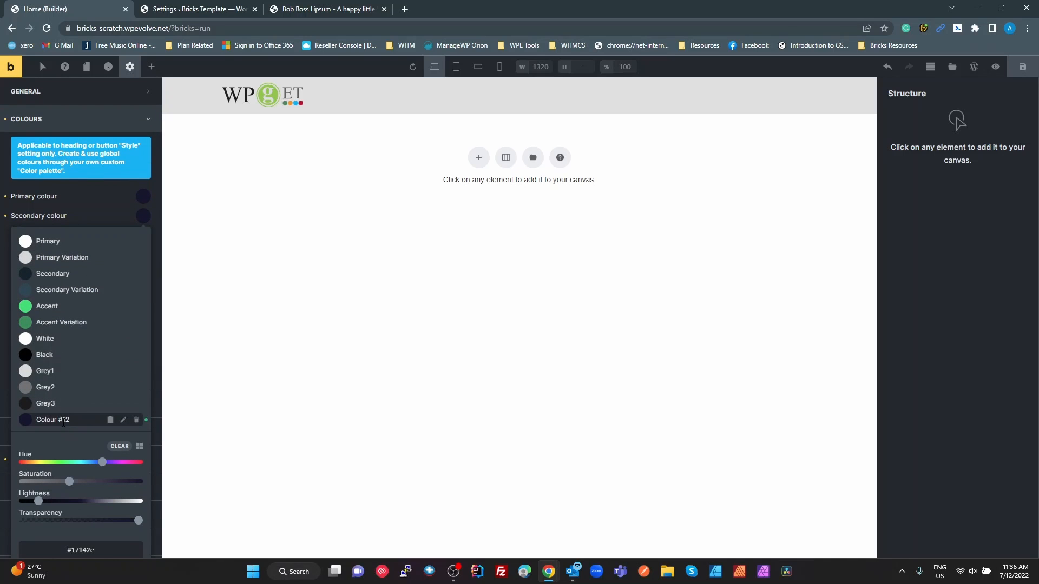
click(124, 420)
drag(45, 420, 72, 420)
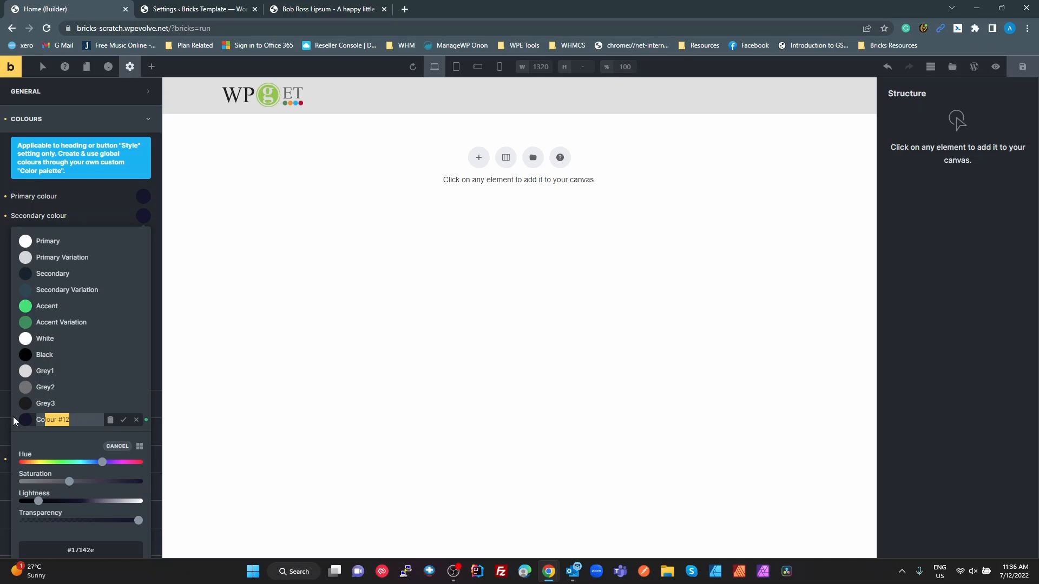
key(BackSpace)
text(New Name)
click(123, 421)
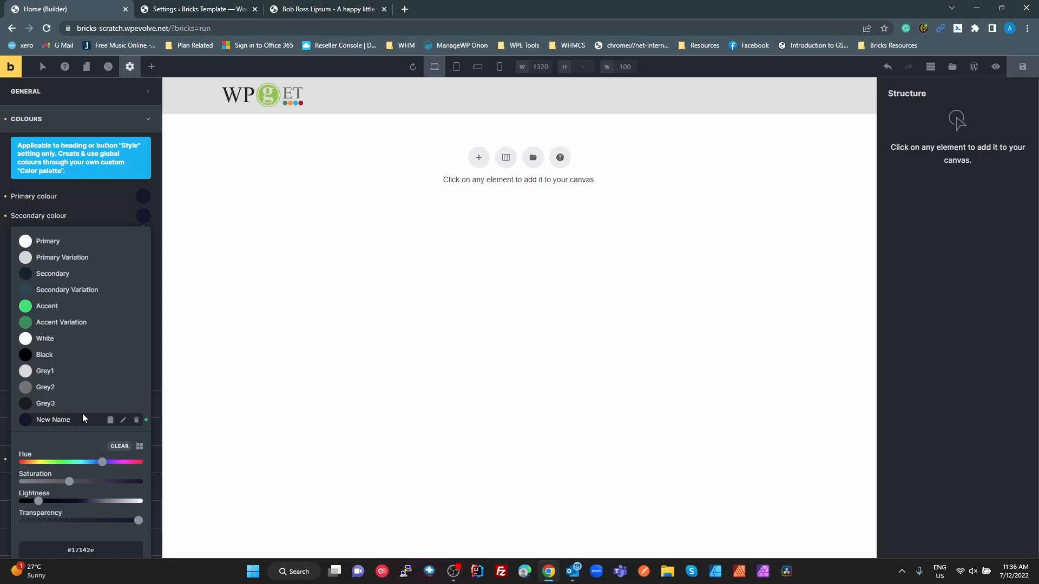
Delete the added test colour, the last entry after Grey3, from the palette
click(137, 421)
click(137, 421)
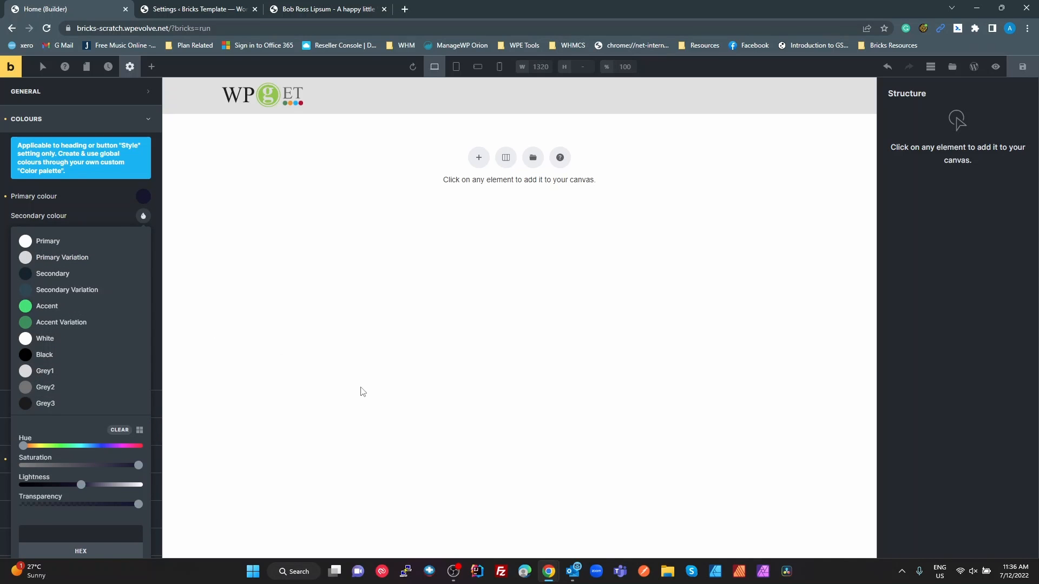
Switch to the Figma file, close the Secondary style editor, and review the local text and color styles
key(alt+Tab)
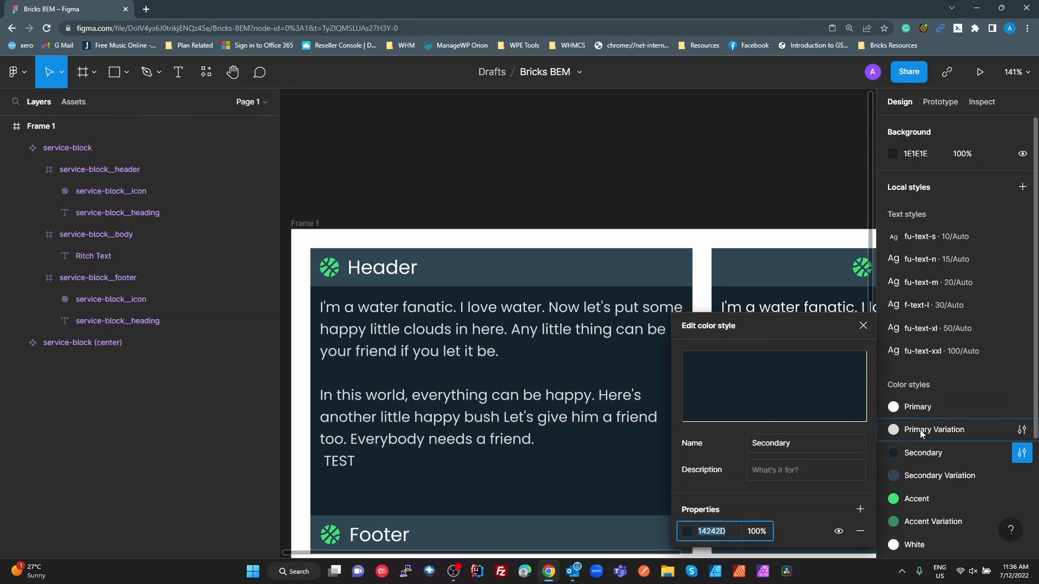
scroll(920, 429, down, 3)
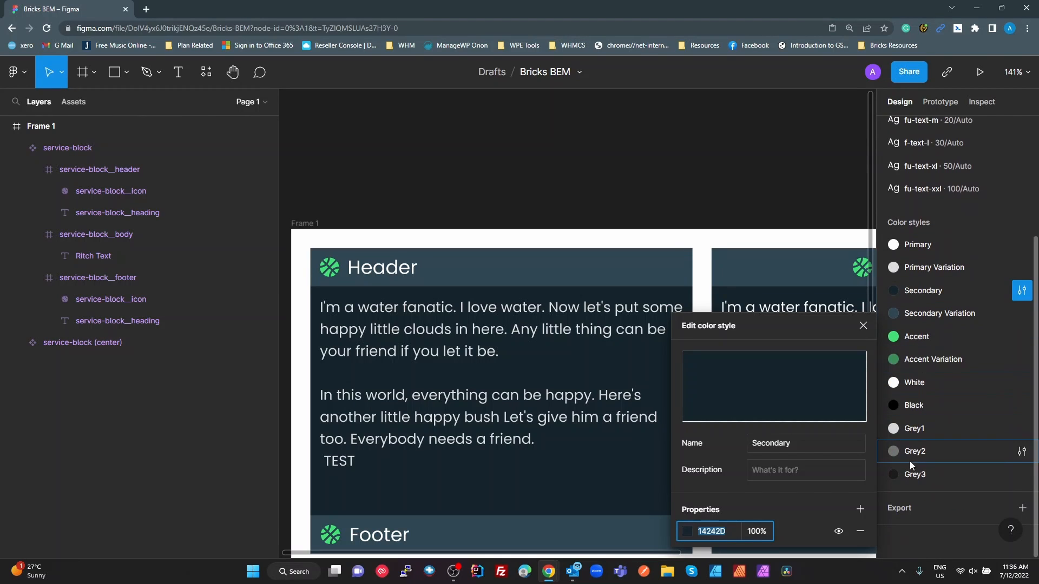
click(806, 199)
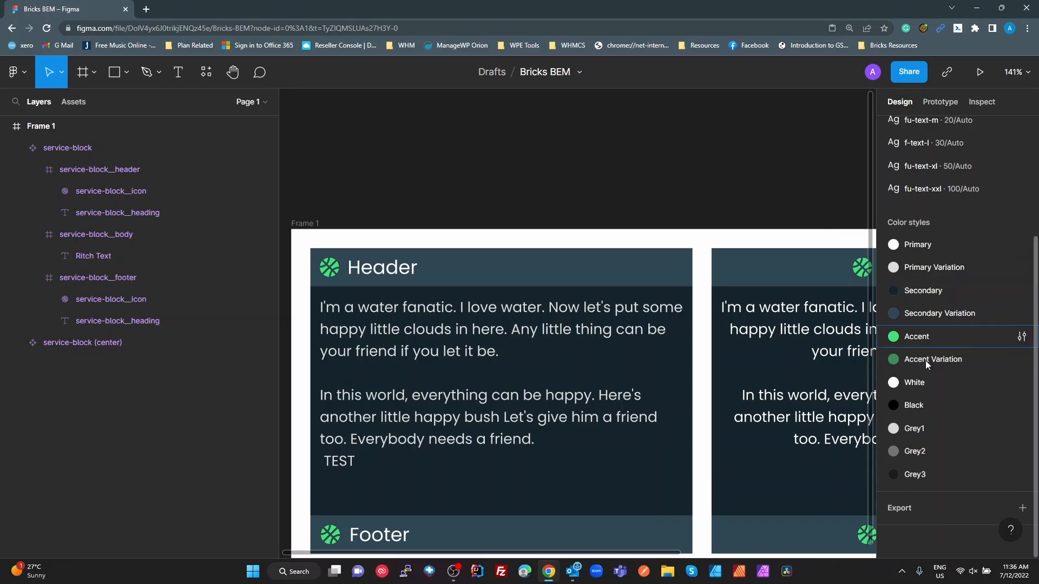
scroll(932, 336, up, 3)
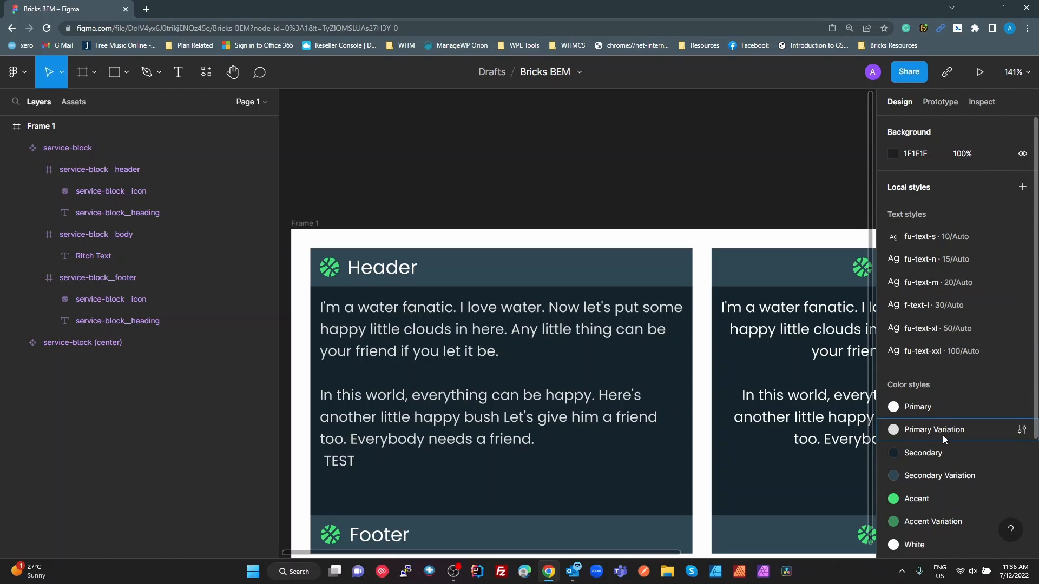
scroll(946, 427, down, 3)
scroll(959, 422, down, 1)
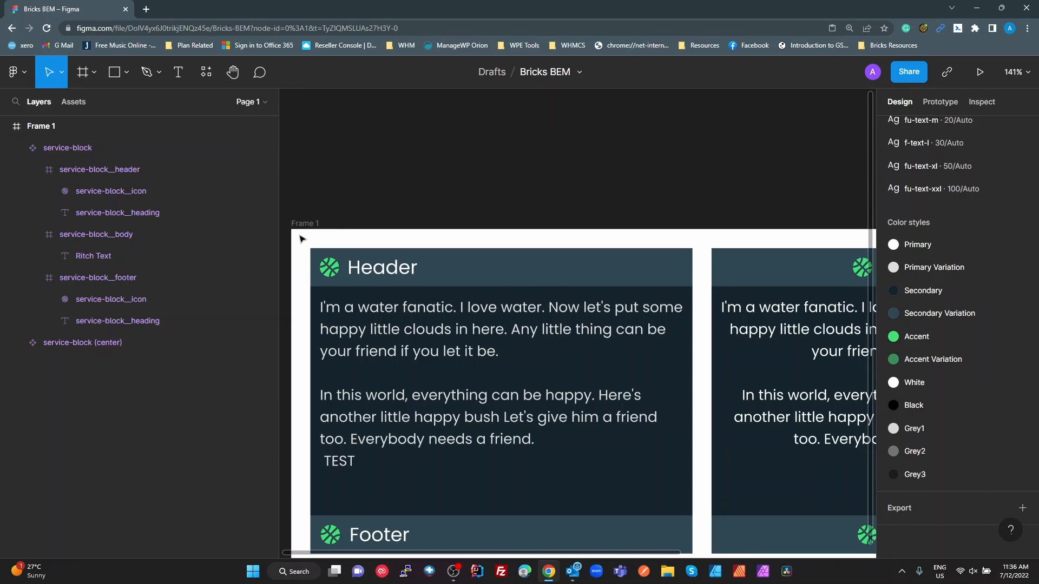
Check Frame 1's layout grid settings and make the layout grids visible on the canvas
click(40, 128)
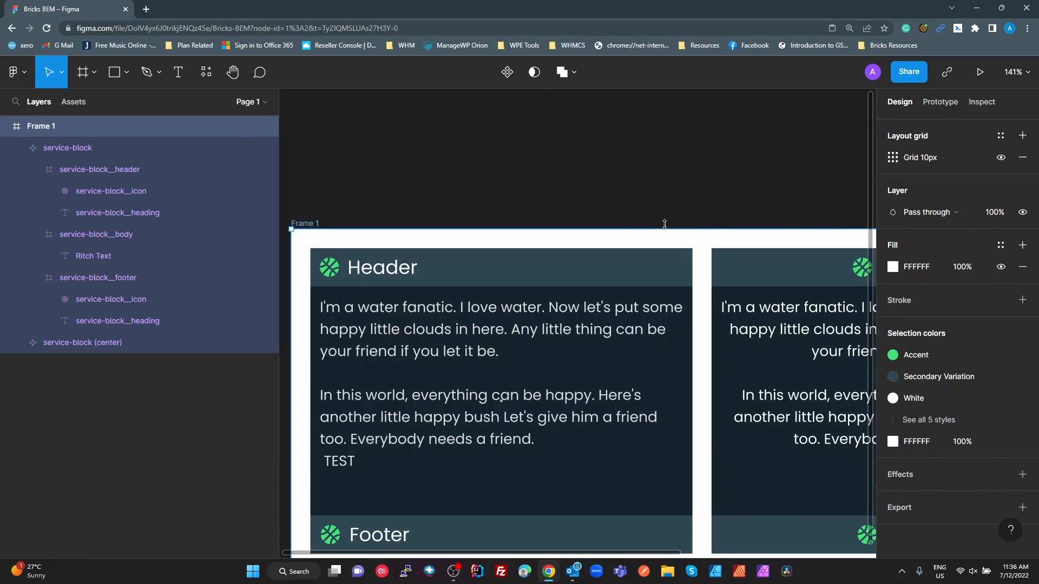
click(893, 159)
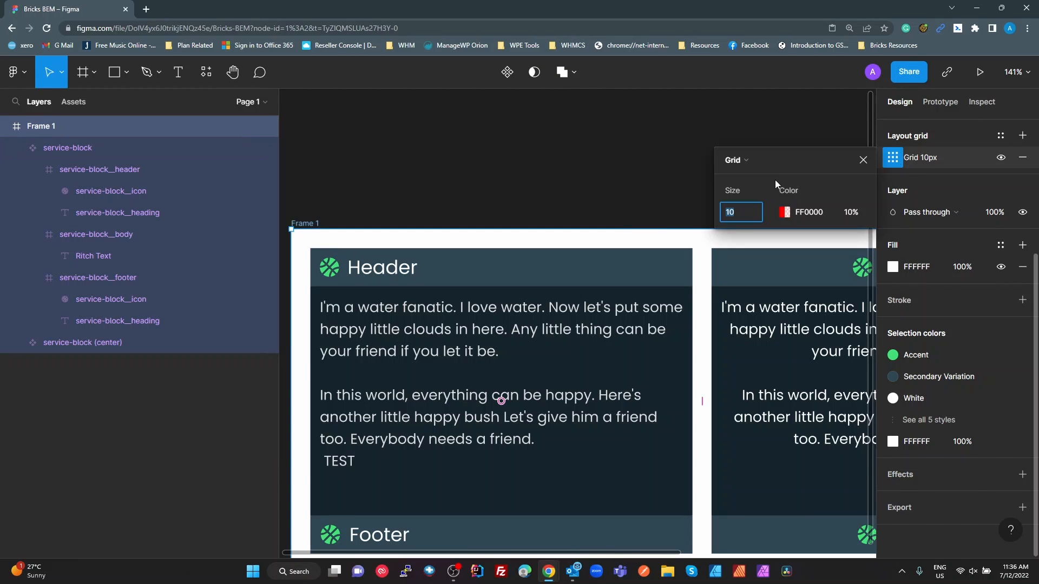
click(670, 205)
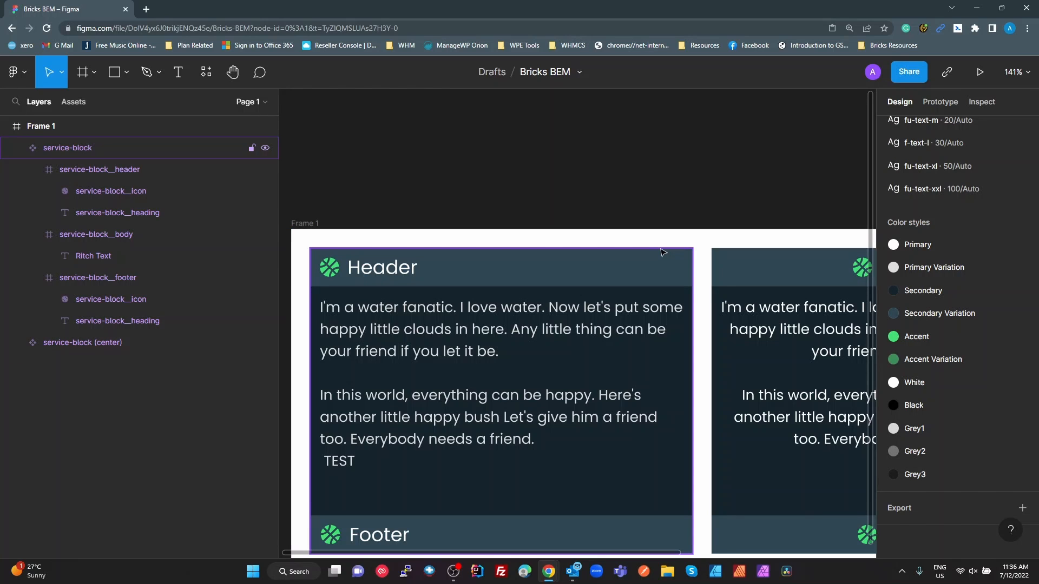
key(ctrl+shift+4)
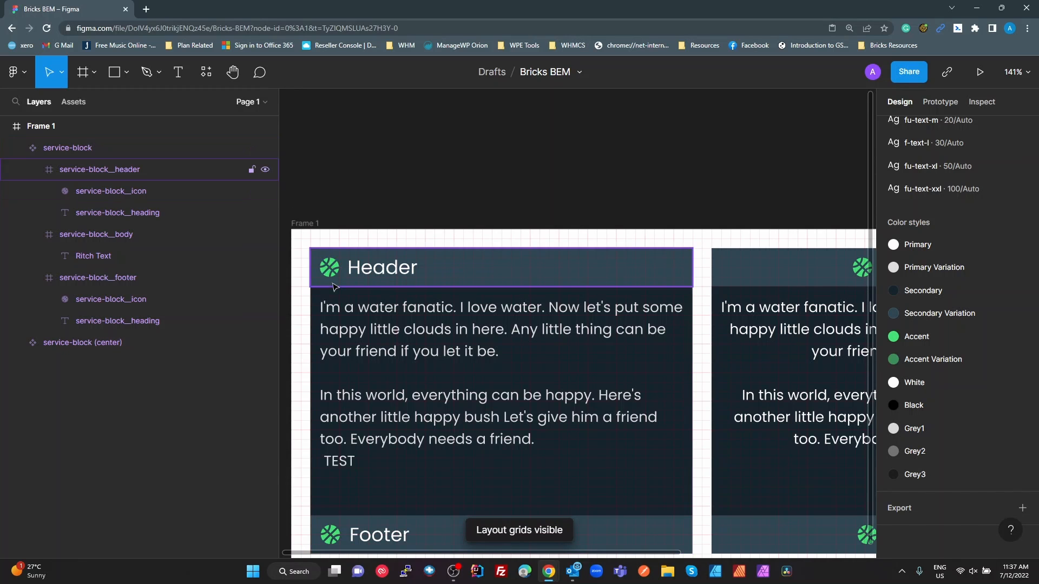
Examine how the service-block's header, icon, text and footer spacing line up with the layout grid
scroll(336, 276, up, 5)
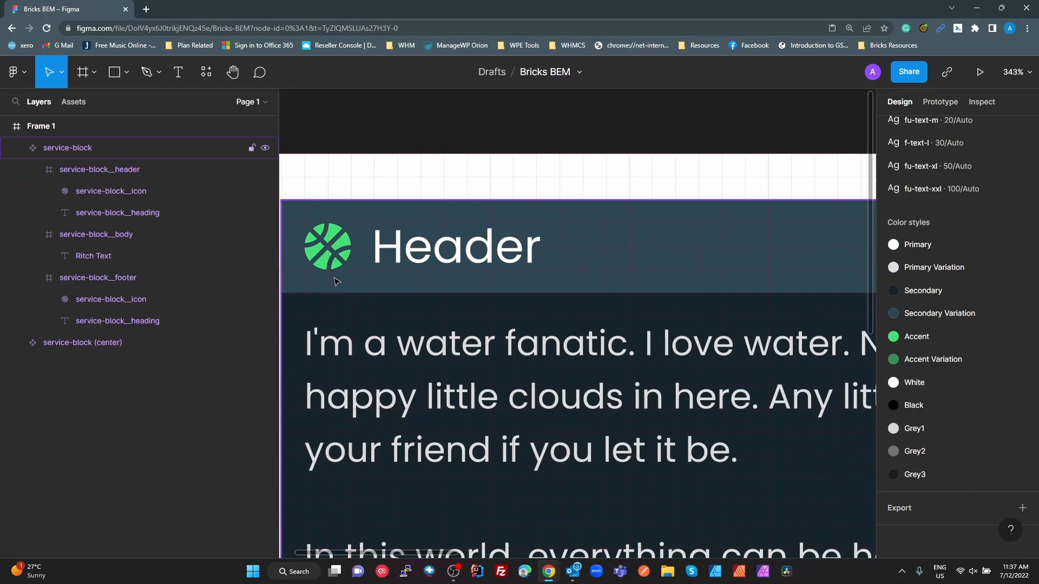
scroll(429, 289, up, 3)
scroll(428, 289, left, 3)
scroll(468, 353, up, 3)
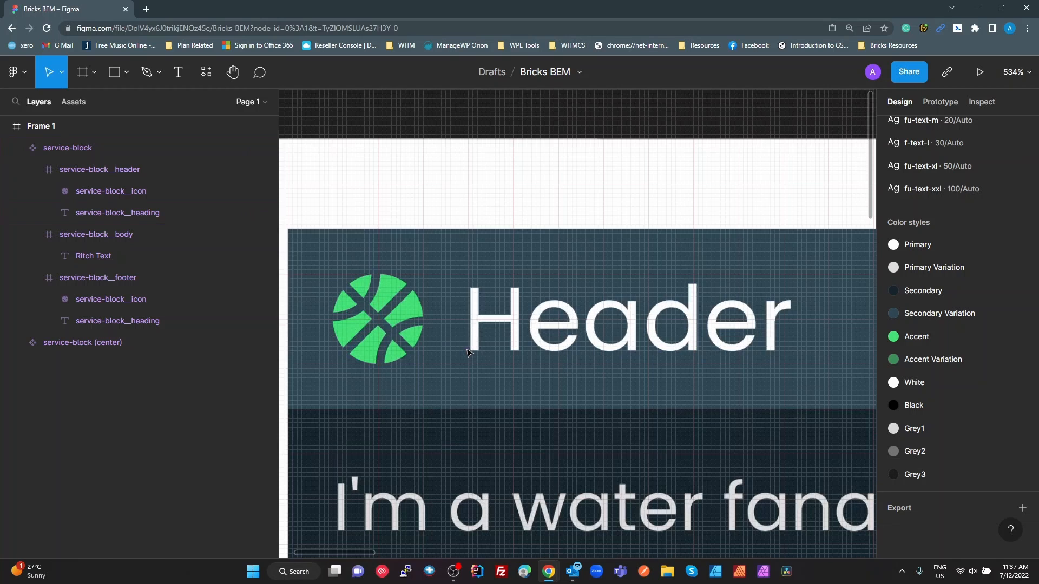
scroll(362, 277, up, 1)
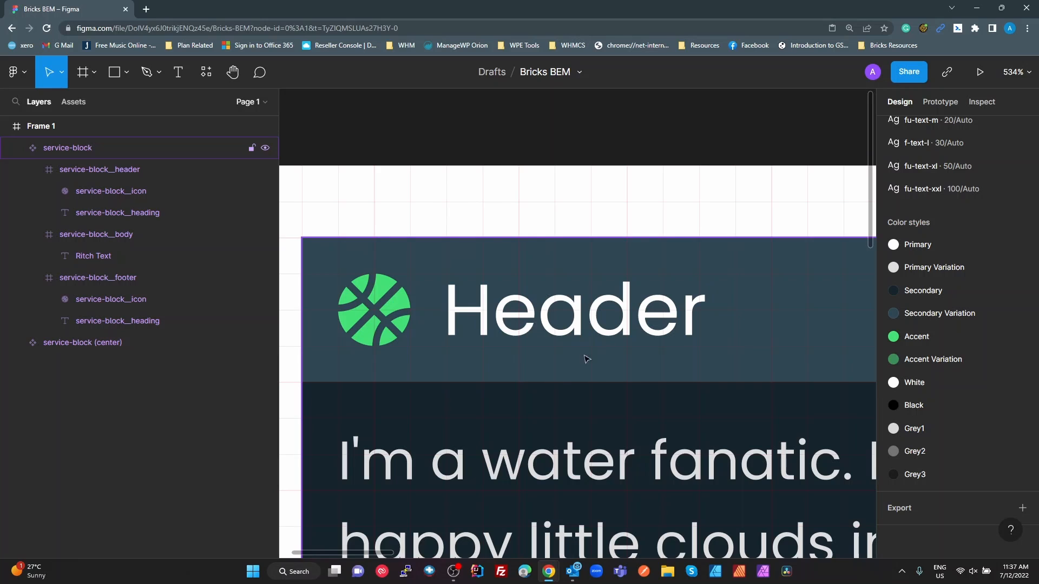
click(352, 456)
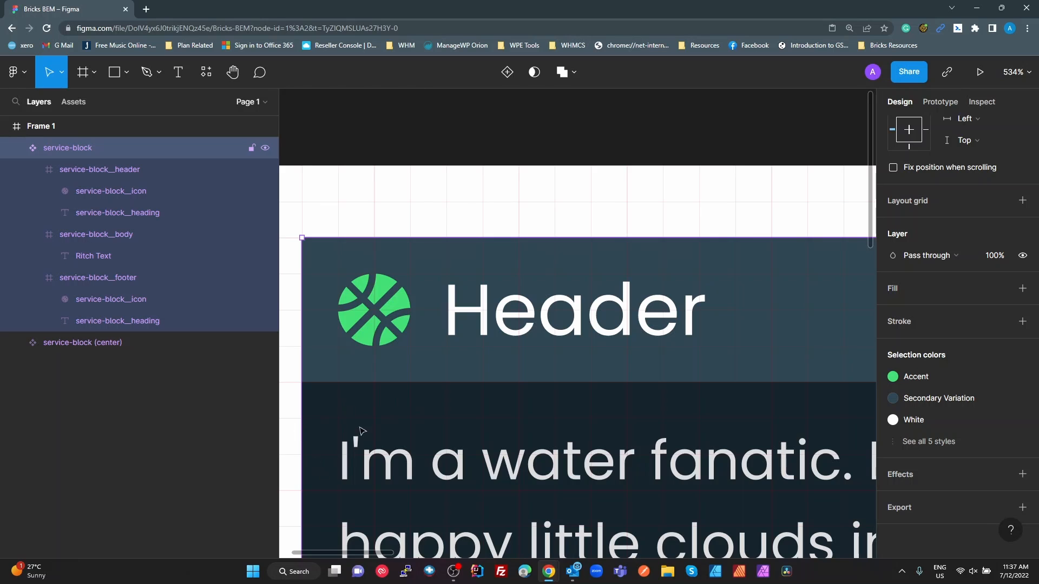
scroll(393, 458, down, 3)
scroll(595, 495, down, 8)
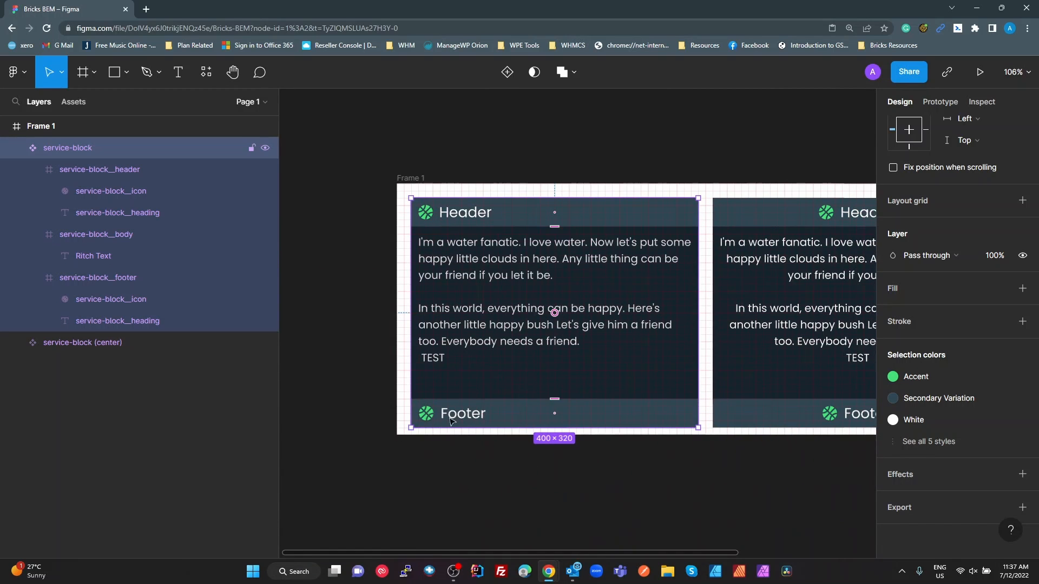
click(663, 487)
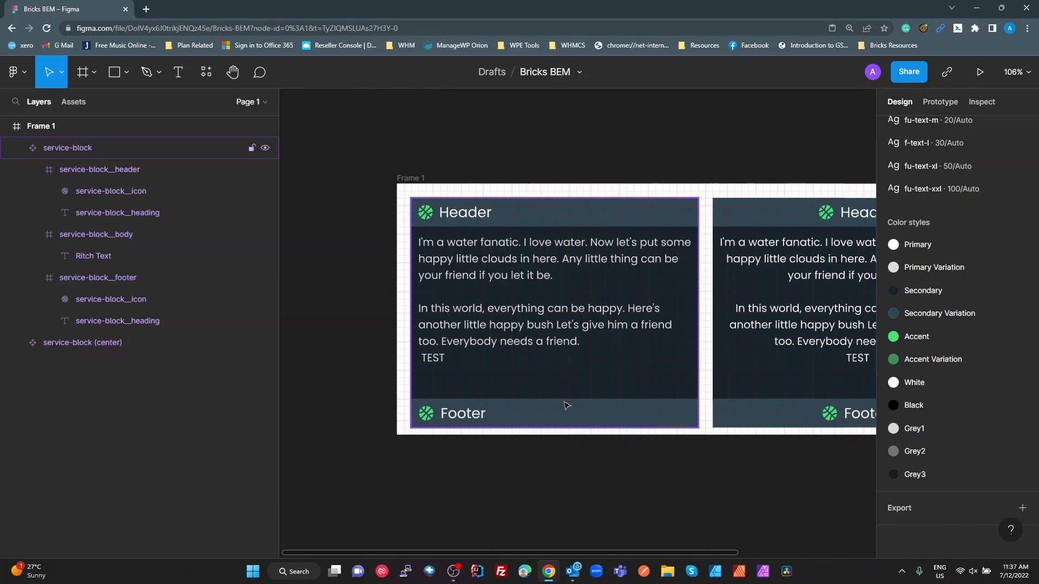
scroll(566, 412, down, 2)
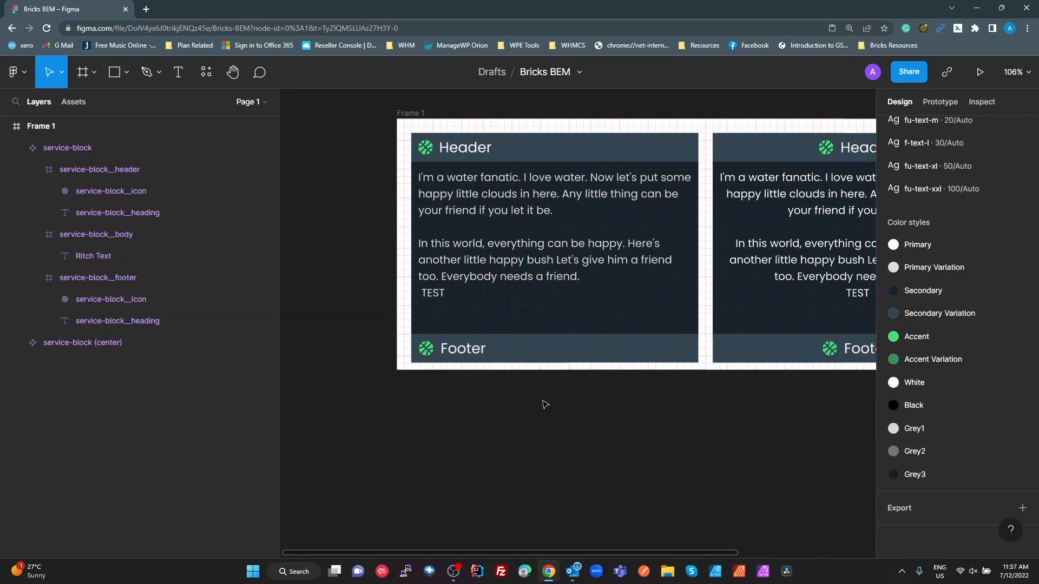
scroll(545, 404, up, 6)
scroll(563, 346, down, 4)
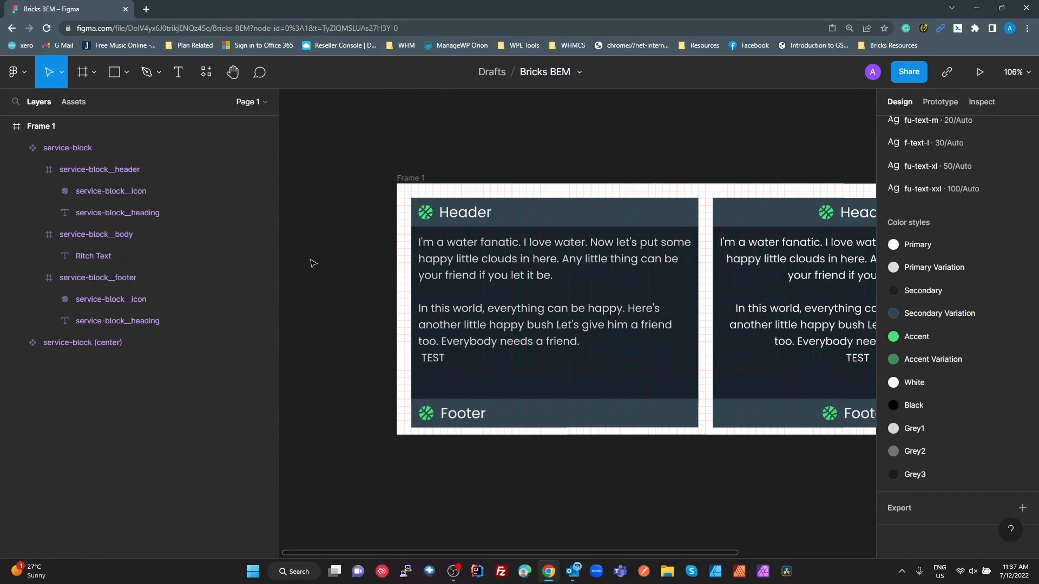
Examine the BEM layer names of the service-block component and its header, icon and body, leaving them unrenamed
click(75, 149)
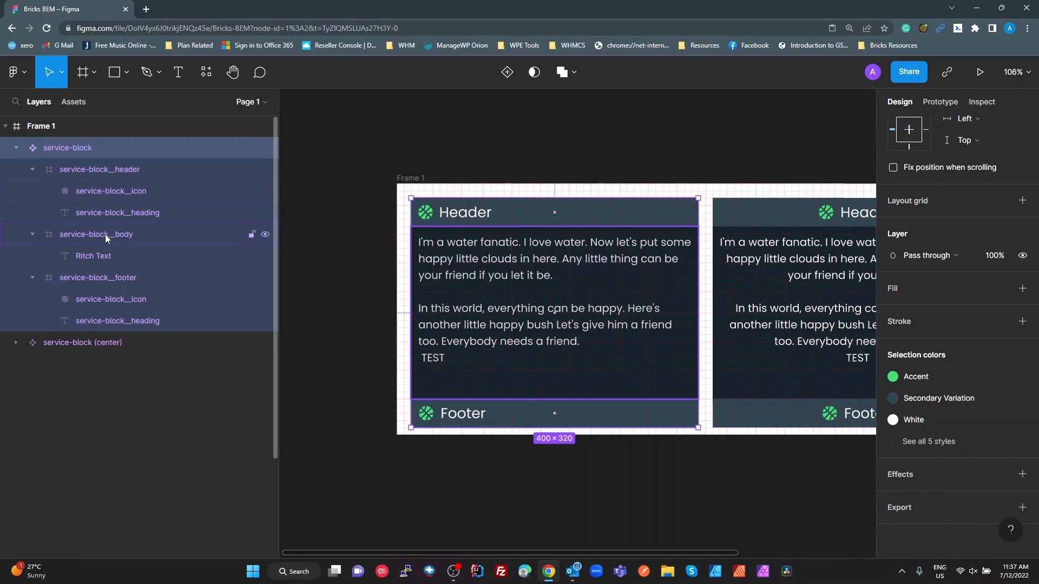
double_click(72, 149)
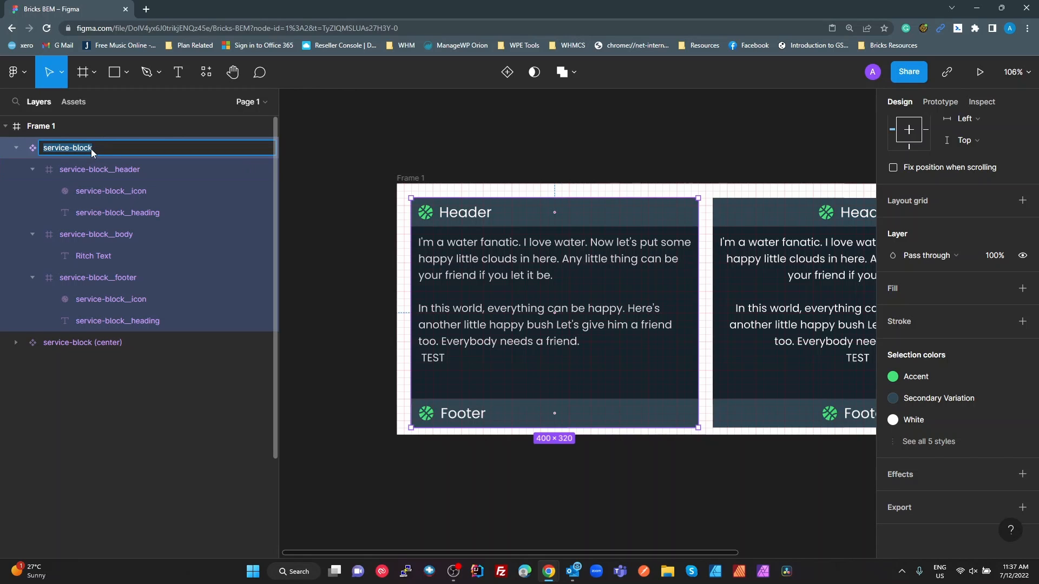
click(111, 170)
double_click(119, 170)
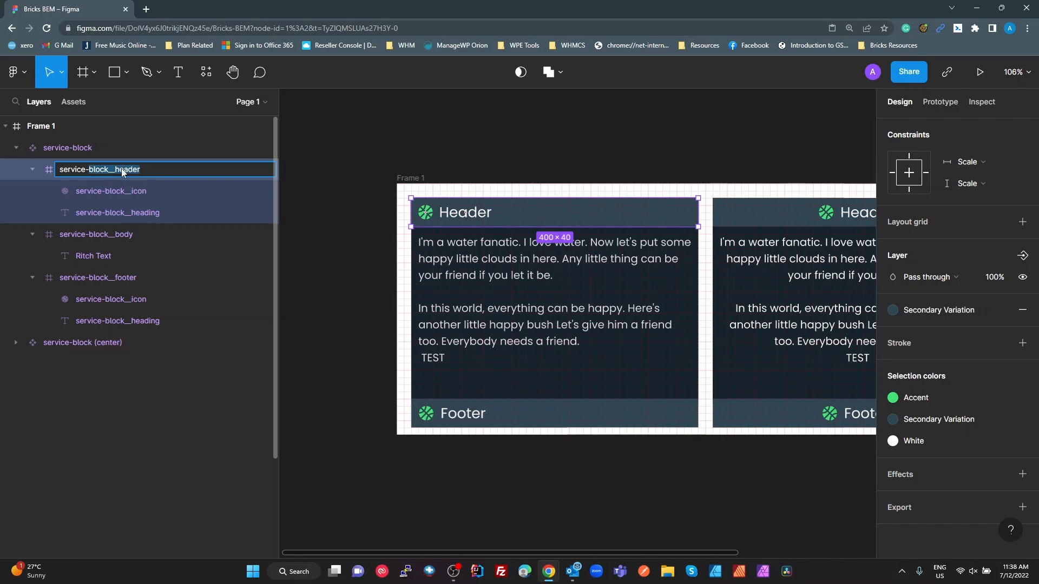
click(135, 190)
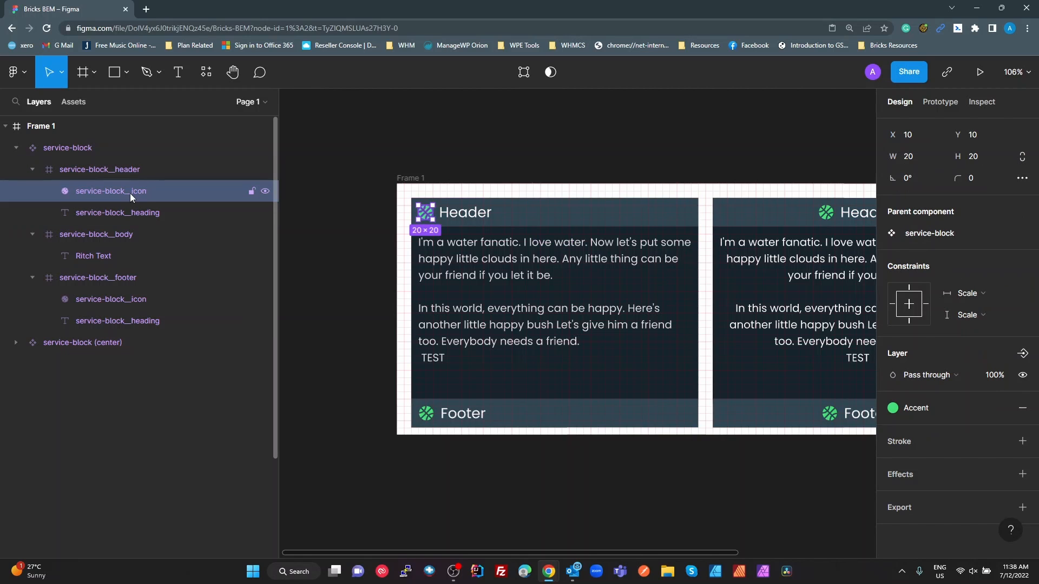
click(98, 233)
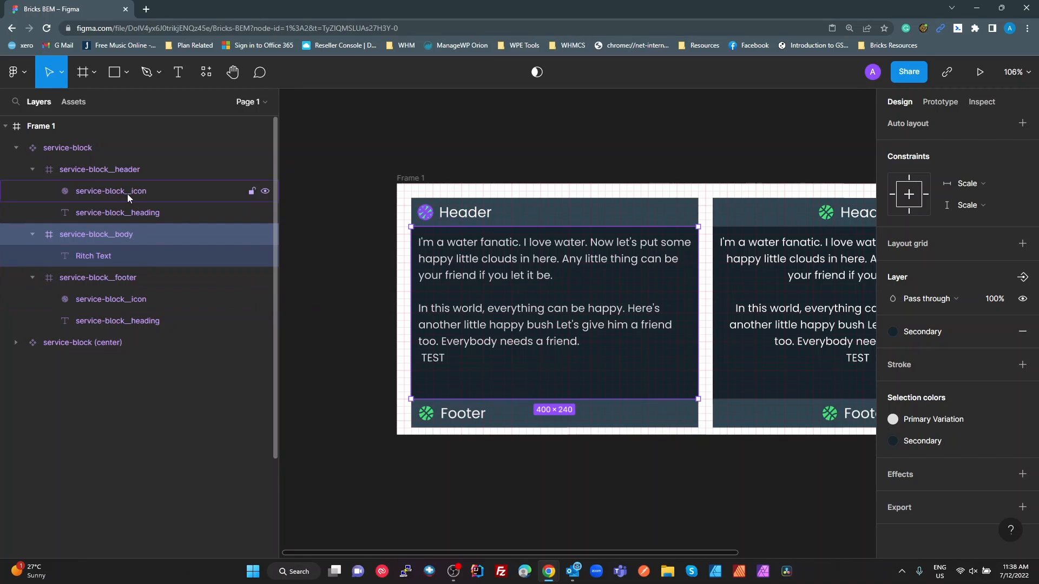
double_click(68, 150)
key(ctrl+c)
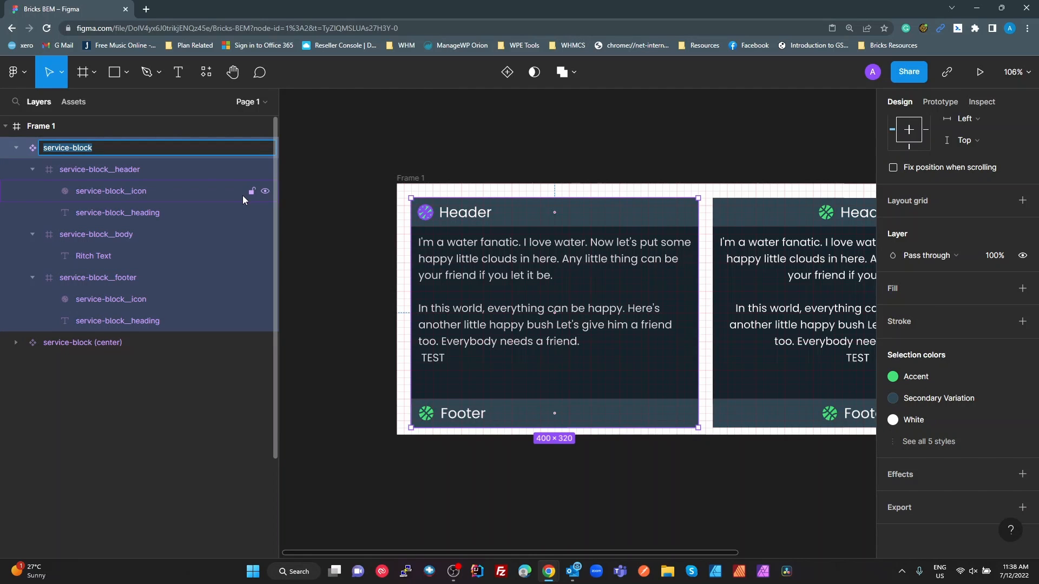
click(337, 179)
Switch back to the Bricks builder and add a section with a container to the empty page
key(alt+Tab)
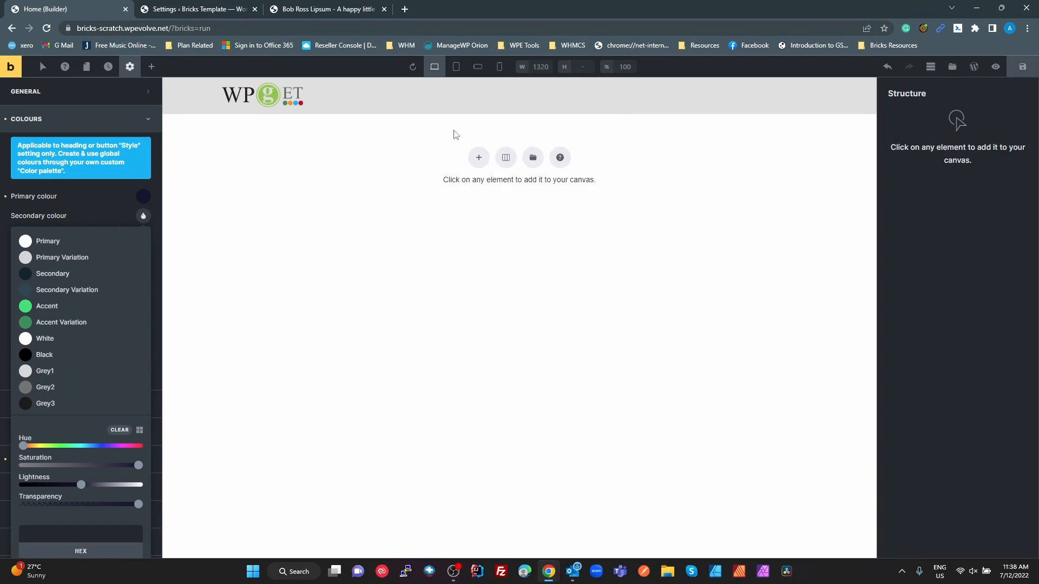
click(477, 352)
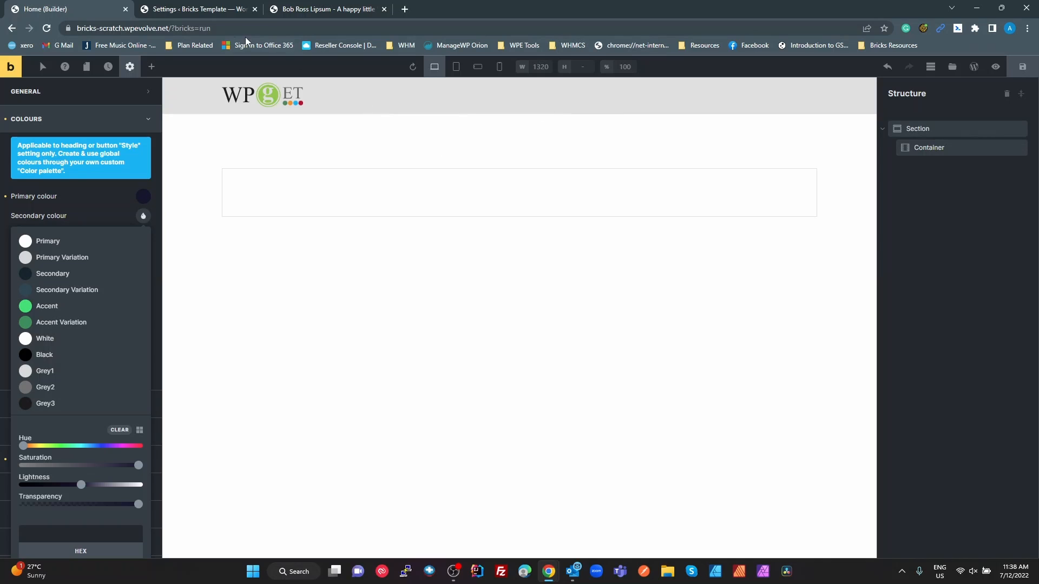
Check the custom CSS for the section padding rule and the --fu-sp-xxl spacing value it uses, and return to the Bricks builder
click(215, 11)
click(351, 451)
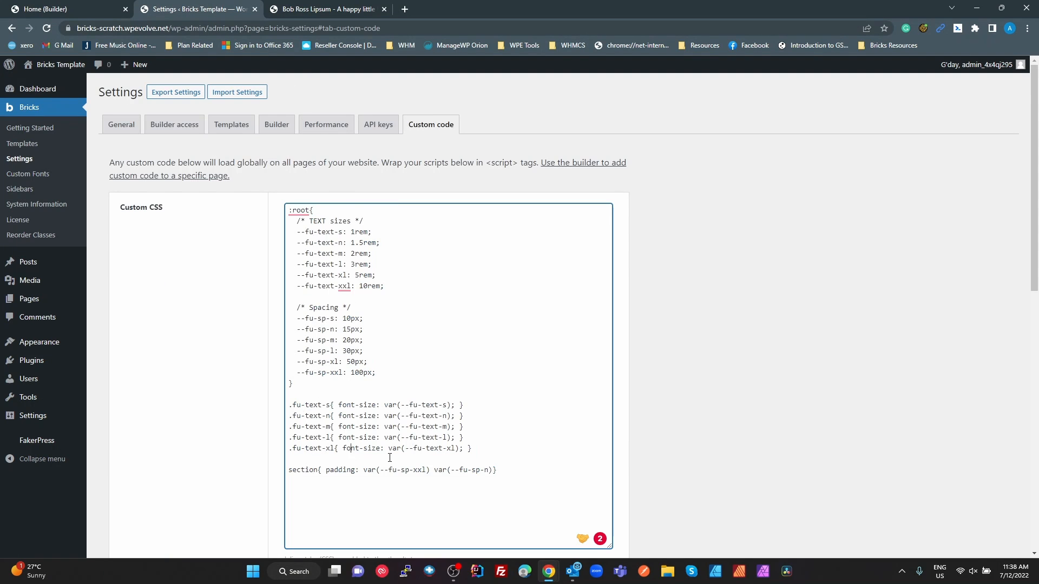
drag(500, 471, 274, 473)
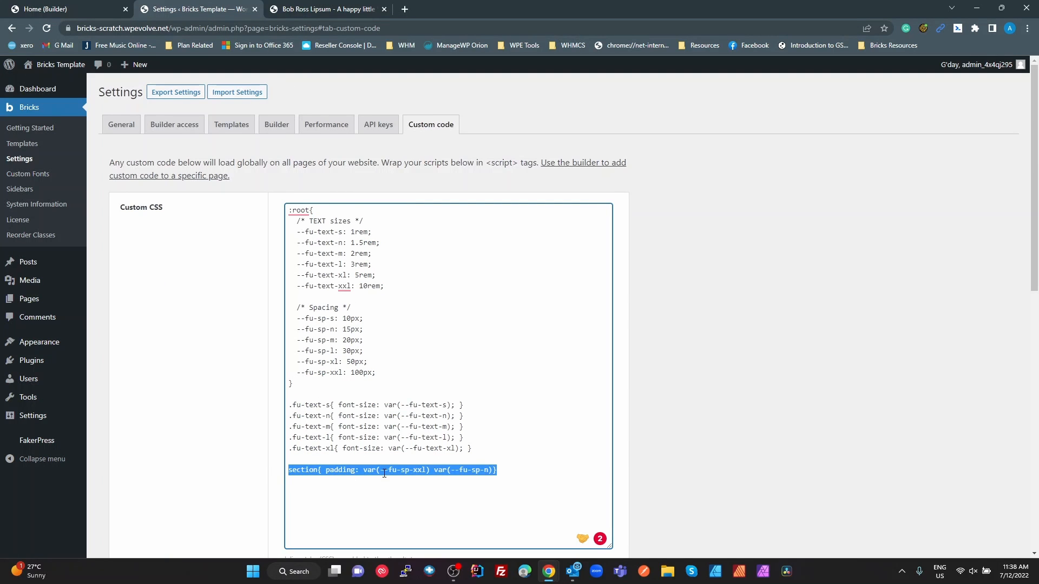
double_click(420, 469)
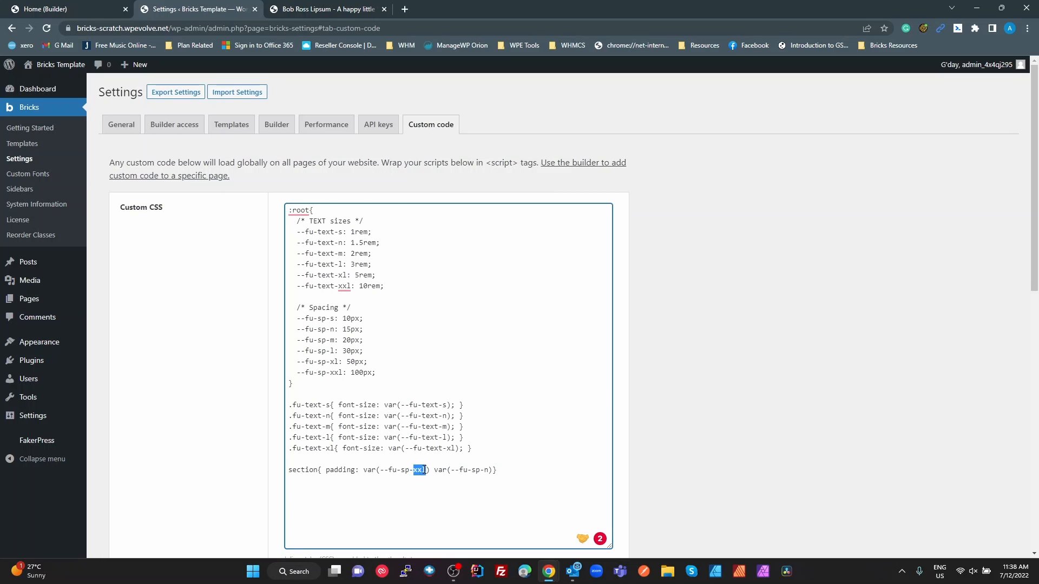
double_click(358, 373)
click(60, 9)
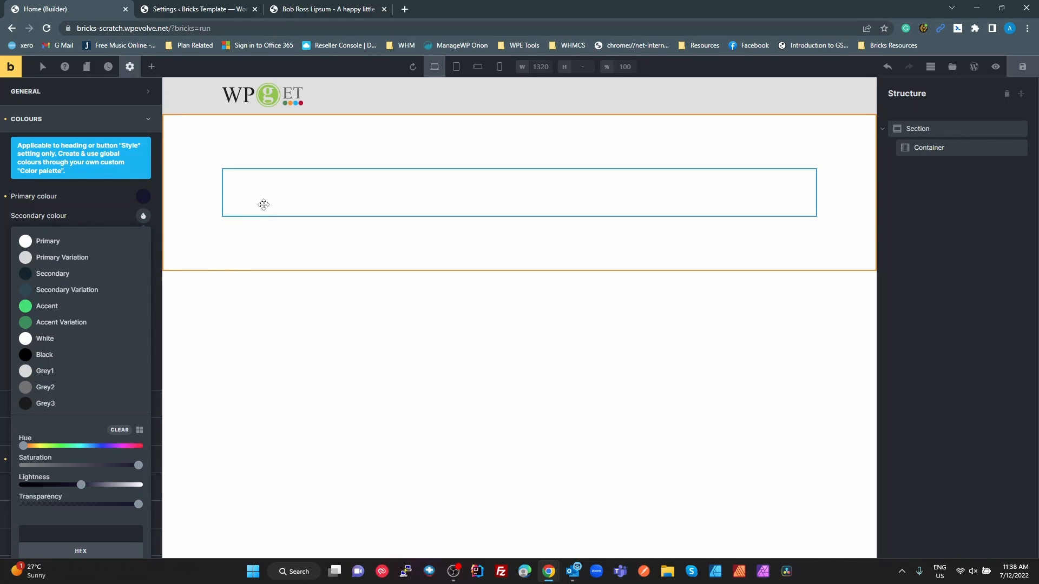
Add a div inside the container and rename it service-block
click(263, 204)
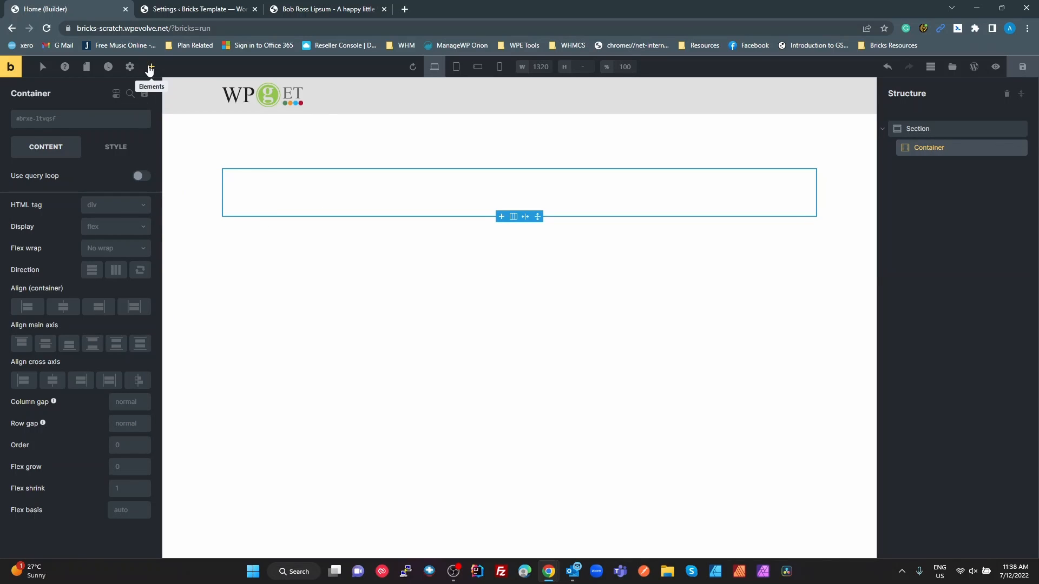
click(150, 69)
drag(111, 209, 274, 192)
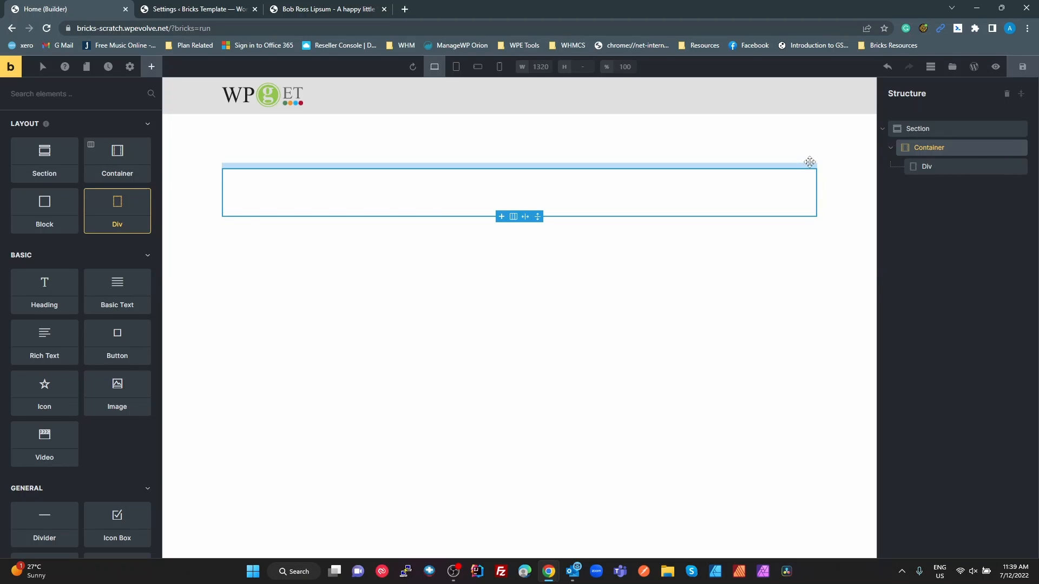
double_click(925, 166)
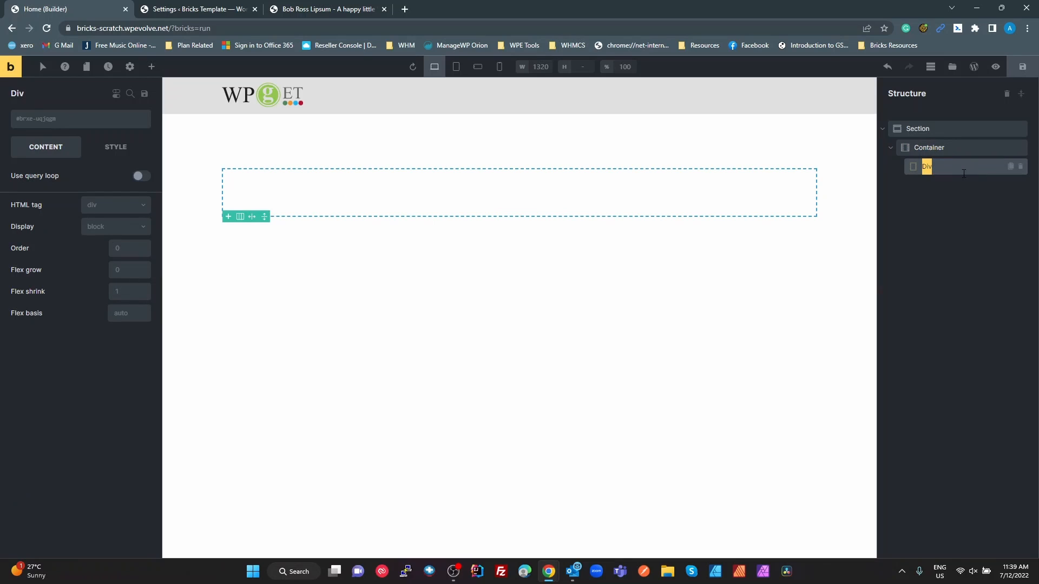
key(ctrl+v)
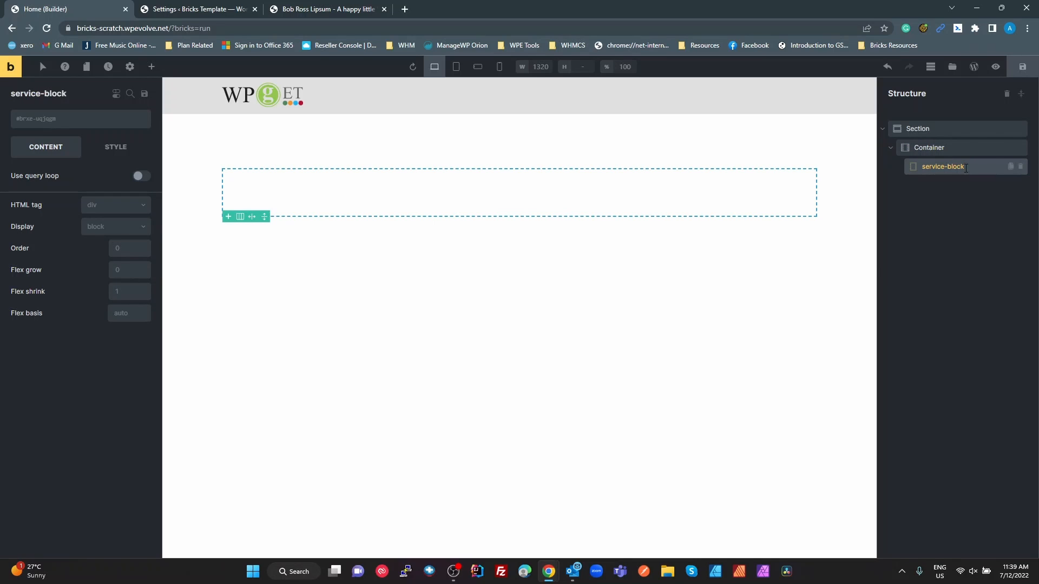
Create the global class service-block on the new service-block div
click(65, 122)
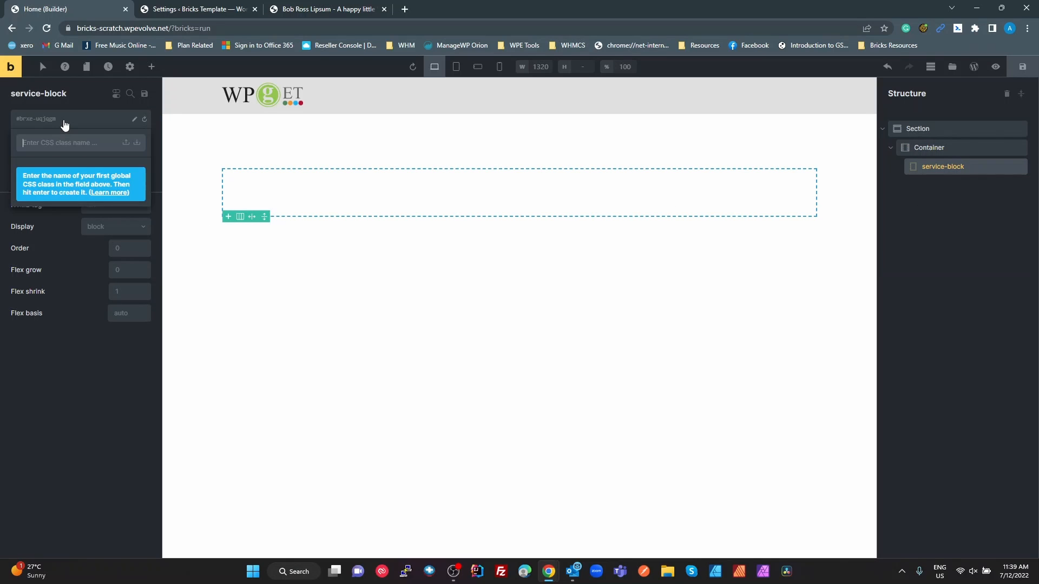
key(ctrl+v)
key(Return)
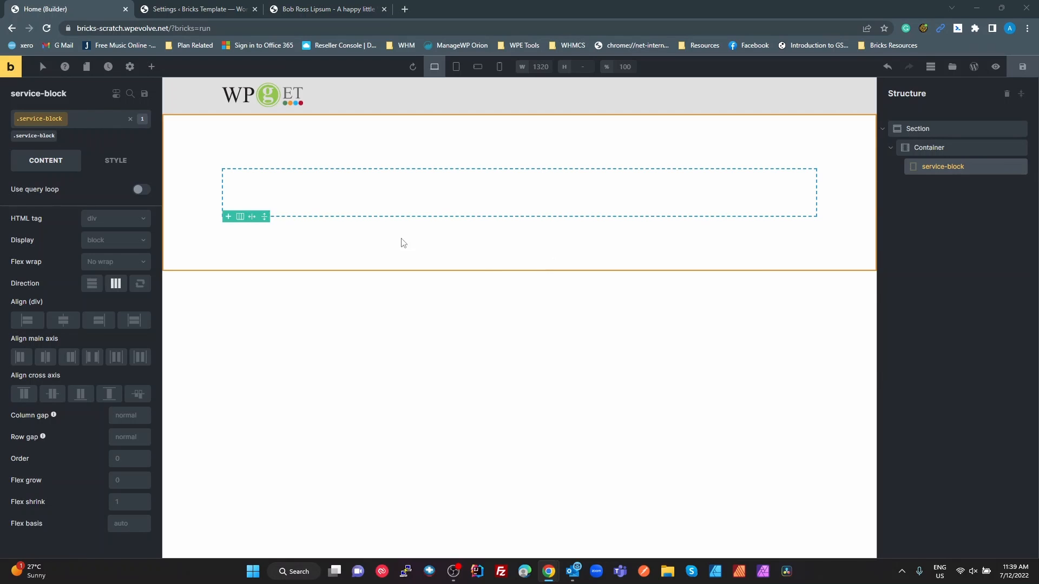
Copy the service-block__header layer name from the Figma file and return to the Bricks builder
key(alt+Tab)
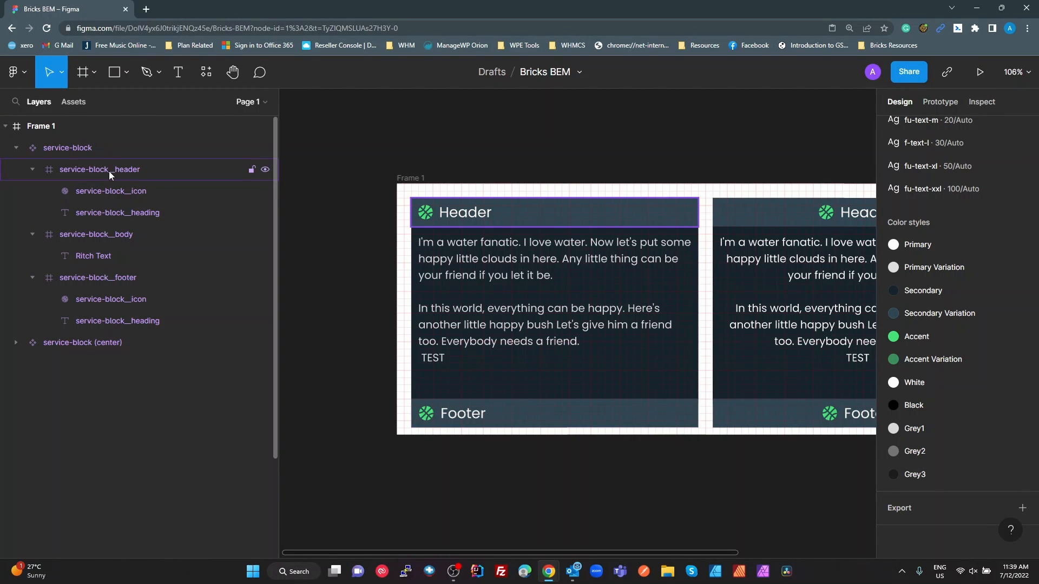
double_click(109, 169)
key(ctrl+c)
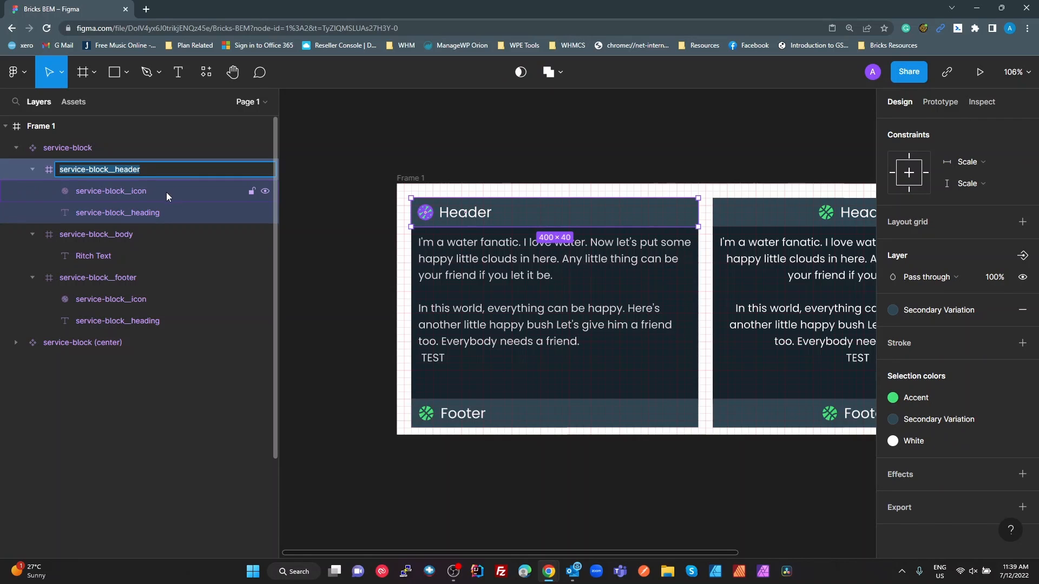
key(alt+Tab)
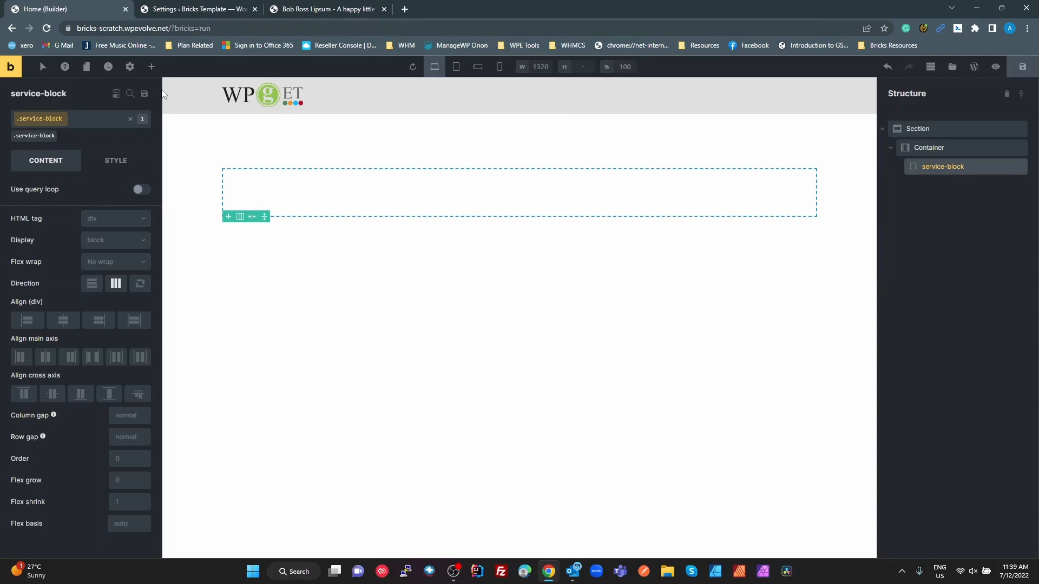
Add another div and nest it inside service-block
click(152, 66)
drag(117, 204, 234, 180)
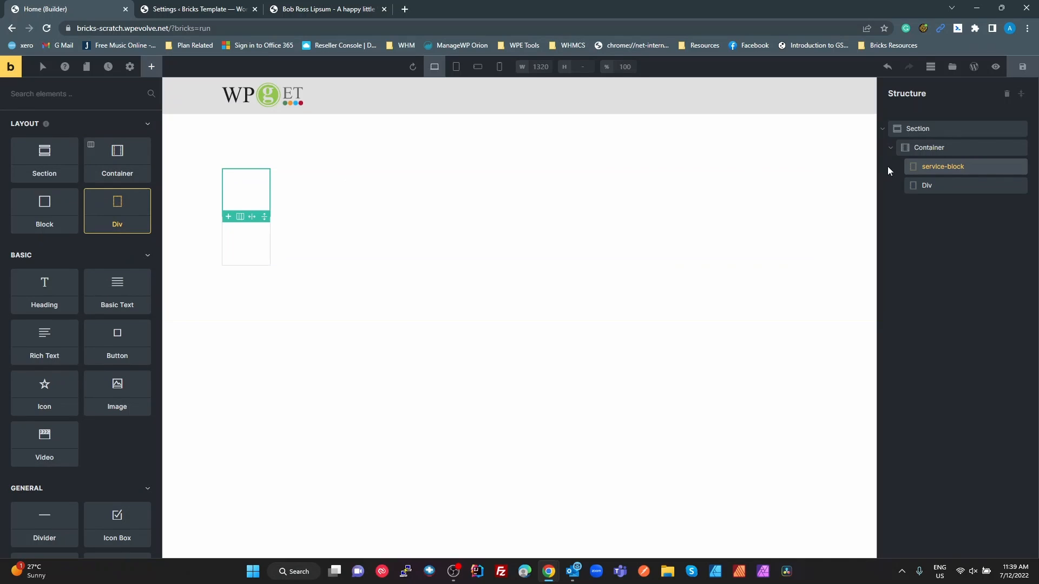
click(936, 167)
click(946, 186)
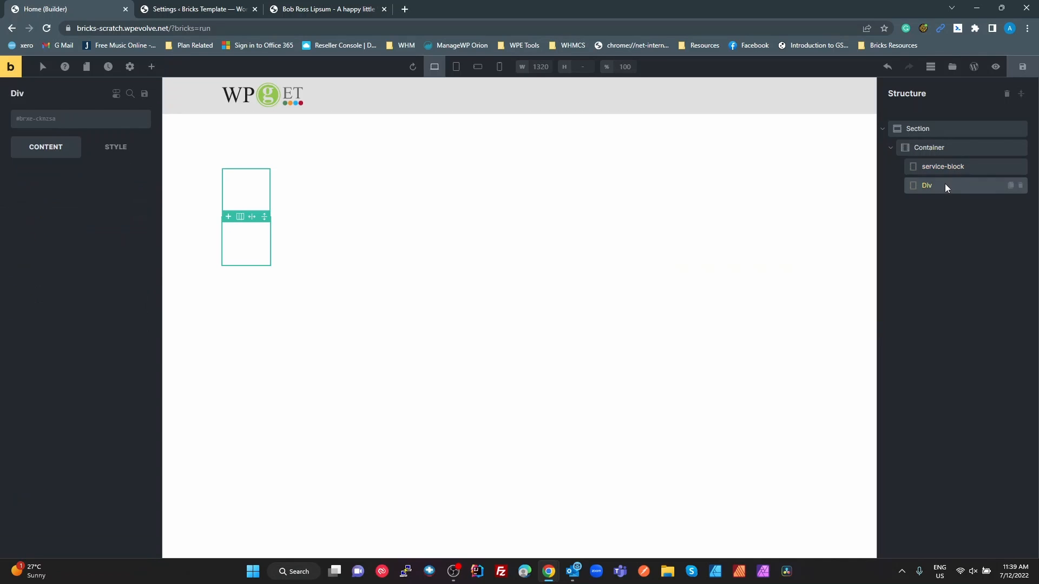
drag(946, 185, 926, 171)
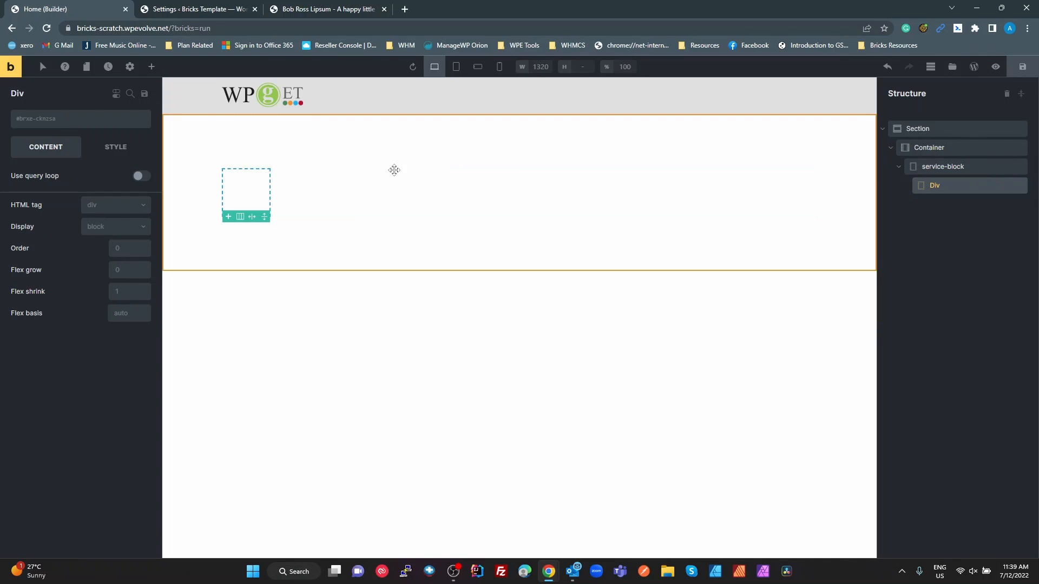
Rename the nested div service-block__header and create a global class with the same name on it
double_click(952, 187)
key(ctrl+v)
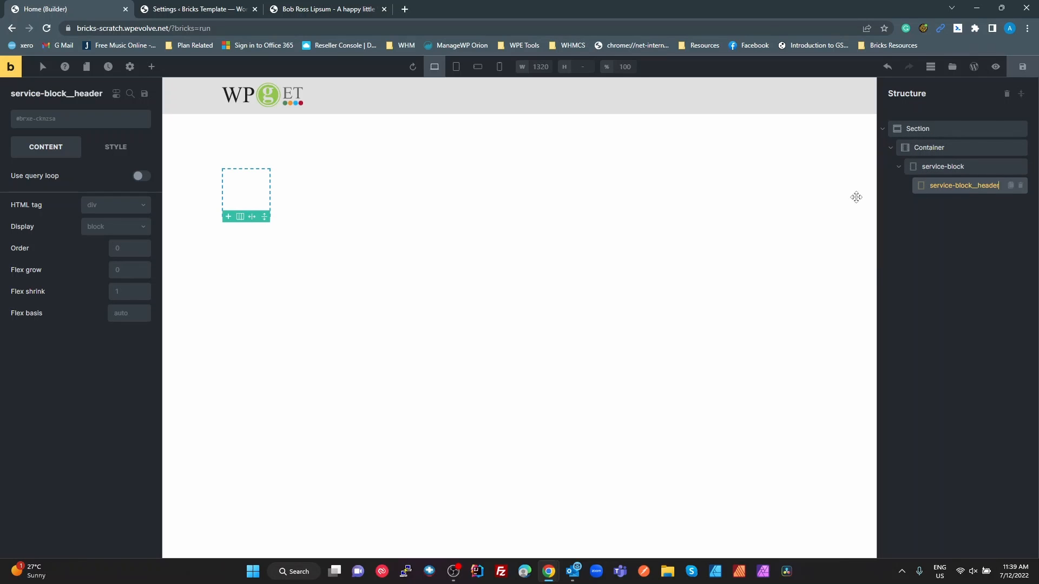
click(83, 126)
key(ctrl+v)
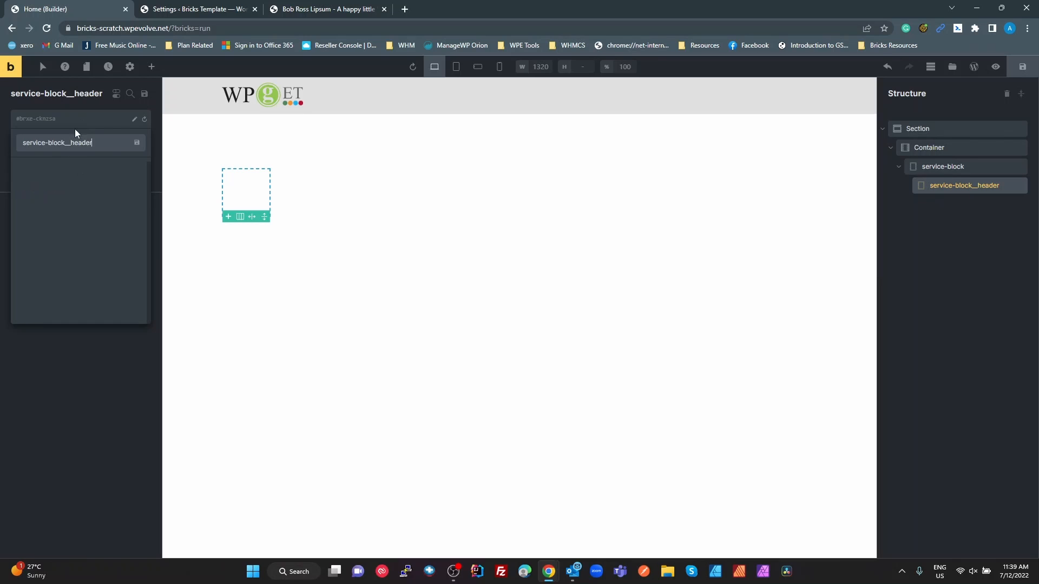
key(Return)
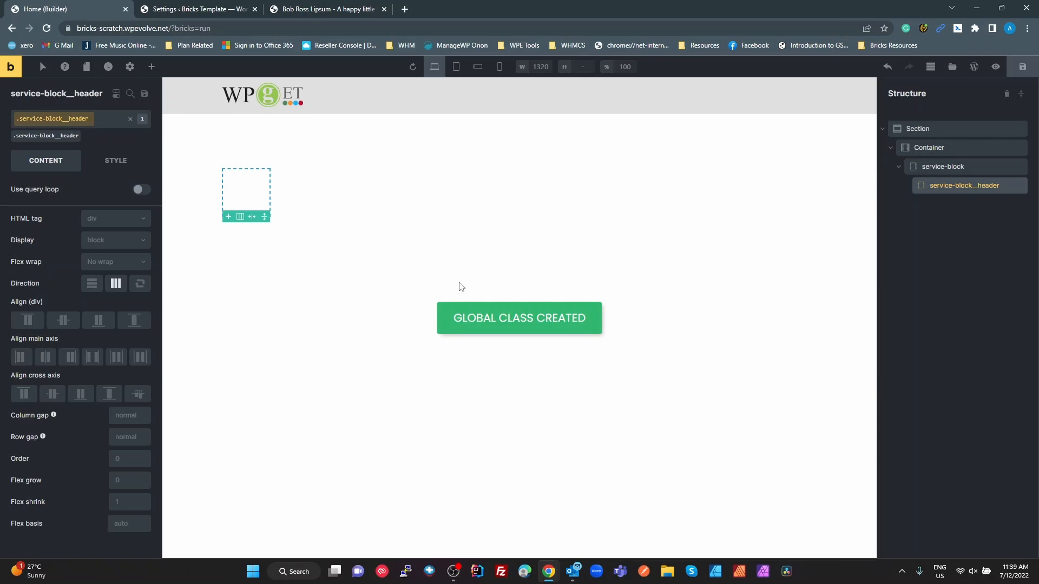
Copy the service-block__icon layer name from the Figma file and return to the Bricks builder
key(alt+Tab)
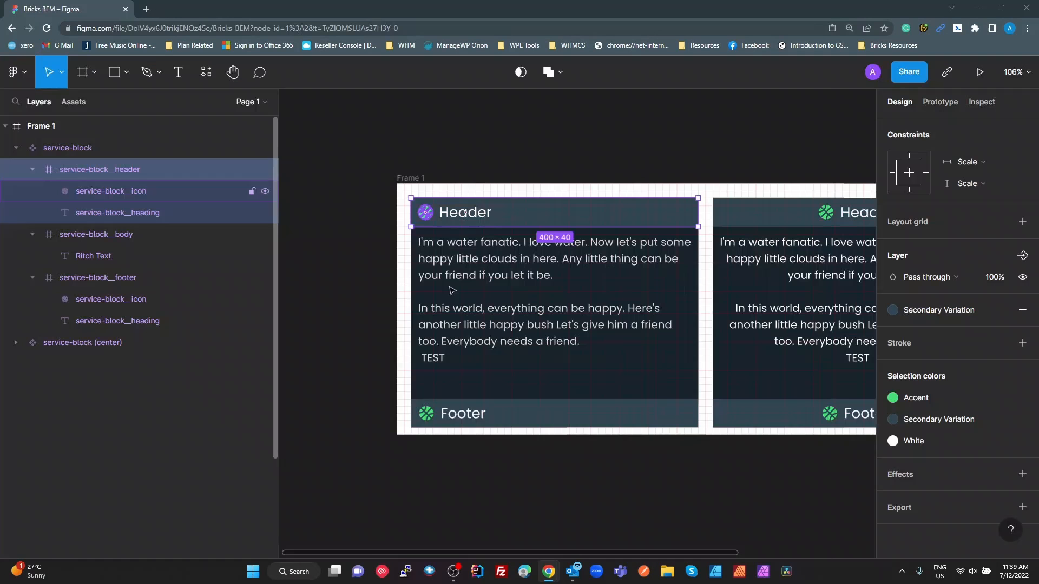
click(119, 189)
double_click(109, 192)
key(ctrl+c)
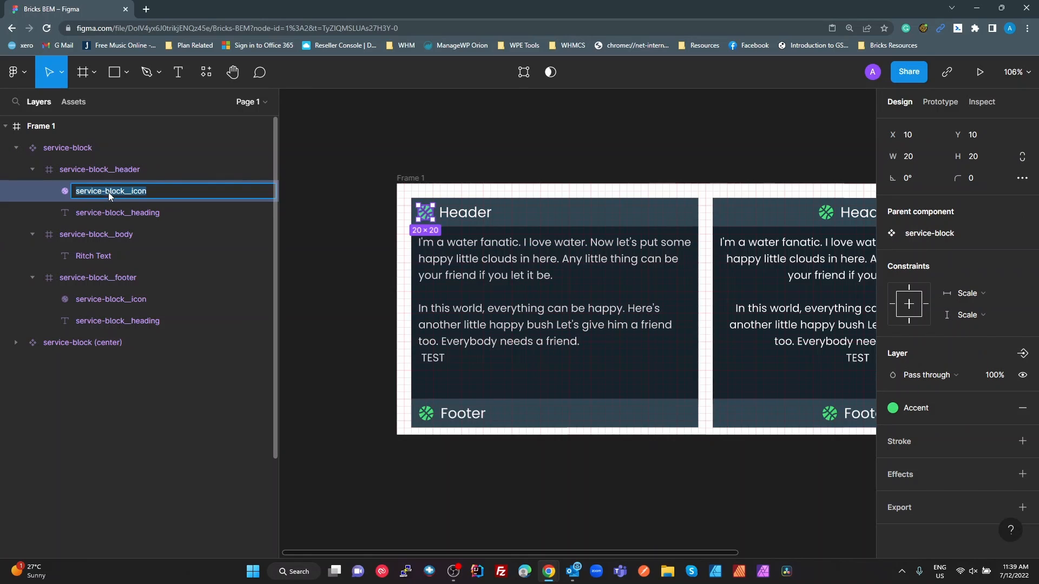
key(alt+Tab)
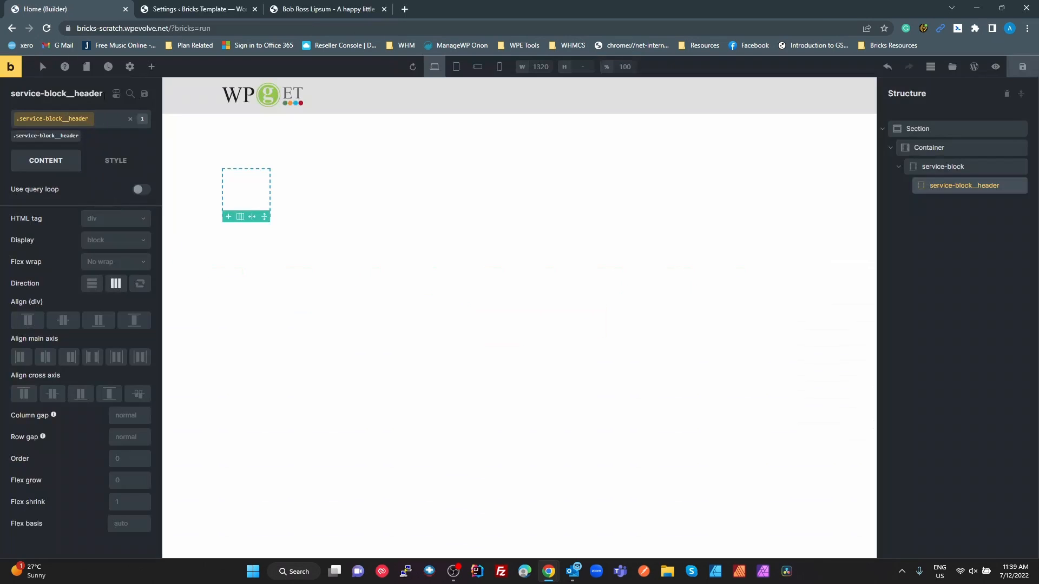
Add an Icon element and nest it inside service-block__header
click(152, 68)
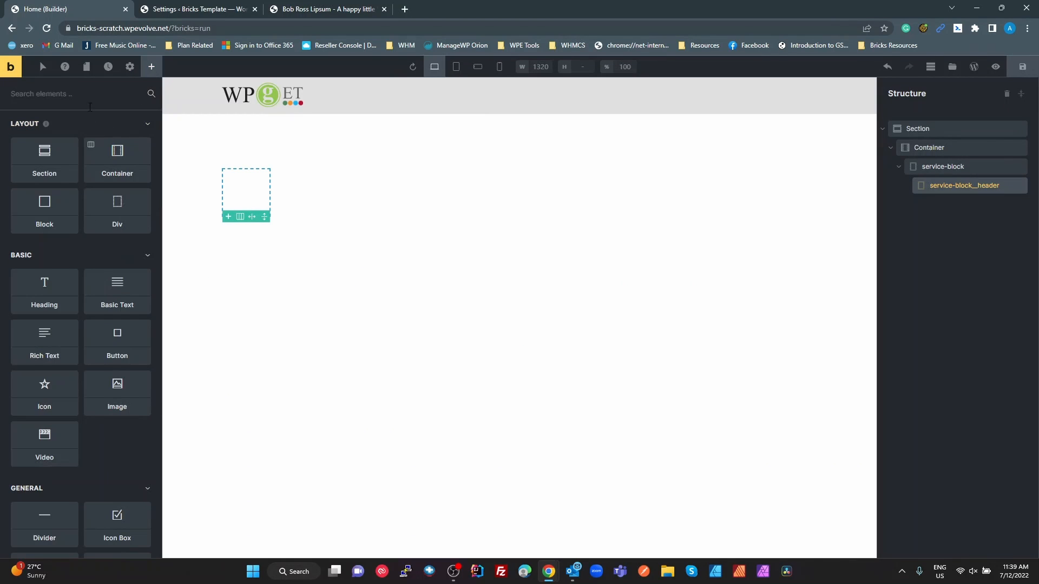
click(61, 93)
text(icon)
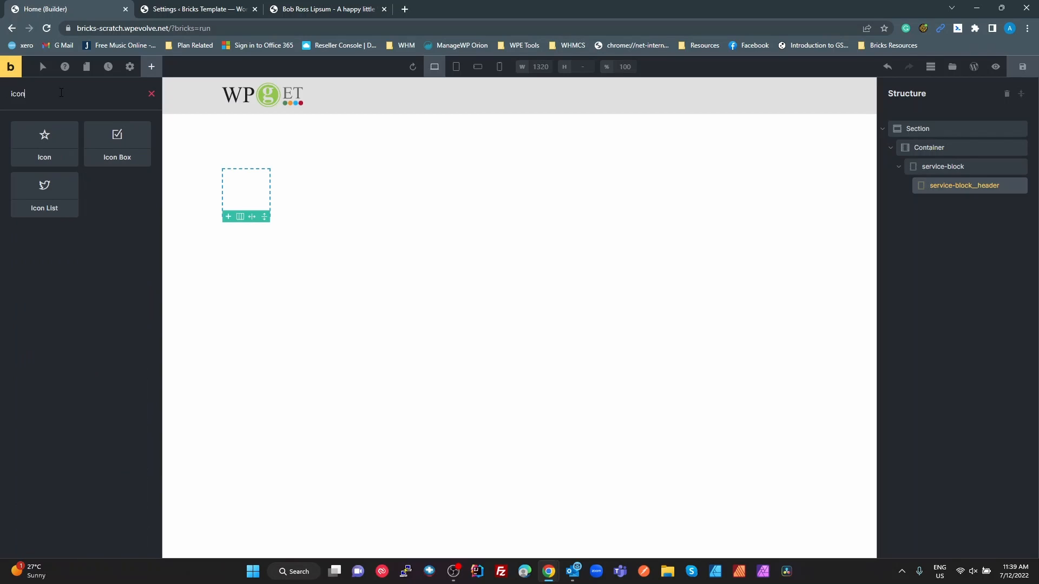
drag(24, 150, 236, 178)
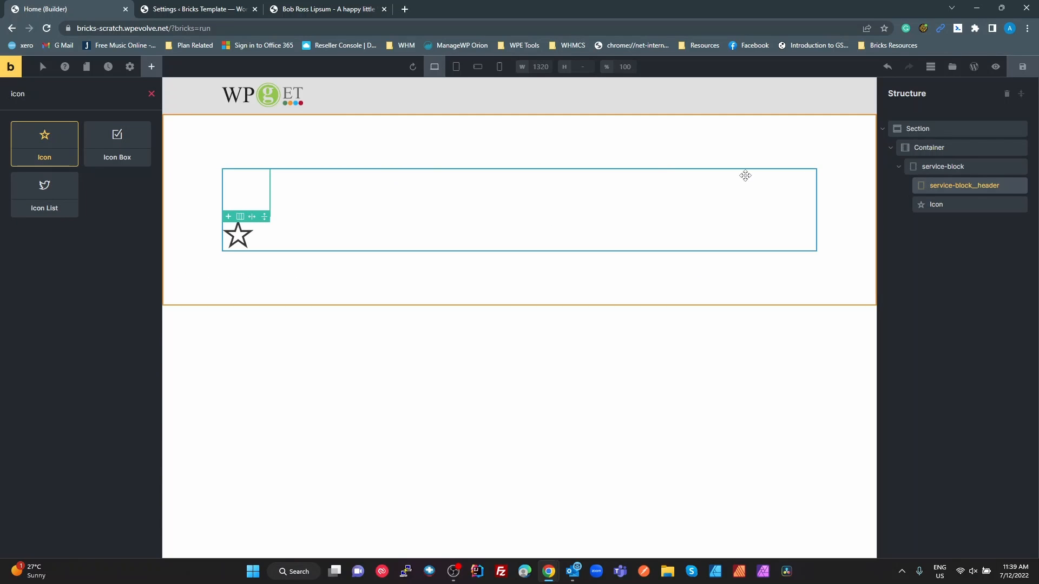
click(940, 204)
drag(940, 203, 961, 188)
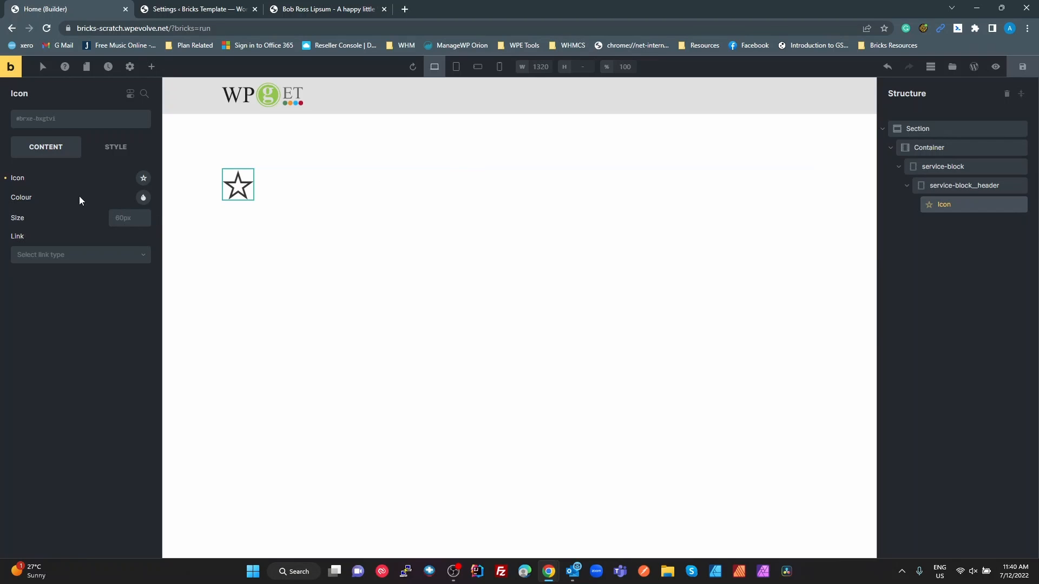
Search the Themify icons for "bal" and change the element's icon to the basketball
click(144, 179)
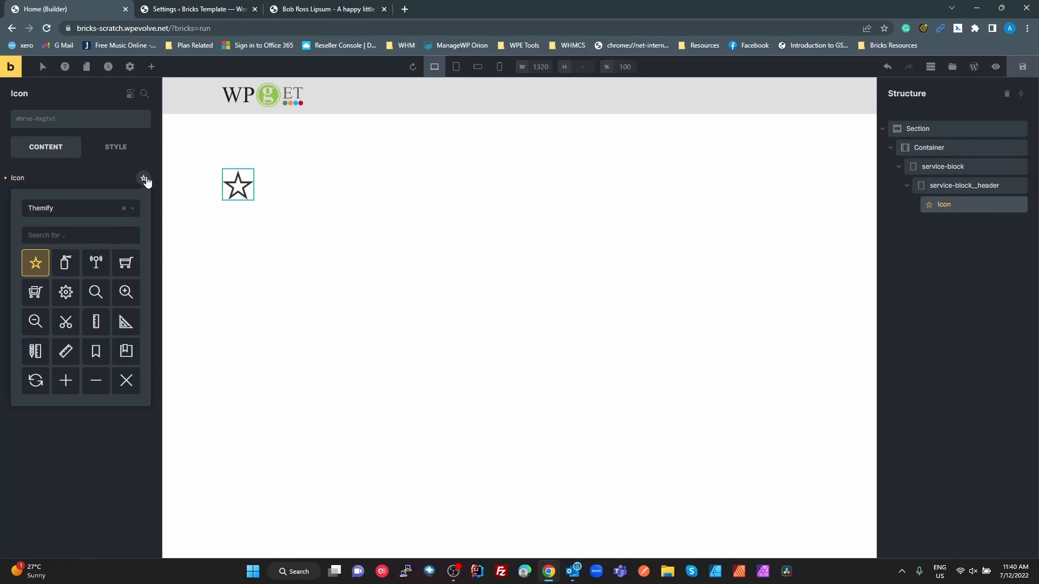
click(62, 237)
text(bal)
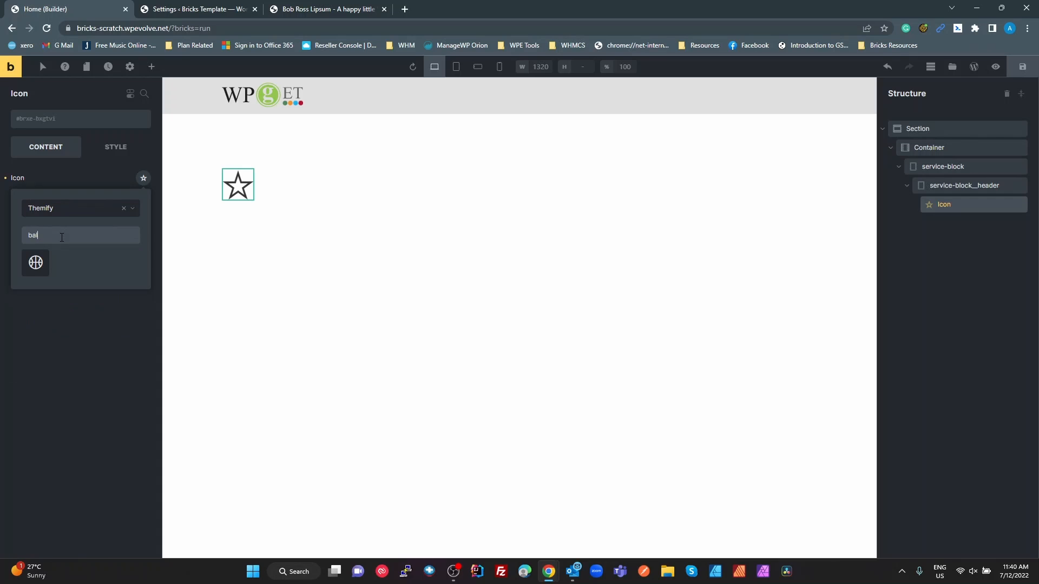
click(35, 263)
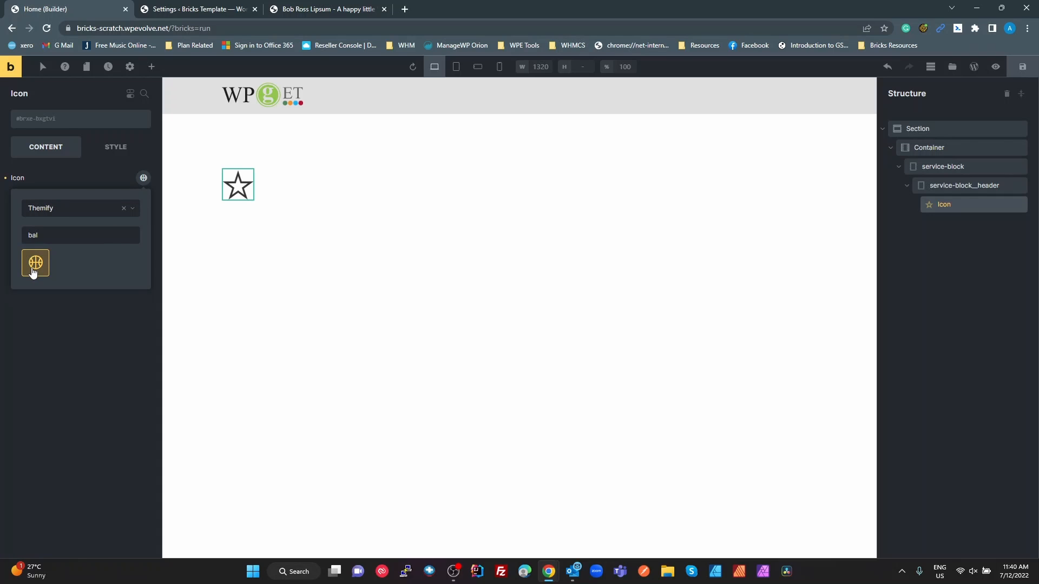
Create the global class service-block__icon on the icon element and rename the element service-block__icon
click(56, 118)
key(ctrl+v)
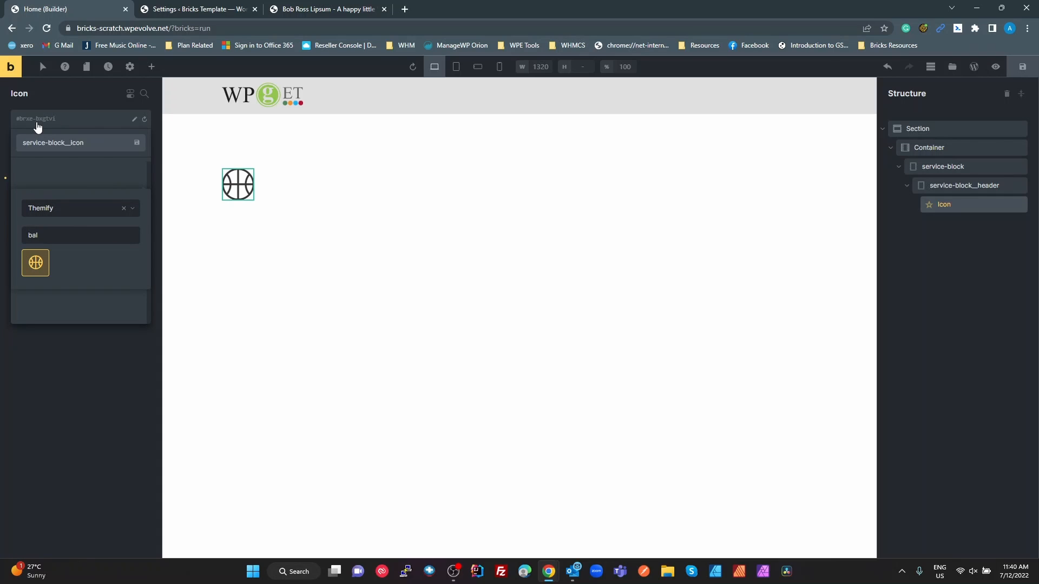
key(Return)
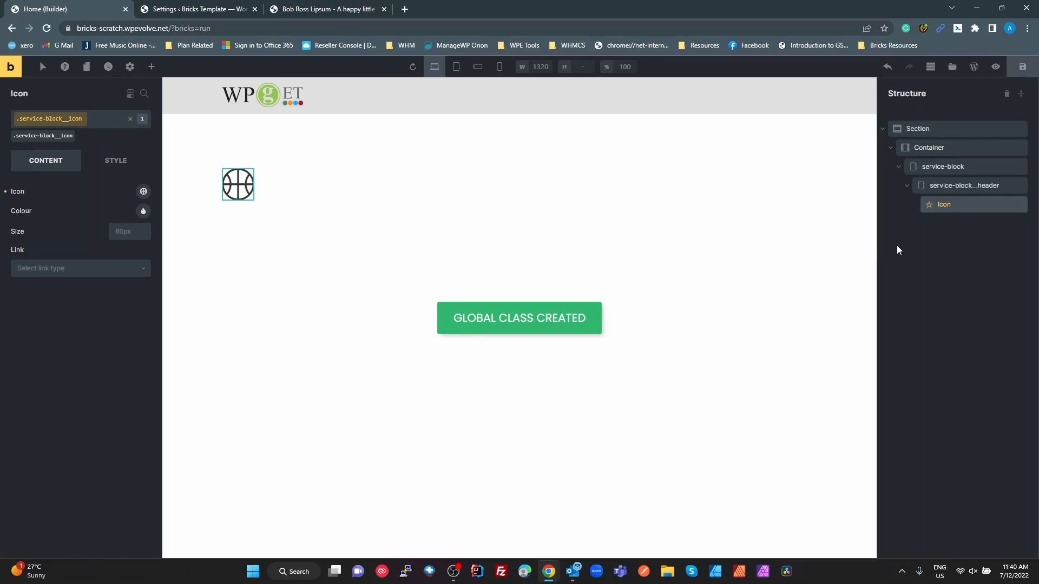
double_click(957, 205)
key(ctrl+v)
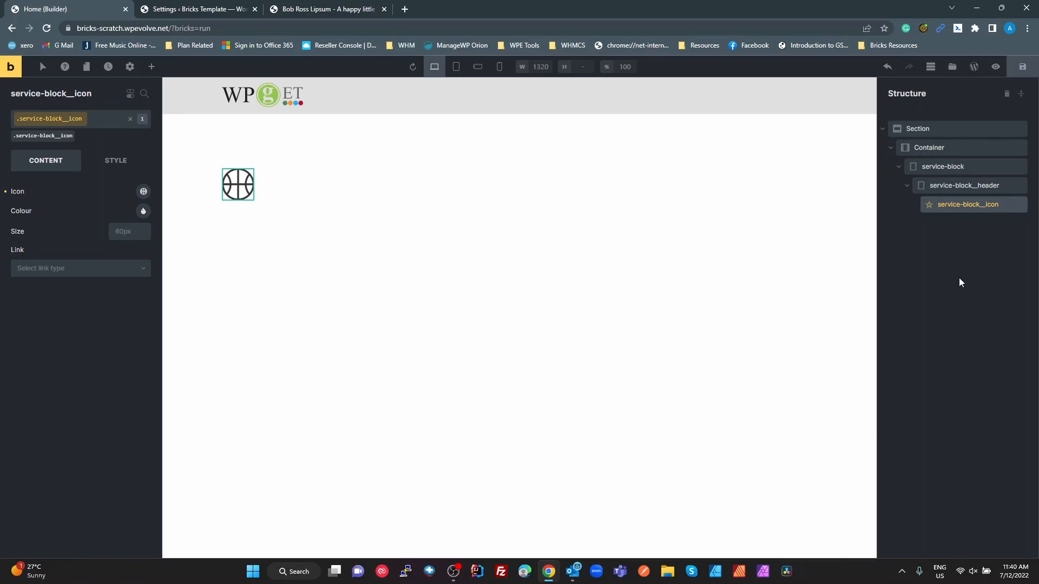
Check the layer following the icon in the Figma file, and add a Heading element below the icon inside service-block__header in Bricks
key(alt+Tab)
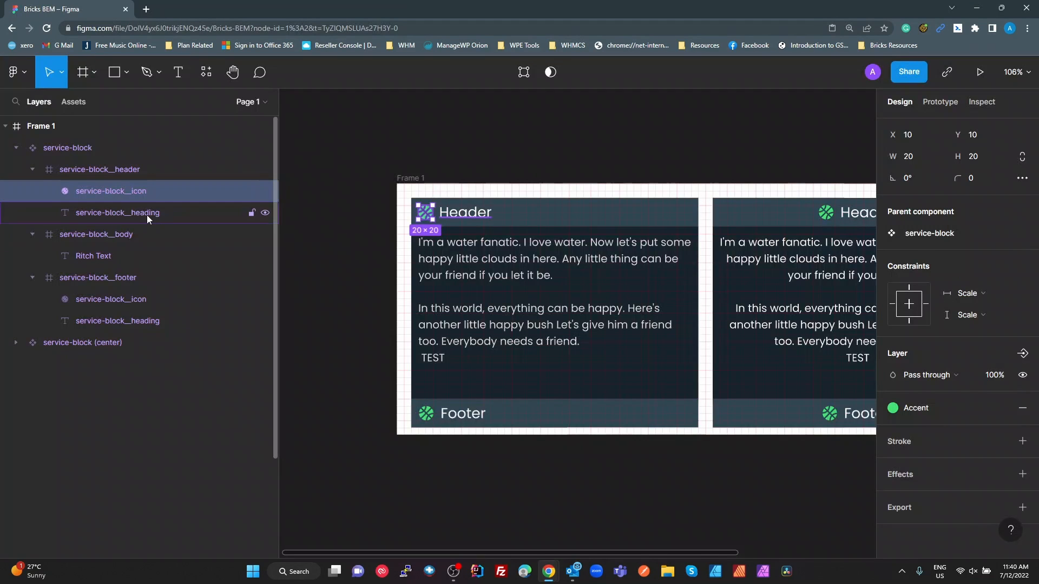
key(alt+Tab)
click(152, 67)
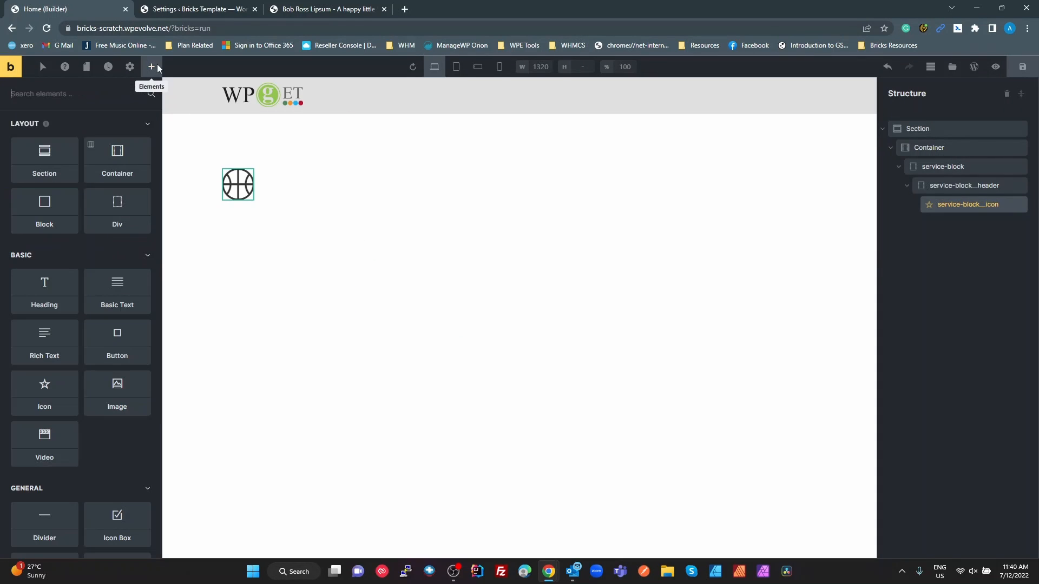
drag(50, 296, 257, 205)
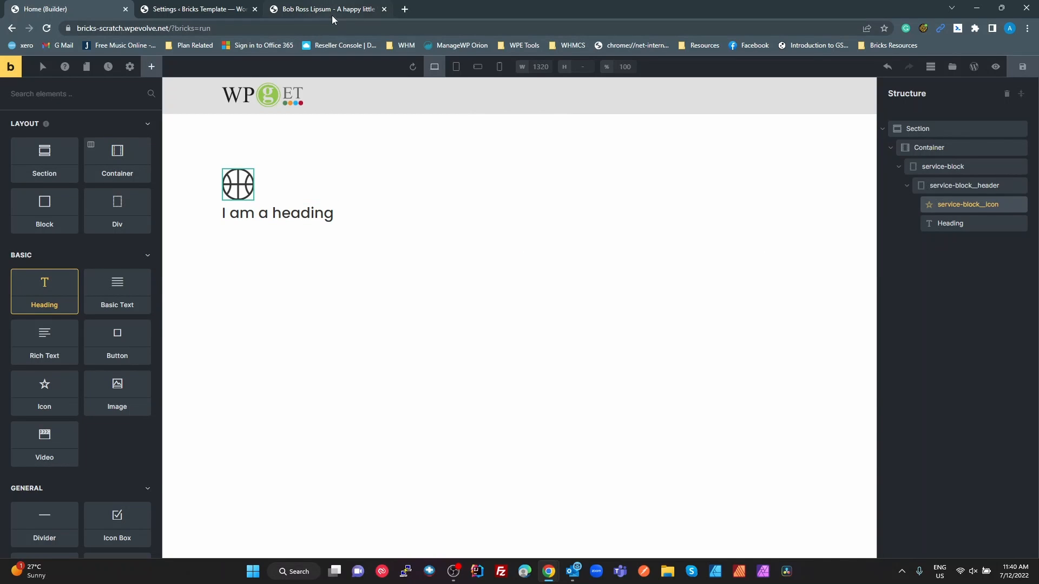
Copy the header's heading layer name from the Figma file and rename the Heading element in Bricks service-block__heading
key(alt+Tab)
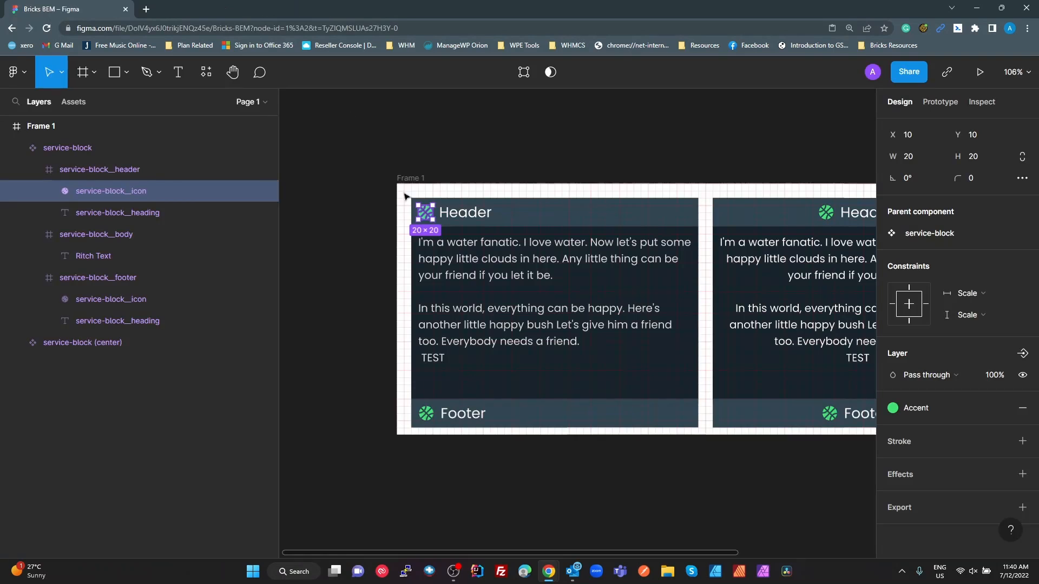
double_click(113, 206)
key(ctrl+c)
key(Return)
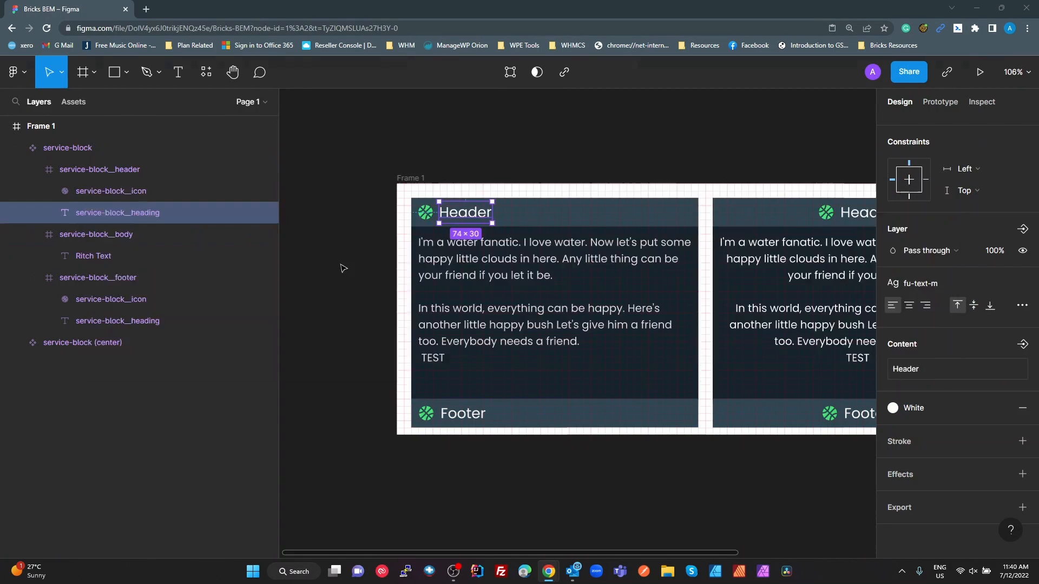
key(alt+Tab)
double_click(956, 225)
key(ctrl+v)
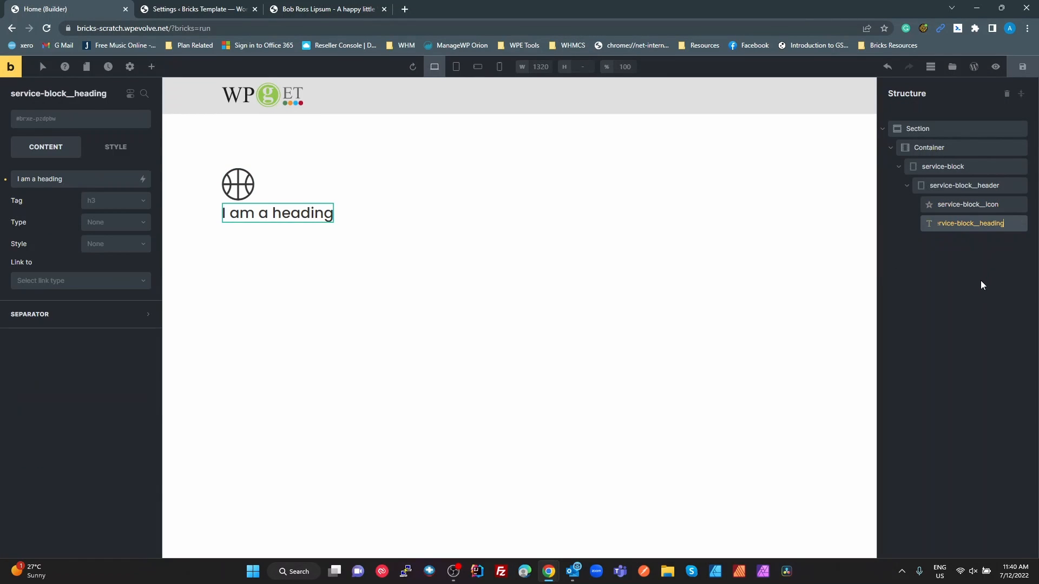
key(Return)
Create the global class service-block__heading on the heading element
click(59, 124)
key(ctrl+v)
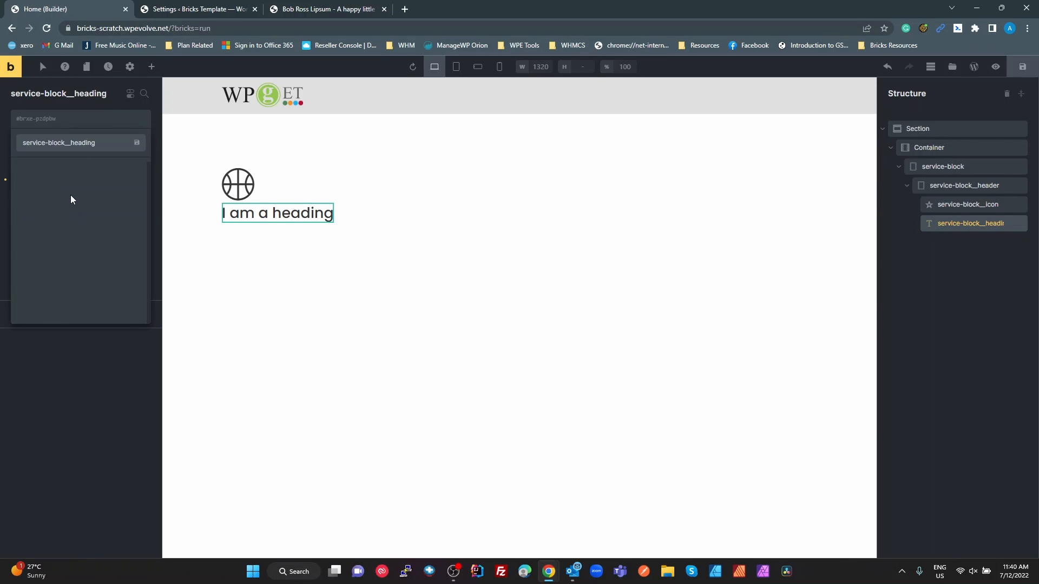
key(Return)
Copy the layer name service-block__body from the Figma file and return to Bricks
key(alt+Tab)
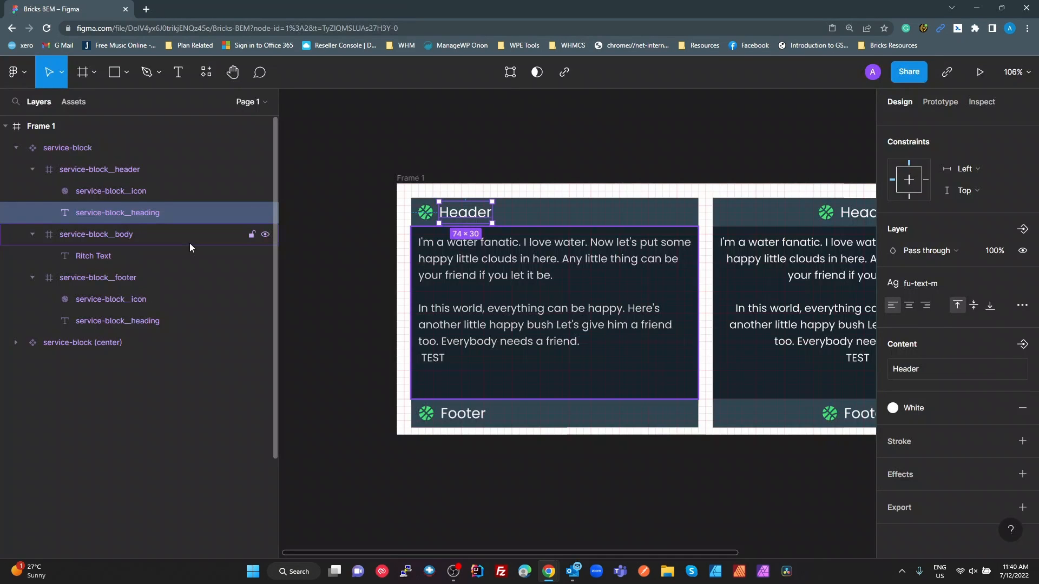
click(105, 235)
double_click(104, 234)
key(ctrl+c)
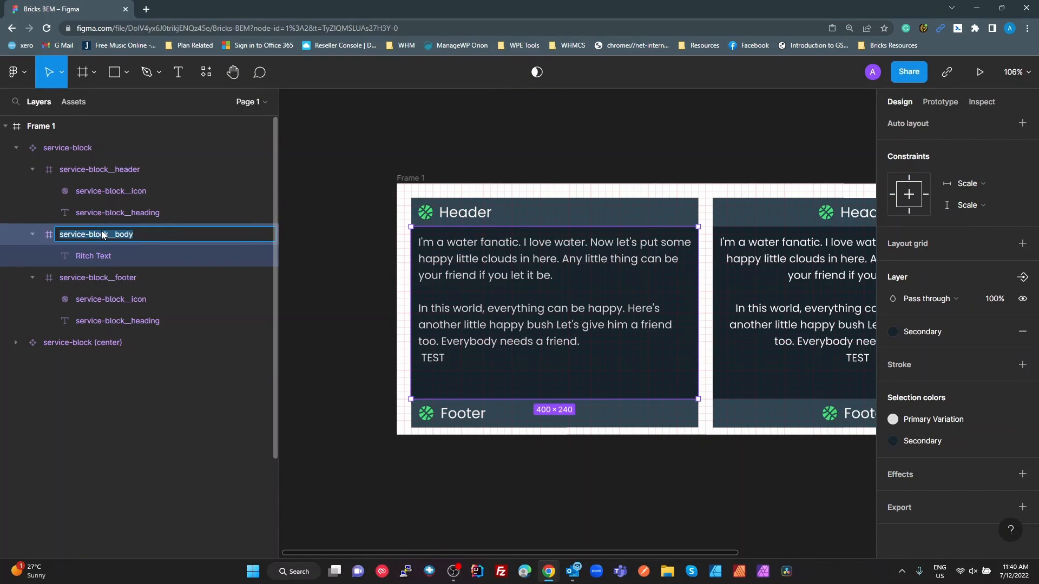
key(alt+Tab)
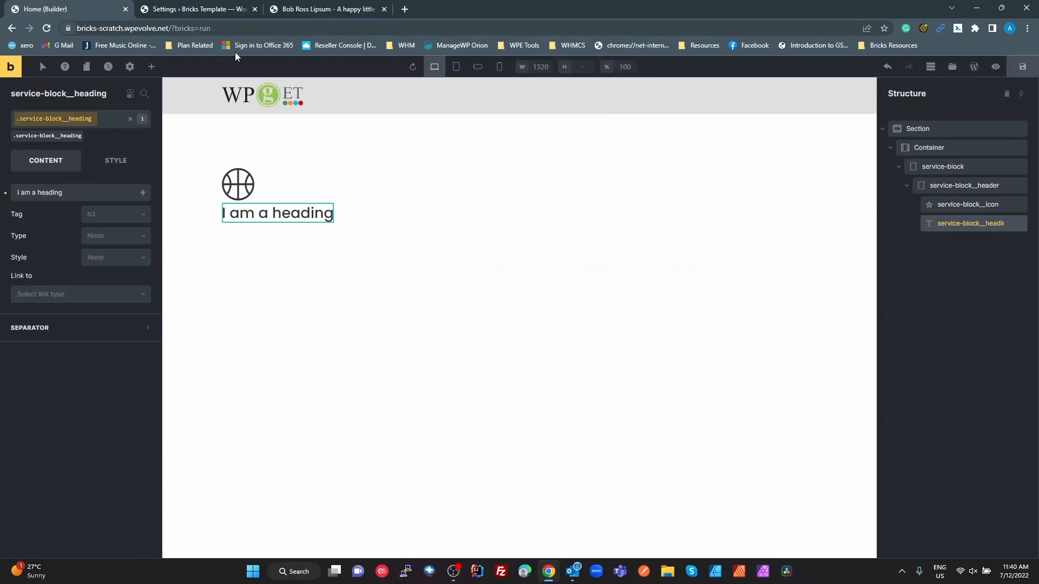
Duplicate service-block__header and delete the icon and heading from the copy
click(949, 185)
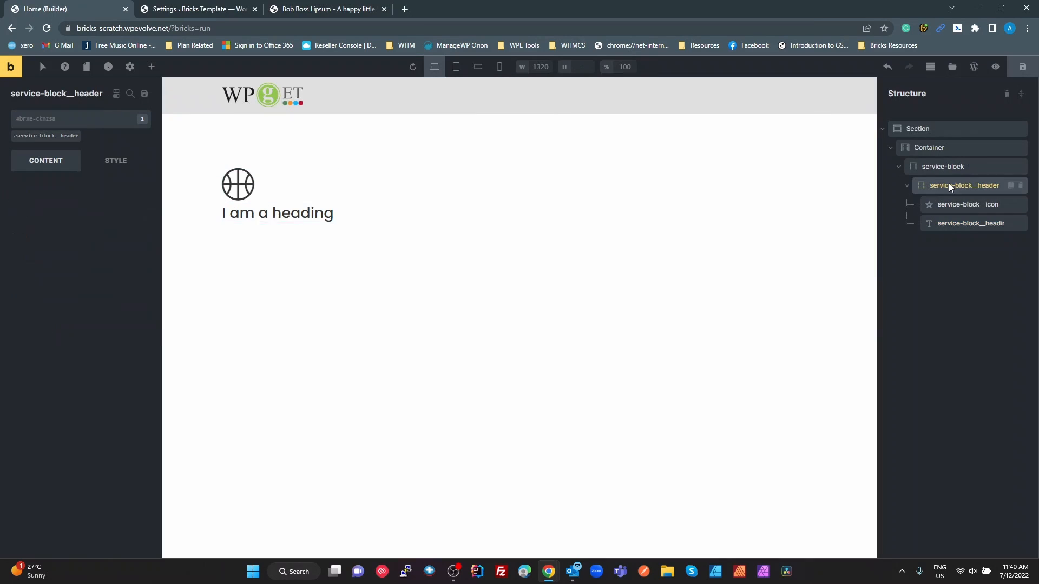
right_click(949, 185)
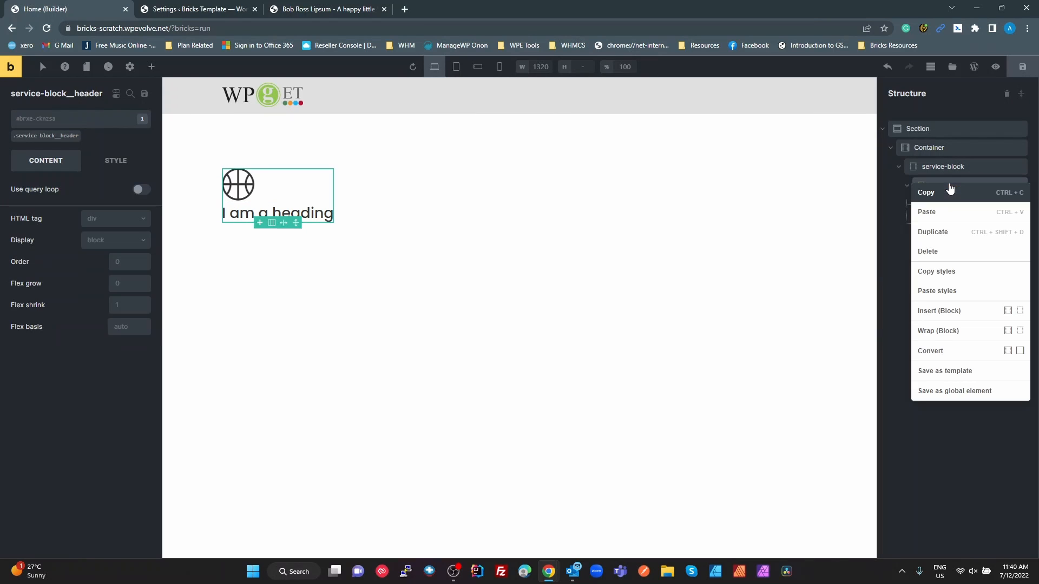
click(951, 231)
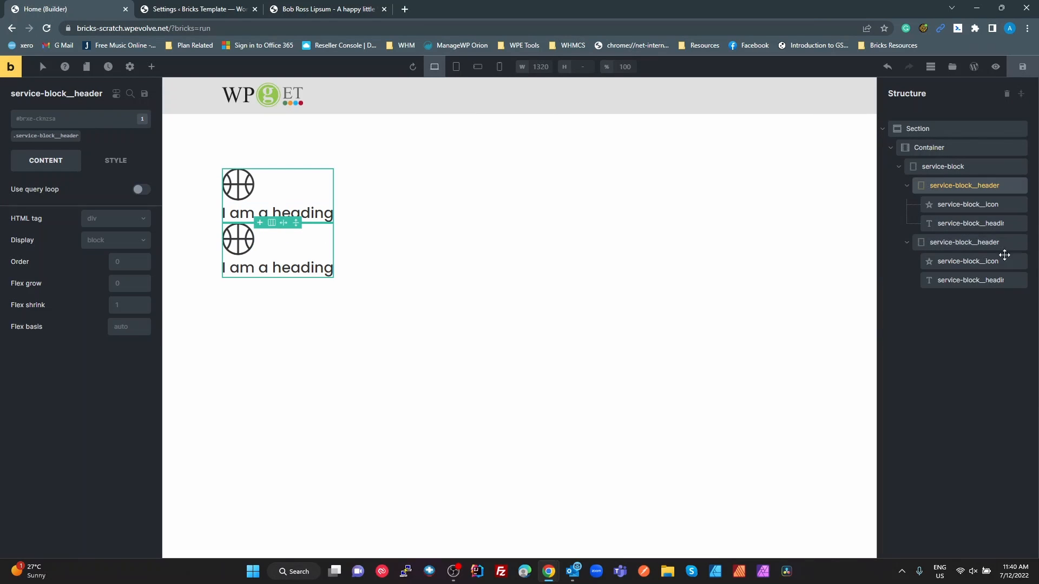
click(1021, 262)
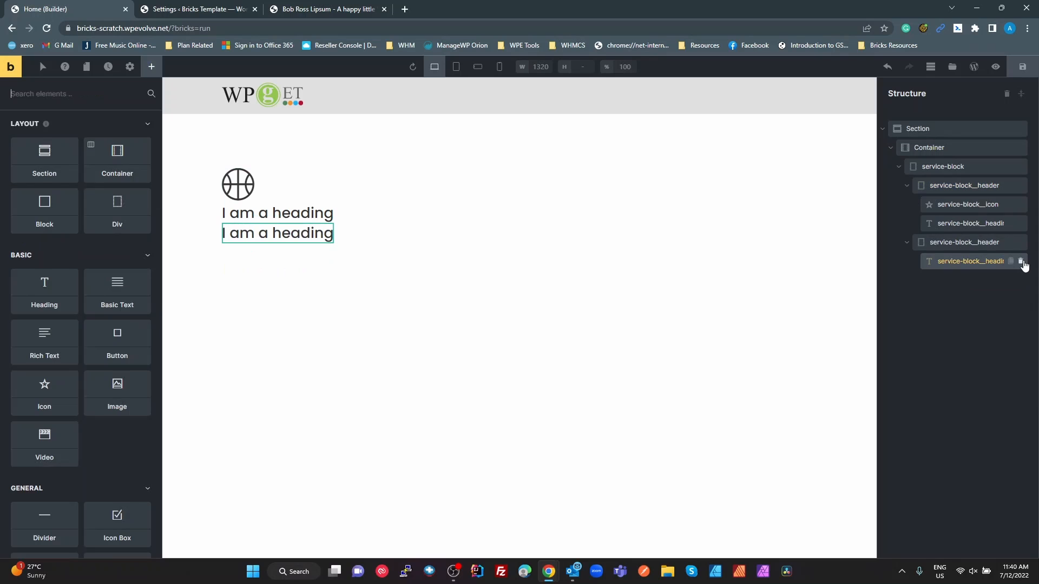
click(1020, 262)
Rename the emptied copy service-block__body and replace its service-block__header class with a new class service-block__body
click(988, 242)
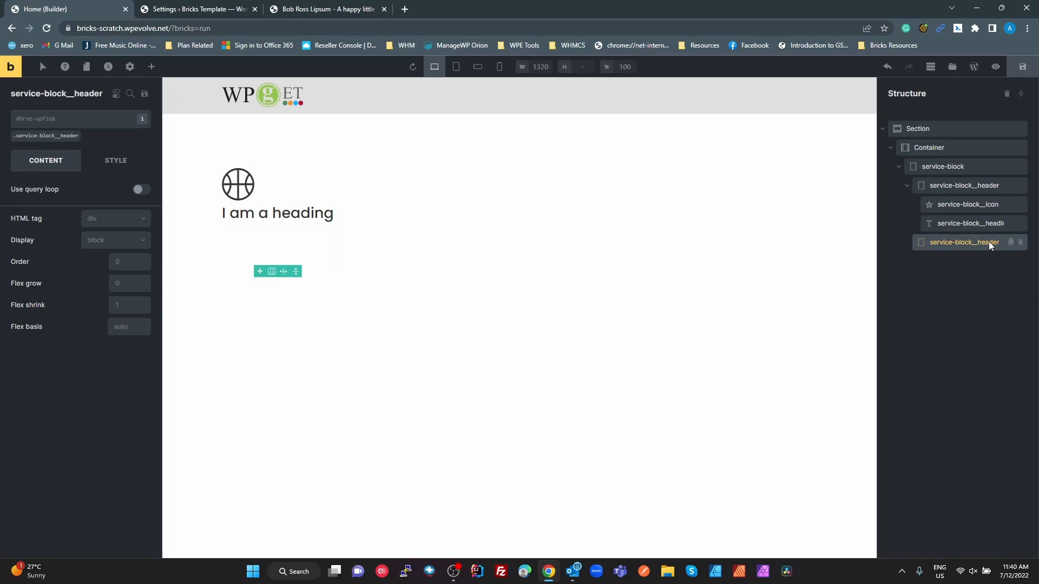
double_click(988, 241)
text(service-block__body)
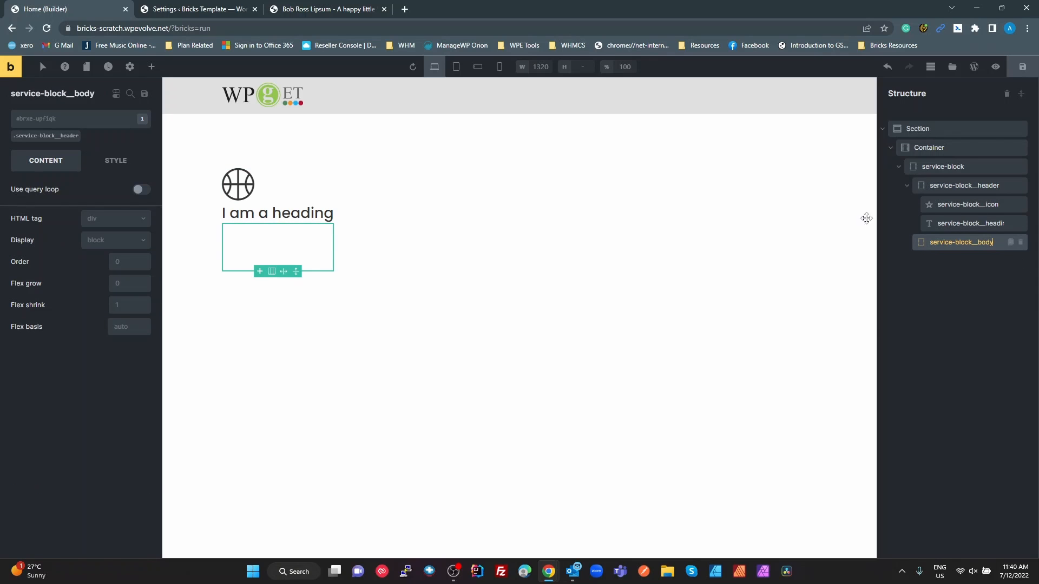
click(78, 136)
click(76, 124)
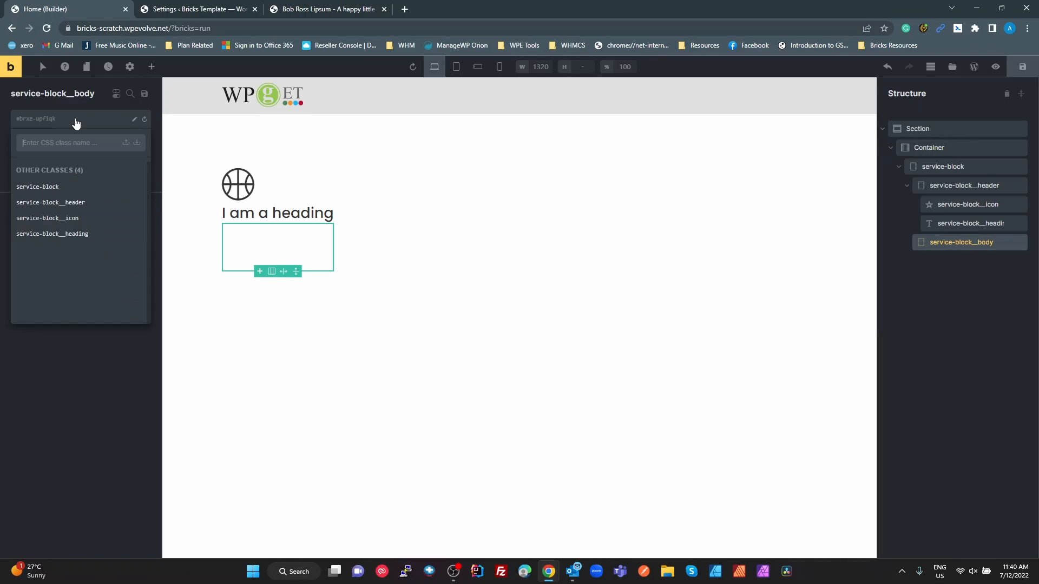
key(ctrl+v)
key(Return)
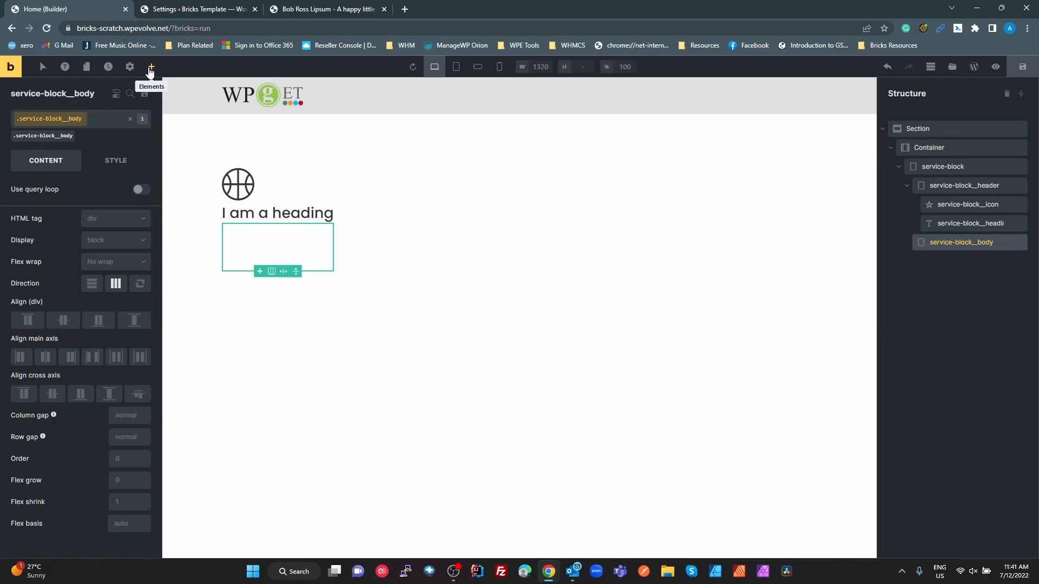
Nest a Rich Text element inside service-block__body and replace its placeholder with the first two paragraphs from the Bob Ross Lipsum page
click(151, 67)
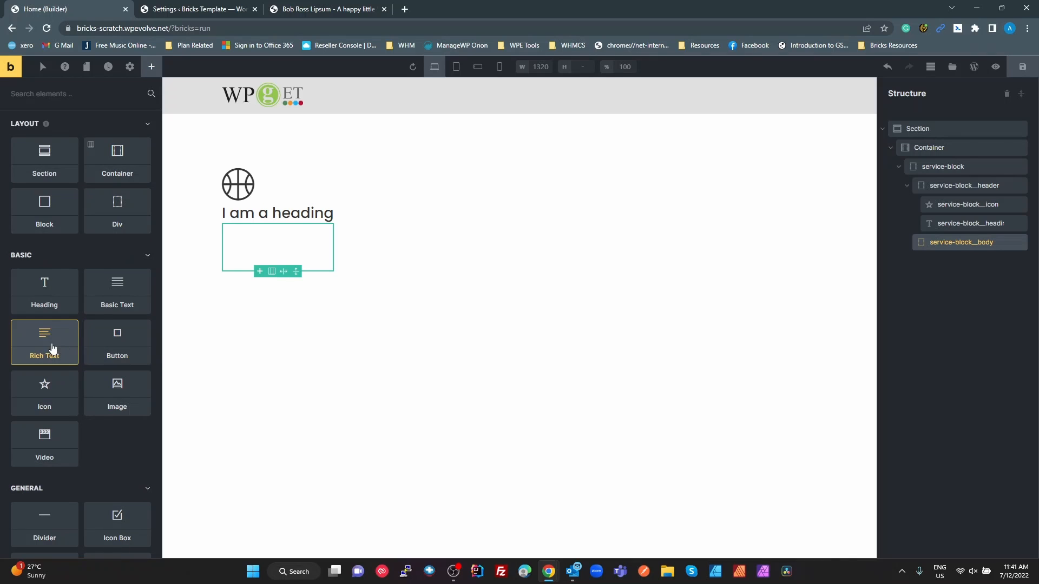
drag(51, 349, 944, 251)
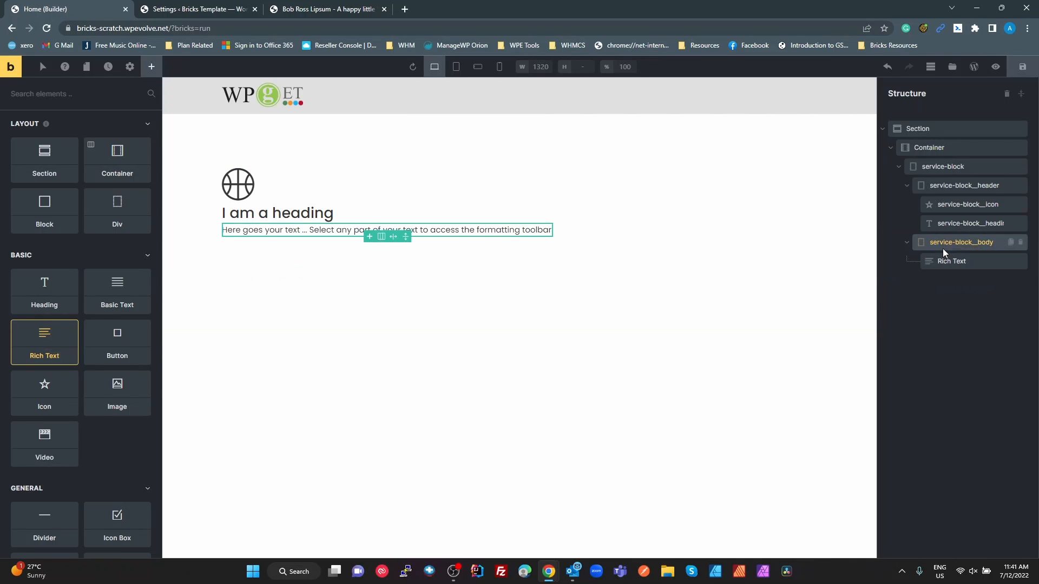
click(336, 11)
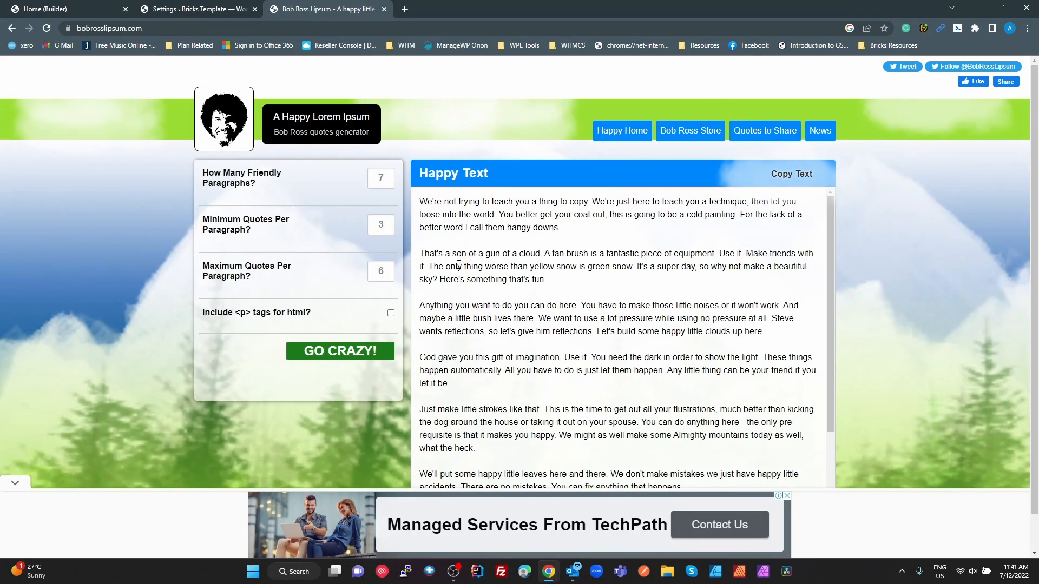
drag(547, 279, 418, 199)
key(ctrl+c)
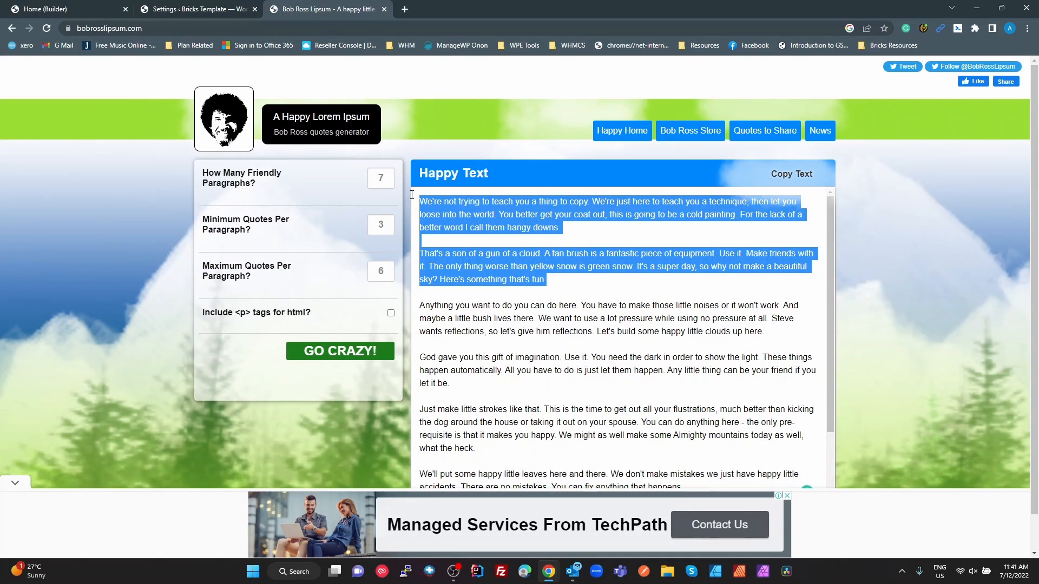
click(87, 10)
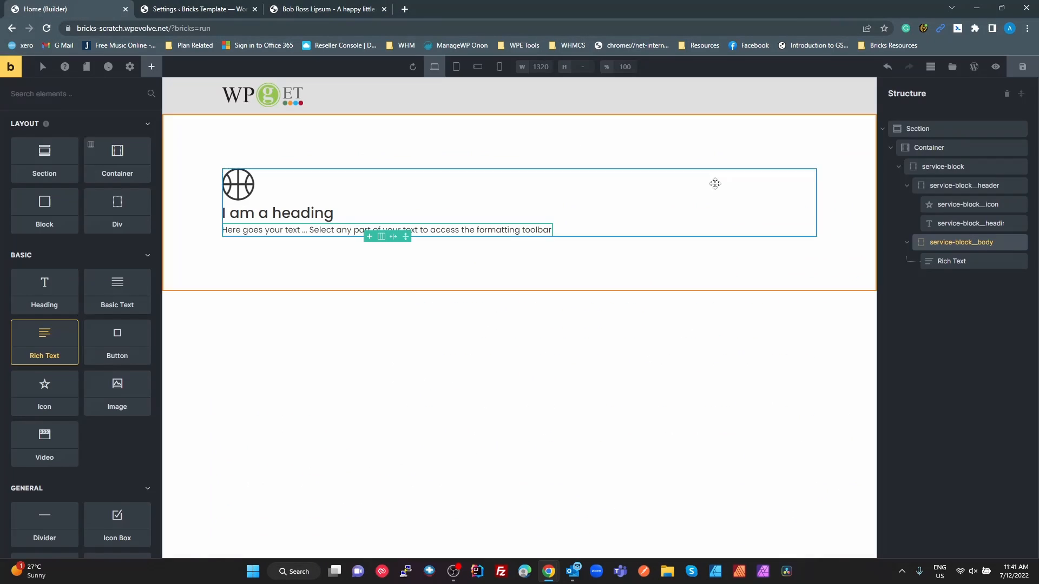
click(425, 229)
key(ctrl+a)
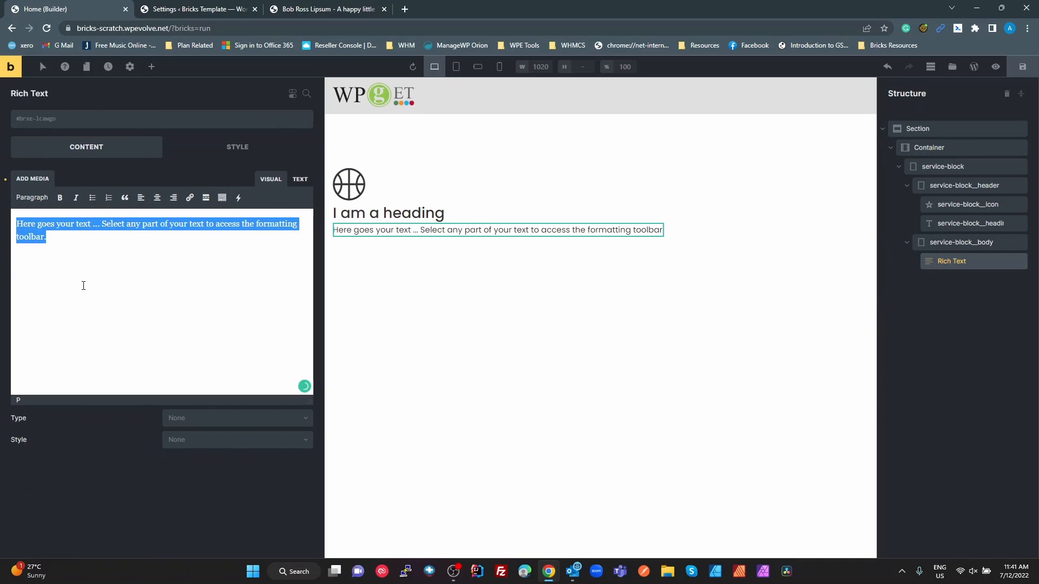
key(ctrl+v)
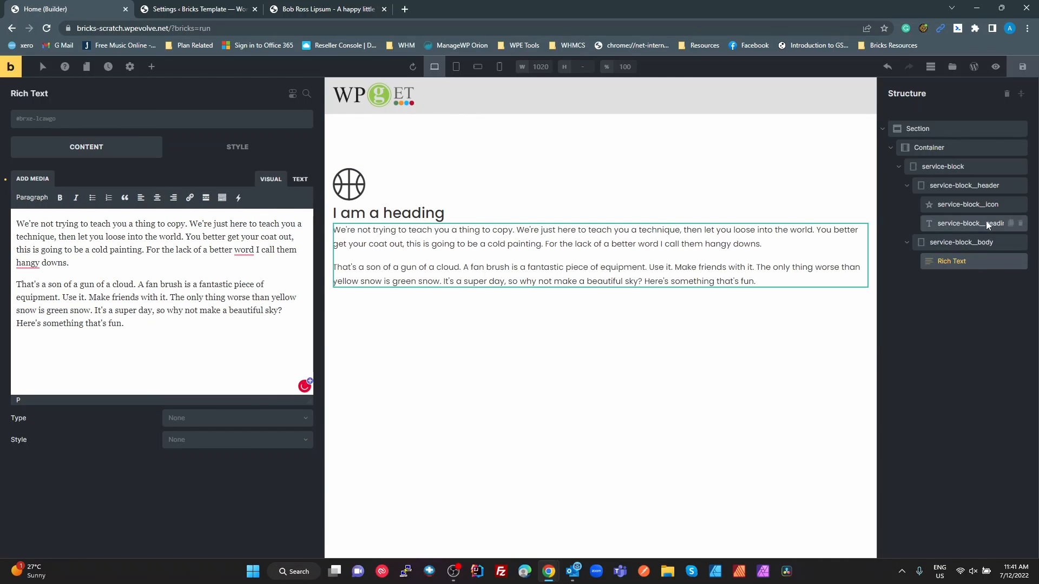
Check the footer layers in Figma, duplicate service-block__header in Bricks and move the copy into Container, below service-block
key(alt+Tab)
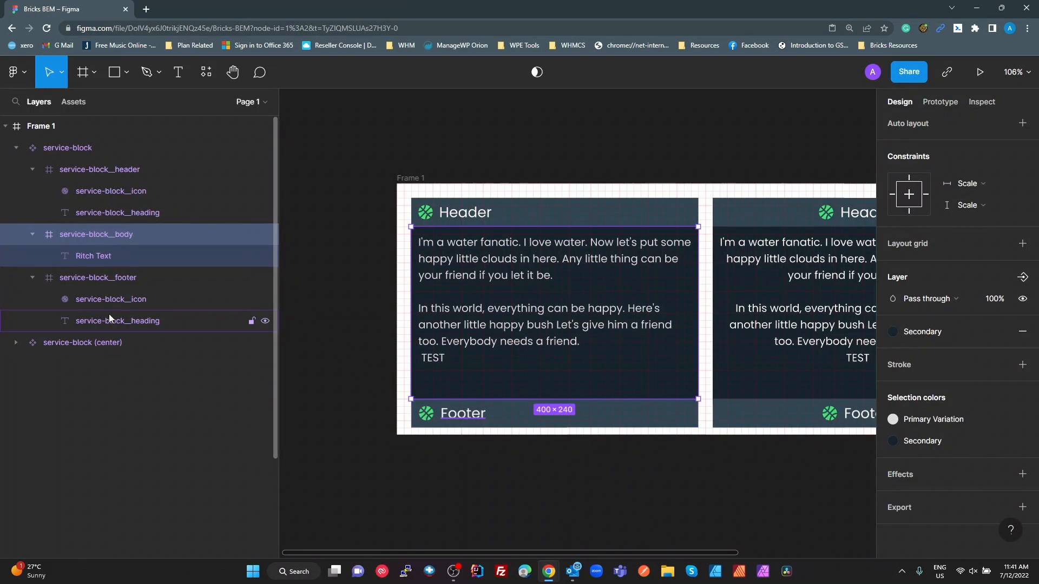
key(alt+Tab)
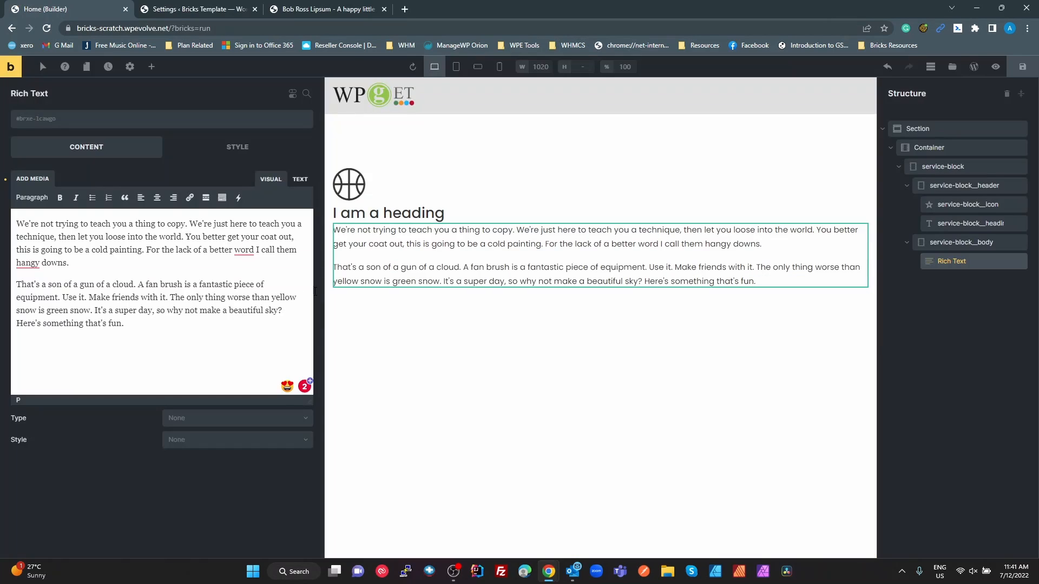
click(940, 186)
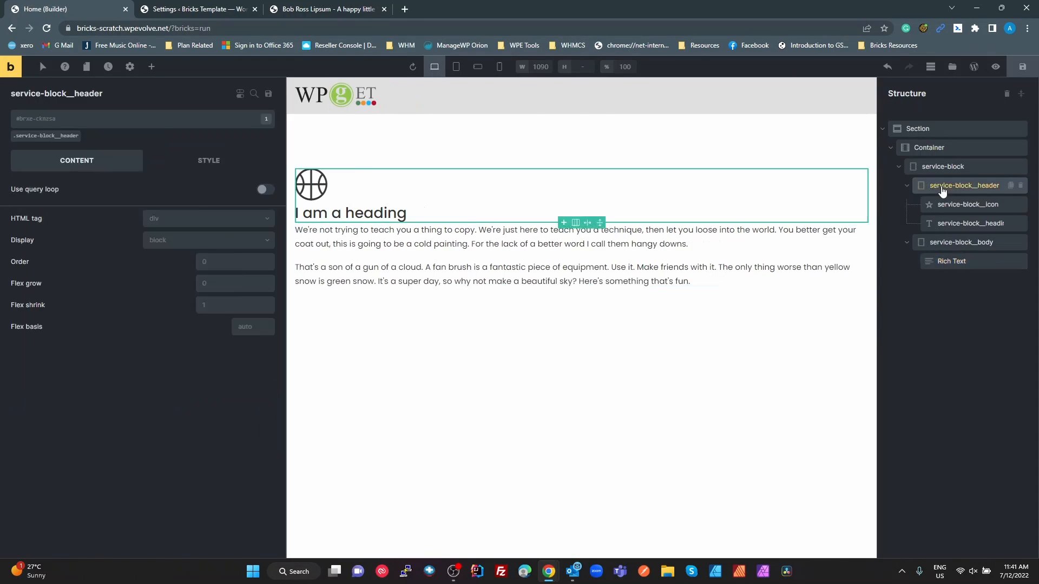
right_click(940, 186)
click(942, 234)
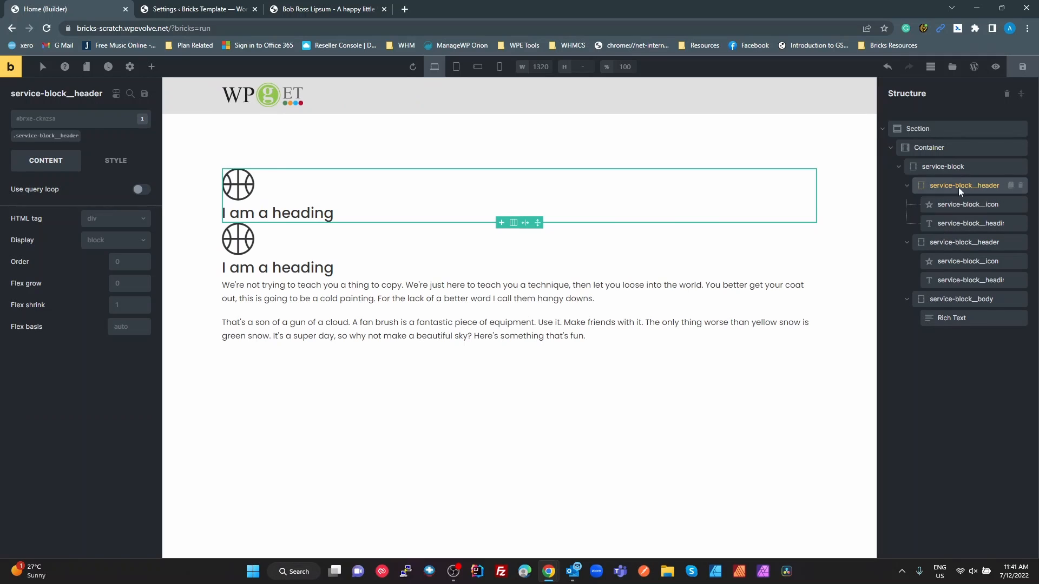
drag(940, 242, 939, 348)
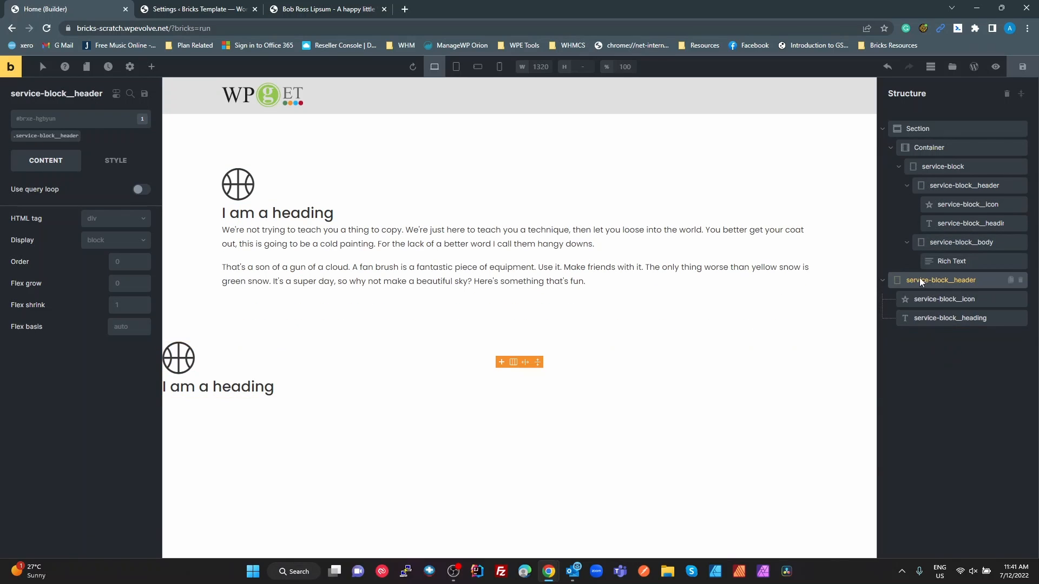
mouse_move(920, 278)
mouse_down()
mouse_move(953, 262)
mouse_move(940, 277)
mouse_move(911, 271)
mouse_up()
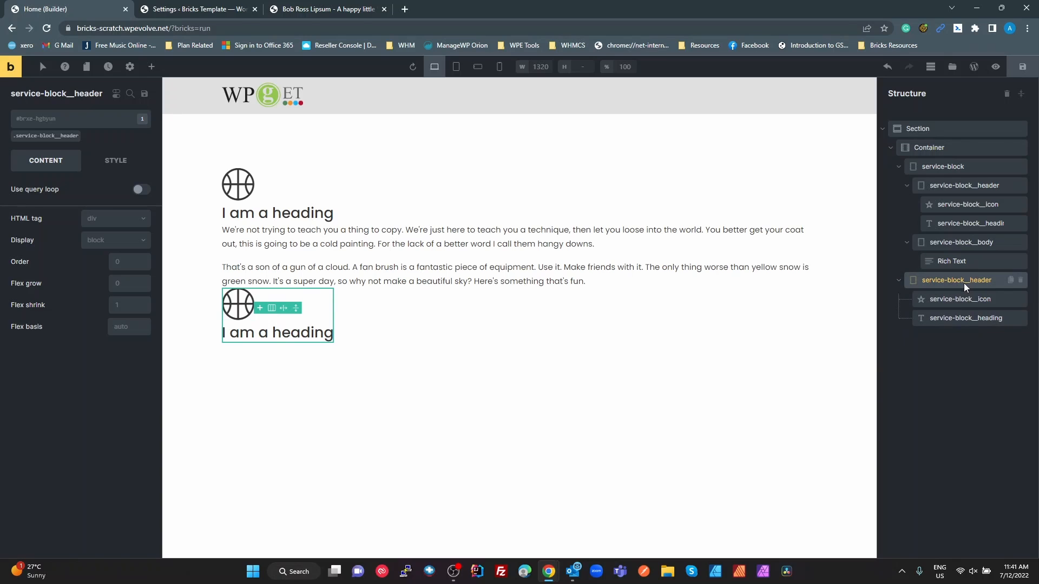
Copy the footer layer's name from the Figma file and rename the moved header copy service-block__footer
key(alt+Tab)
double_click(112, 282)
key(ctrl+c)
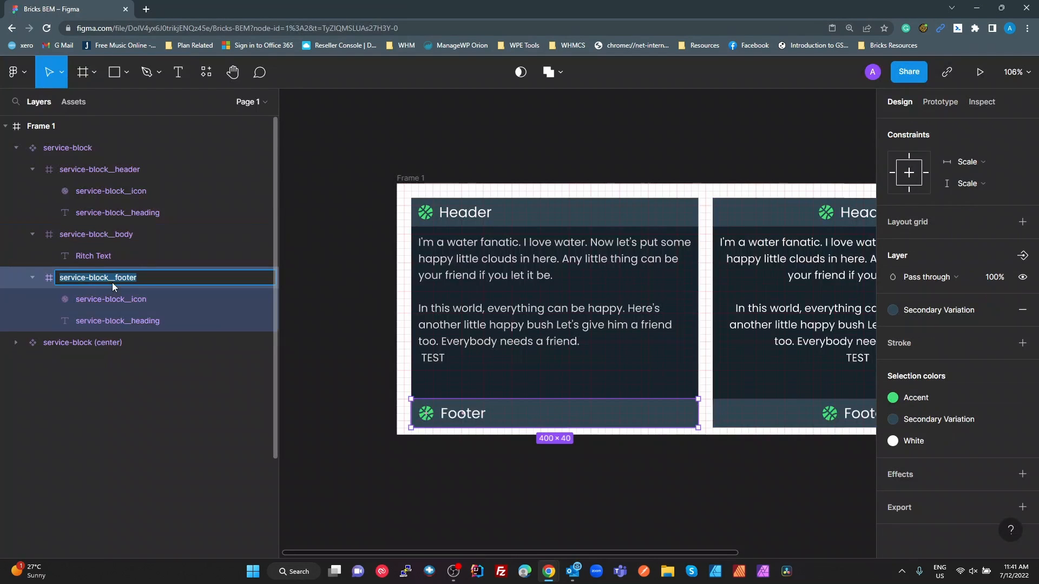
key(alt+Tab)
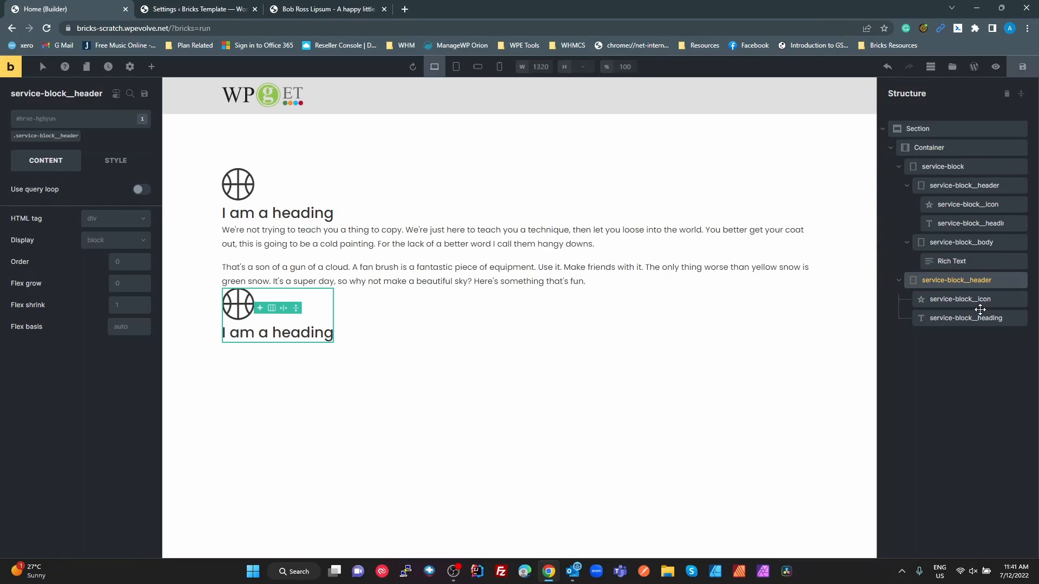
double_click(966, 277)
key(ctrl+v)
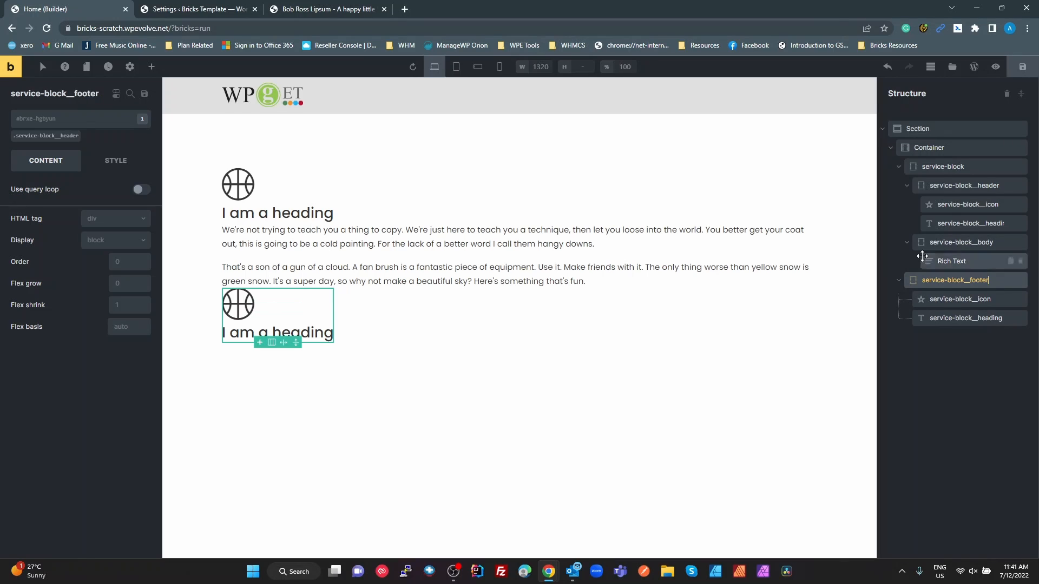
Replace the service-block__header class on the footer element with a new class service-block__footer
click(79, 136)
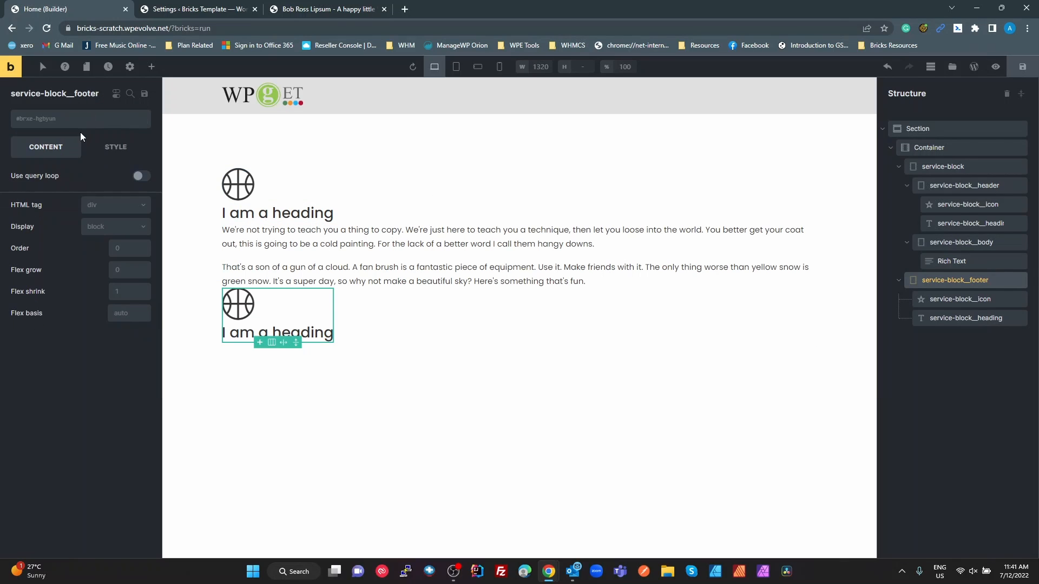
click(64, 120)
key(ctrl+v)
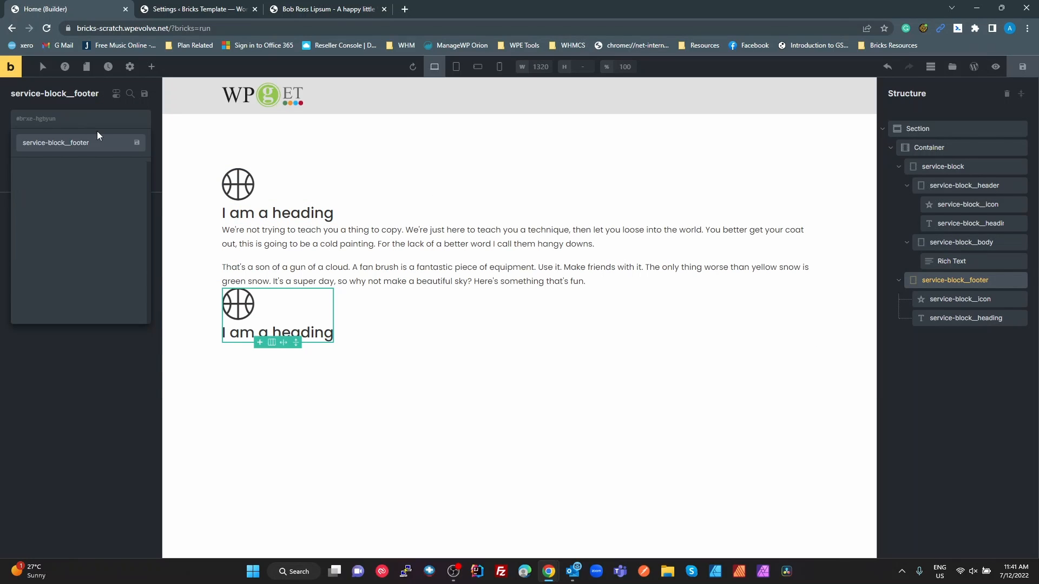
key(Return)
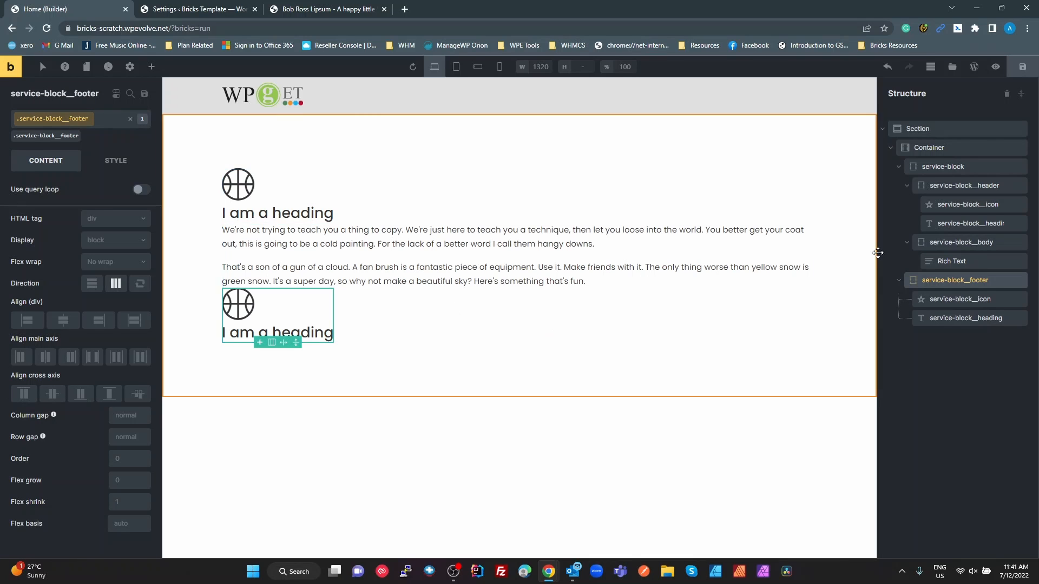
click(95, 114)
click(95, 114)
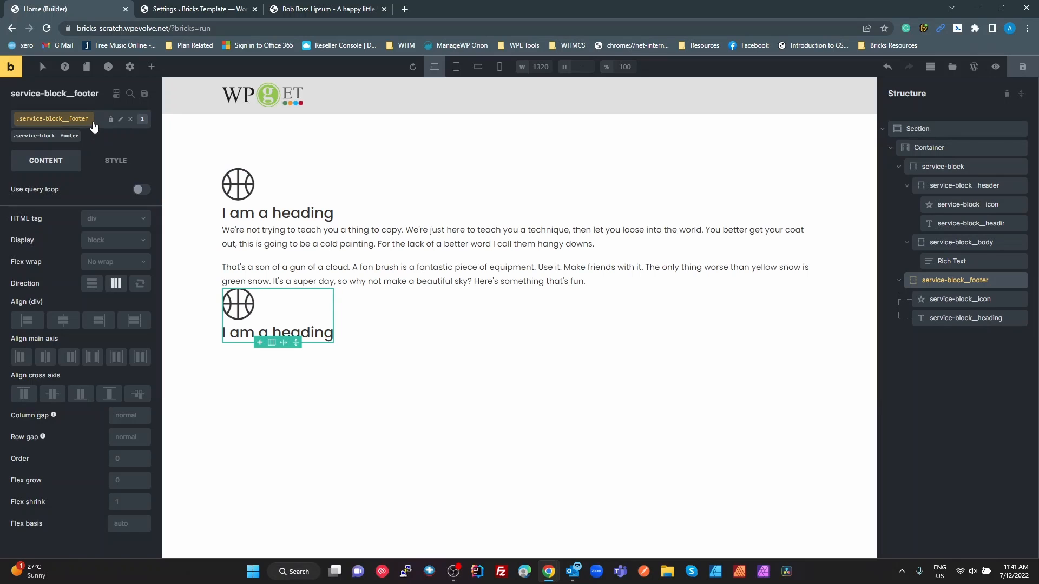
Review the classes available to the footer element and compare the service-block structure with the Figma layers
click(90, 128)
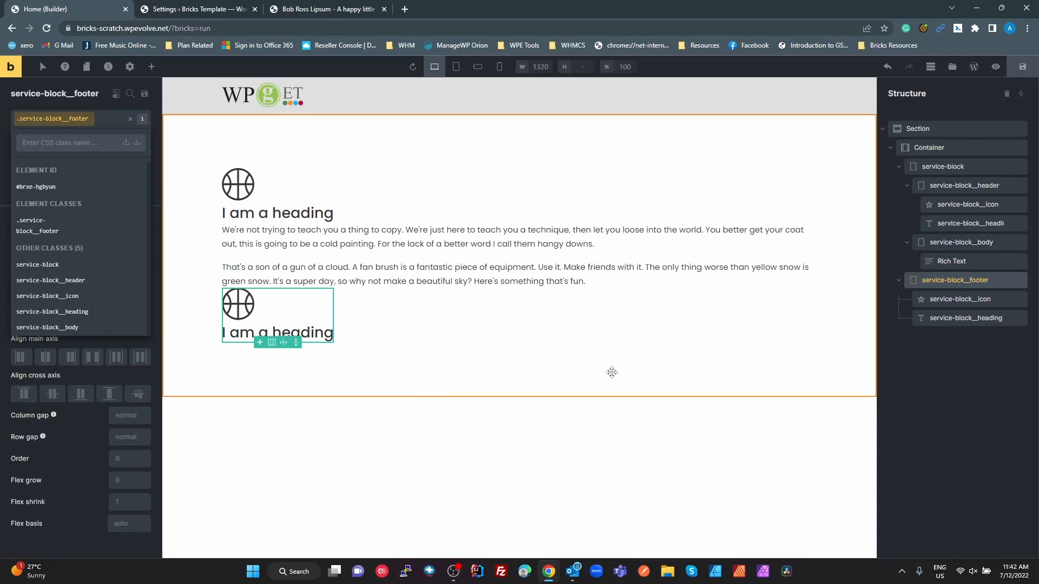
key(alt+Tab)
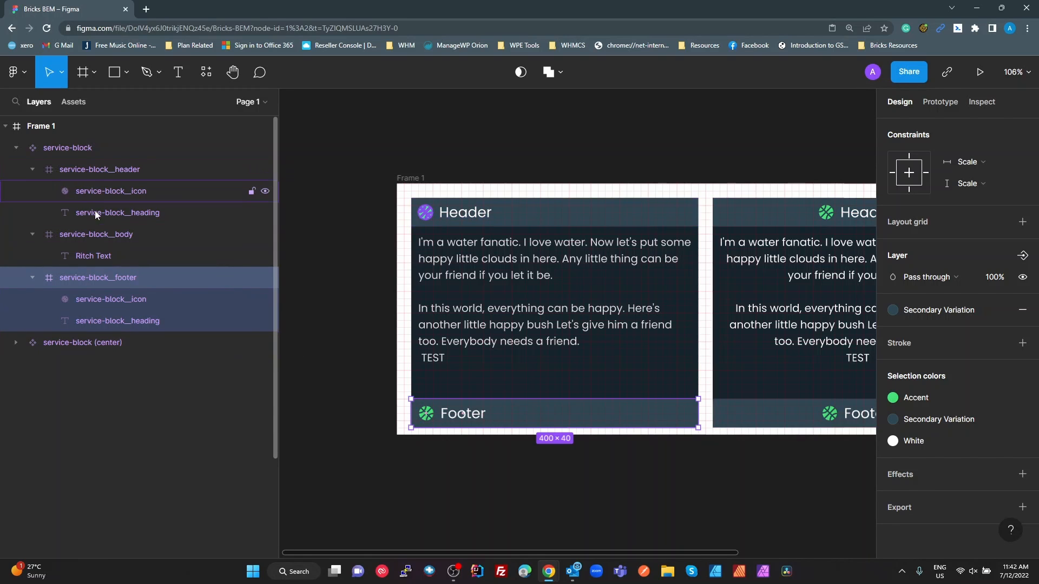
key(alt+Tab)
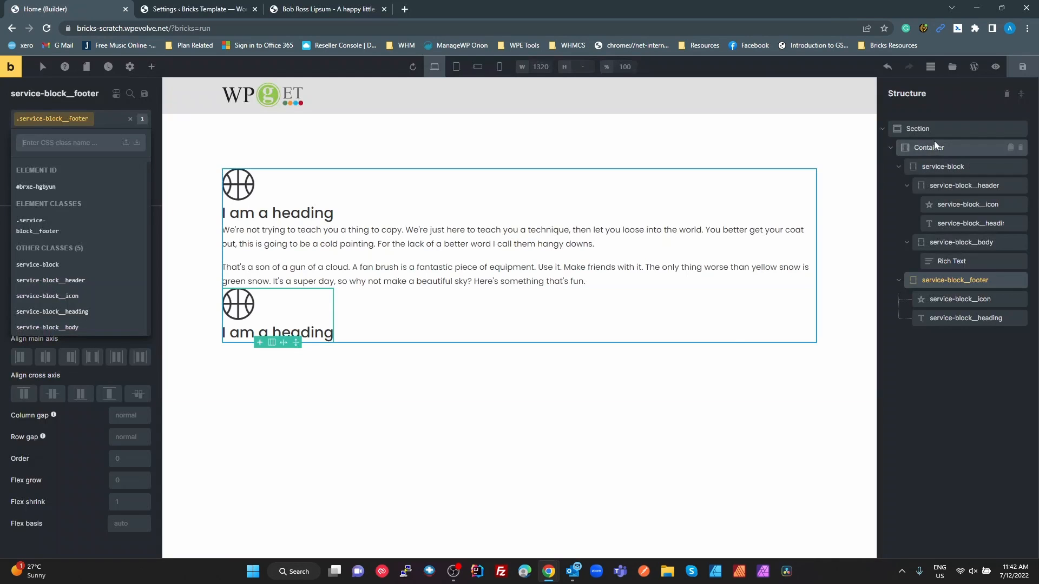
click(972, 392)
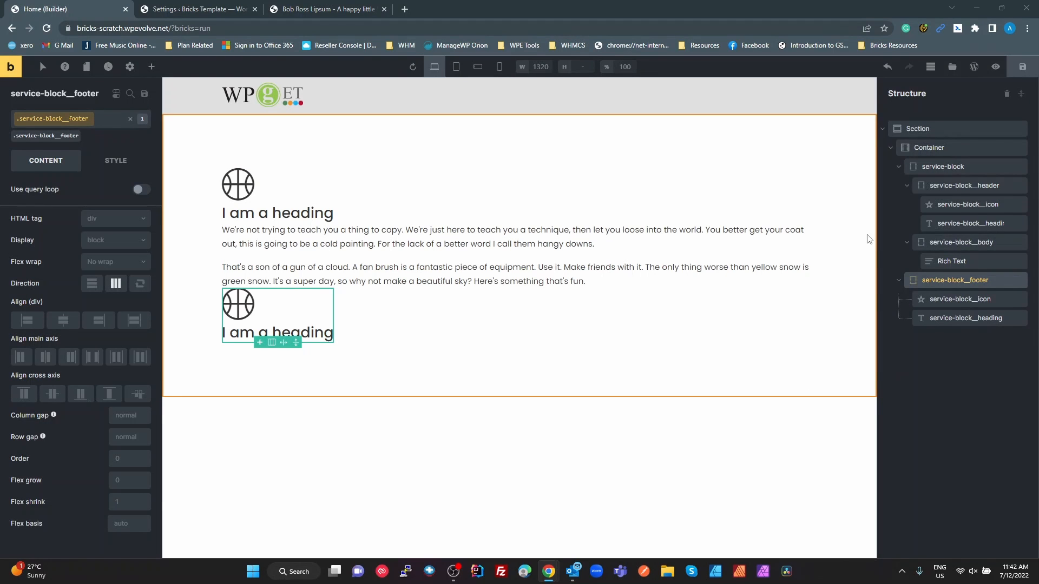
key(alt+Tab)
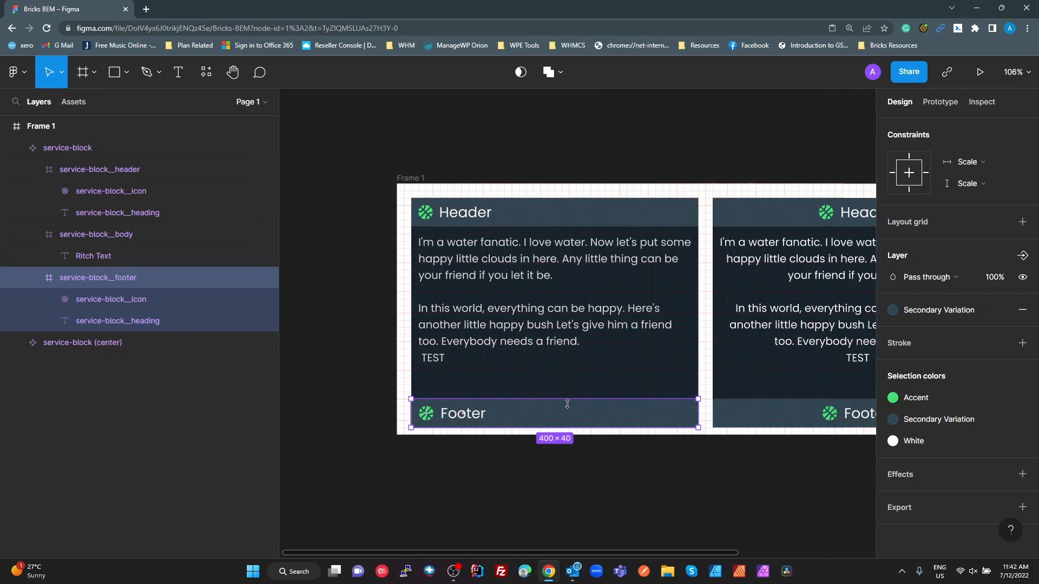
key(alt+Tab)
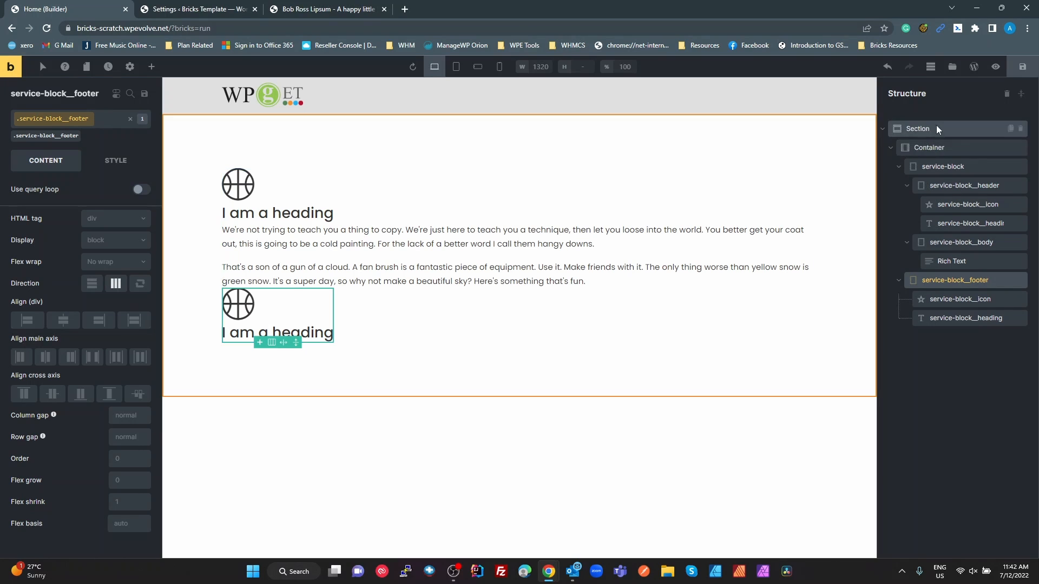
Set the service-block class to flex display with a vertical column direction
click(941, 171)
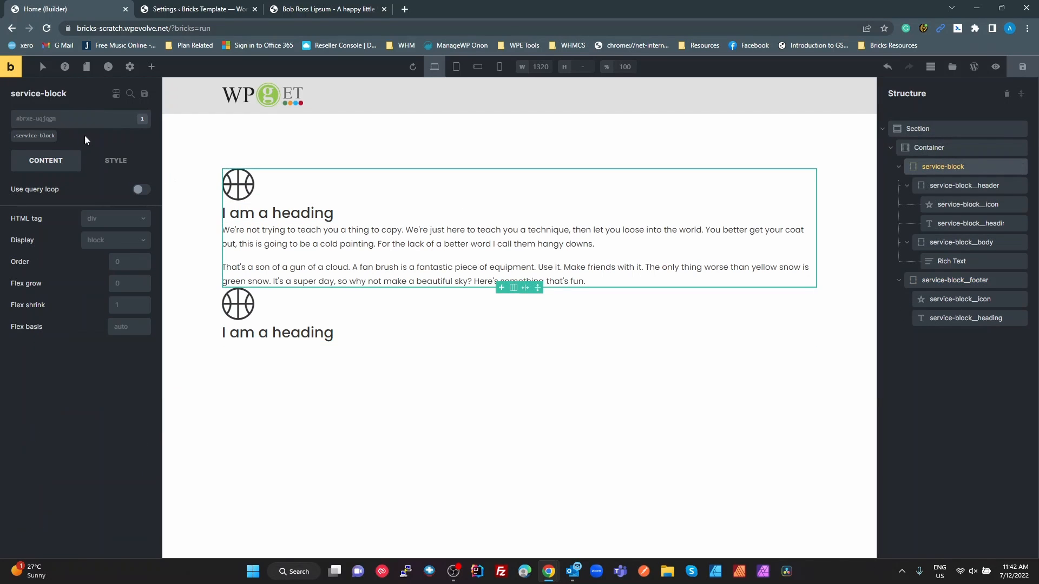
click(40, 138)
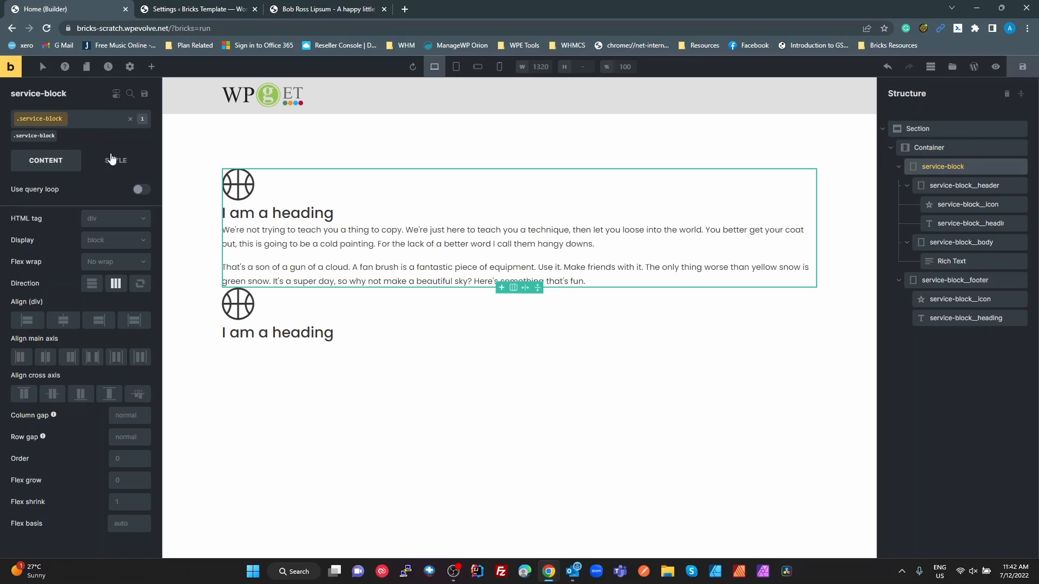
click(93, 285)
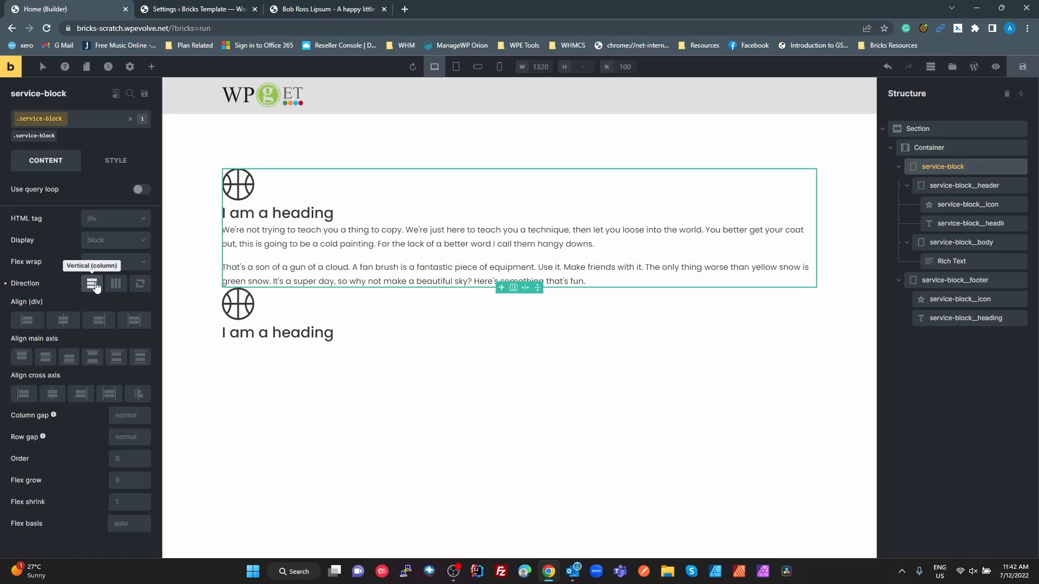
click(105, 246)
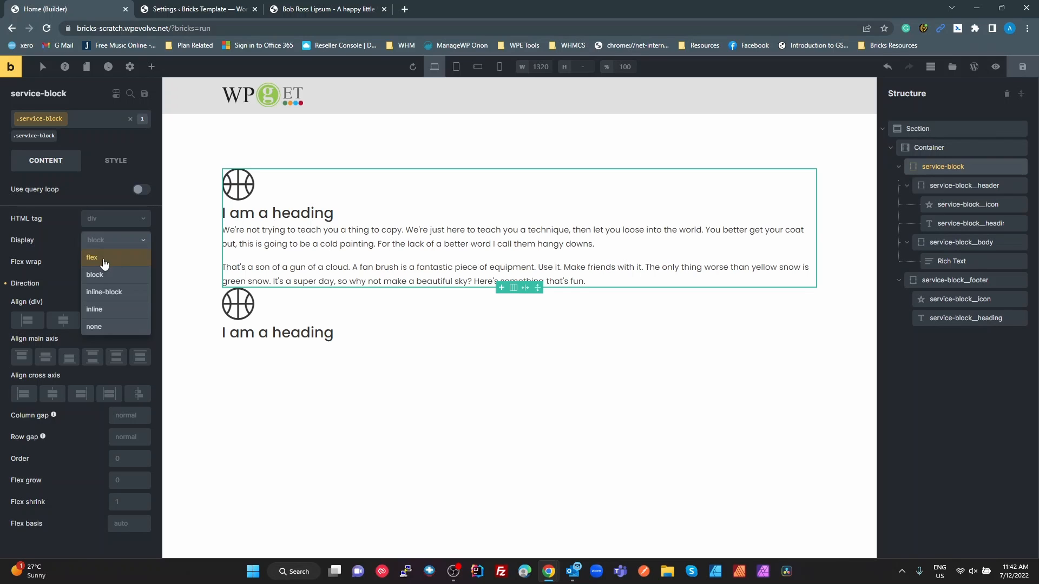
click(105, 263)
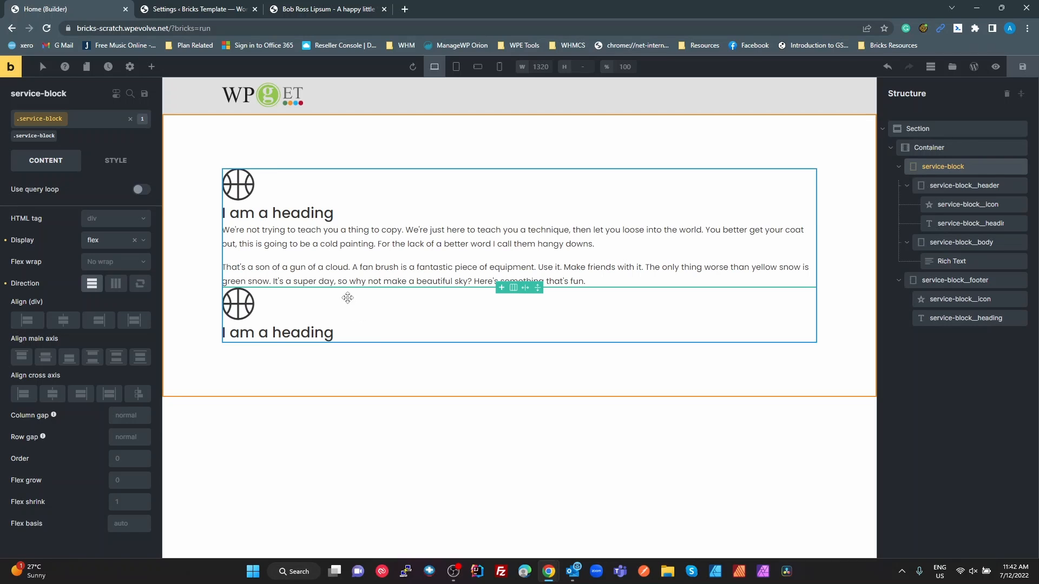
Set the service-block__header class to flex display in a horizontal row, with its items centred on the cross axis
click(959, 185)
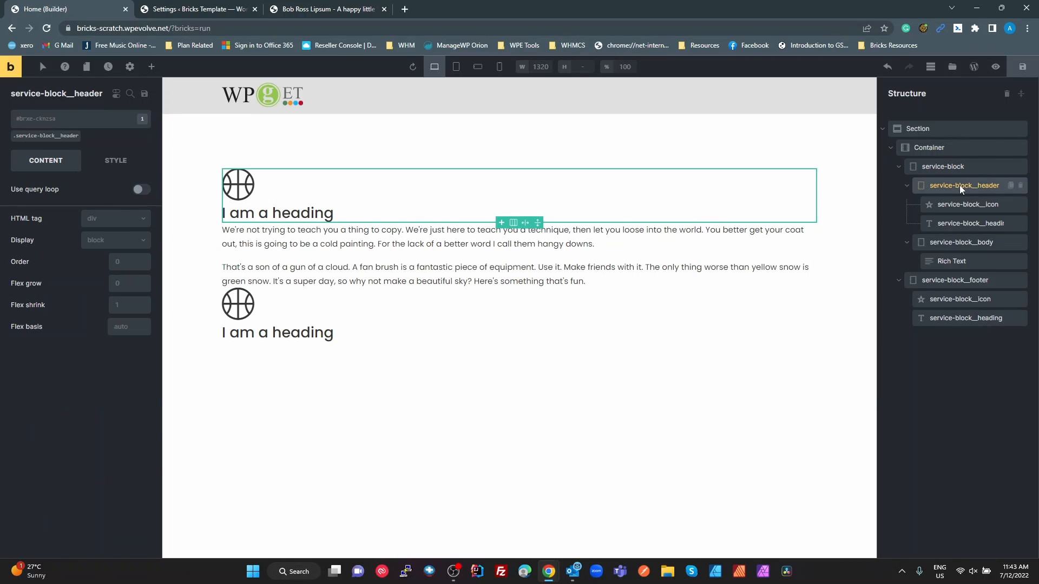
click(66, 137)
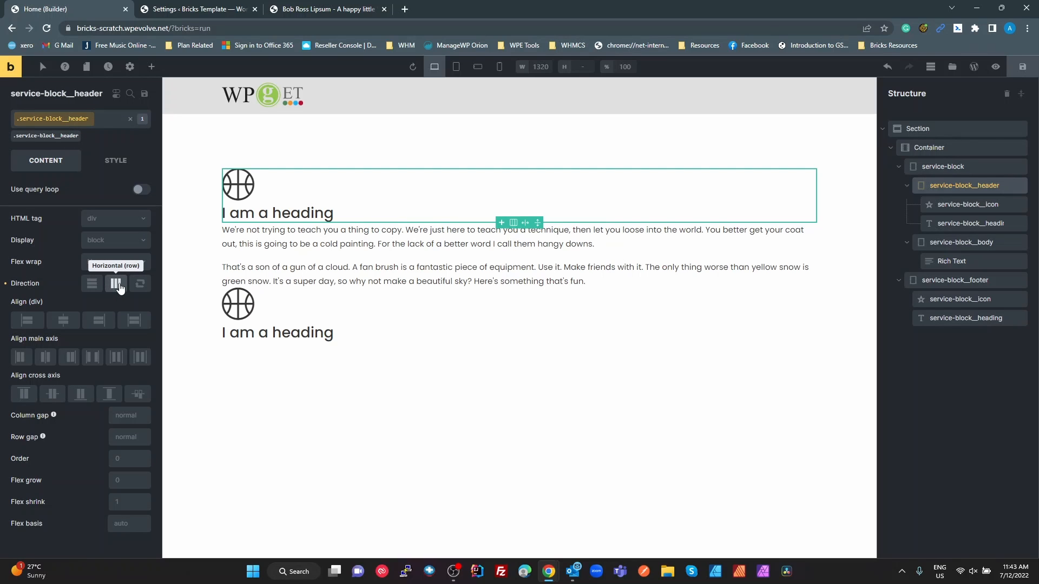
click(115, 242)
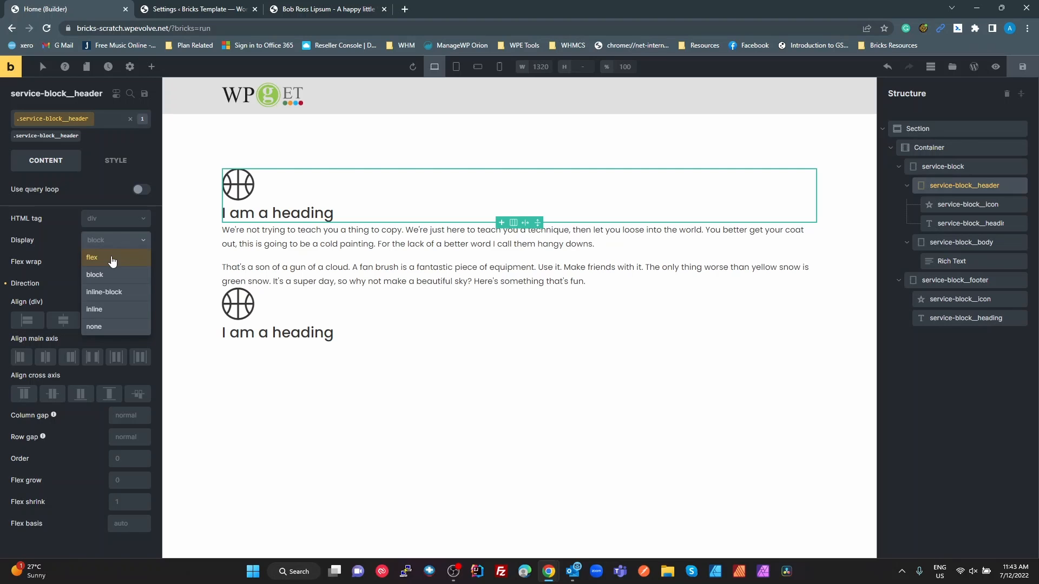
click(112, 258)
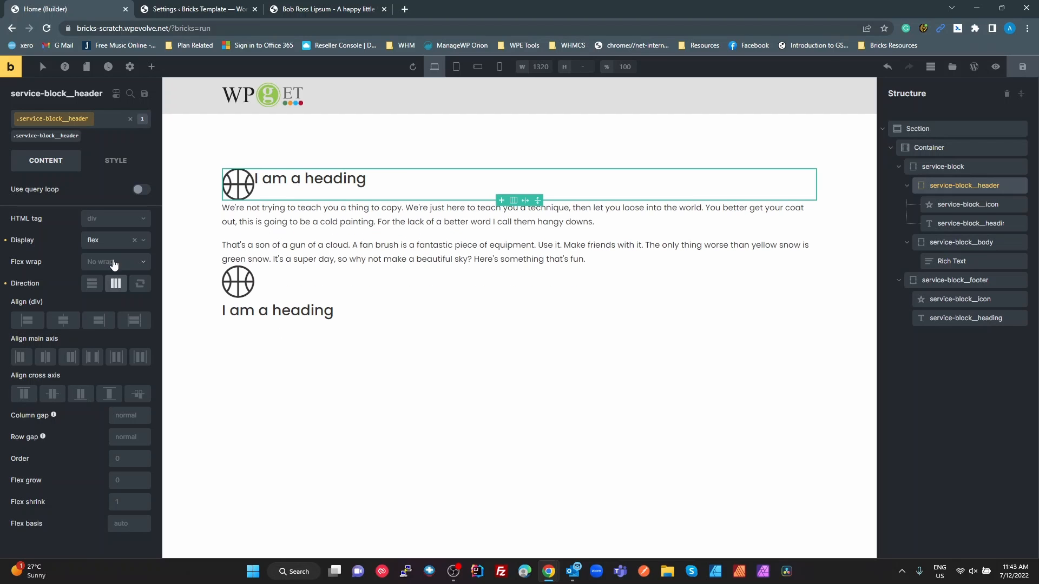
click(52, 393)
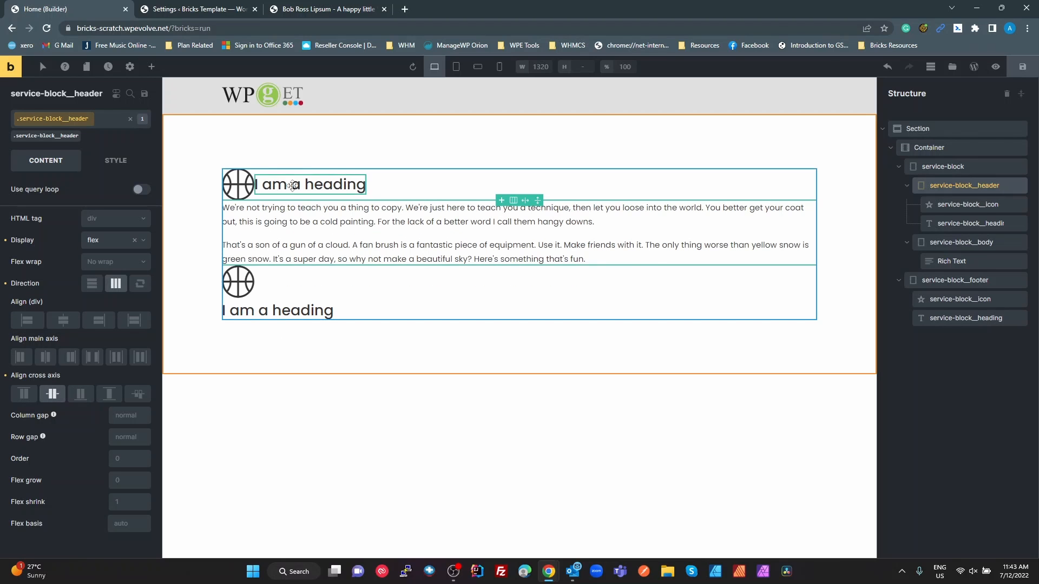
Check the header's spacing in Figma and copy the variable name --fu-sp-s from the custom CSS in the Bricks settings
click(117, 165)
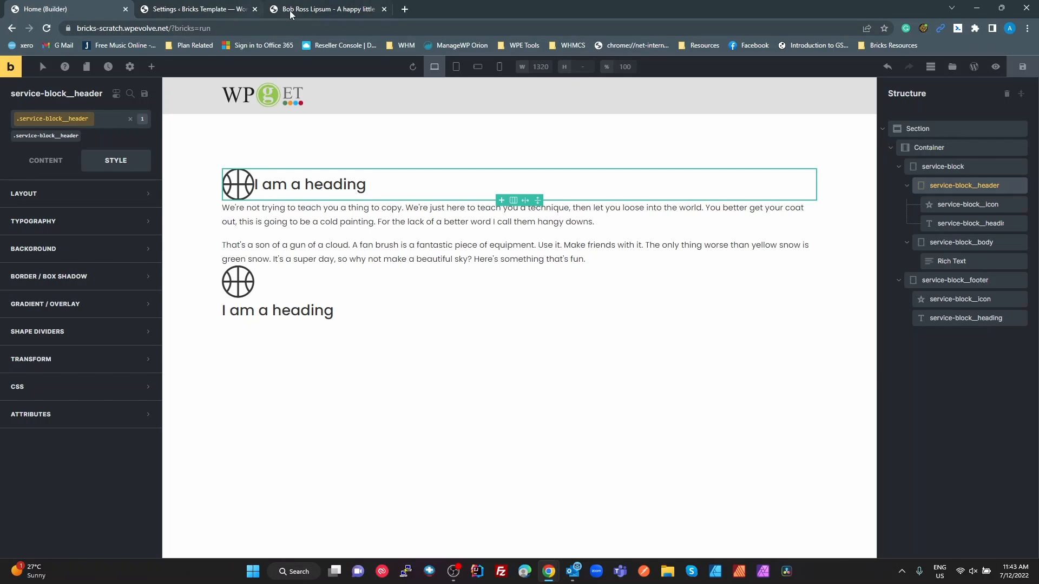
key(alt+Tab)
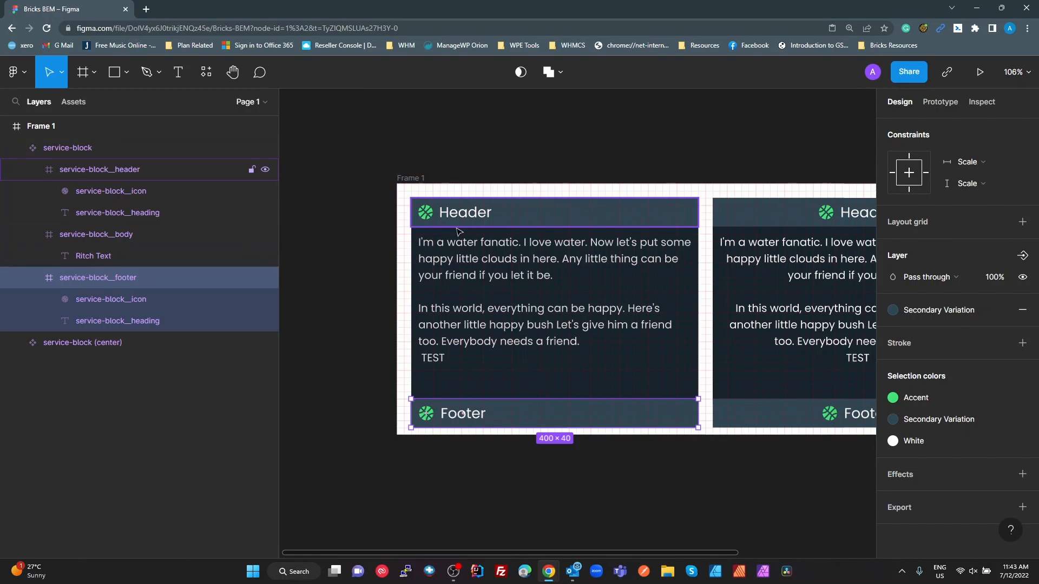
key(alt)
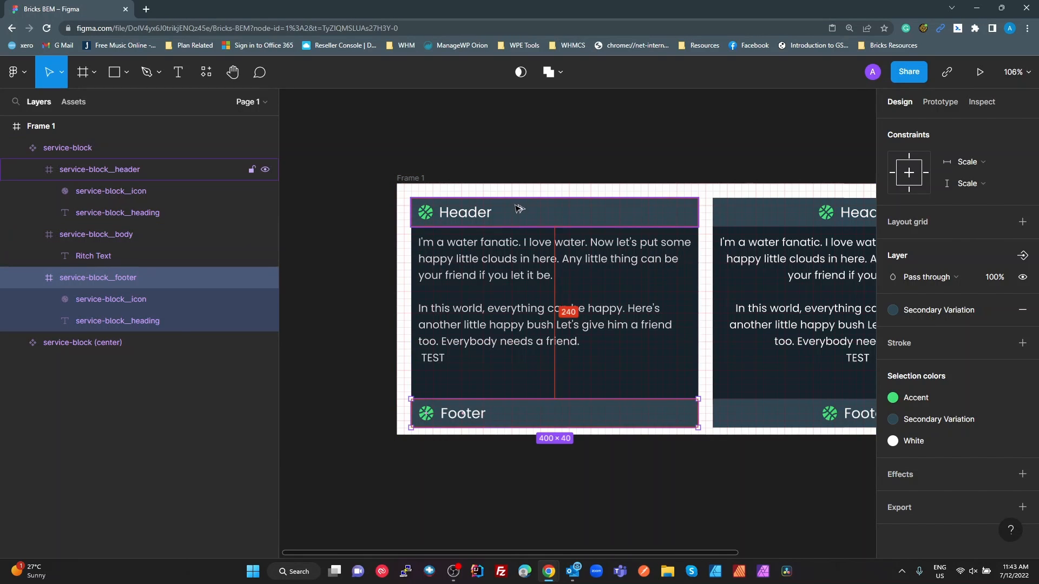
key(alt+Tab)
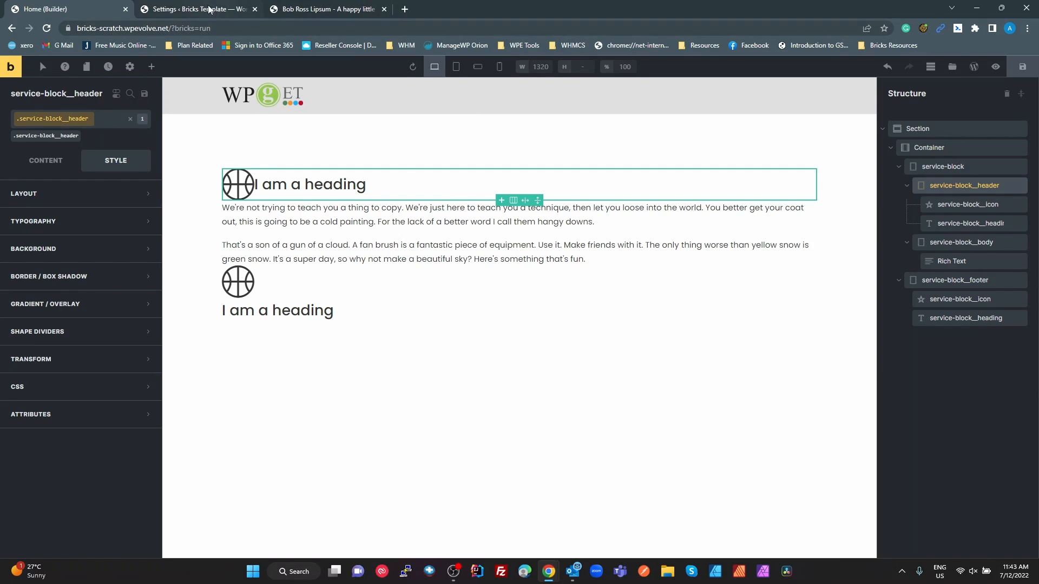
click(209, 9)
click(392, 333)
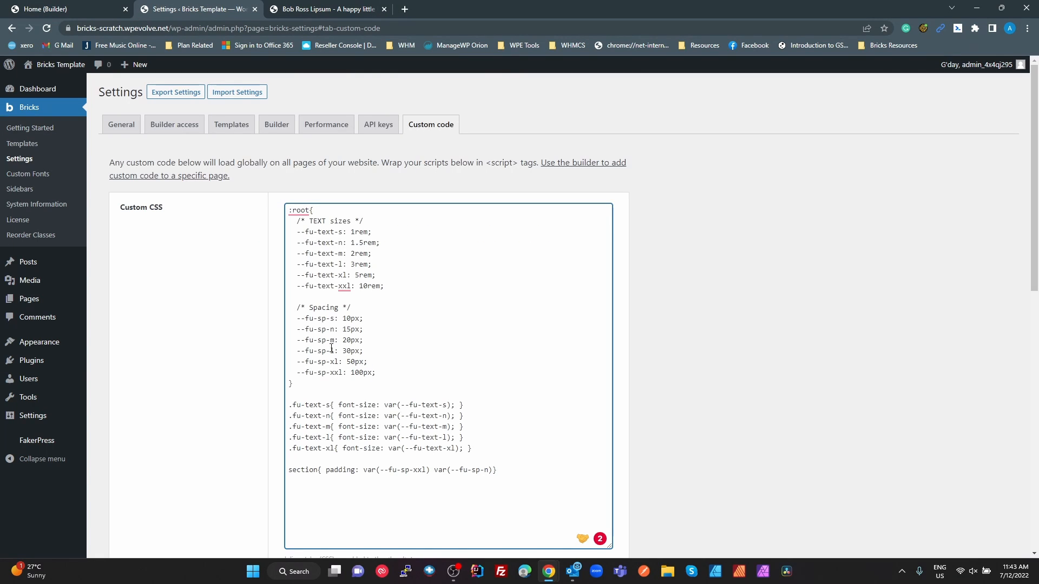
drag(336, 318, 297, 316)
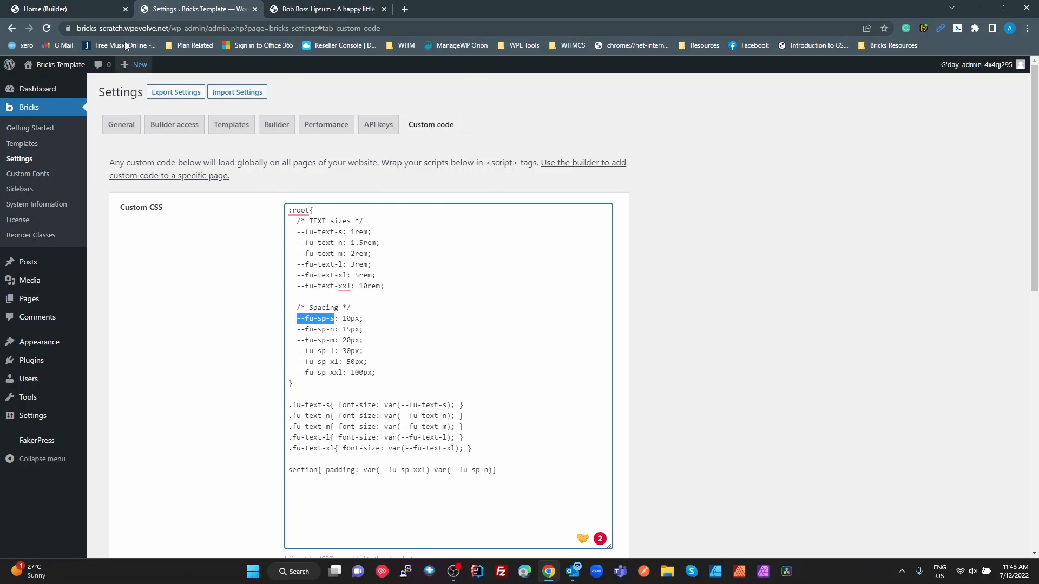
Link the padding sides of the service-block__header class and set them all to var(--fu-sp-s)
click(81, 9)
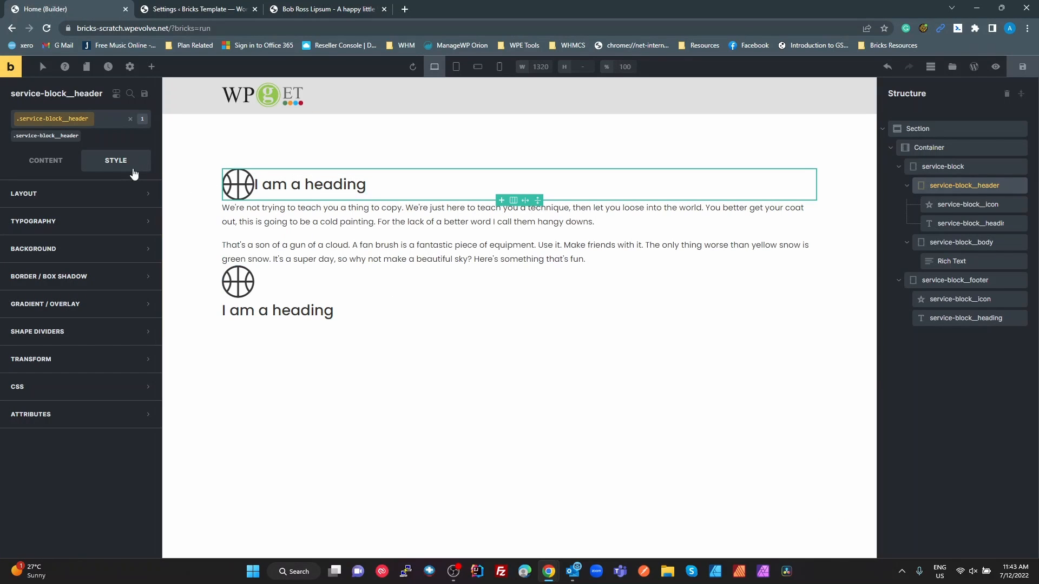
click(55, 201)
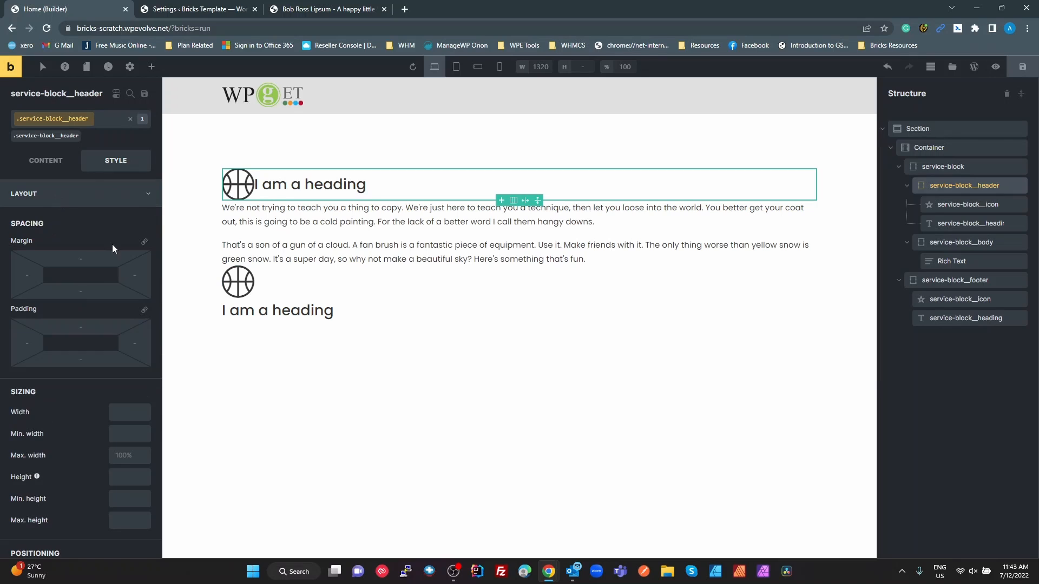
click(144, 309)
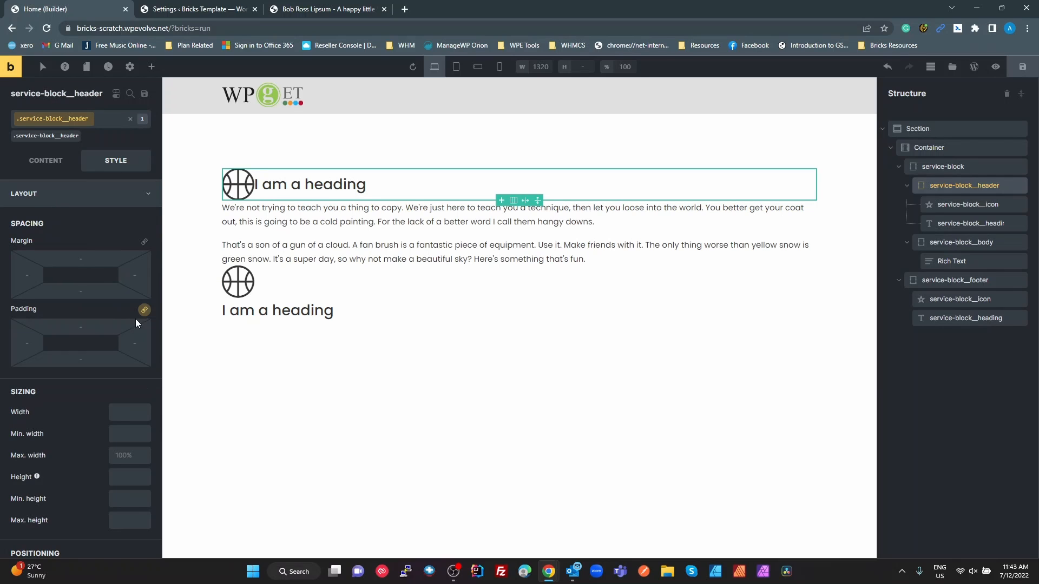
click(84, 327)
text(var()
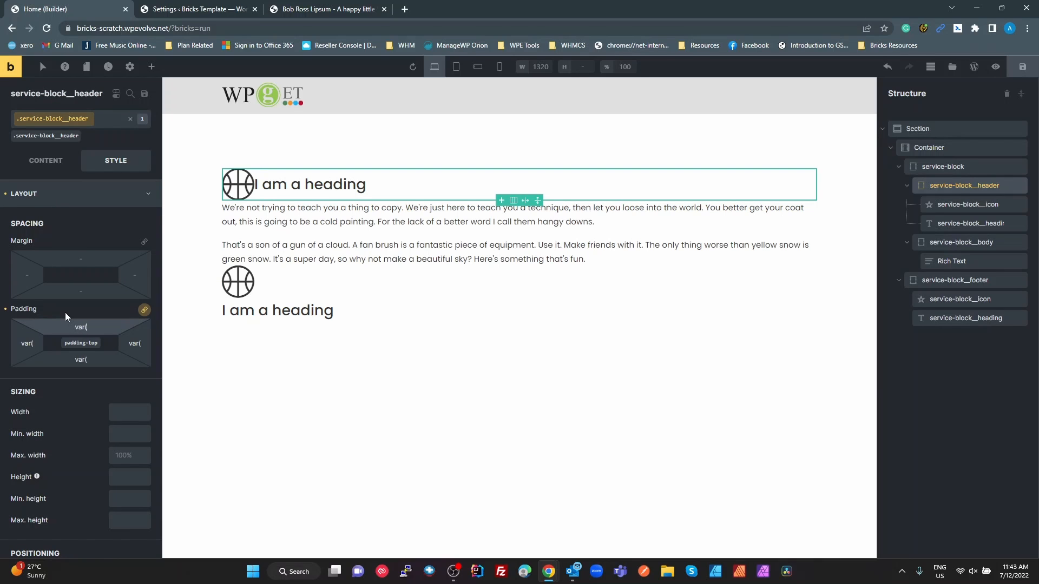
text(--fu-sp-s))
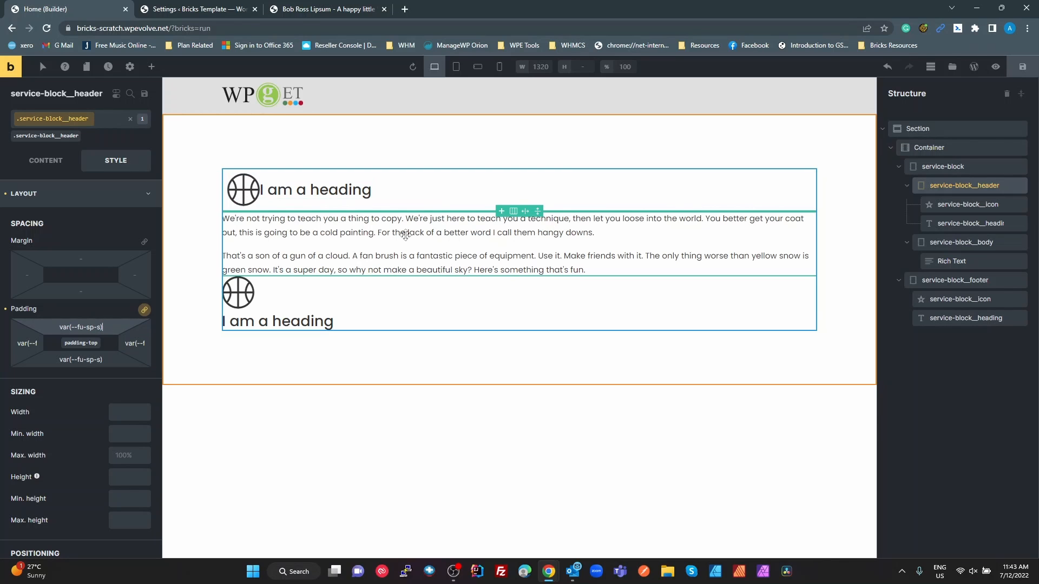
Compare the header with the Figma design and set the service-block__header class's column gap to var(--fu-sp-s)
key(alt+Tab)
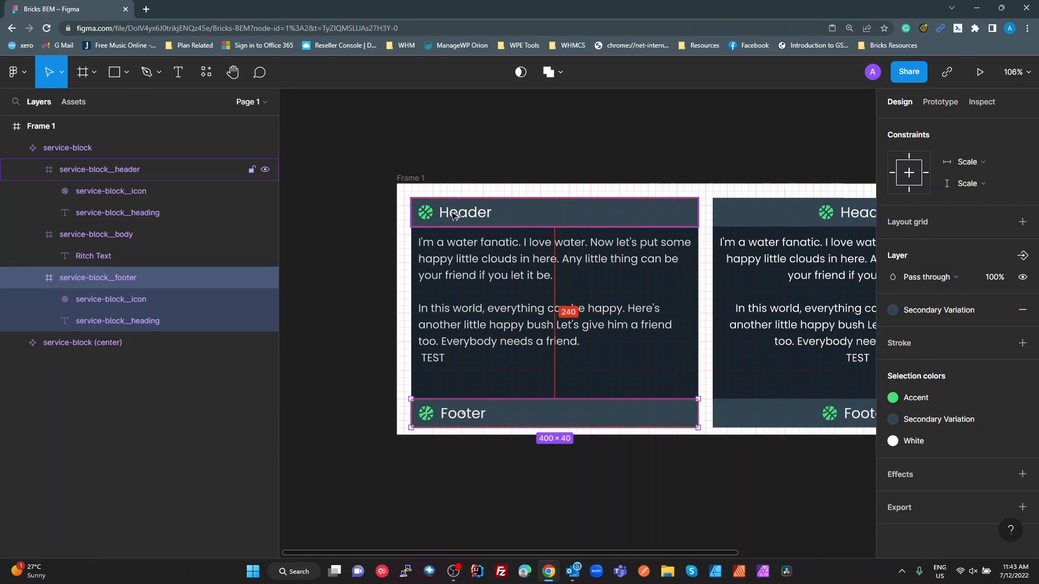
key(alt+Tab)
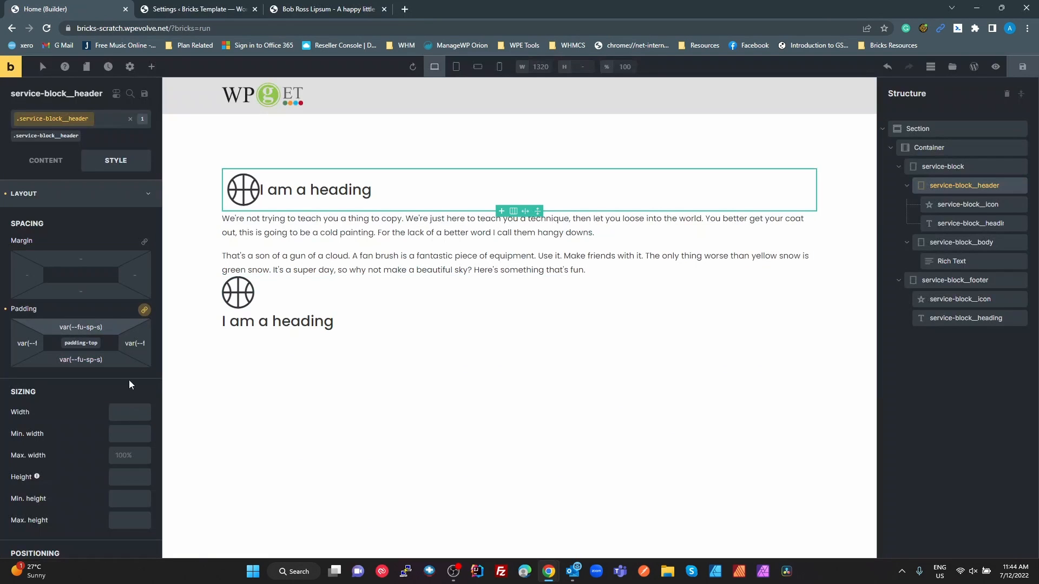
click(50, 161)
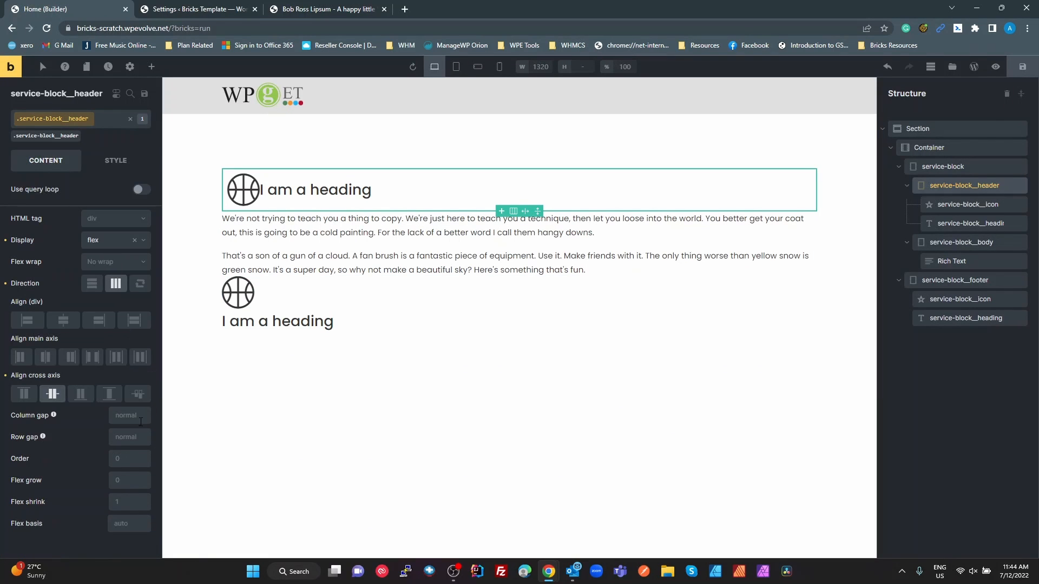
click(124, 416)
text(var(--fu-sp-s))
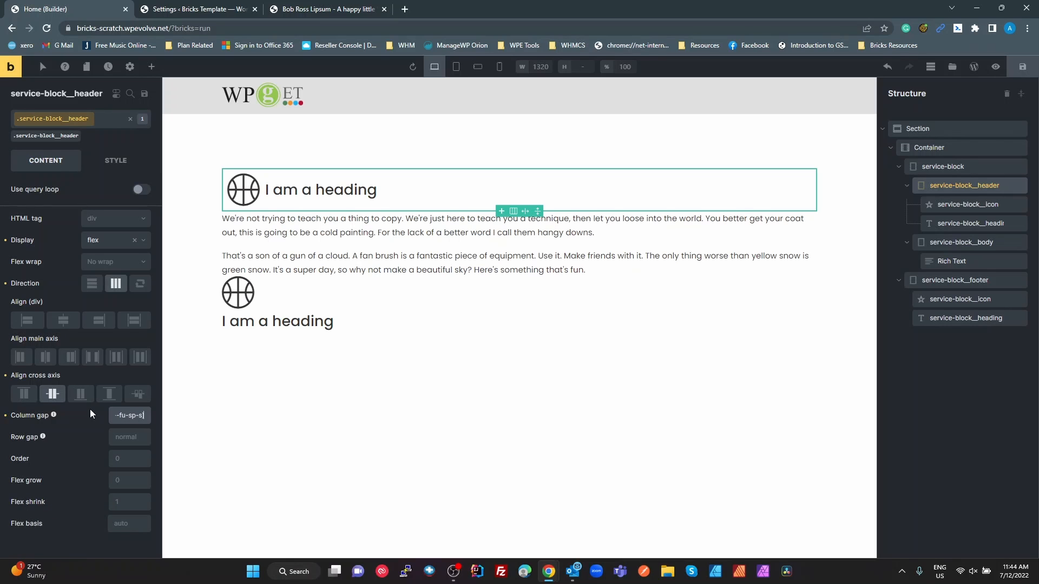
key(Tab)
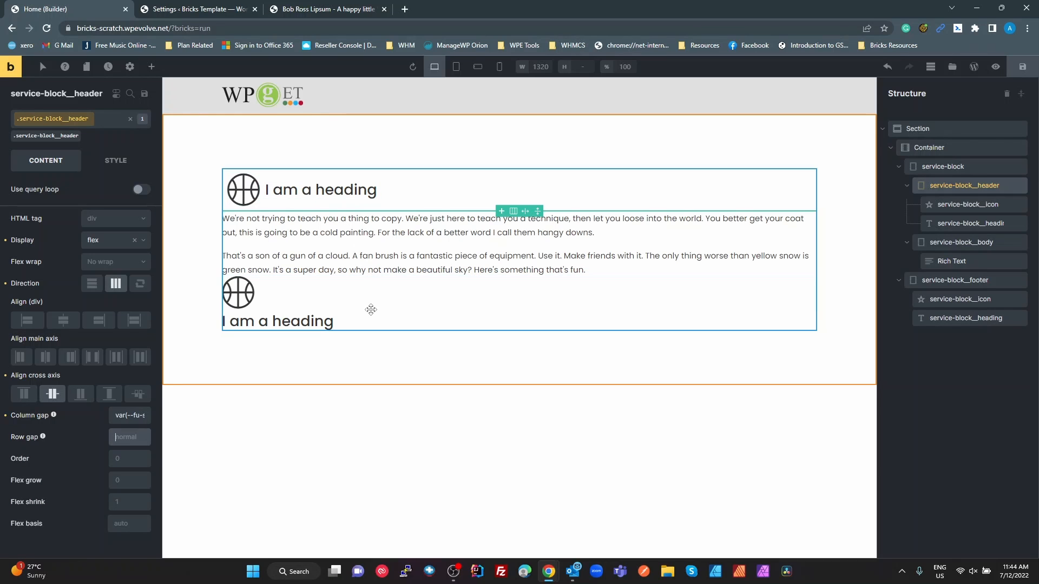
Set the display of the service-block__footer class to flex
click(944, 281)
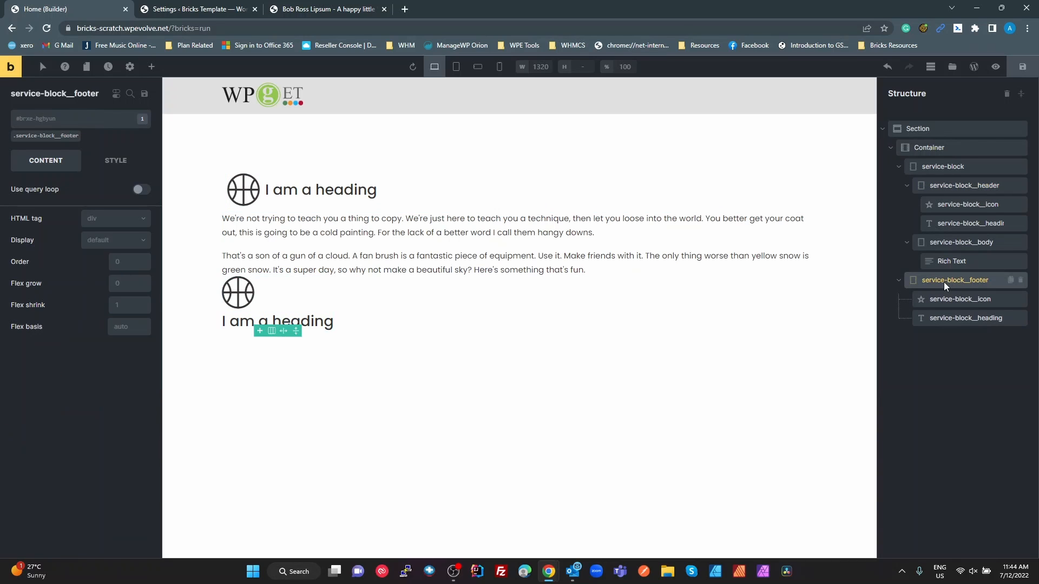
click(70, 137)
click(111, 221)
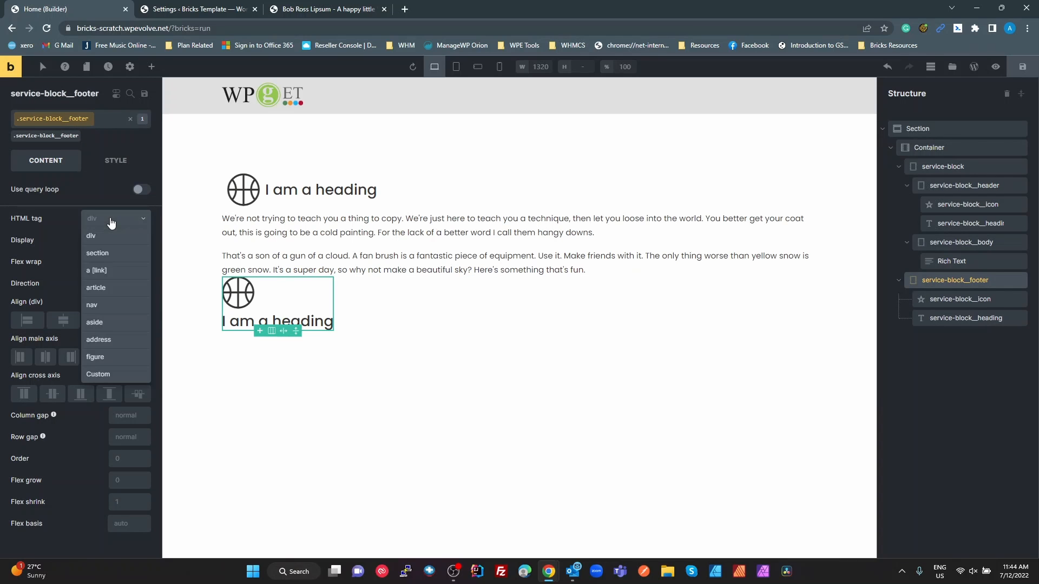
click(111, 222)
click(108, 242)
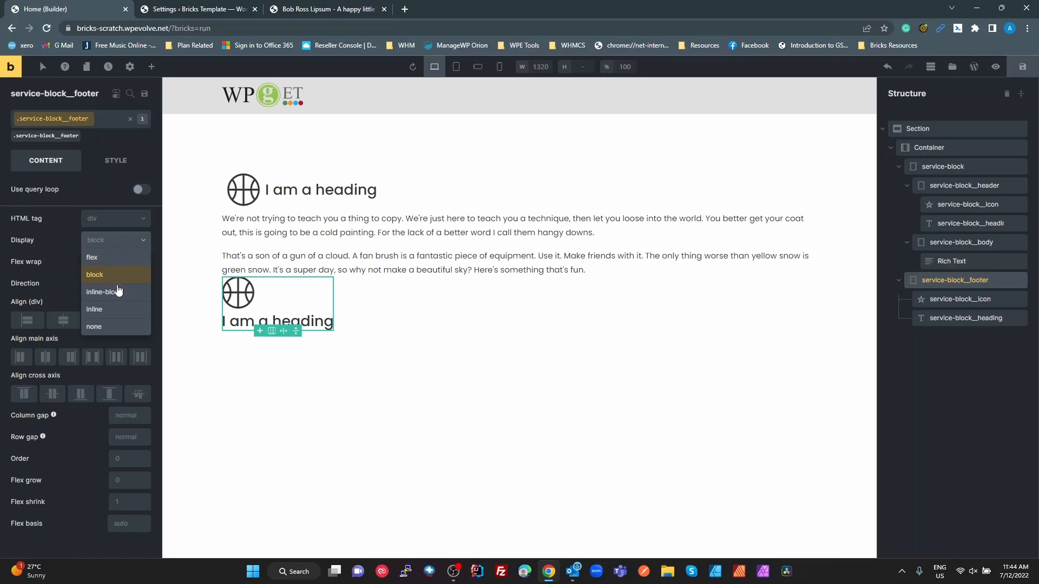
click(95, 258)
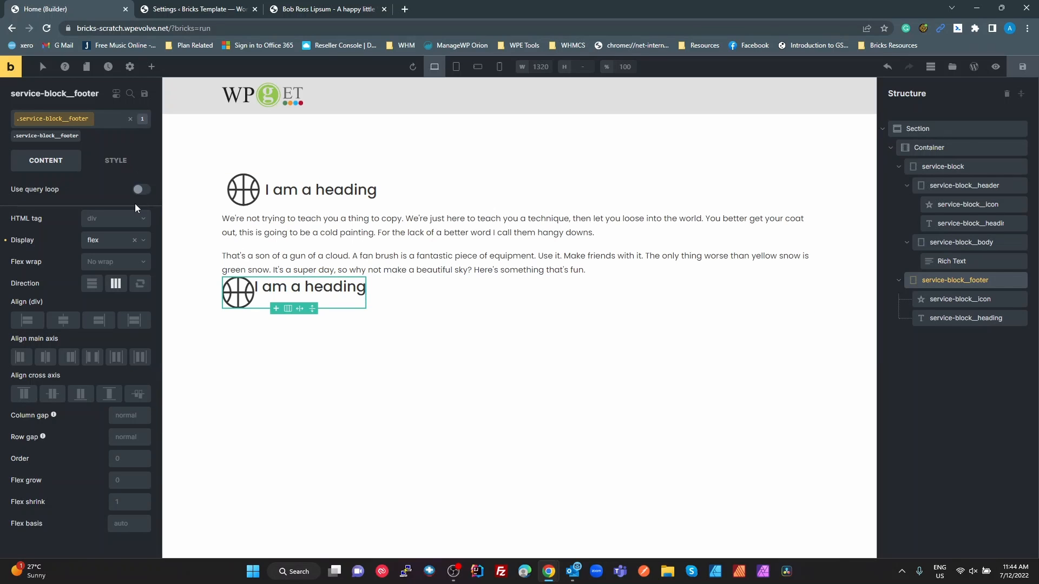
Link the padding sides of the service-block__footer class and set them all to var(--fu-sp-s)
click(124, 165)
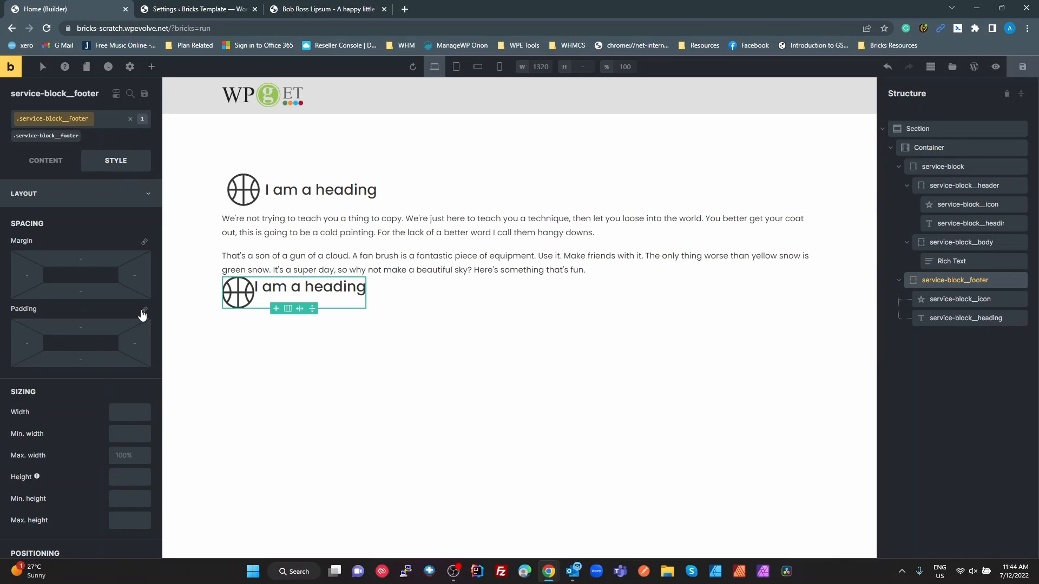
click(145, 312)
click(89, 328)
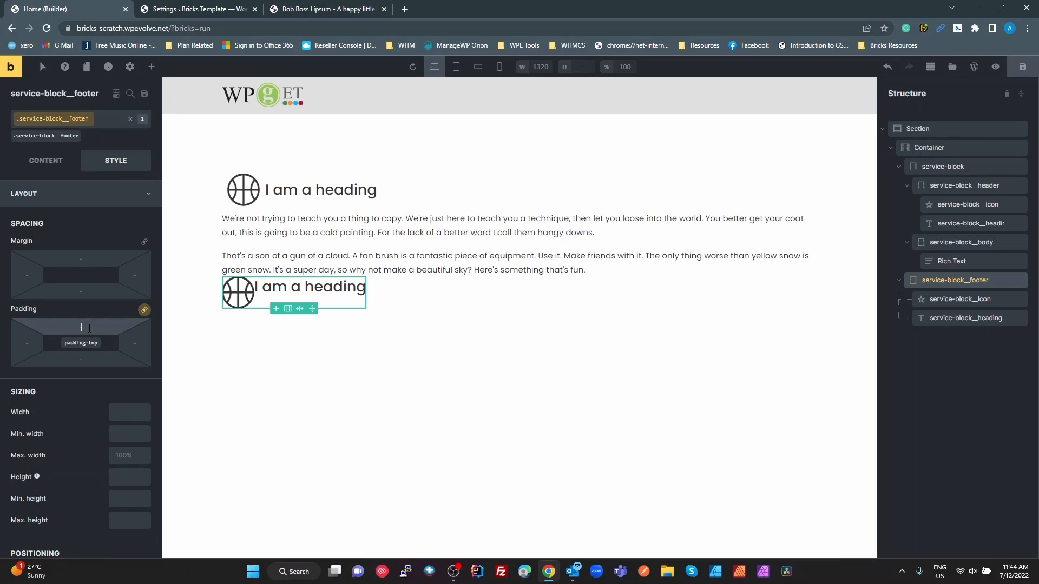
text(var(--fu-sp-s))
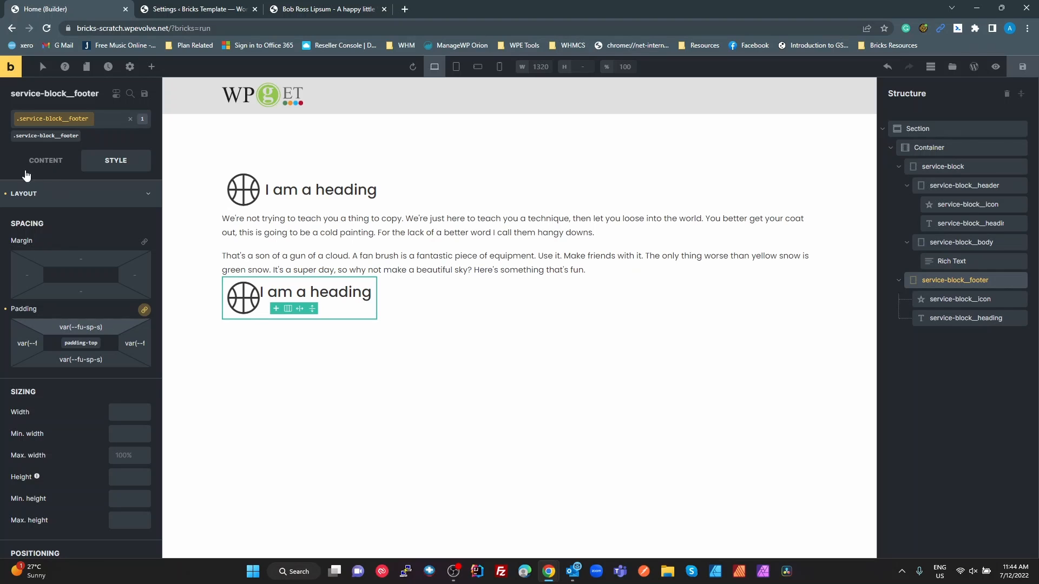
Set the service-block__footer class's column gap to var(--fu-sp-s) and compare it with the header's layout settings
click(46, 161)
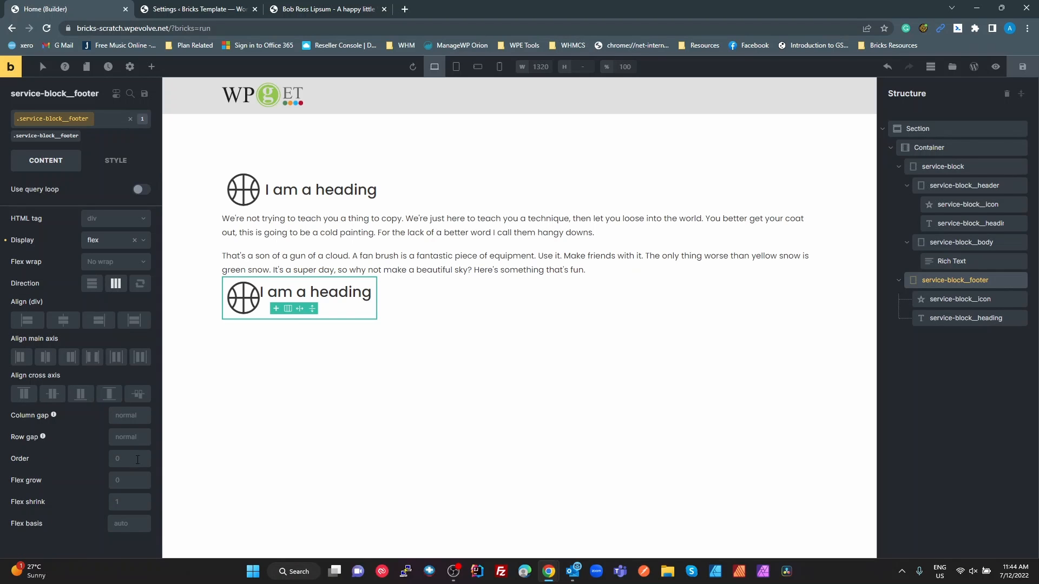
click(130, 415)
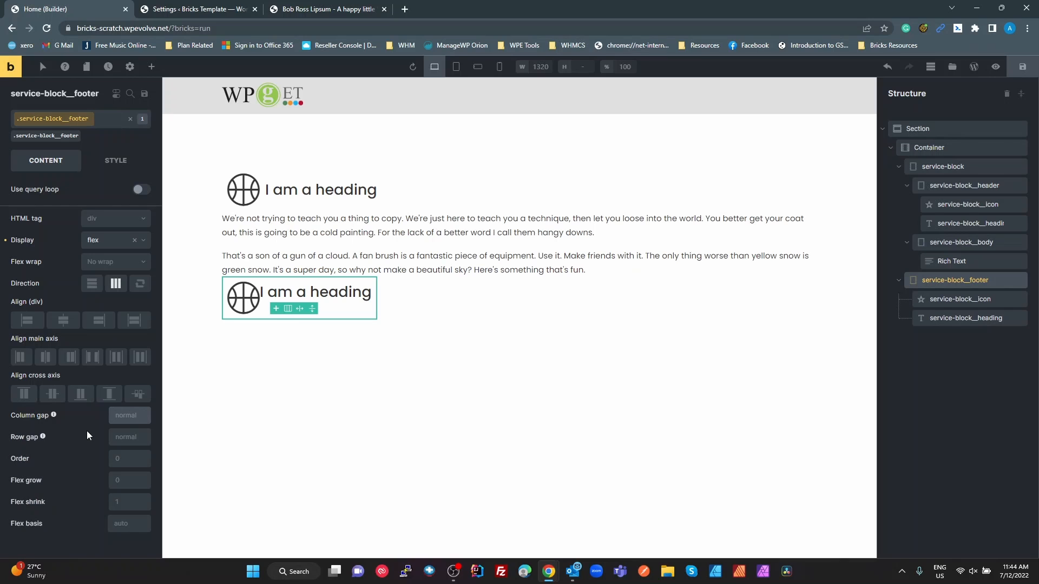
text(var(--fu-sp-s)
key(Tab)
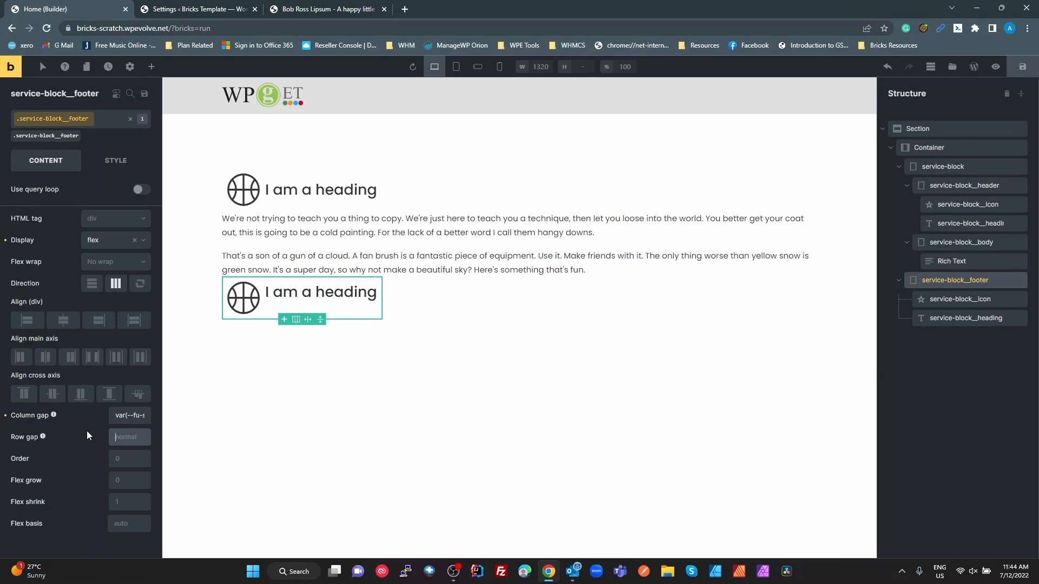
click(383, 191)
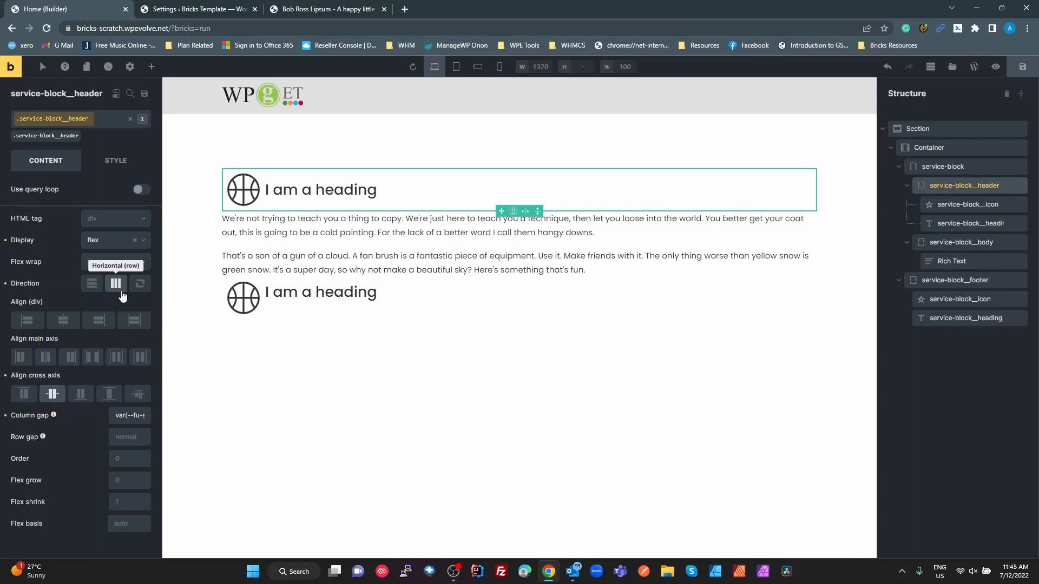
Move the service-block__footer element inside service-block, directly below service-block__body in the structure
click(932, 185)
click(899, 185)
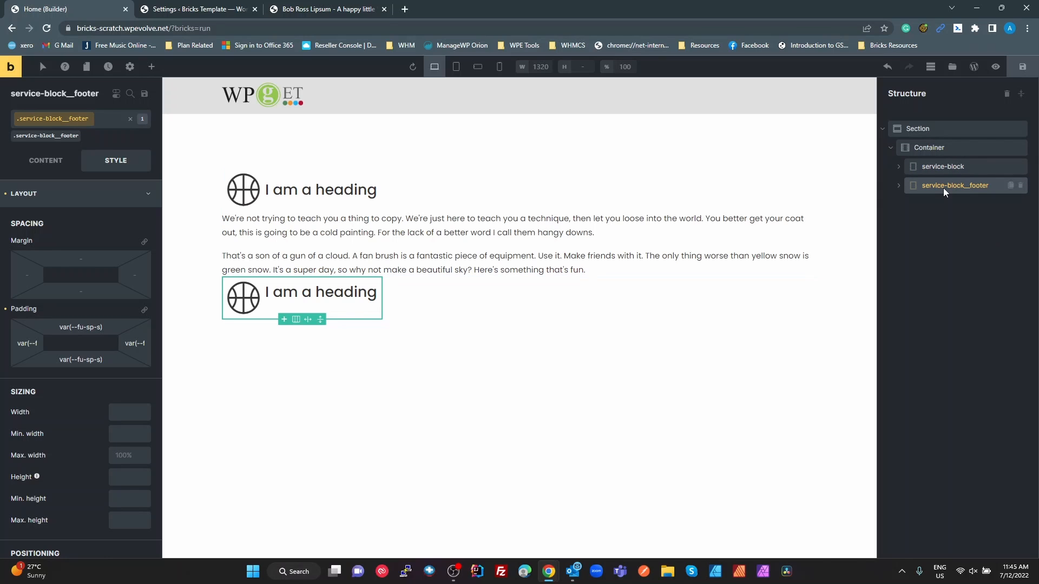
click(898, 185)
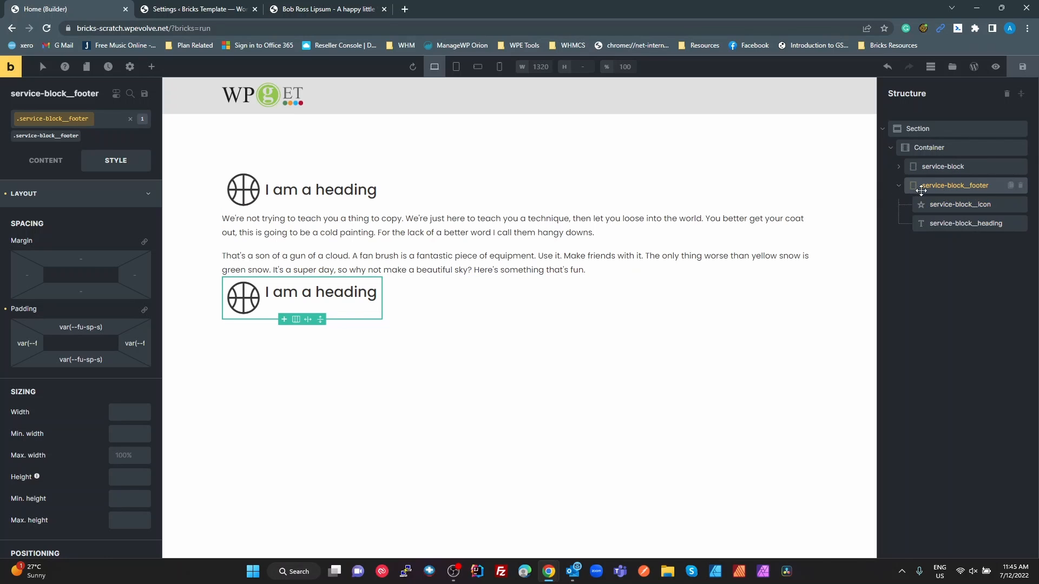
drag(933, 186, 964, 184)
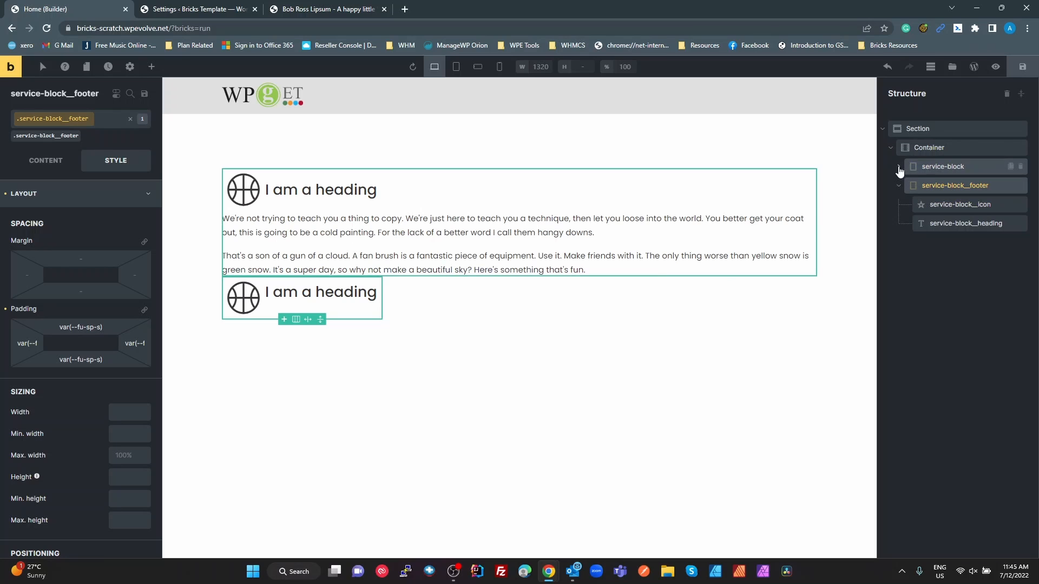
click(898, 167)
mouse_move(926, 279)
mouse_down()
mouse_move(938, 274)
mouse_move(914, 271)
mouse_up()
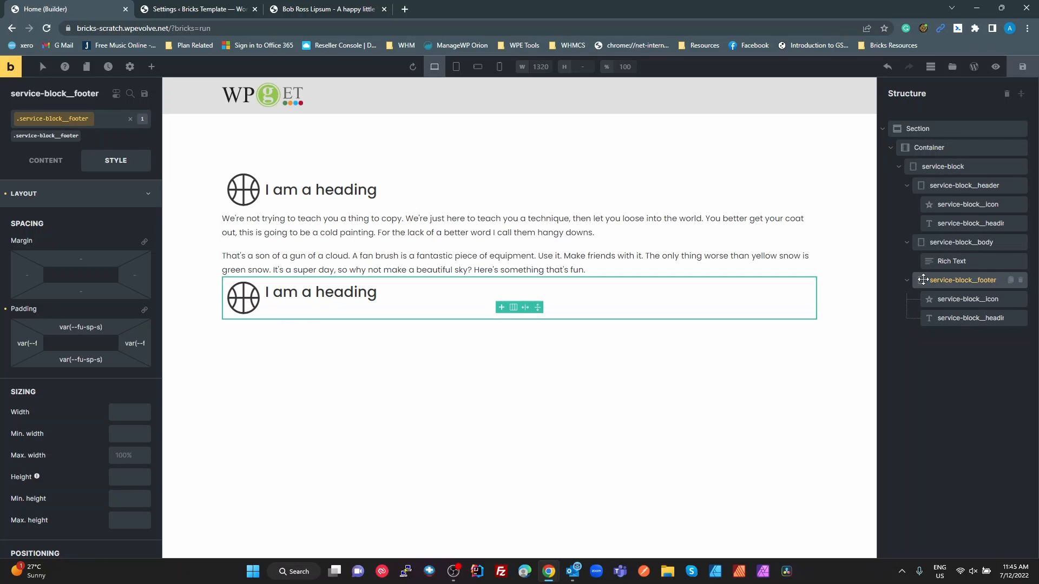
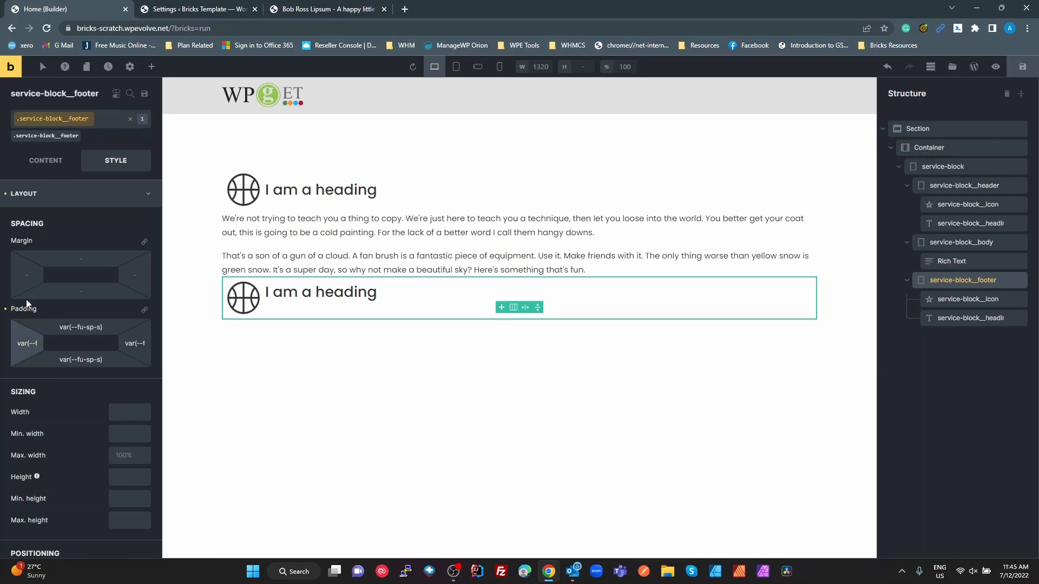
Centre the items of the service-block__footer class on the cross axis
click(42, 162)
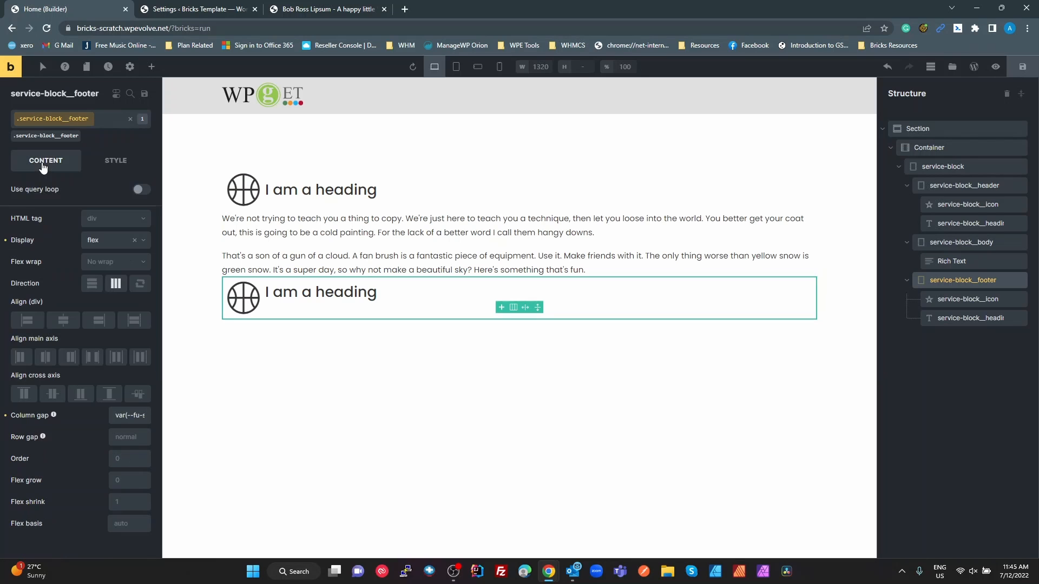
click(49, 394)
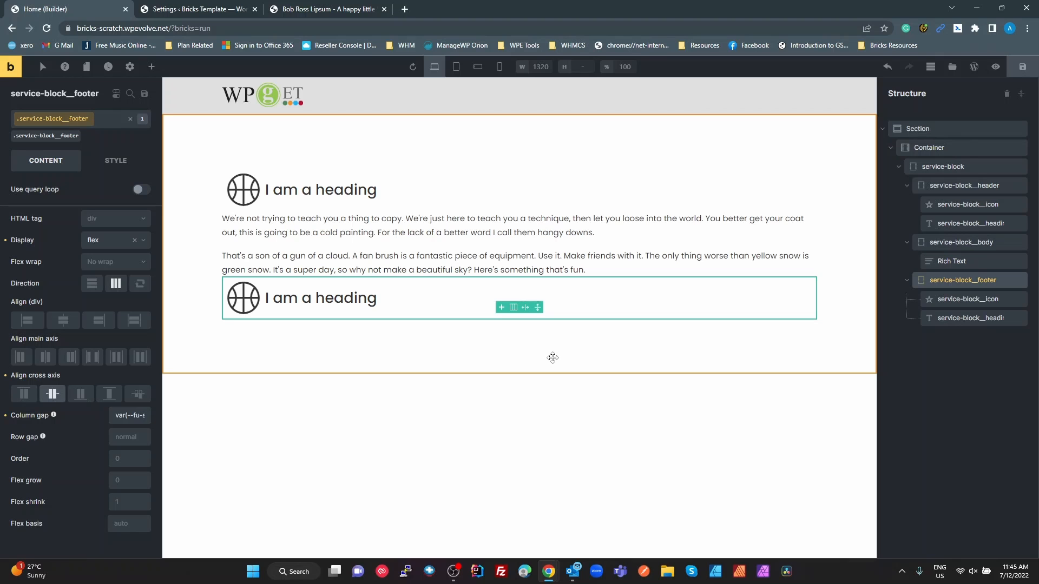
click(968, 318)
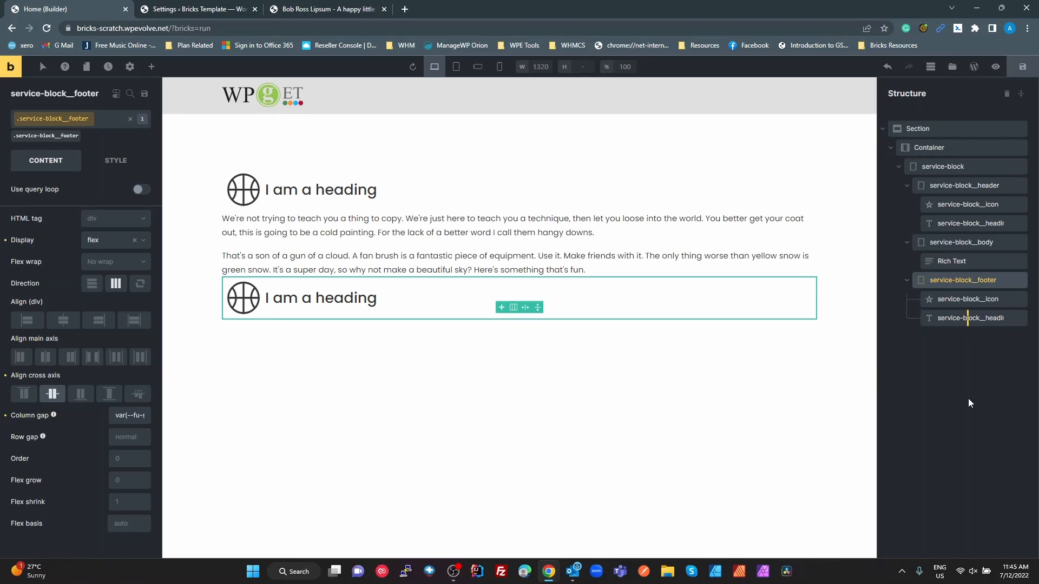
Check the header icon's size in the Figma design and copy the --fu-text-m variable name from the Bricks custom CSS settings
key(alt+Tab)
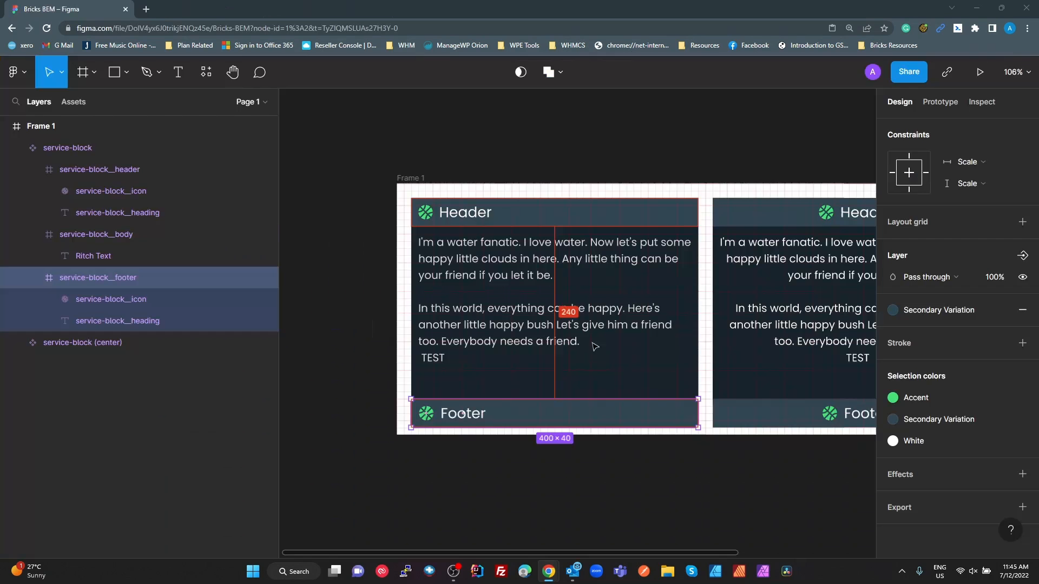
double_click(427, 215)
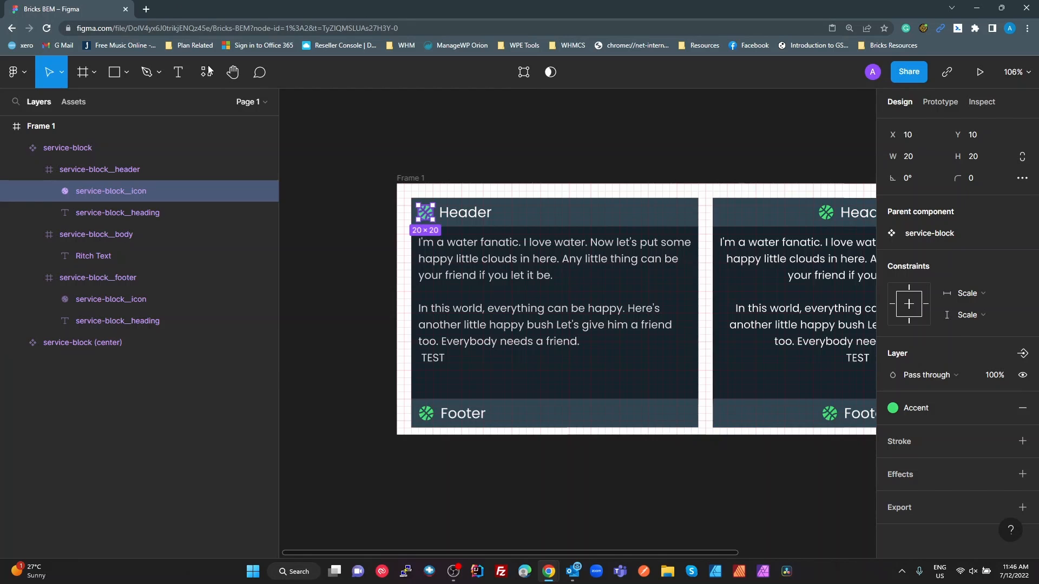
key(alt+Tab)
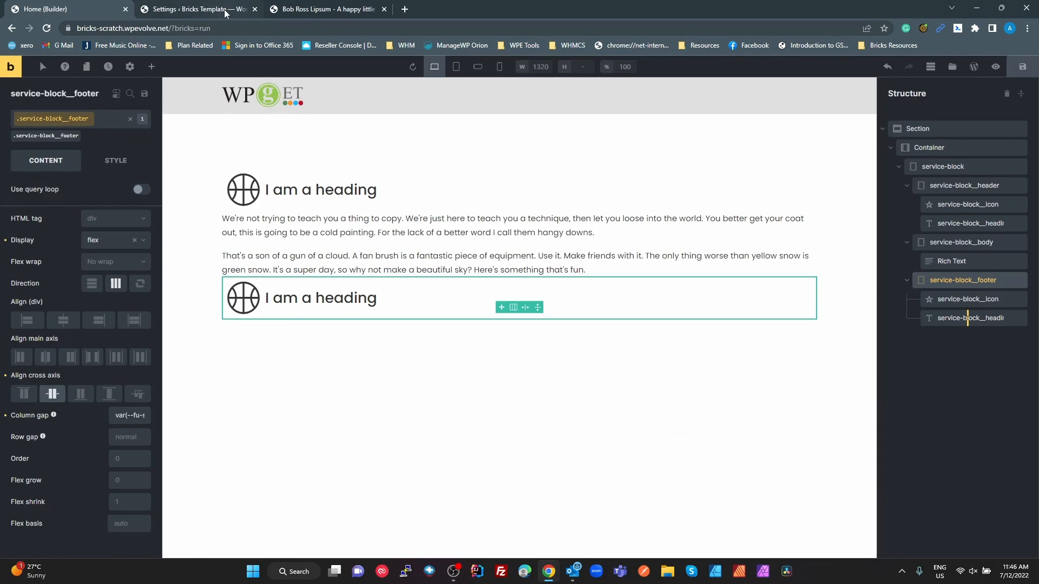
click(224, 8)
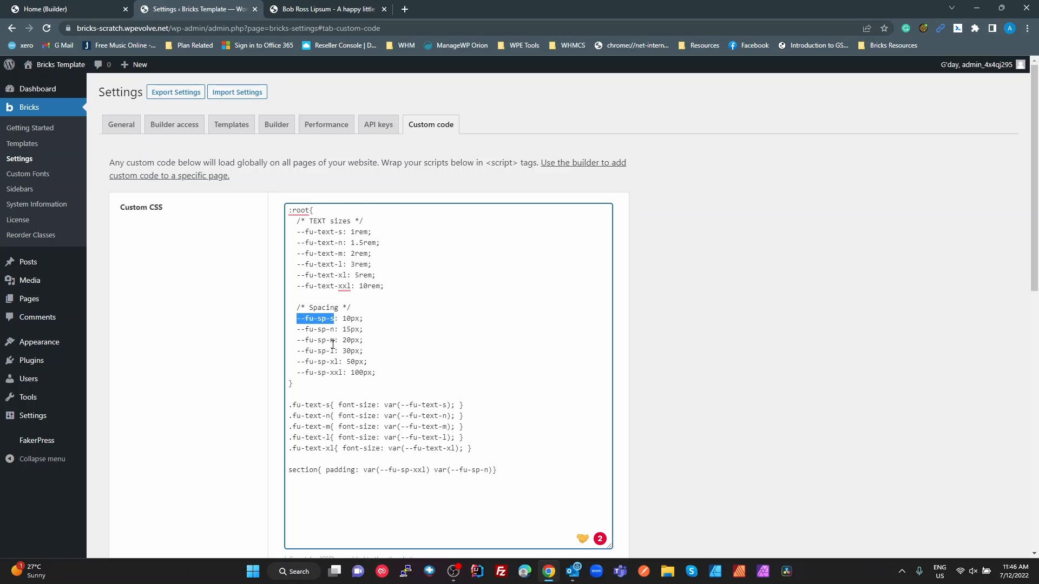
drag(335, 342, 296, 335)
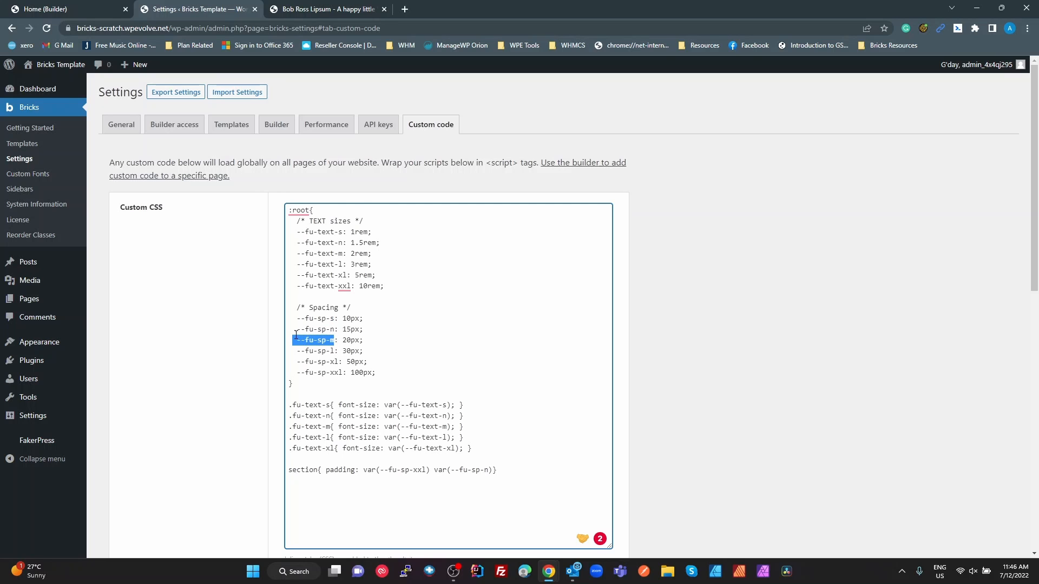
click(333, 252)
drag(344, 254, 297, 258)
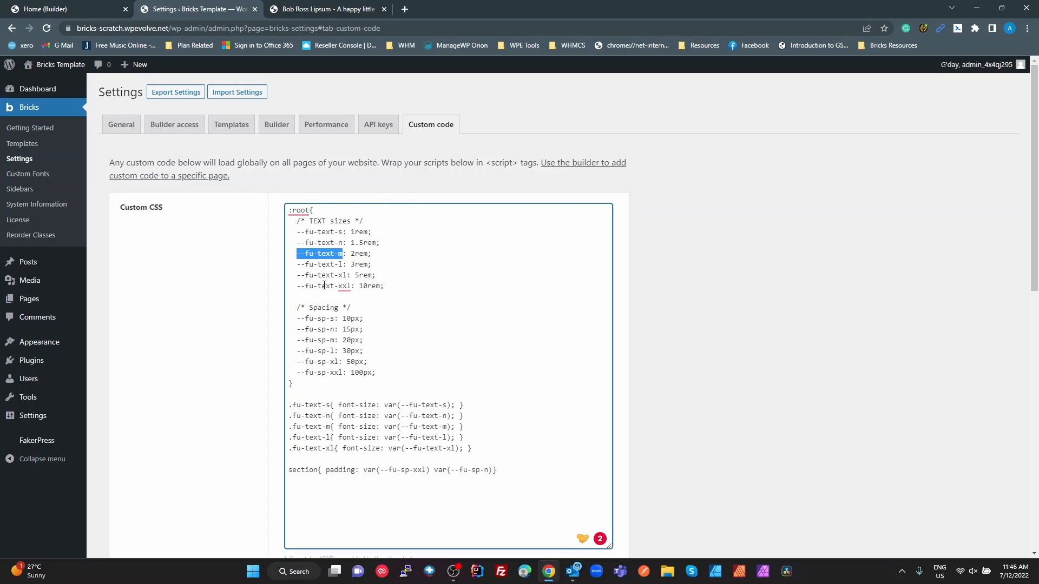
key(alt+Tab)
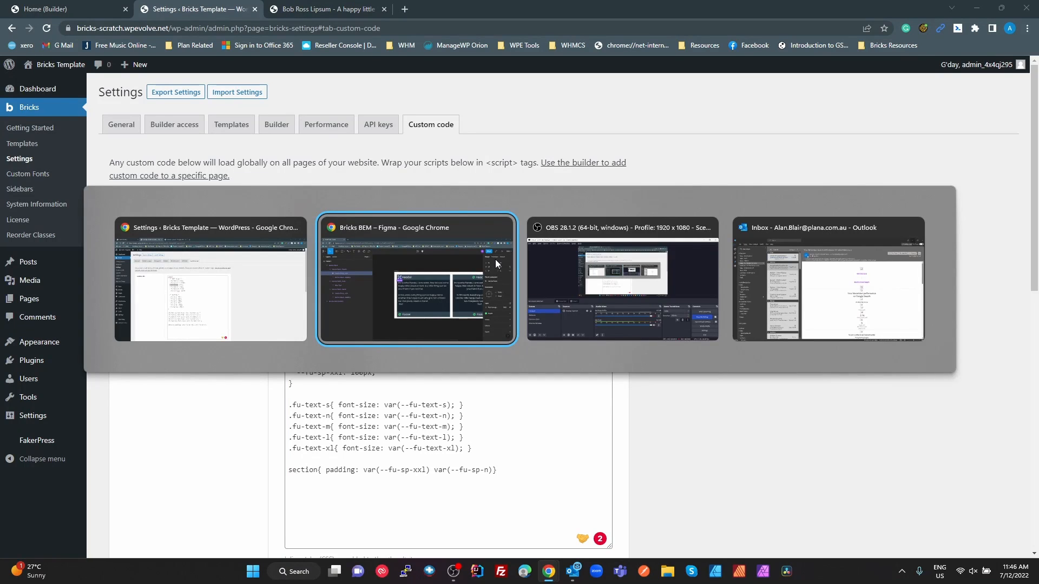
key(alt+Tab)
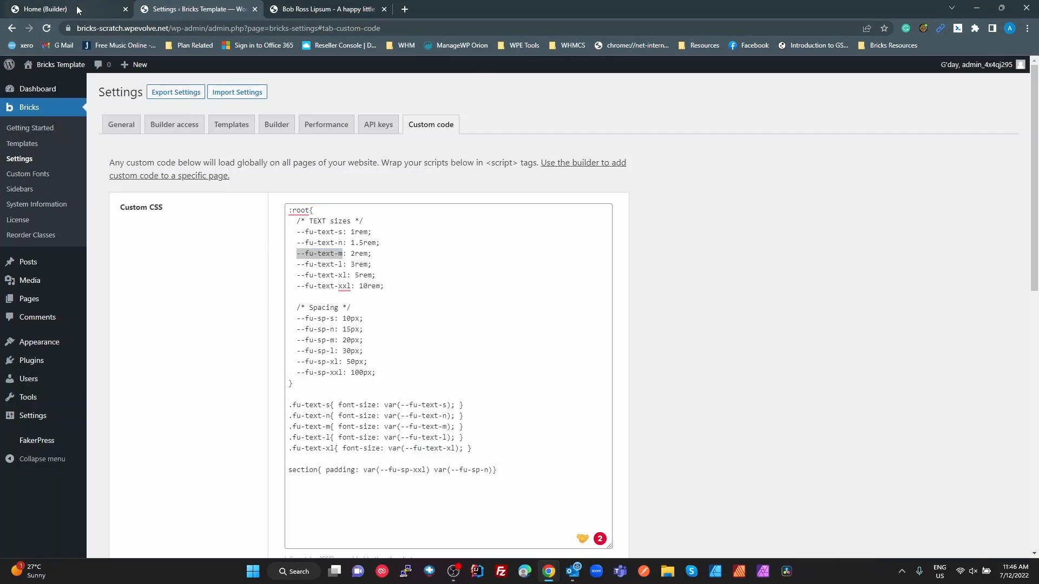
Back in the Bricks builder, set the icon size of the service-block__icon class to var(--fu-text-m)
click(78, 10)
click(243, 189)
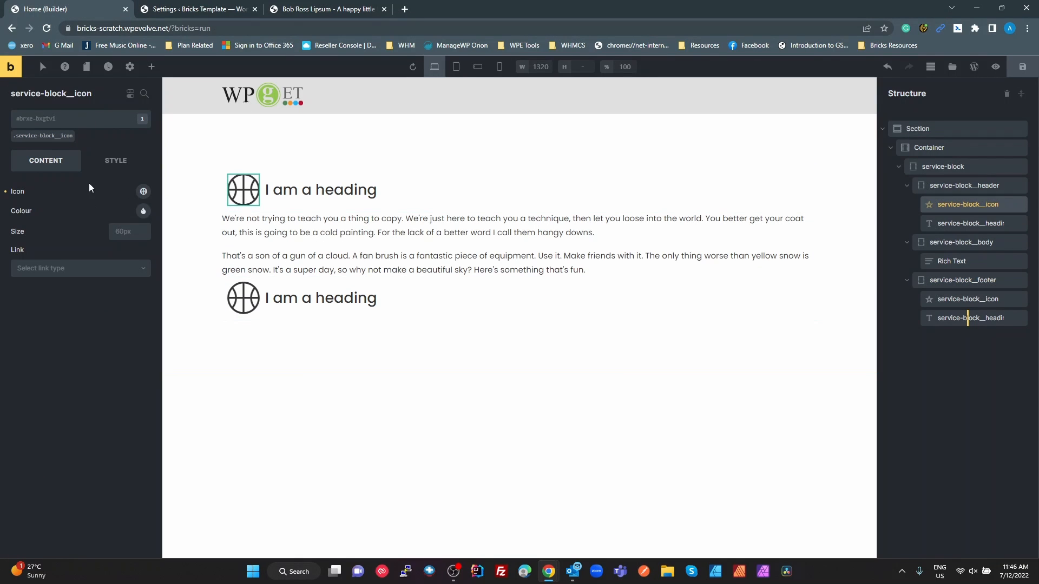
click(67, 137)
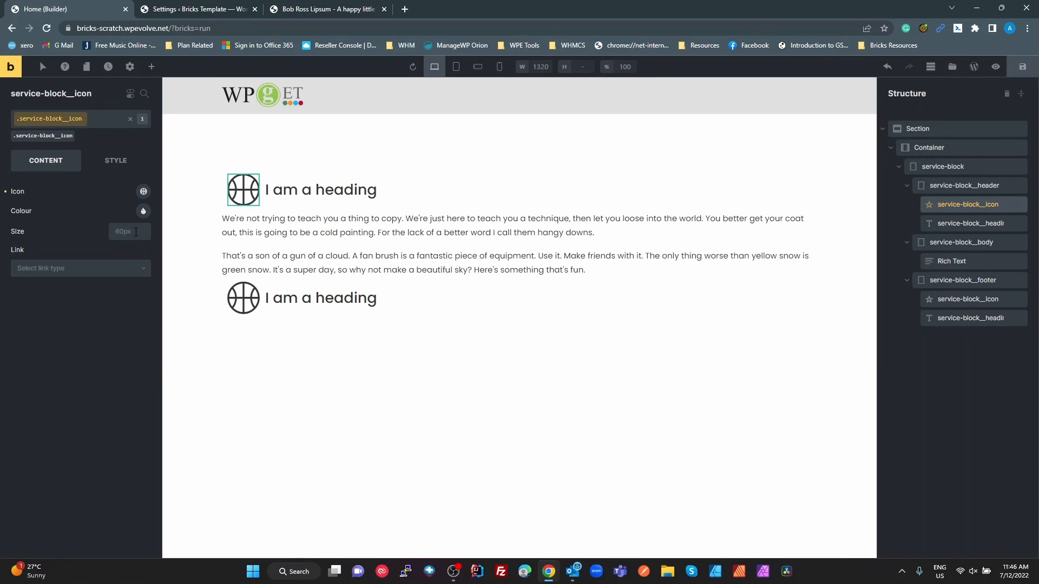
click(136, 231)
text(var(--u-text-m))
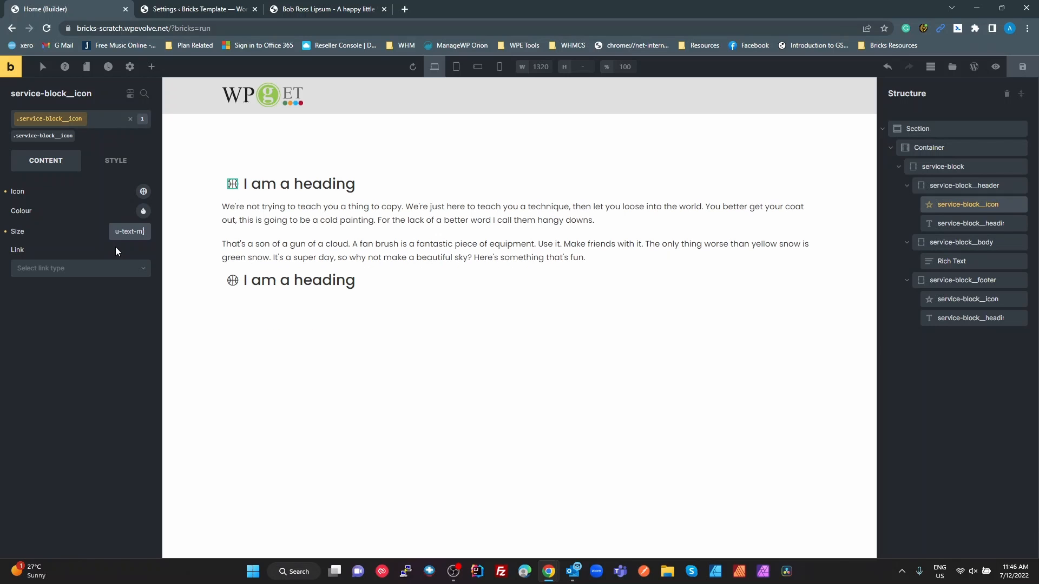
Set the typography font size of the service-block__heading class to var(--fu-text-m)
click(316, 187)
click(68, 135)
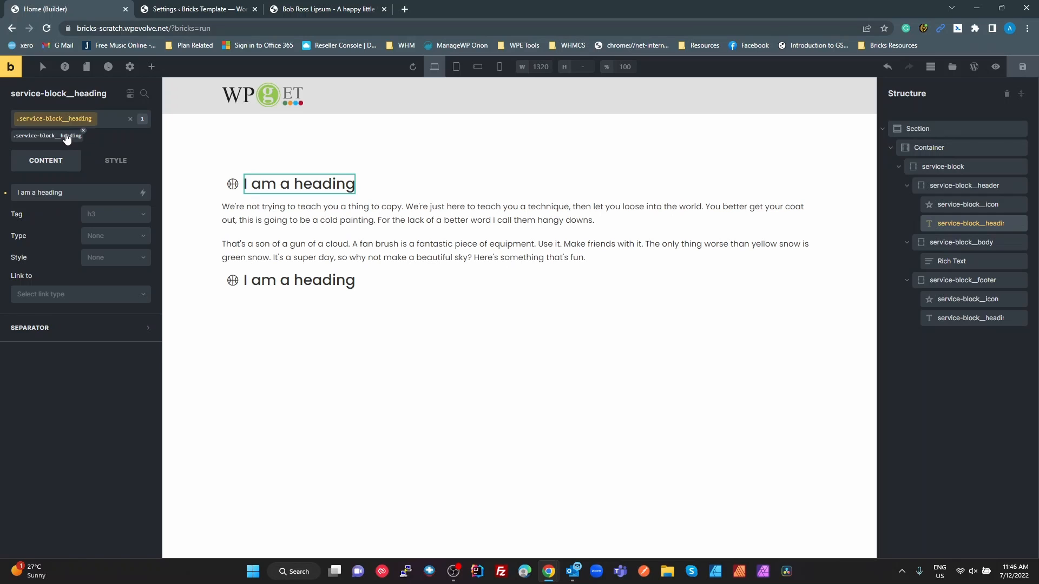
click(115, 161)
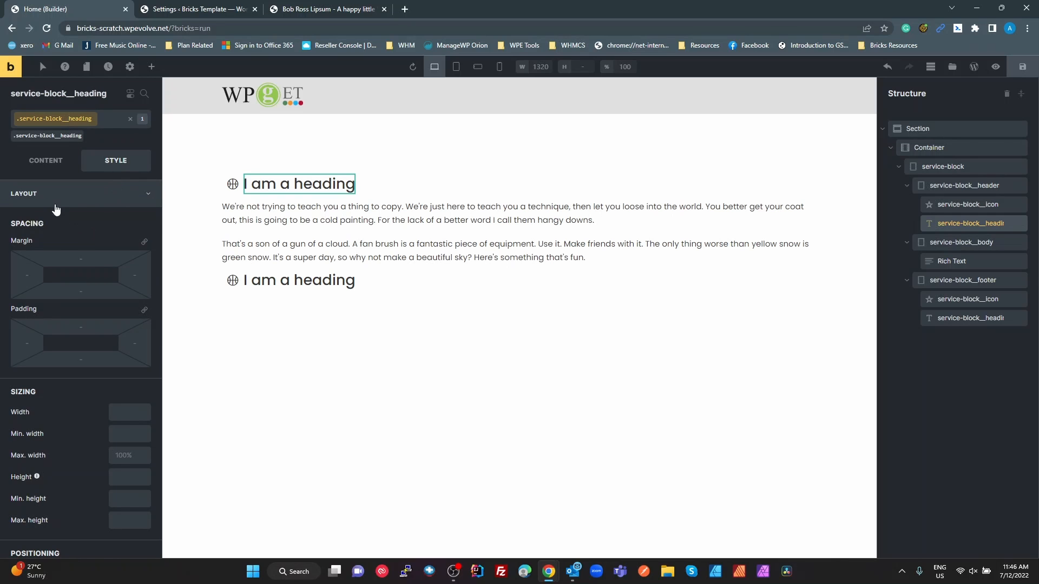
click(55, 204)
click(51, 220)
click(51, 273)
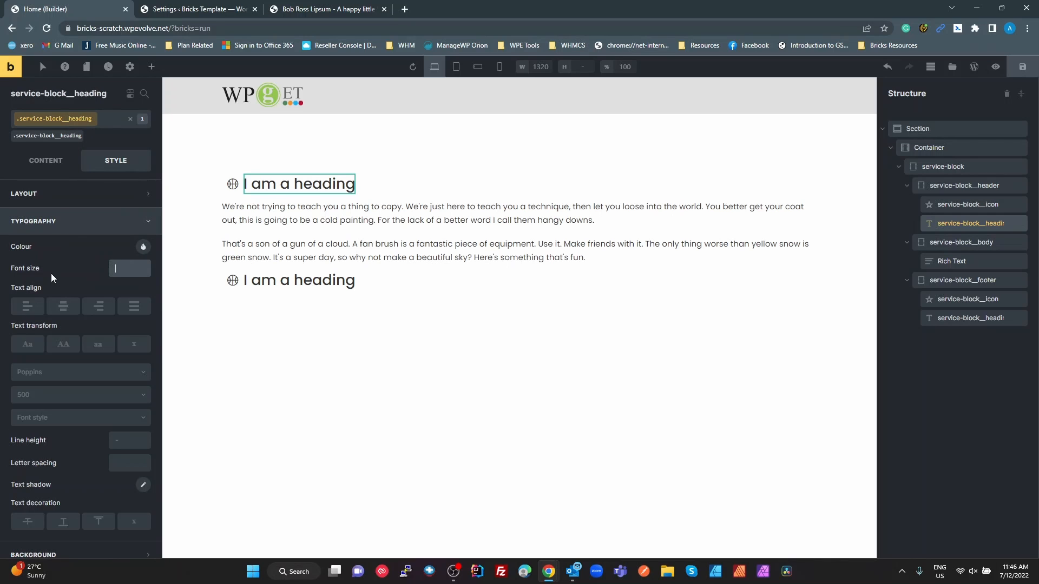
text(var)
text(()
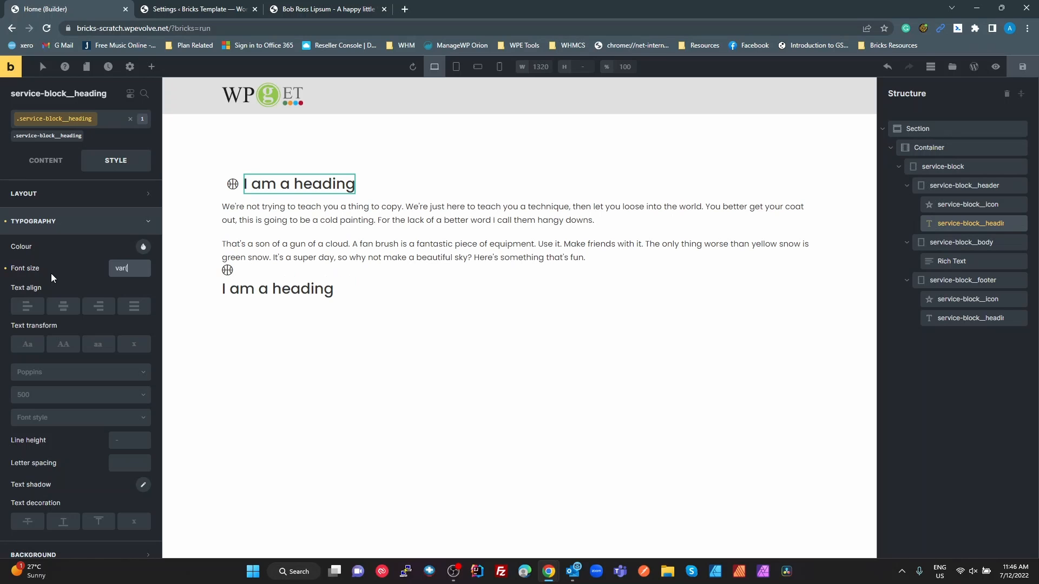
key(ctrl+v)
text())
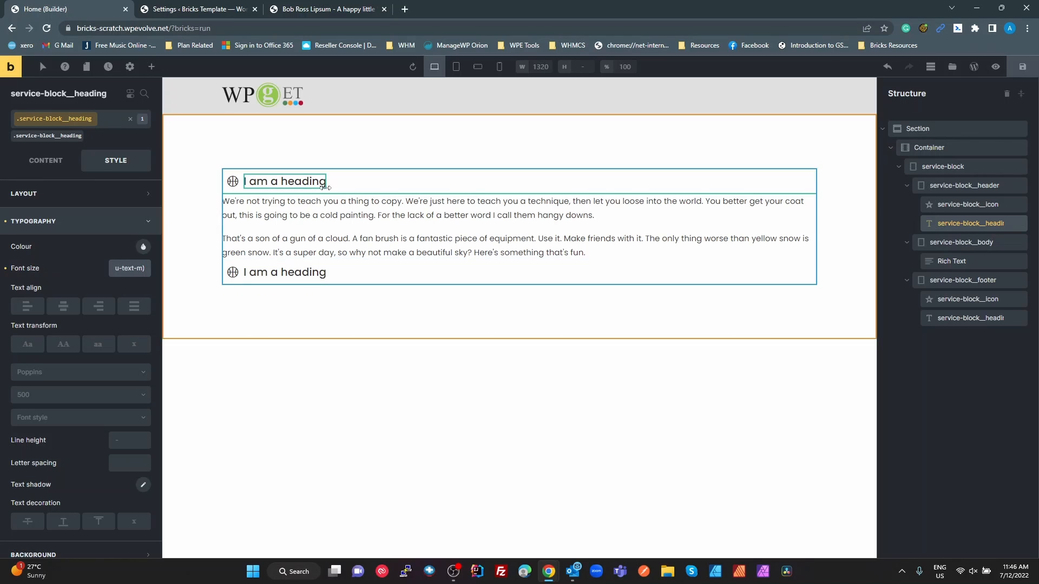
Check the header's fill in the Figma design and set the service-block__header class's background colour to Secondary Variation (#2d4654) in Bricks
key(alt+Tab)
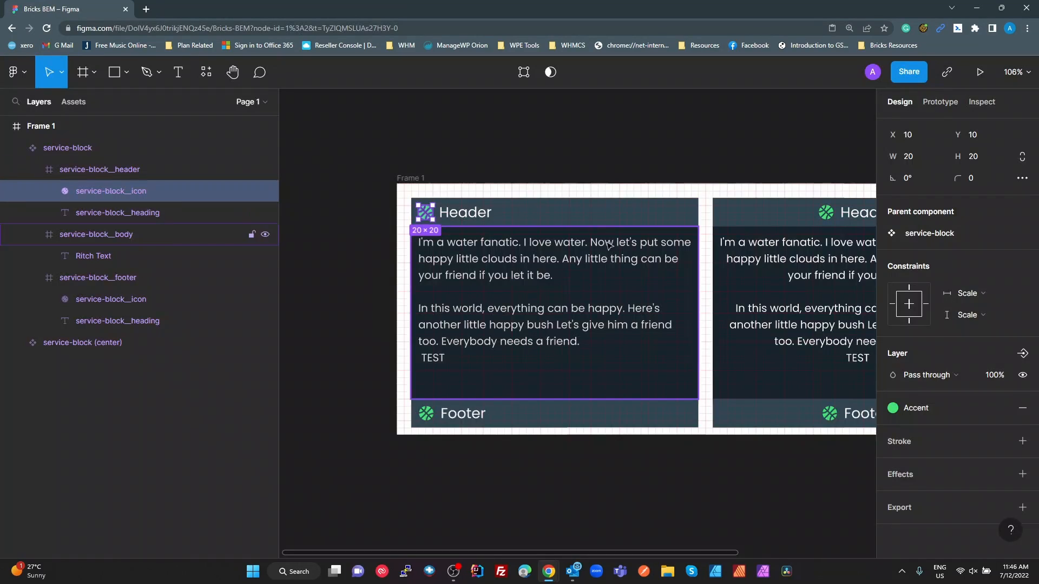
click(673, 213)
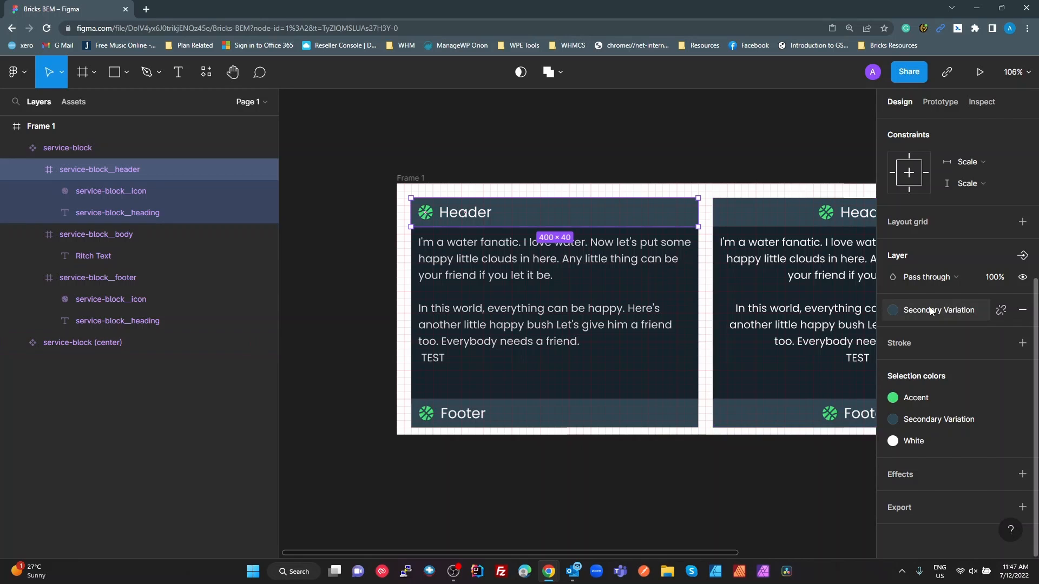
key(alt+Tab)
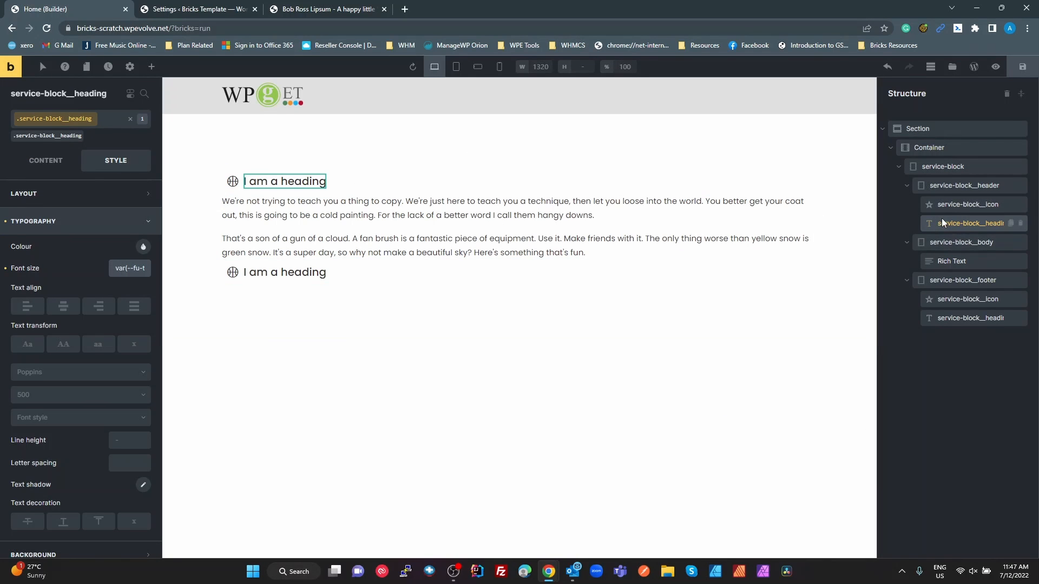
click(949, 184)
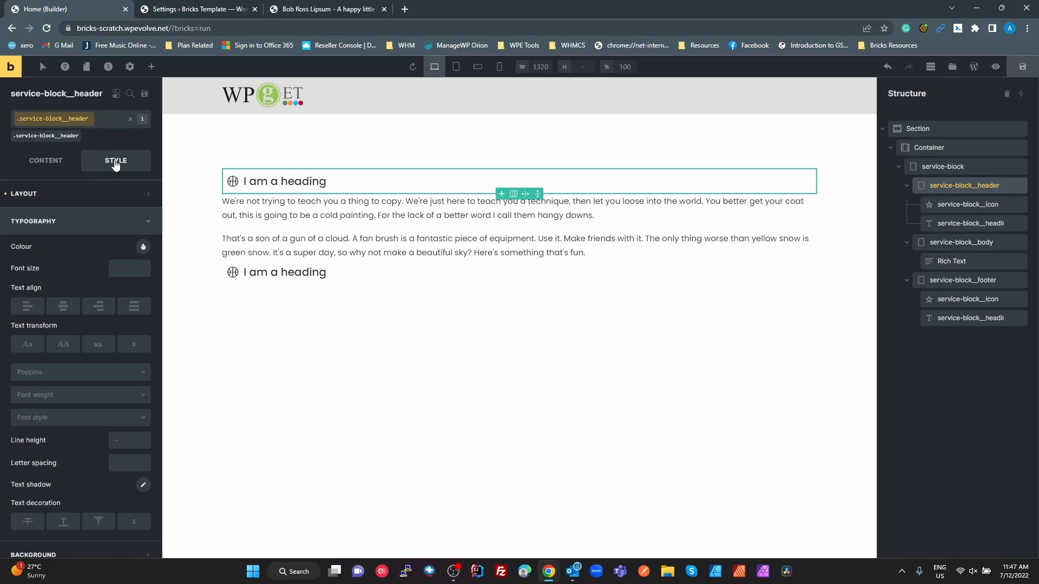
click(51, 199)
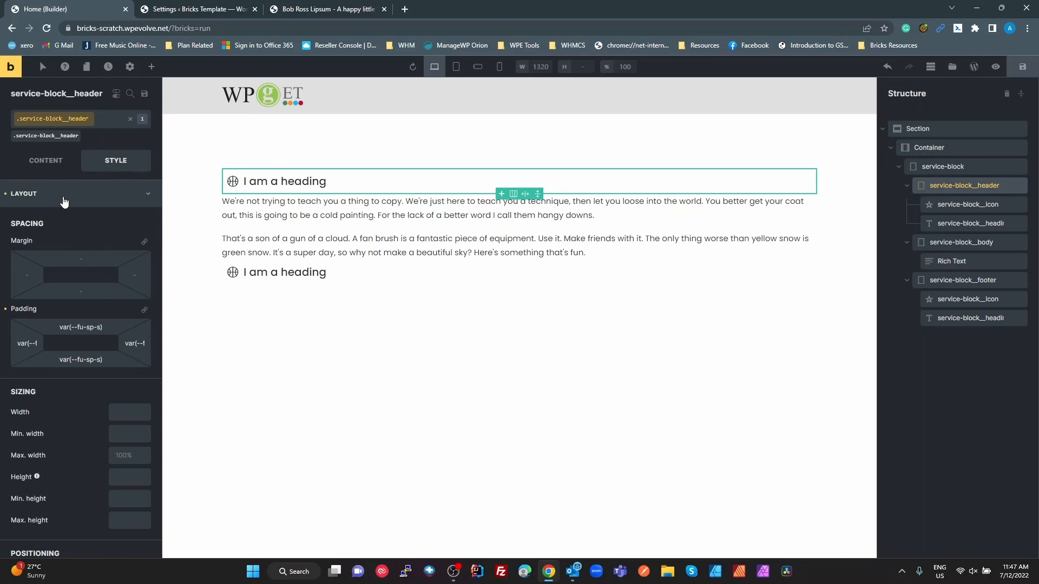
click(63, 200)
click(67, 248)
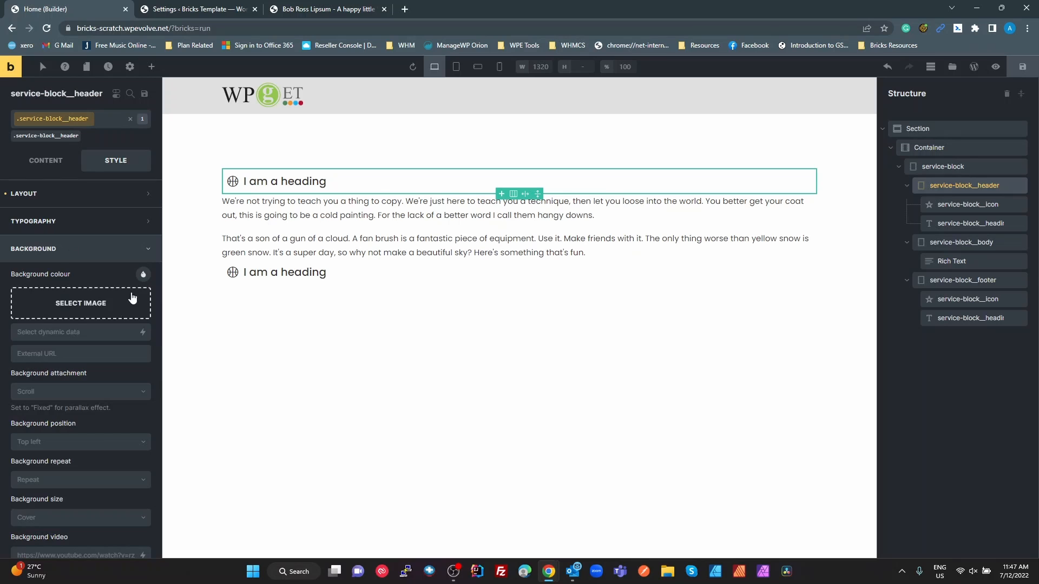
click(143, 275)
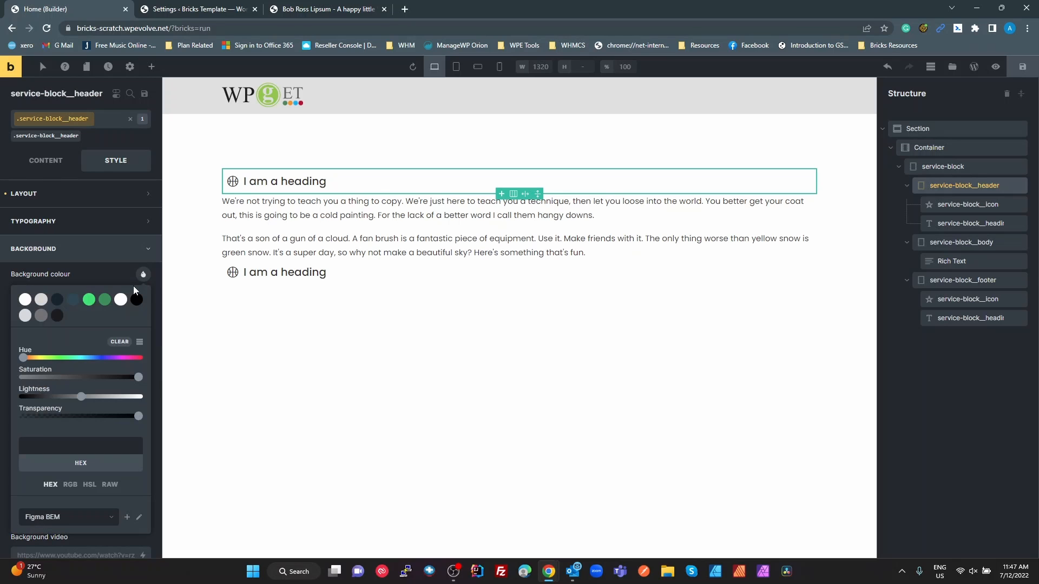
click(72, 301)
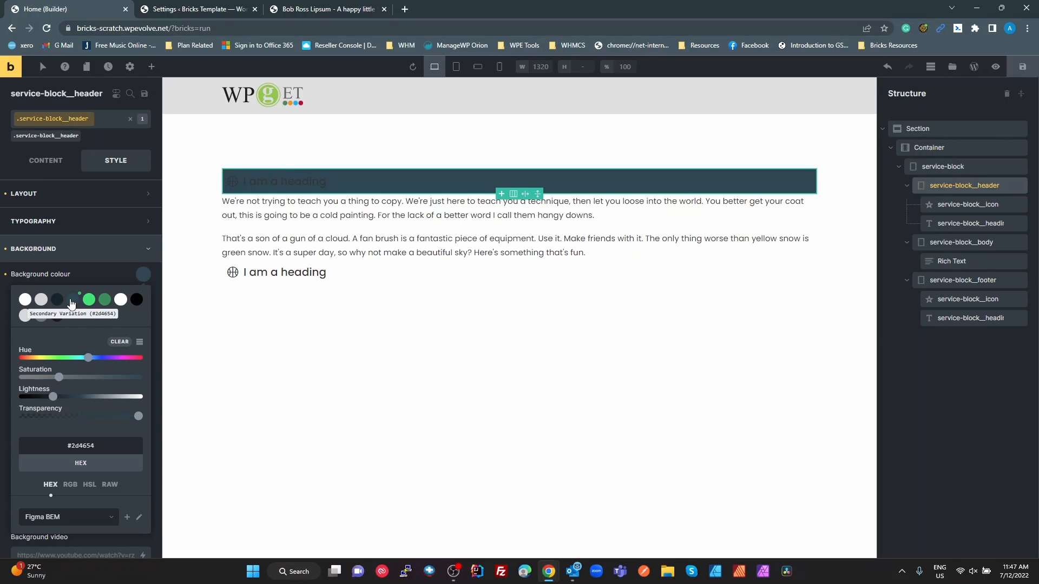
Set the background colour of the service-block__footer class to Secondary Variation (#2d4654)
click(456, 277)
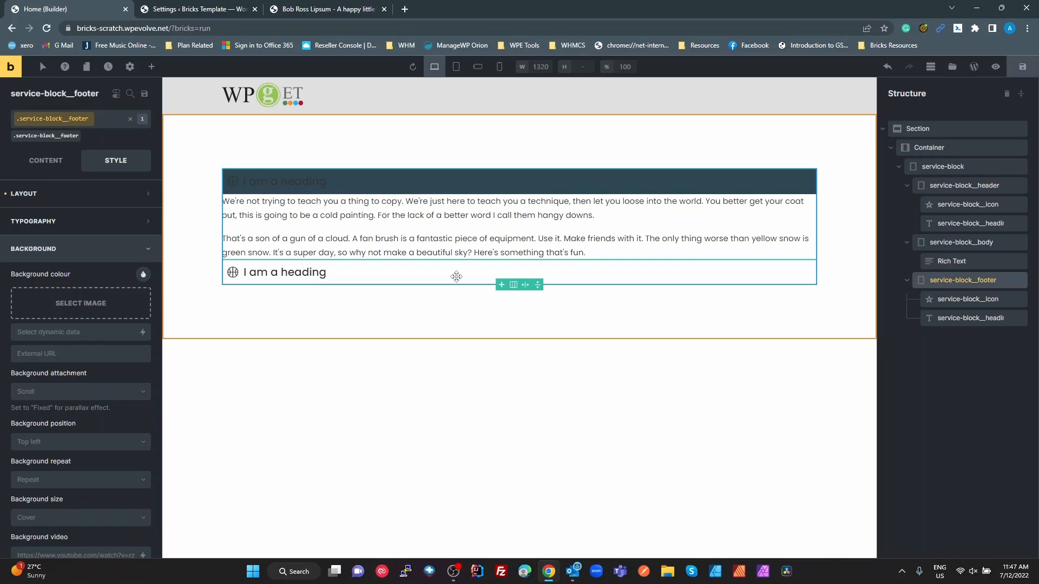
click(143, 277)
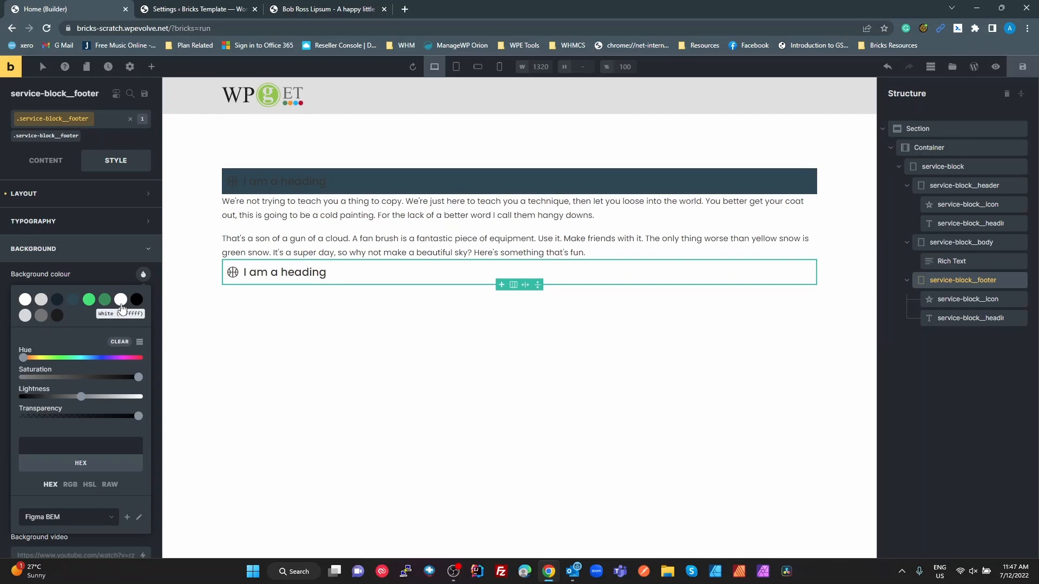
click(74, 301)
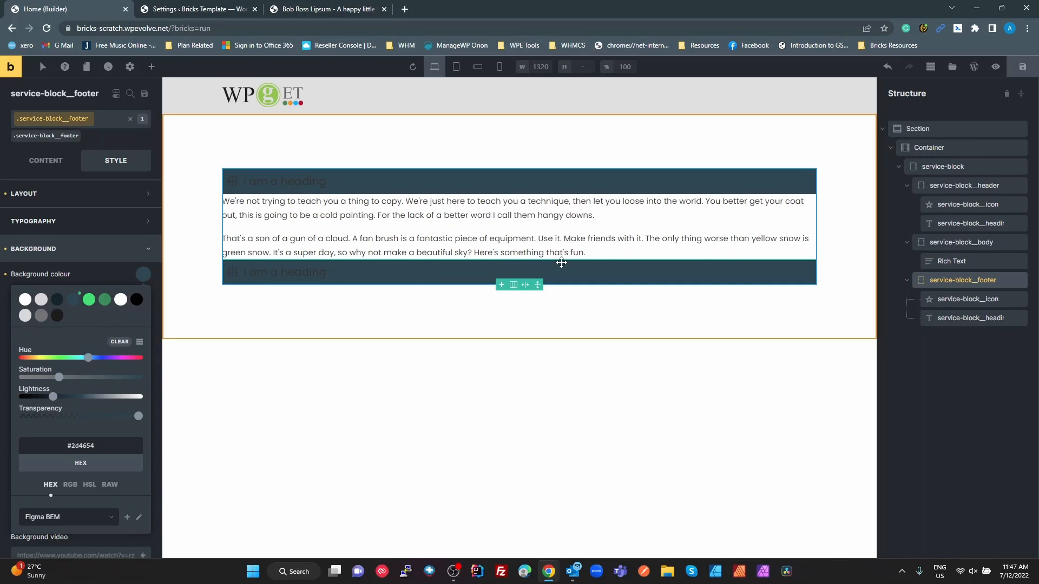
Set the service-block__body element's background colour to Secondary and compare it with the body's colours in the Figma design
click(974, 244)
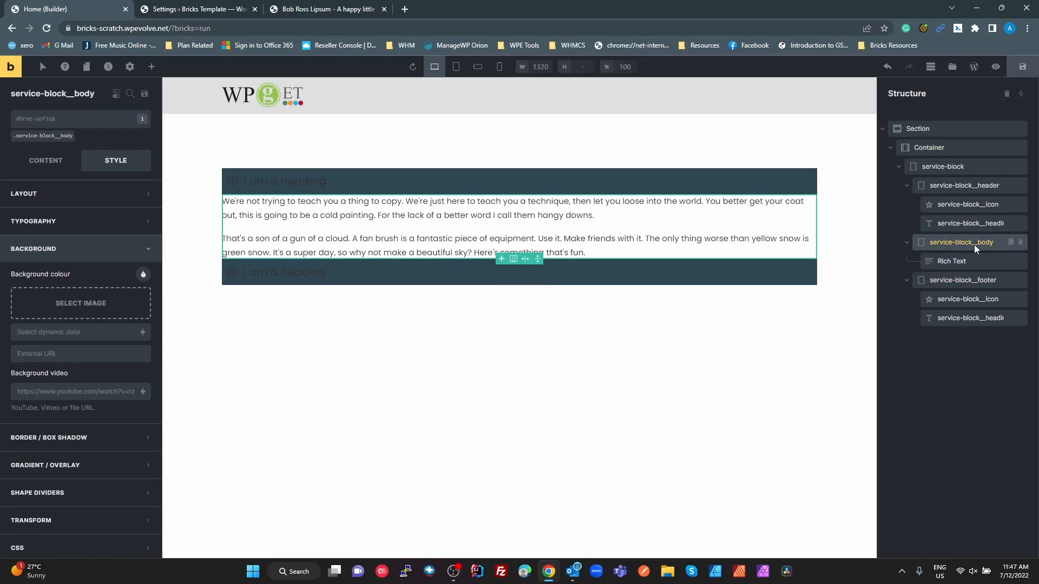
click(143, 277)
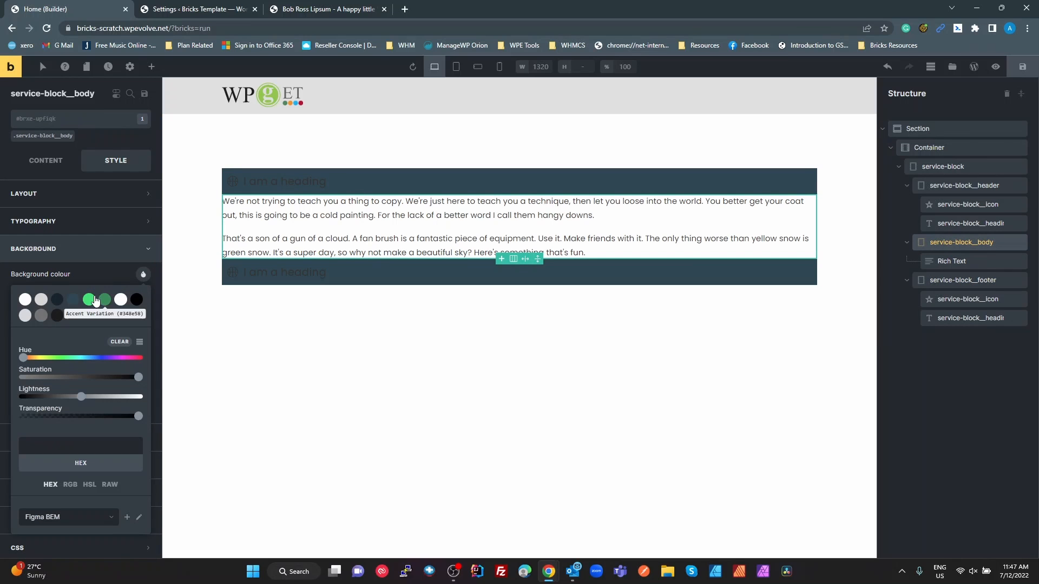
click(57, 300)
key(alt+Tab)
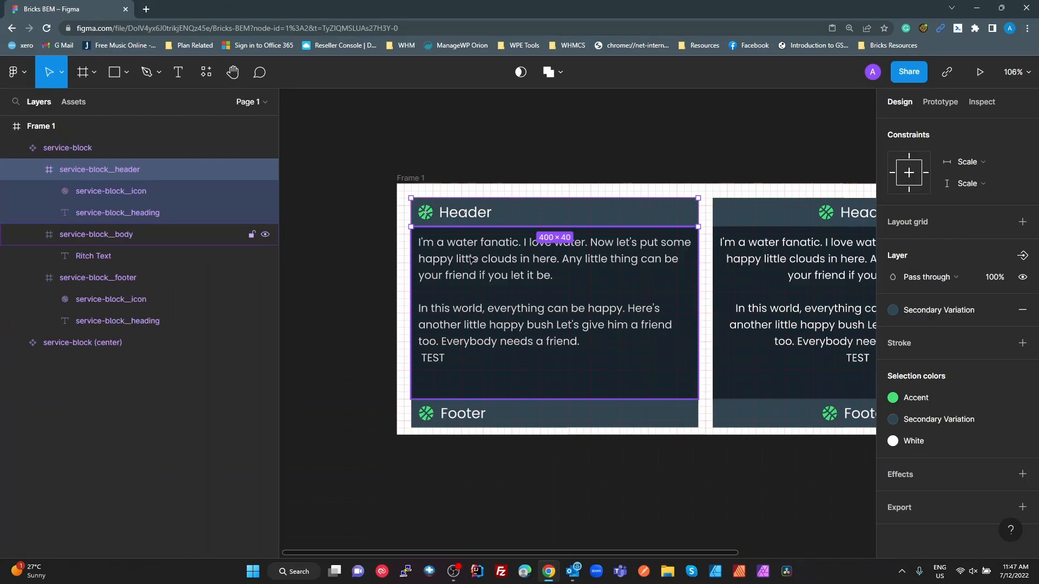
click(666, 362)
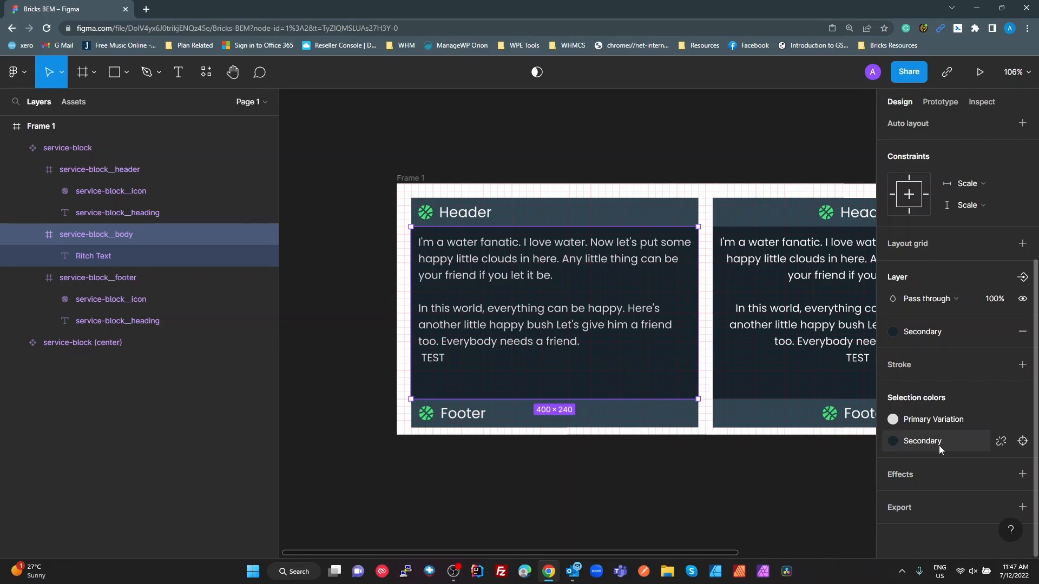
key(alt+Tab)
key(alt+Tab)
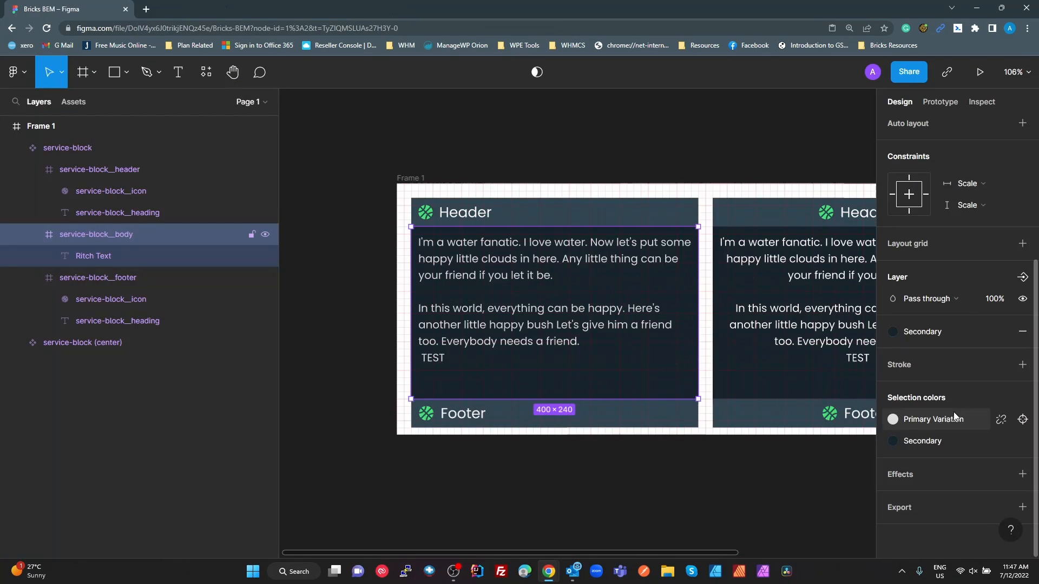
Check the body text's colour in the Figma design and set the service-block__body class's typography colour to Primary Variation (#d6d6d6) in Bricks
click(922, 422)
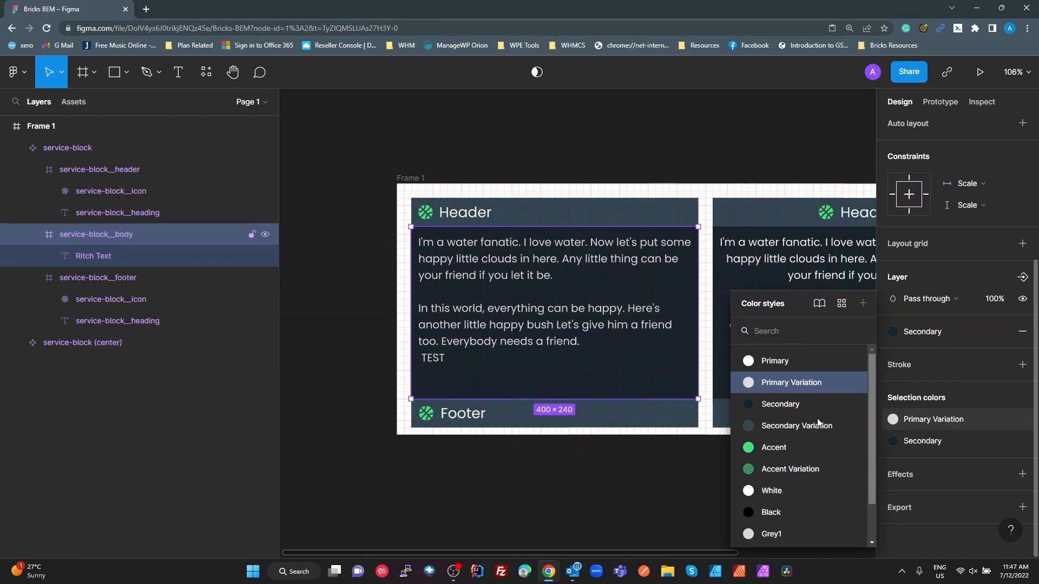
click(587, 322)
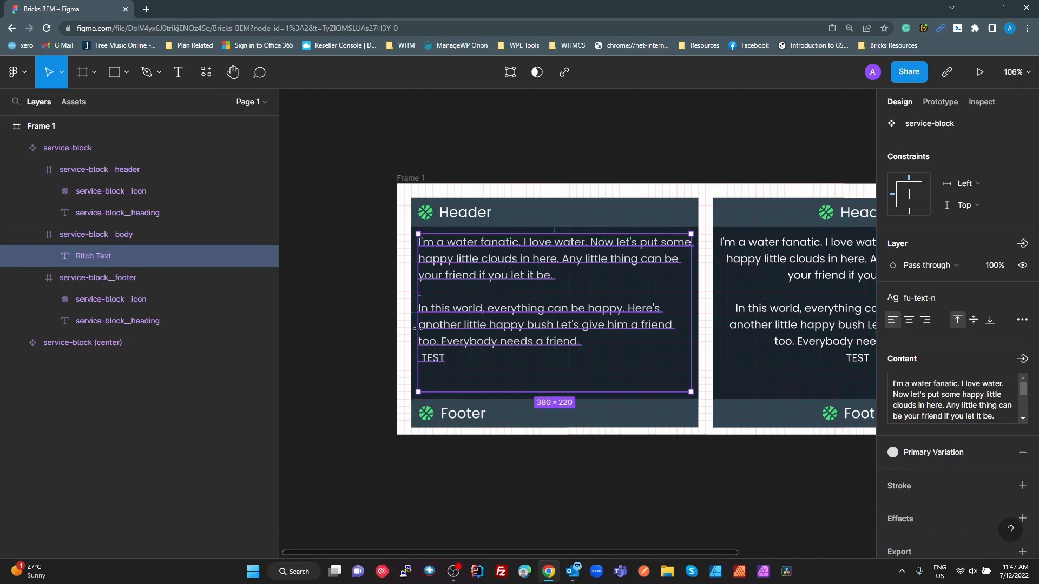
key(alt+Tab)
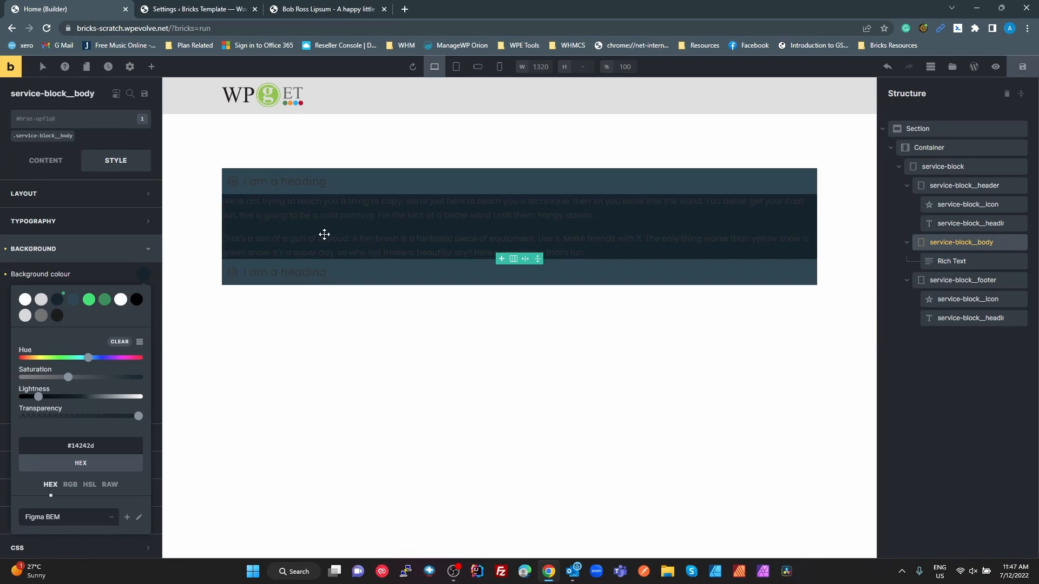
click(950, 247)
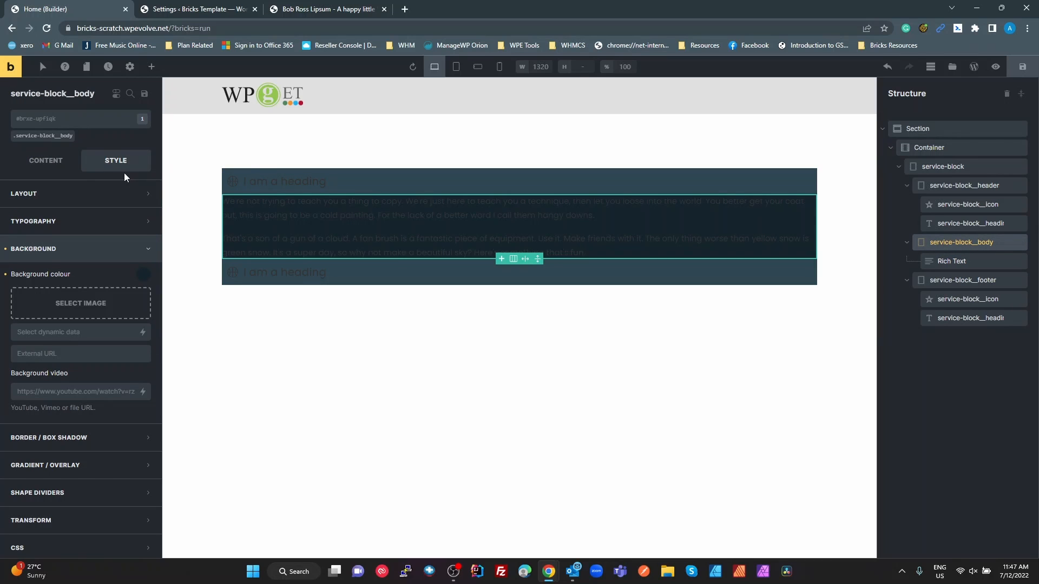
click(54, 136)
click(76, 194)
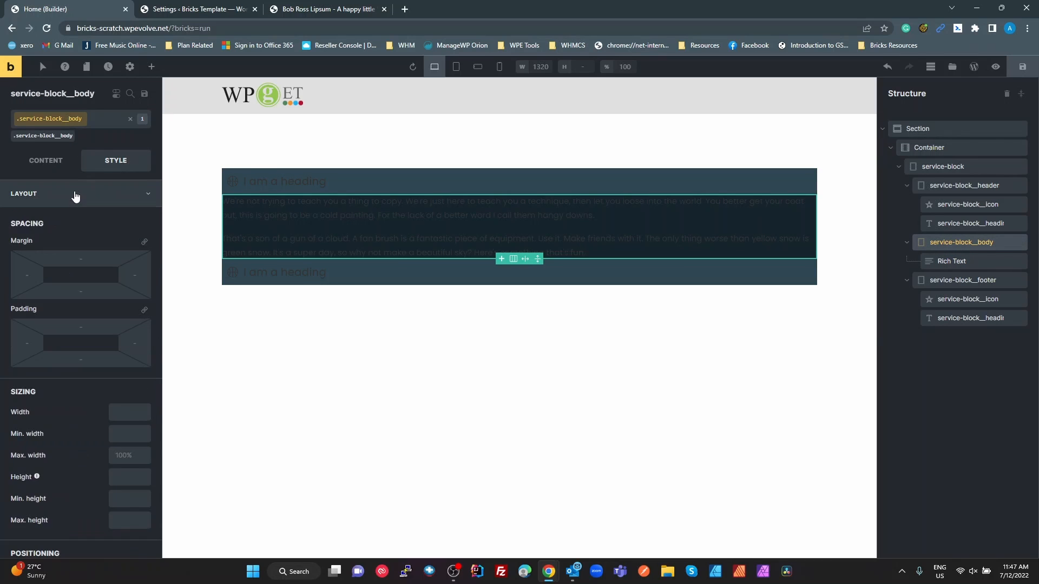
click(76, 195)
click(74, 221)
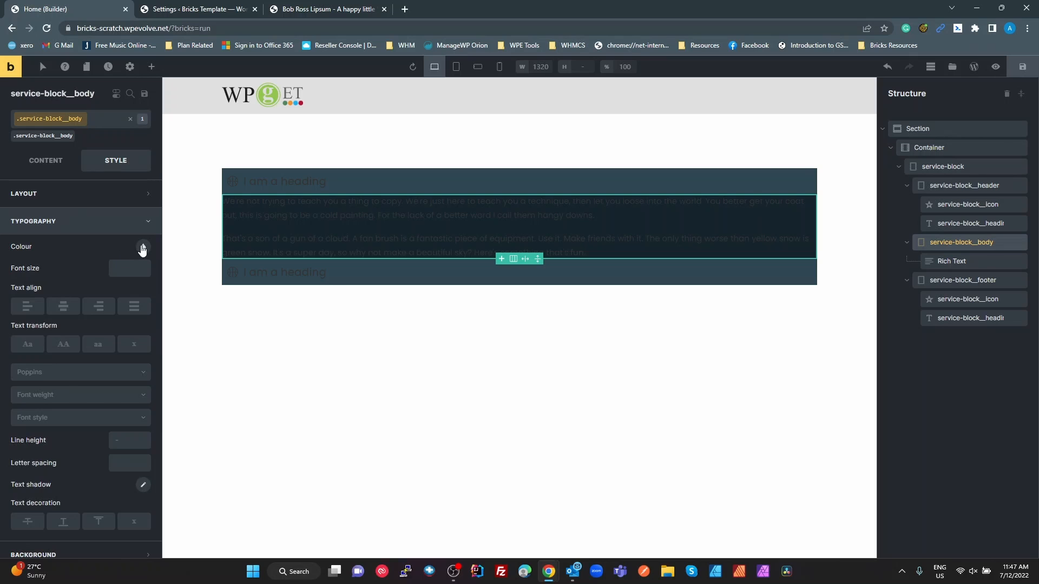
click(143, 248)
click(41, 272)
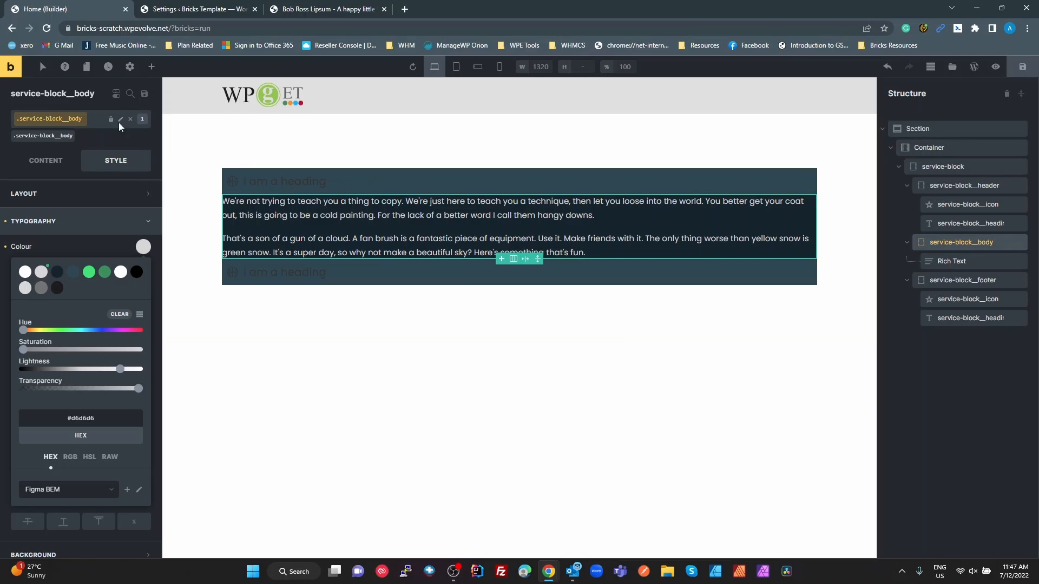
Set linked padding of var(--fu-sp-s) on all sides of the service-block__body class and compare it with the header's and footer's padding
click(60, 199)
click(144, 310)
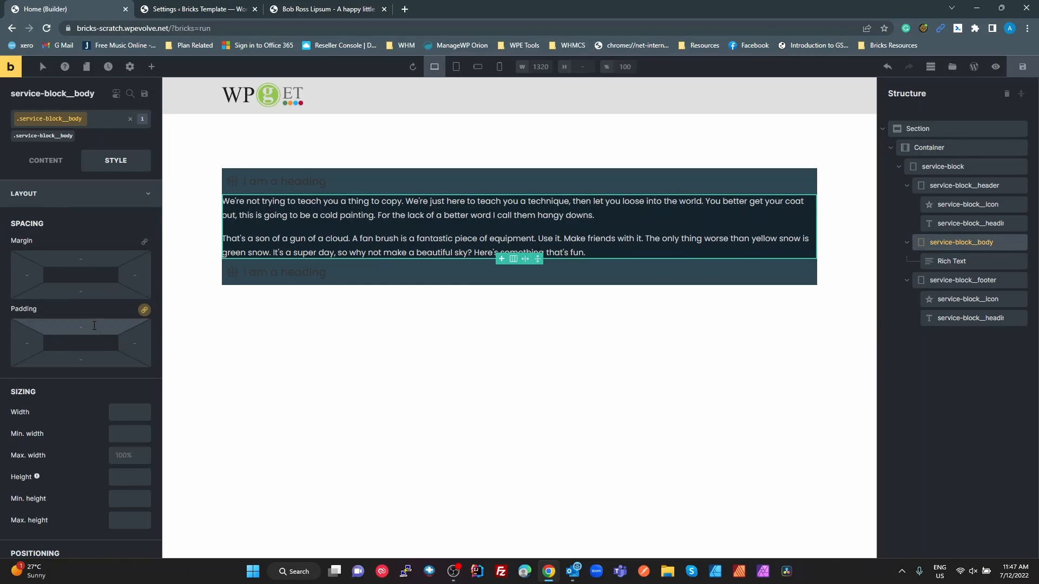
text(var(--fu-text-m))
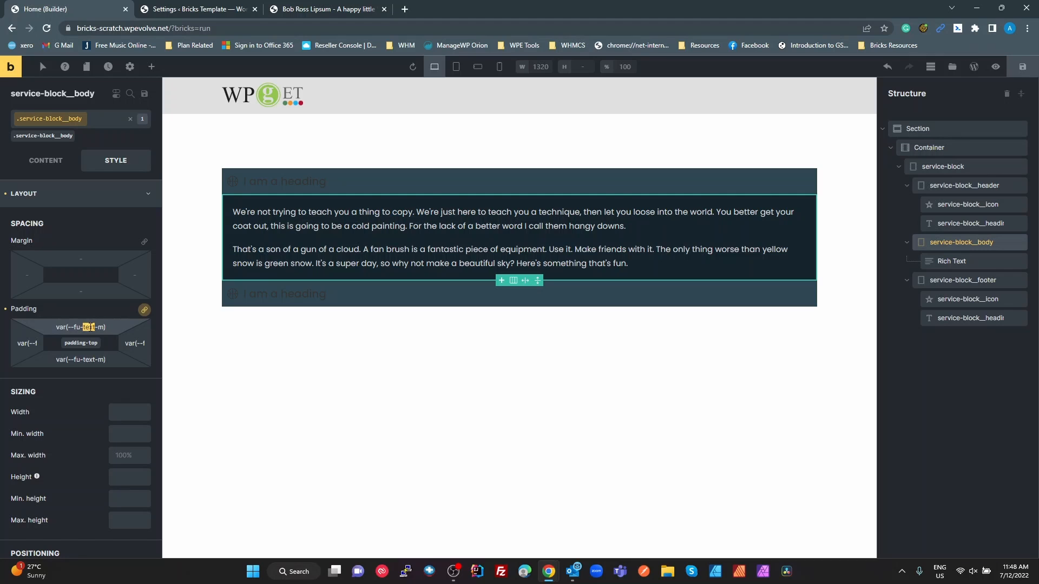
drag(90, 327, 95, 327)
text(sp-)
text(s)
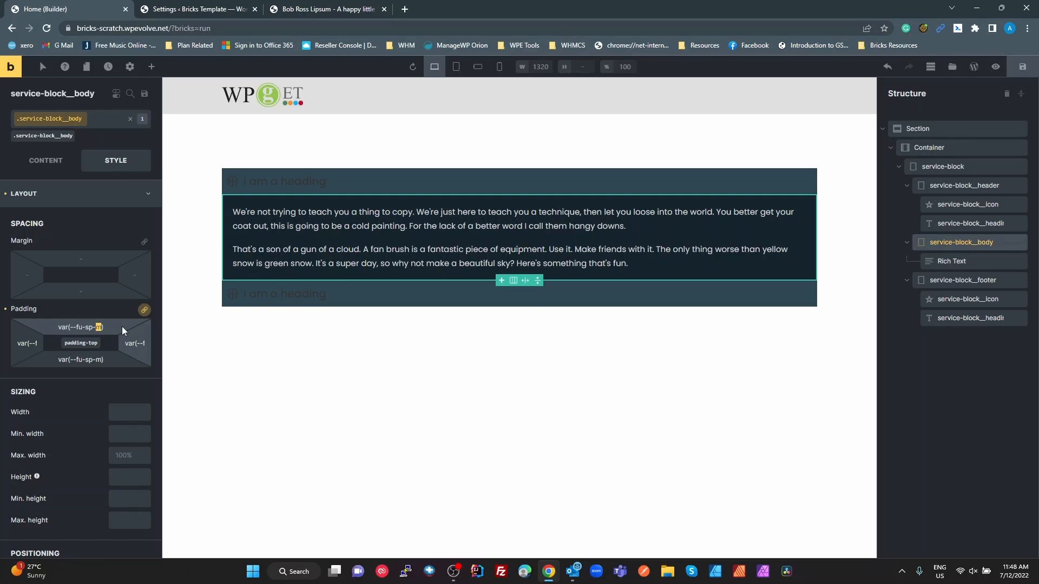
drag(103, 327, 58, 326)
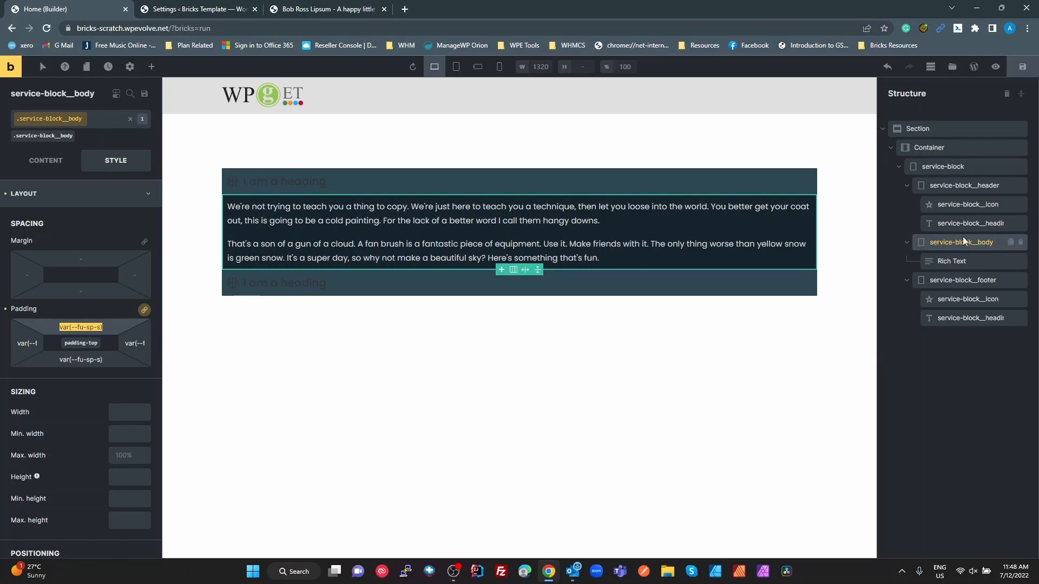
click(981, 192)
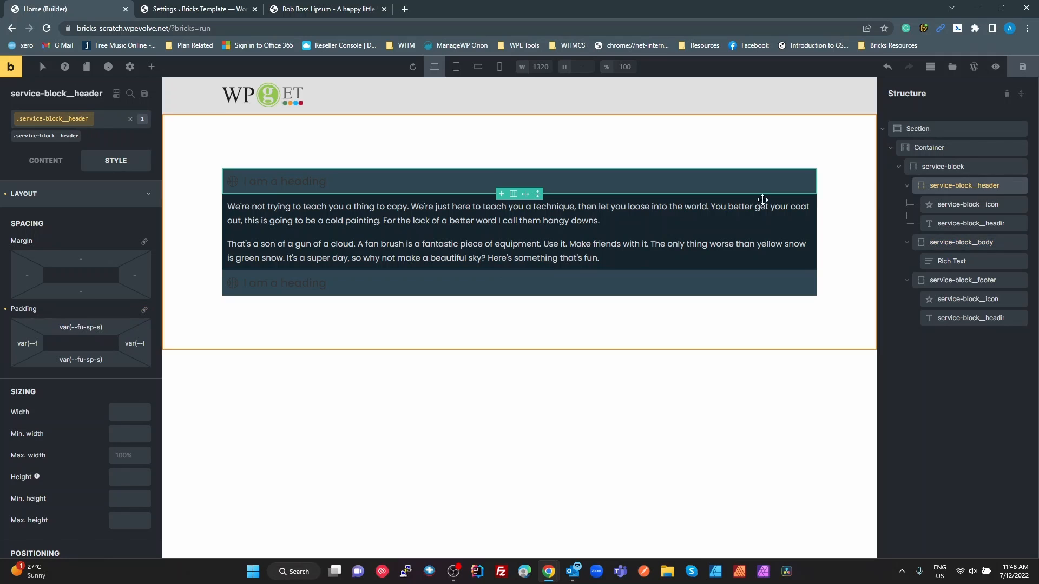
click(939, 283)
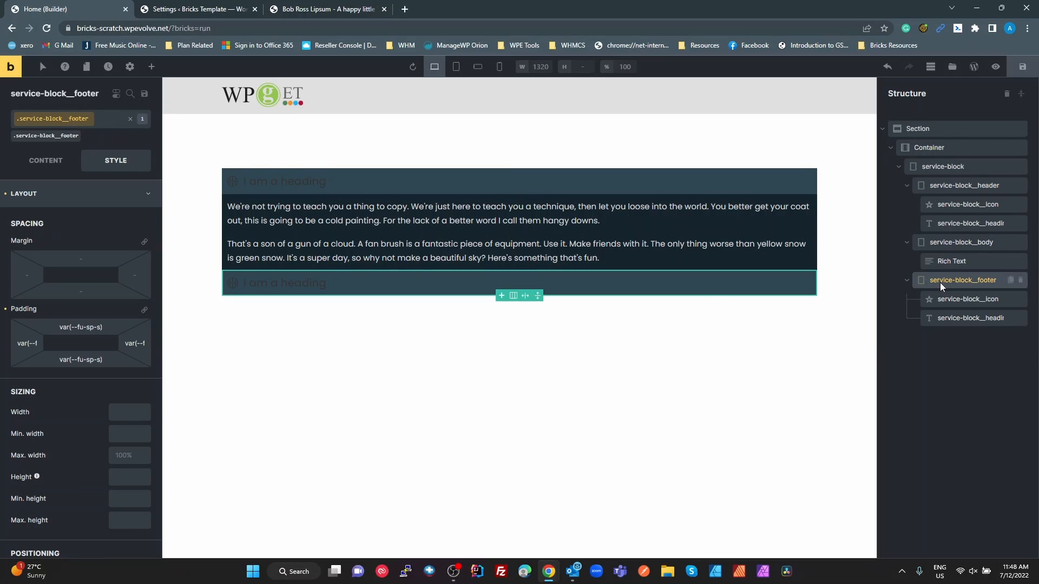
click(947, 242)
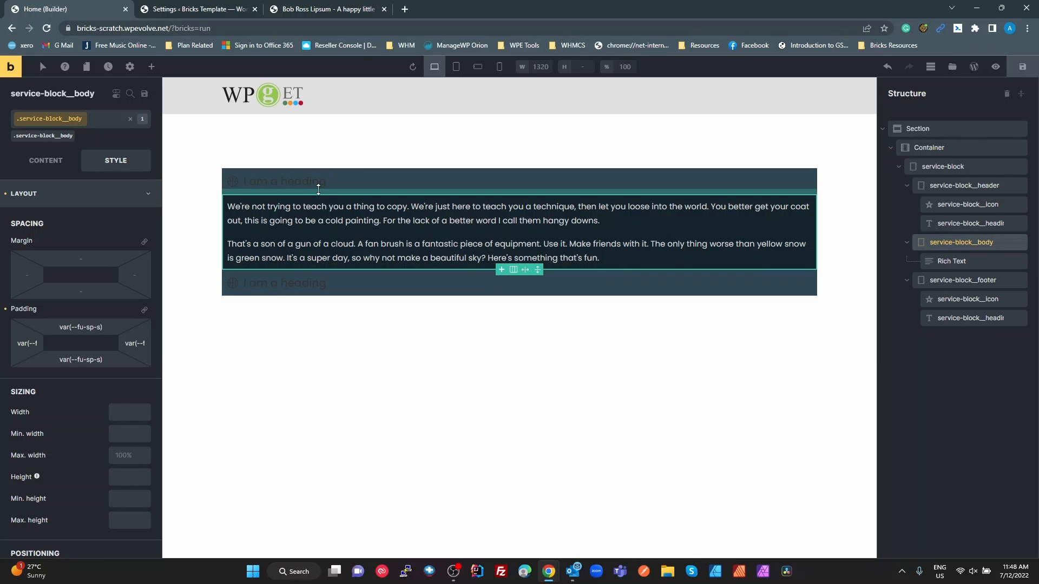
Check the header icon's fill in the Figma design and set the service-block__icon class's colour to Accent (#1fe26d) in Bricks
click(233, 183)
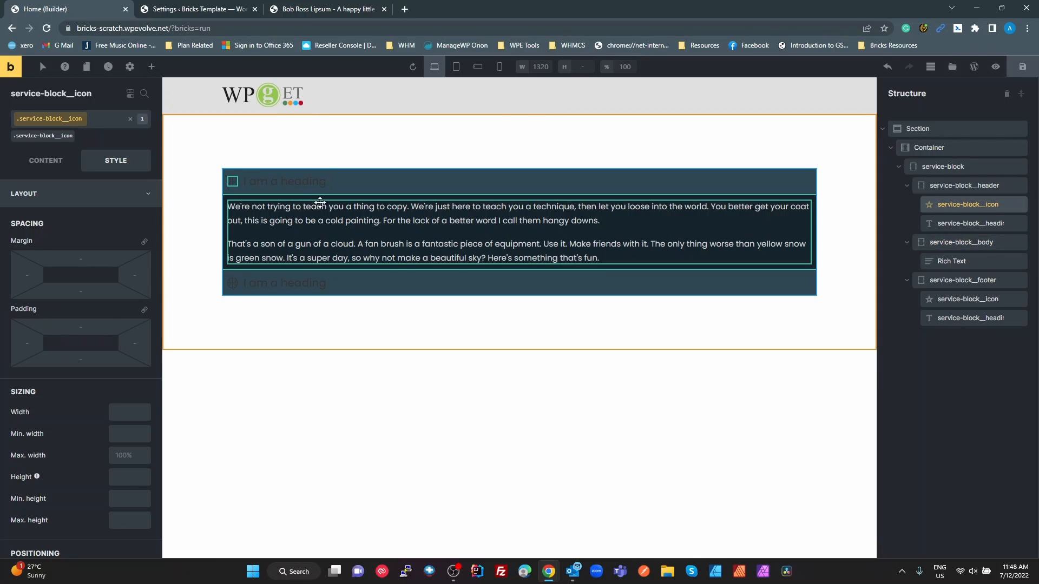
key(alt+Tab)
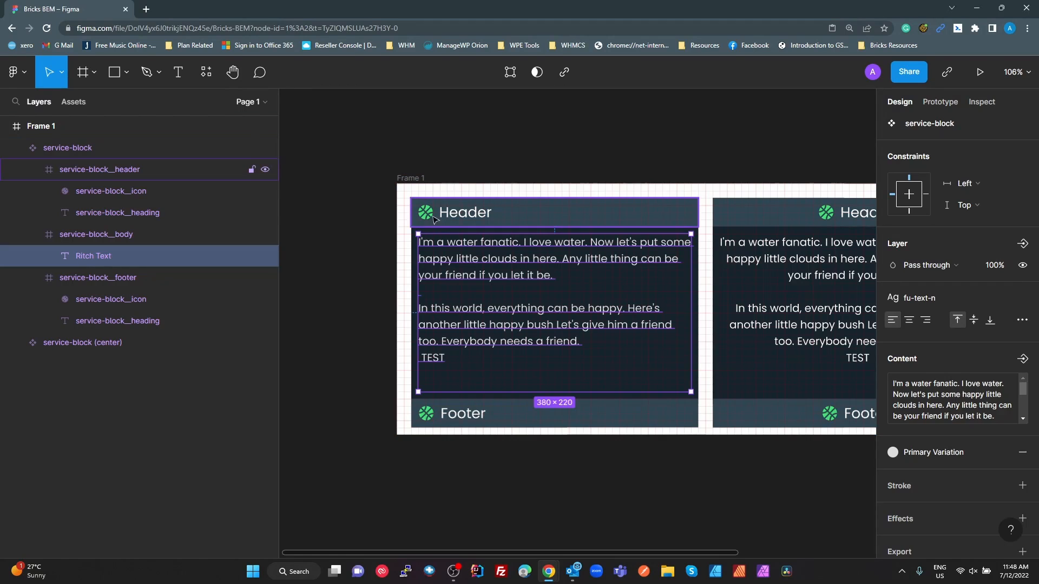
click(425, 213)
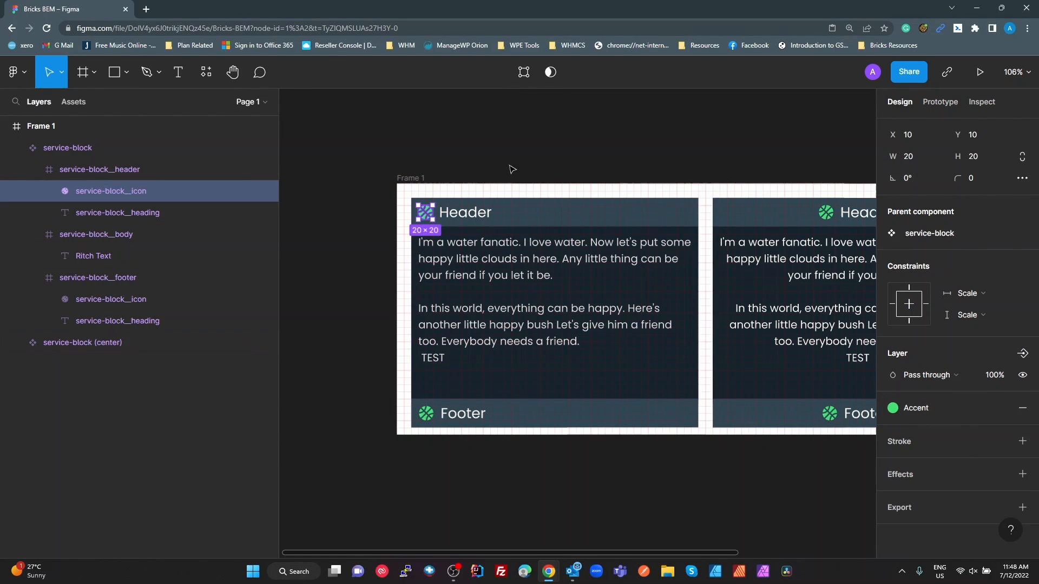
key(alt+Tab)
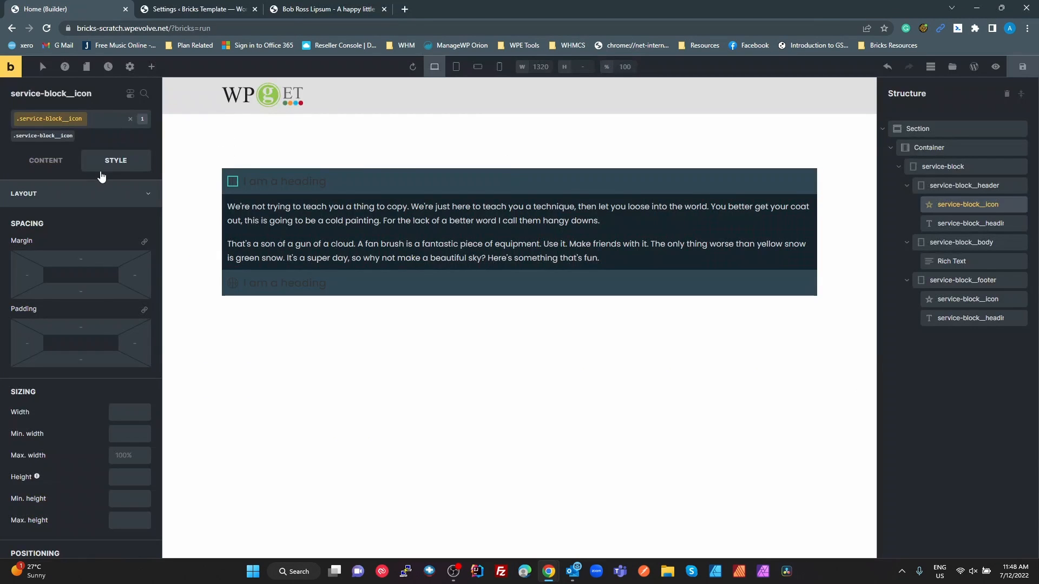
click(90, 201)
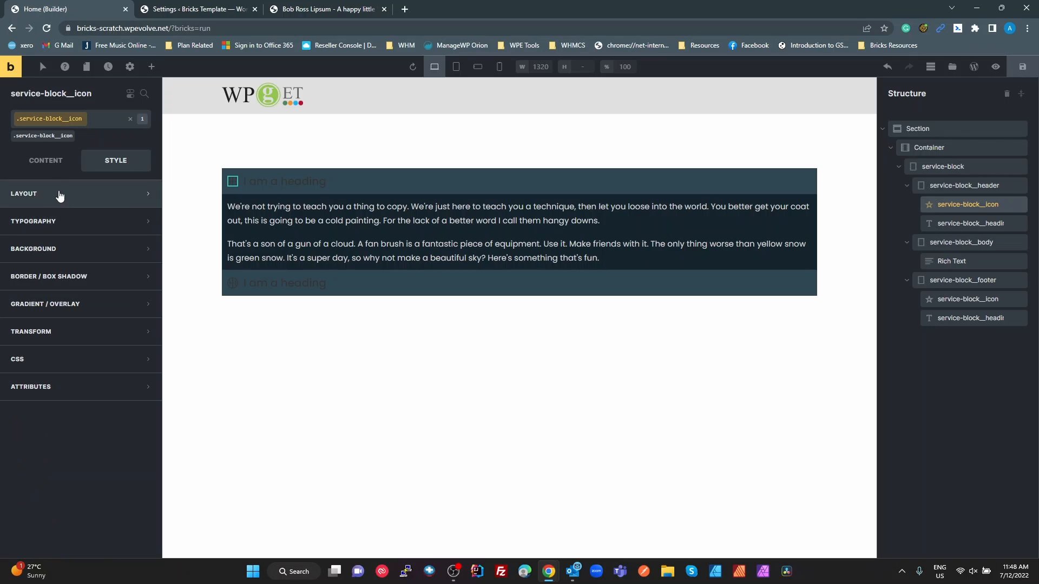
click(45, 166)
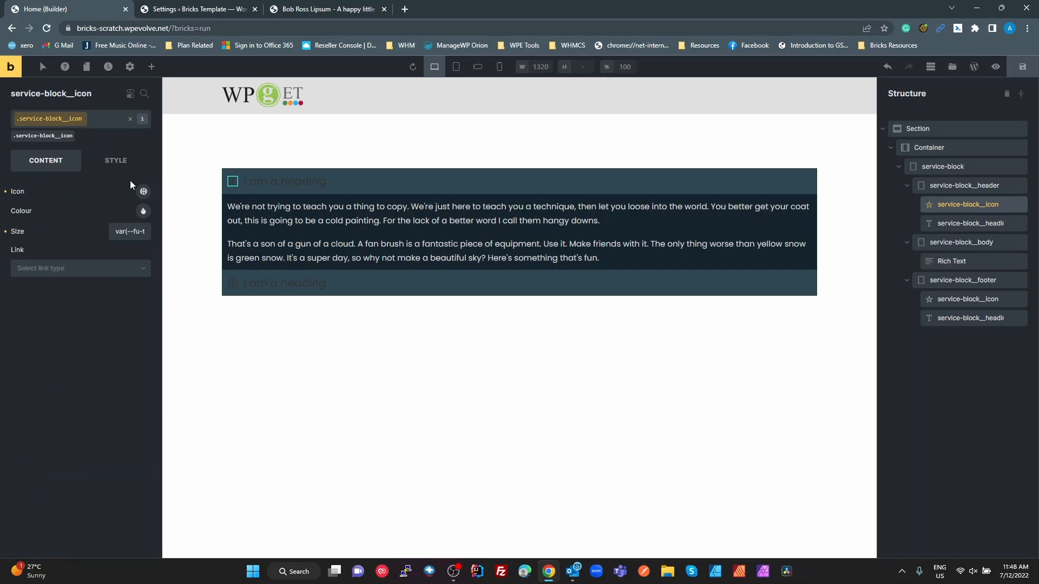
click(143, 211)
click(89, 237)
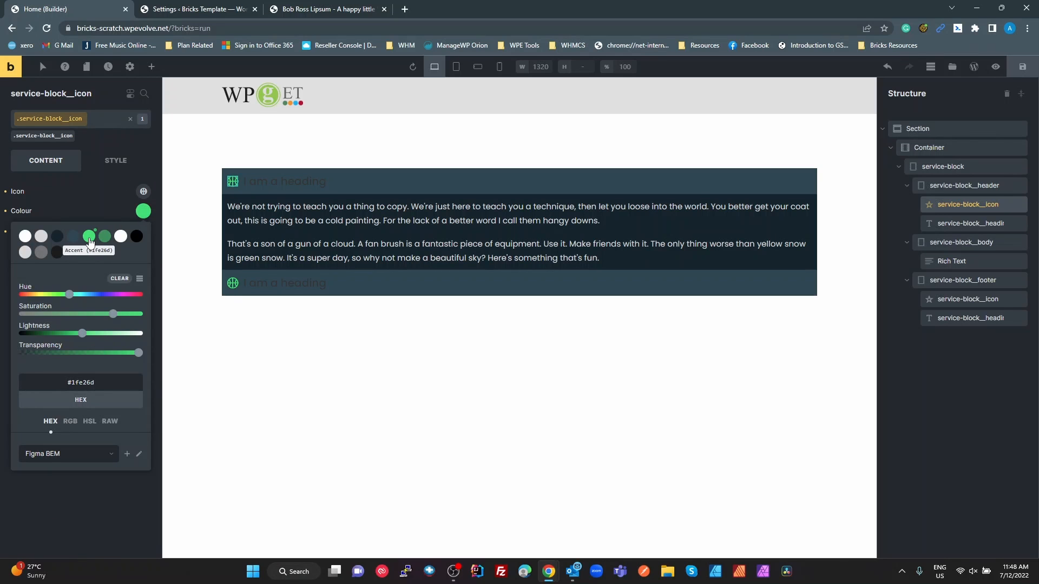
Check the header text's fill in the Figma design and set the service-block__heading class's typography colour to White (#ffffff) in Bricks
key(alt+Tab)
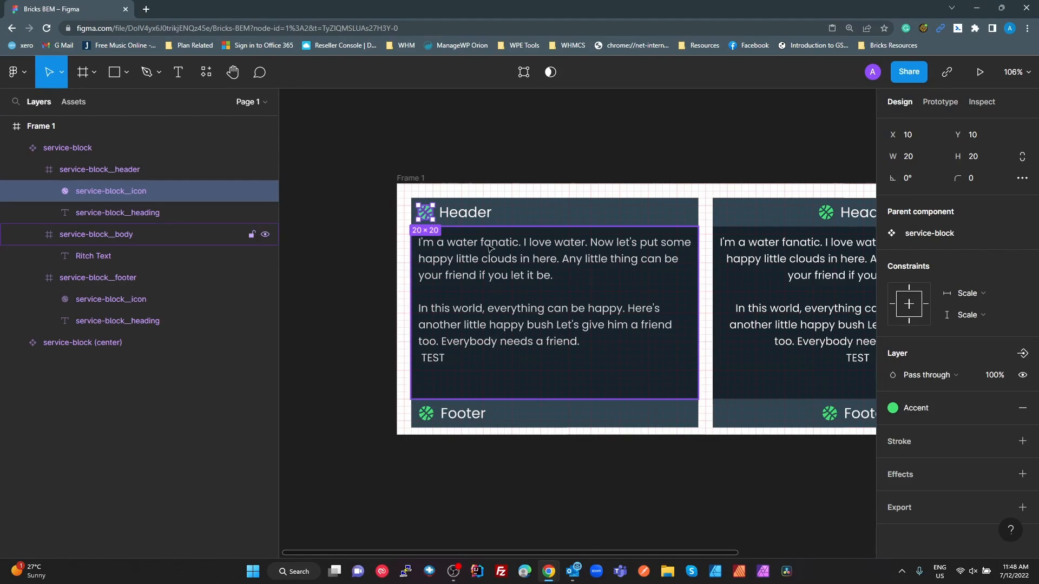
click(472, 219)
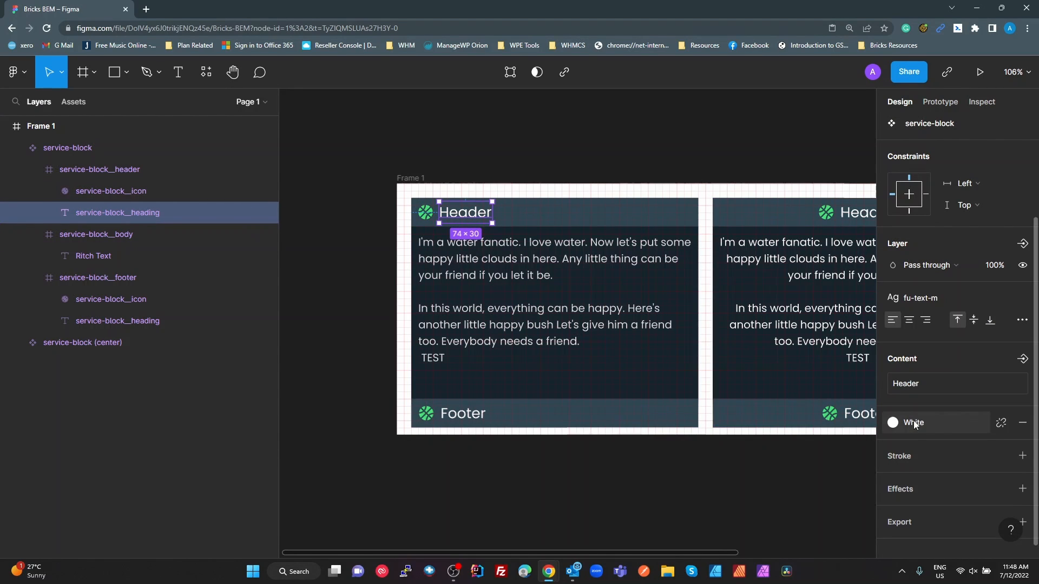
key(alt+Tab)
click(295, 188)
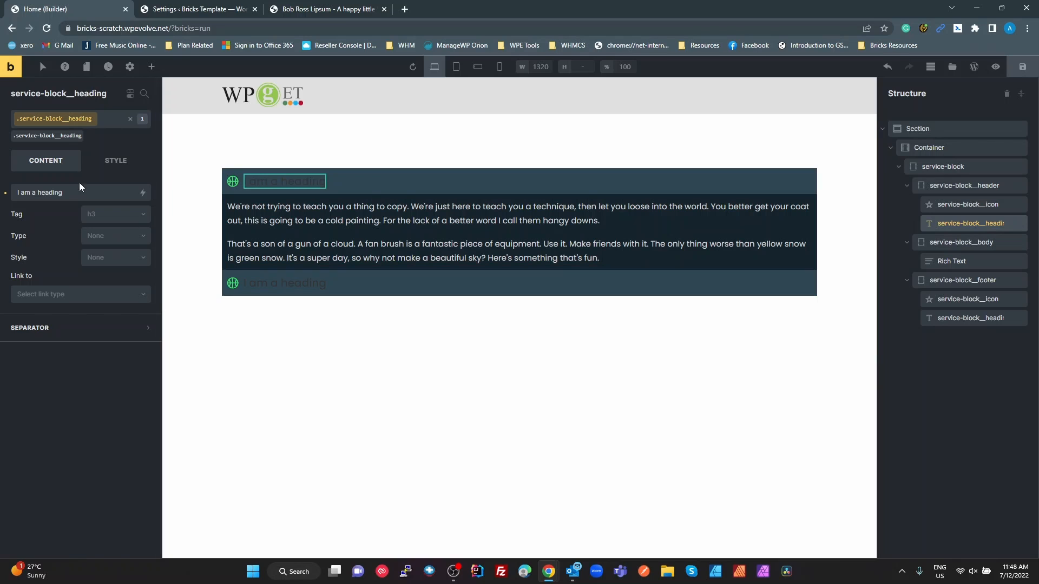
click(122, 160)
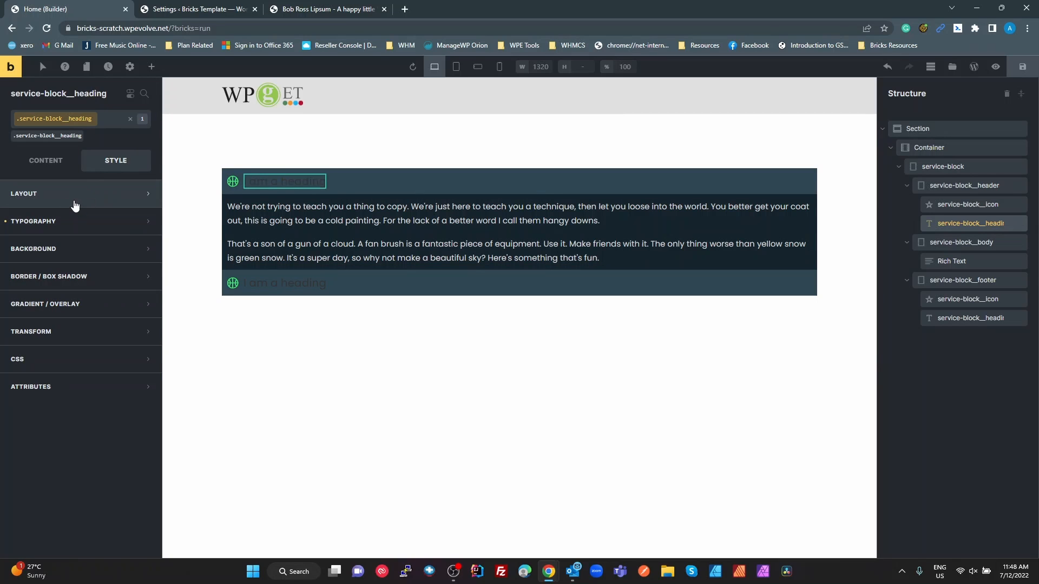
click(74, 228)
click(144, 247)
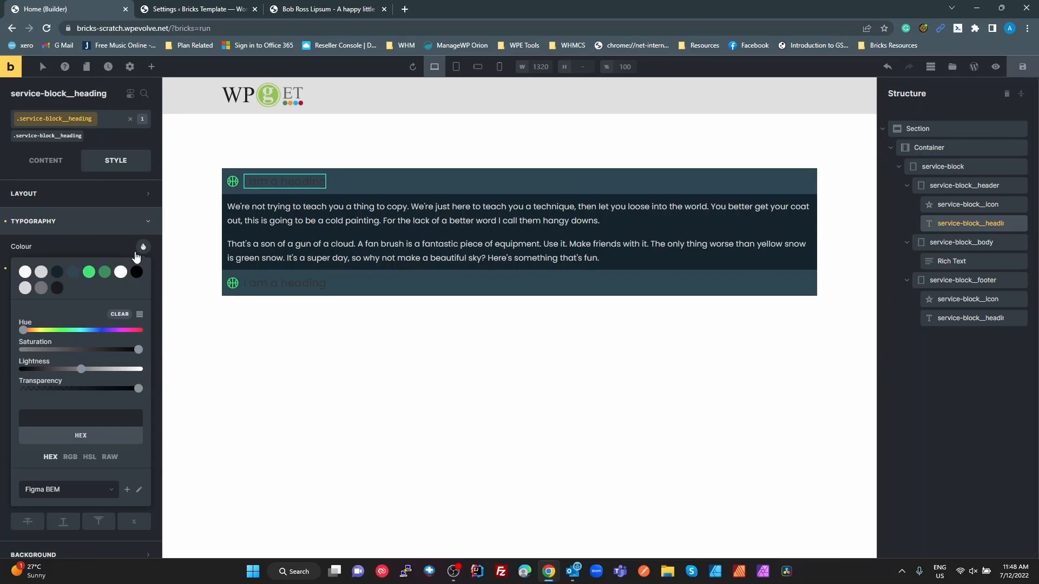
click(118, 274)
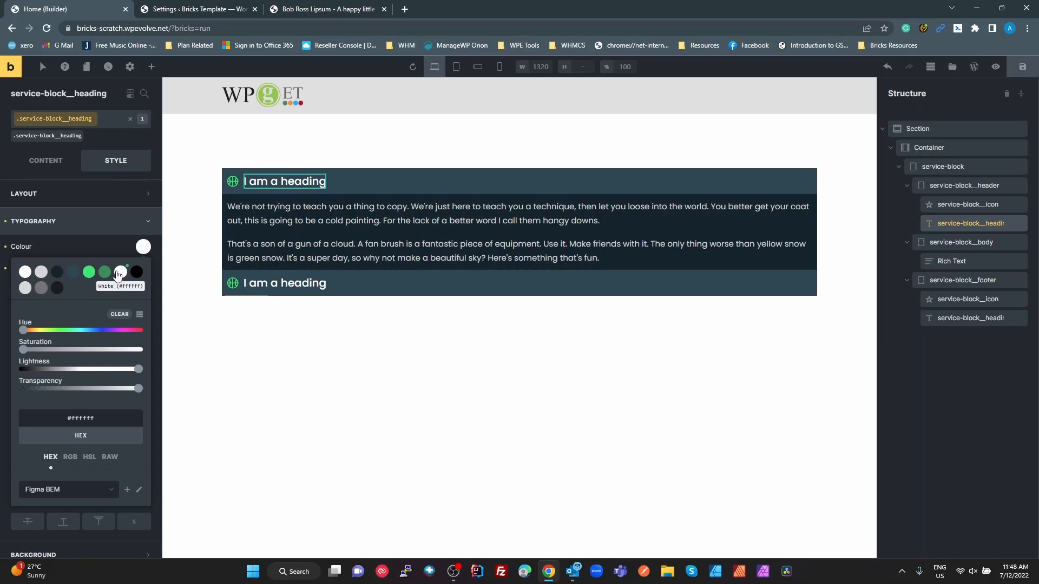
click(371, 239)
click(395, 323)
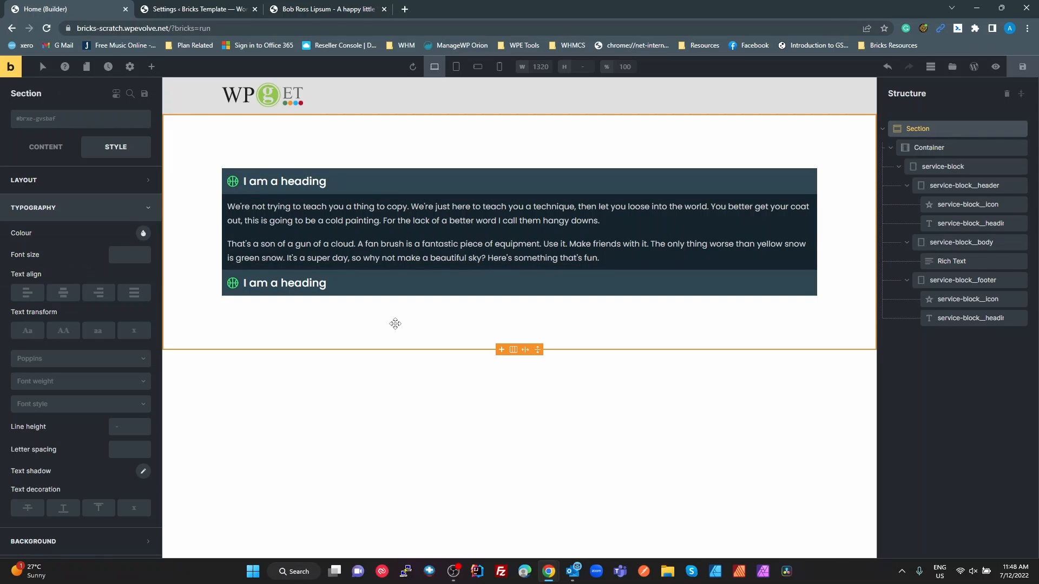
Compare the styled block with the Figma design and review the CSS class list of the service-block element in Bricks
key(alt+Tab)
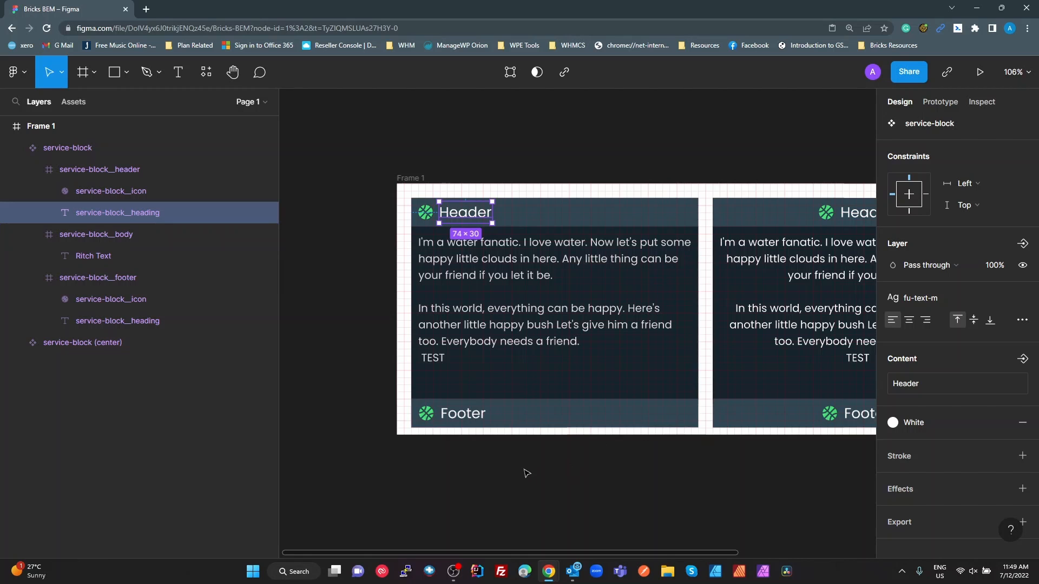
key(alt+Tab)
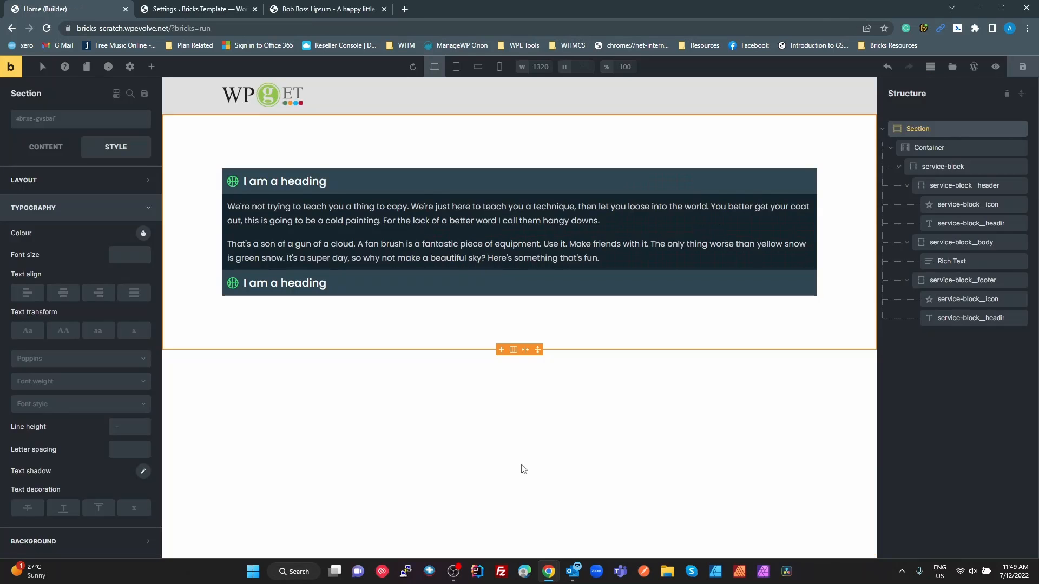
click(376, 196)
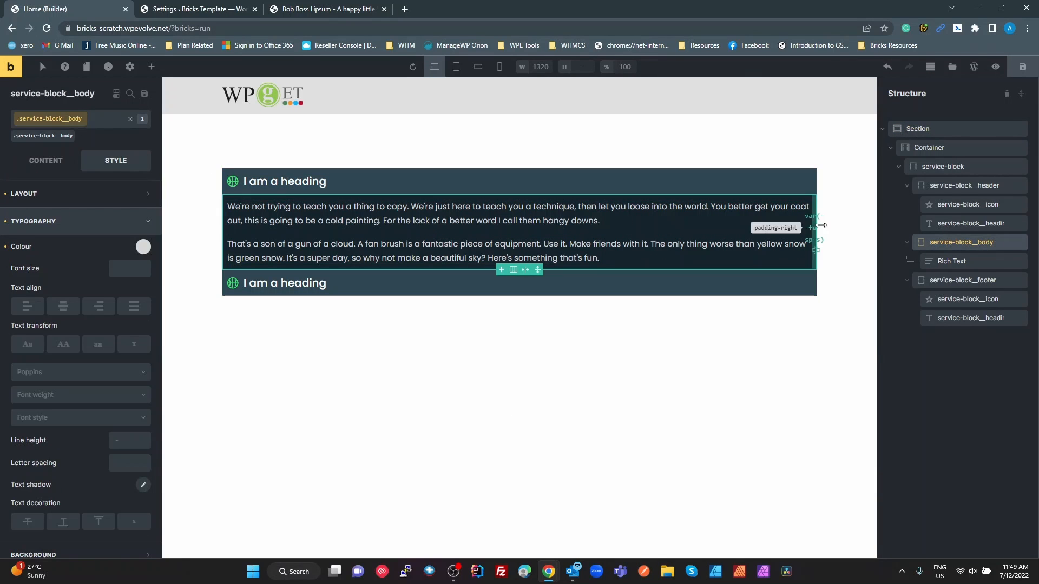
click(936, 168)
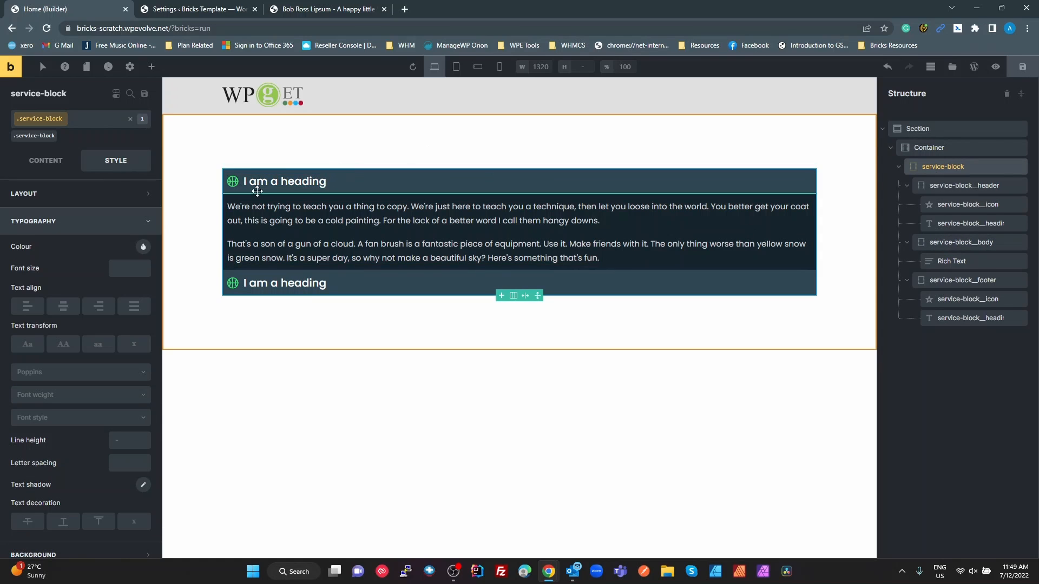
click(81, 118)
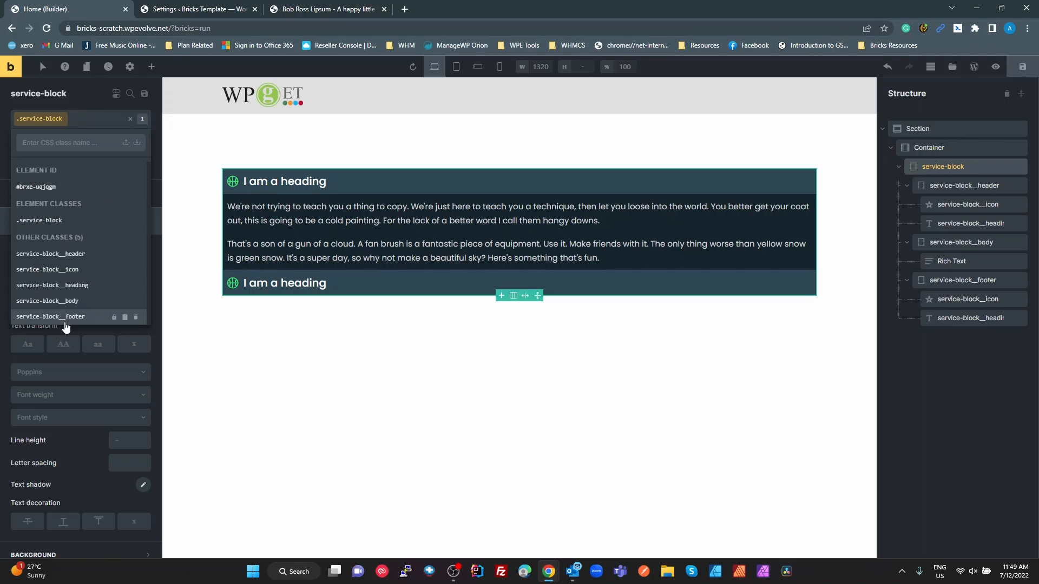
click(968, 400)
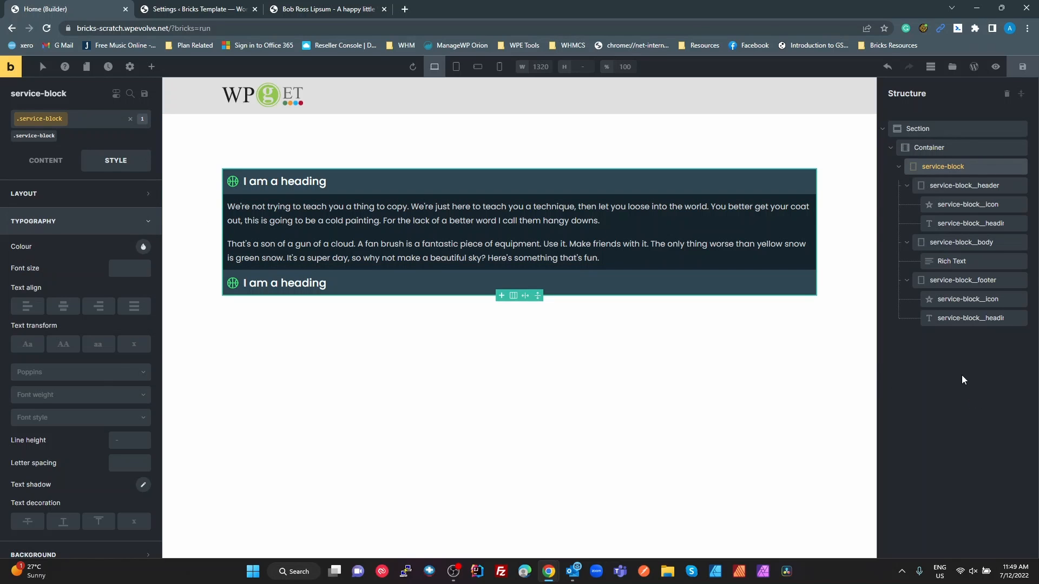
Save the service-block element as a template named service-block with template type Section, and close the template library
right_click(944, 171)
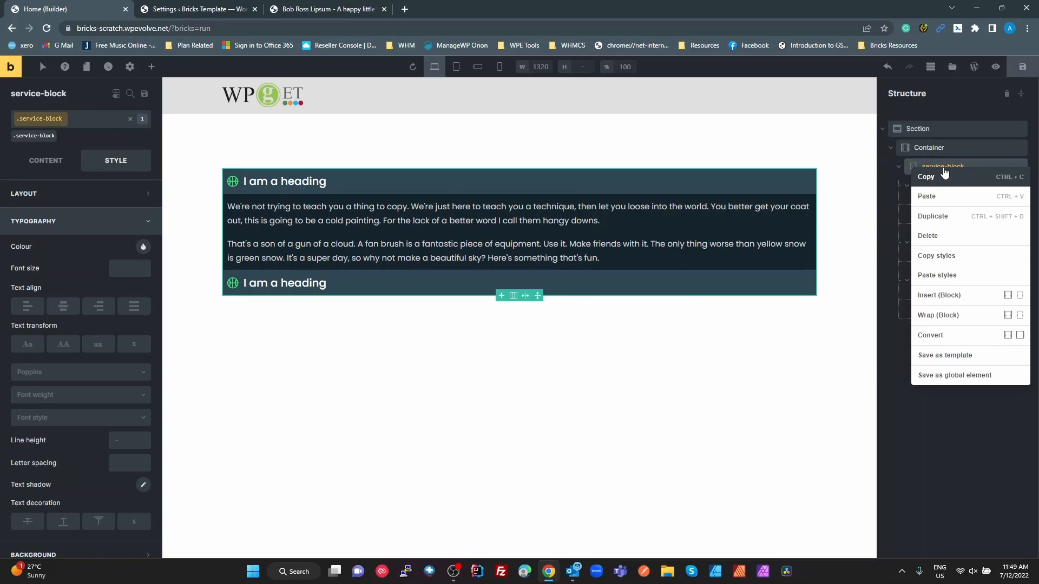
click(980, 357)
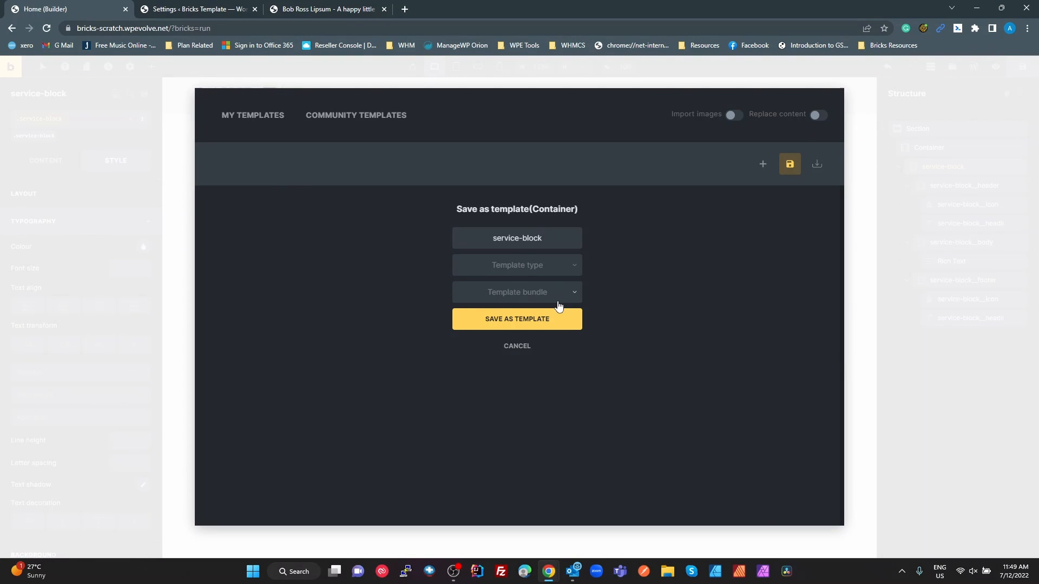
click(551, 273)
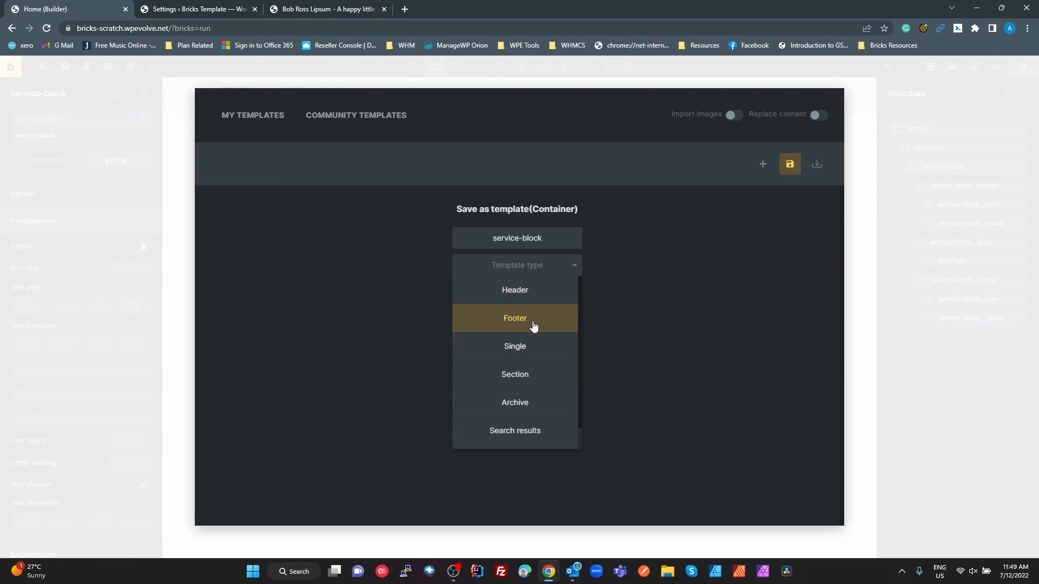
click(535, 372)
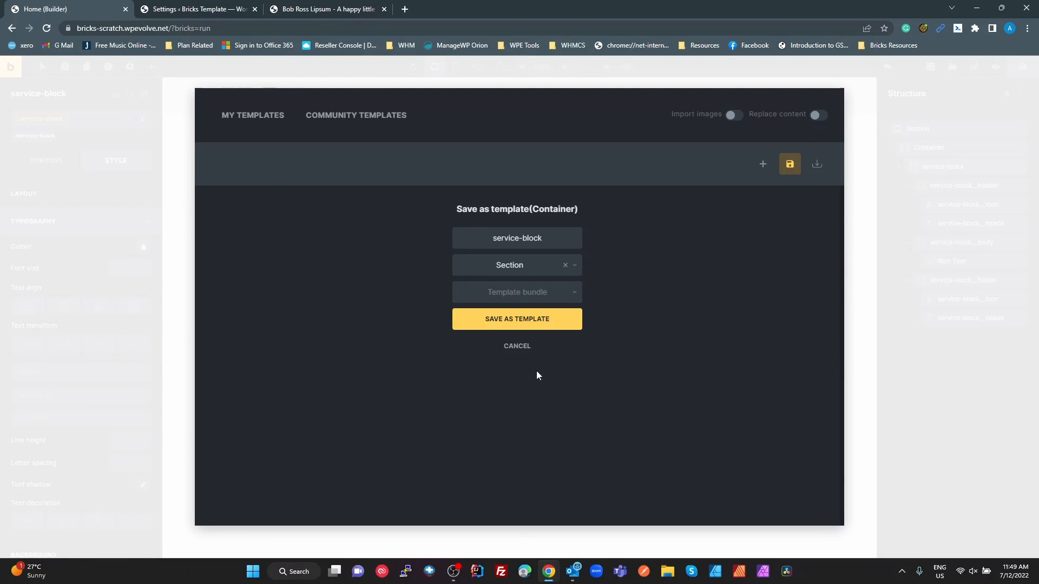
click(522, 324)
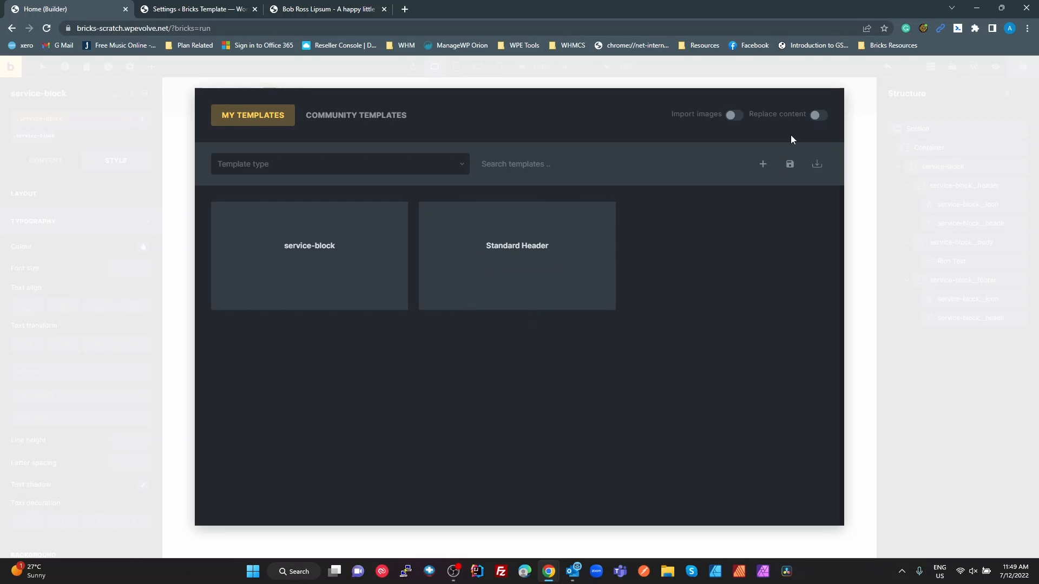
click(861, 117)
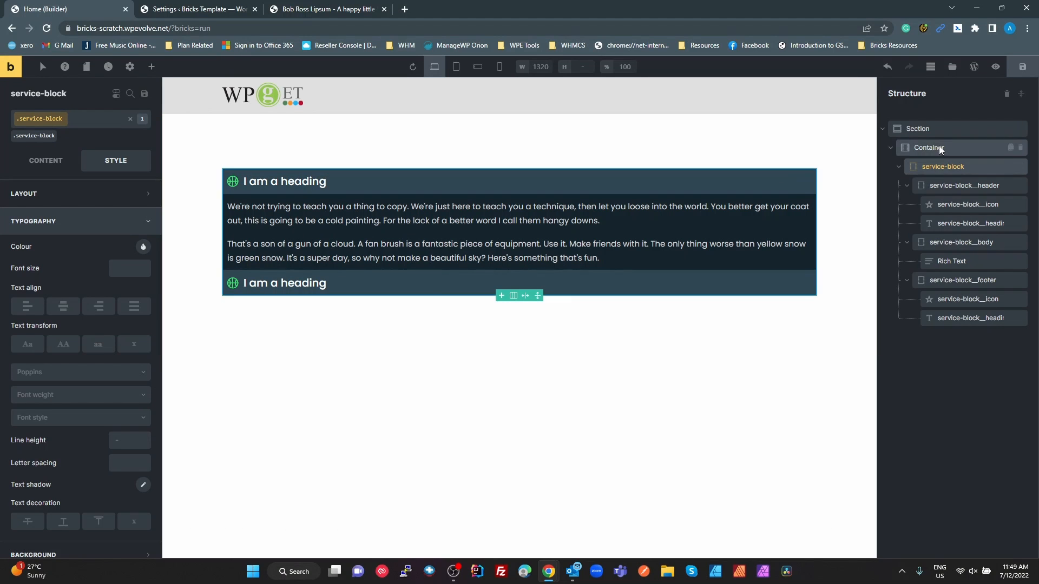
Delete the service-block from the page and set the emptied container's direction to Horizontal (row)
right_click(934, 167)
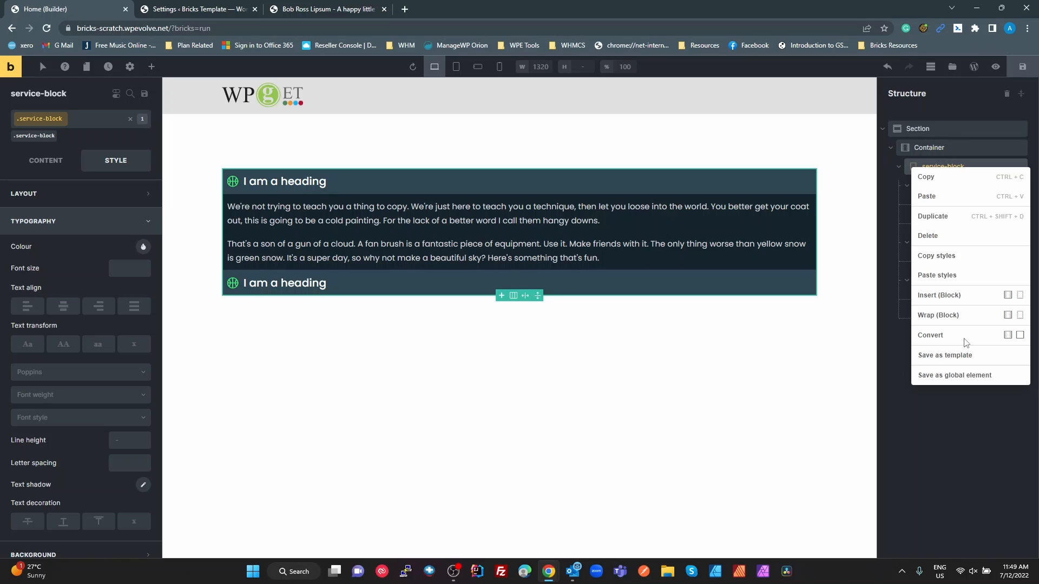
click(945, 234)
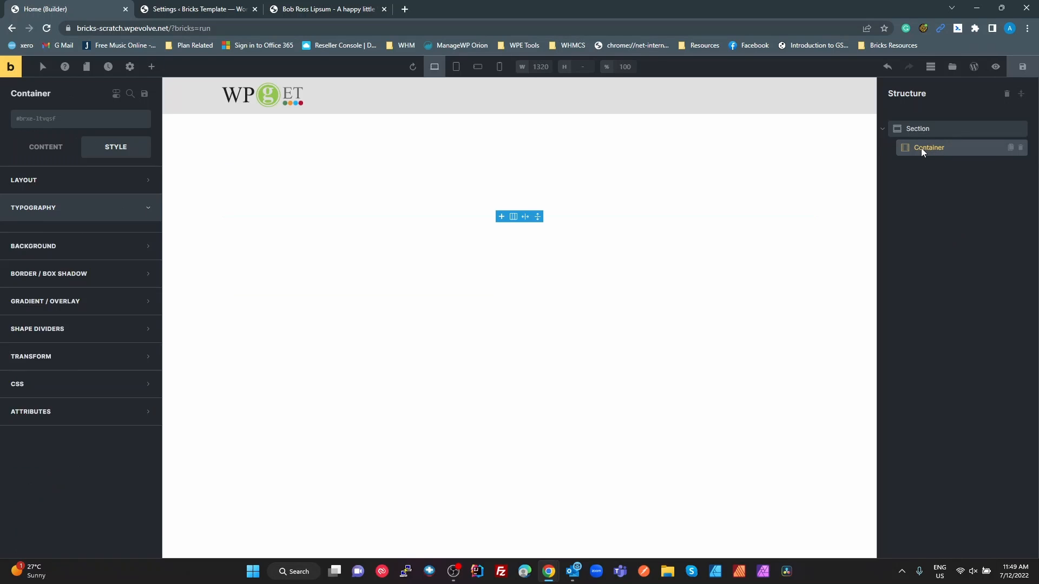
click(921, 148)
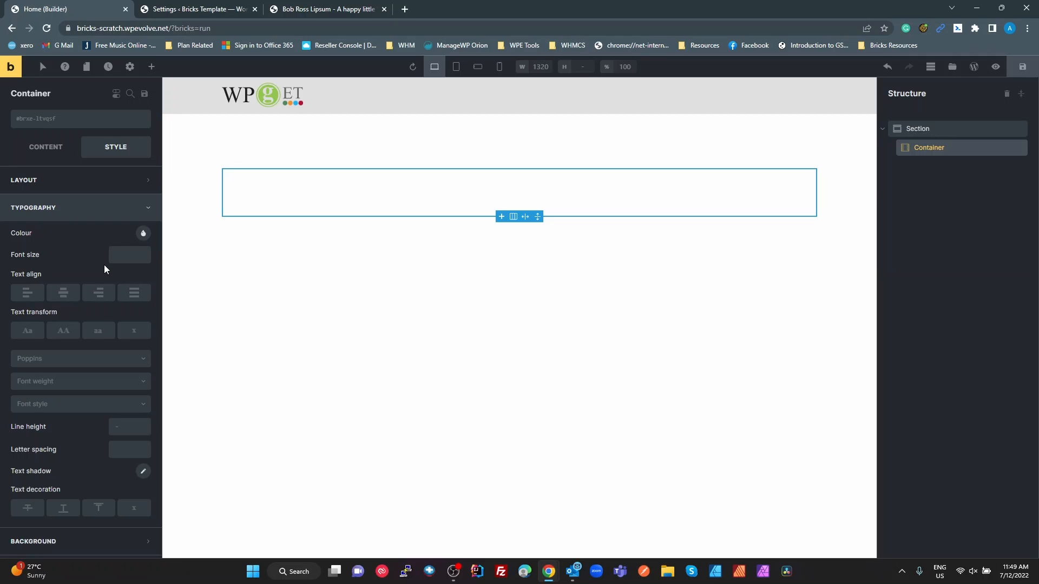
click(46, 147)
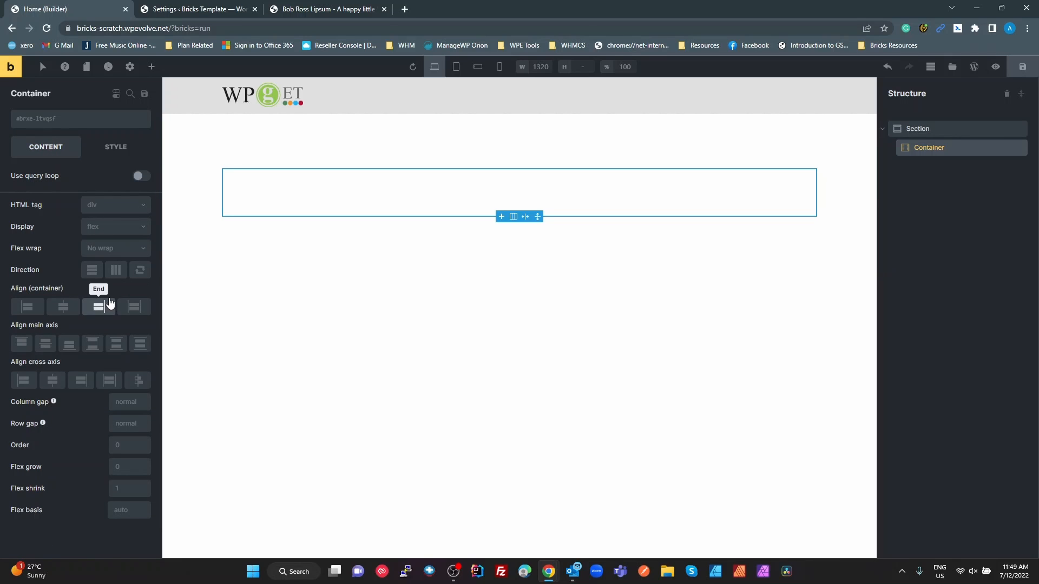
click(112, 272)
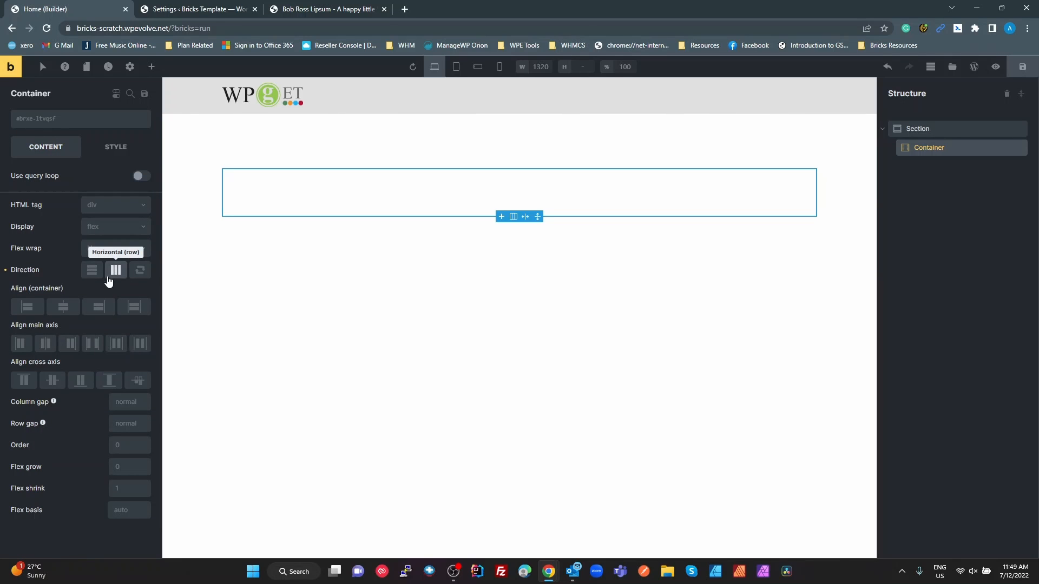
Copy the --fu-sp-n variable name from the Bricks custom CSS and set the container's column gap to var(--fu-sp-n)
click(125, 401)
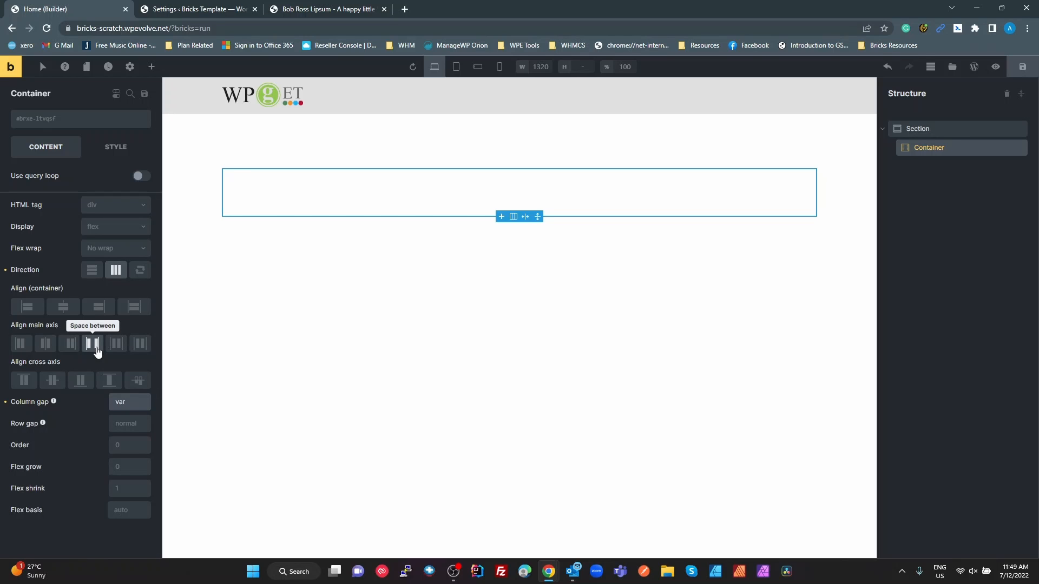
click(216, 9)
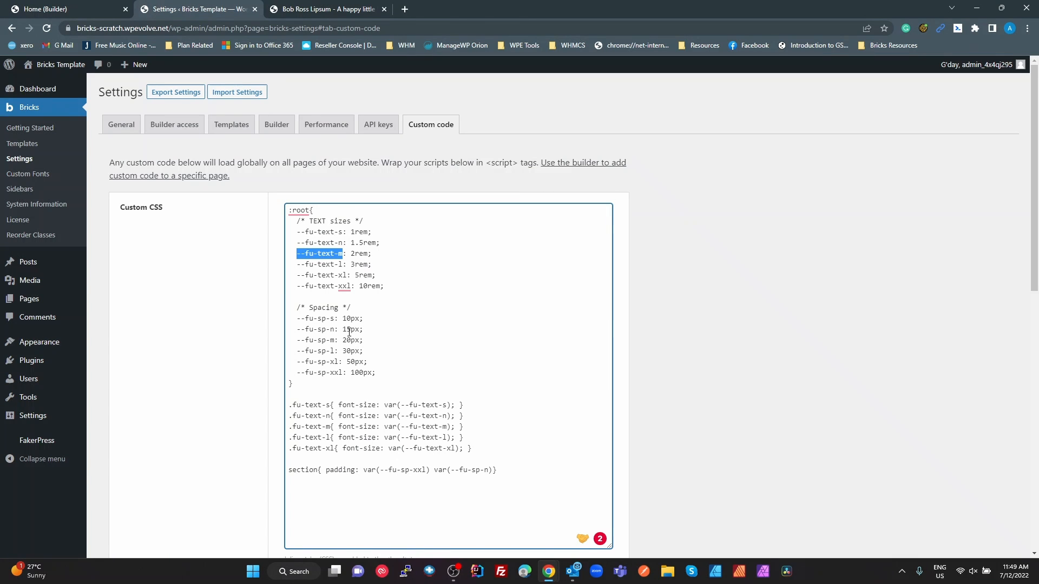
drag(334, 329, 300, 330)
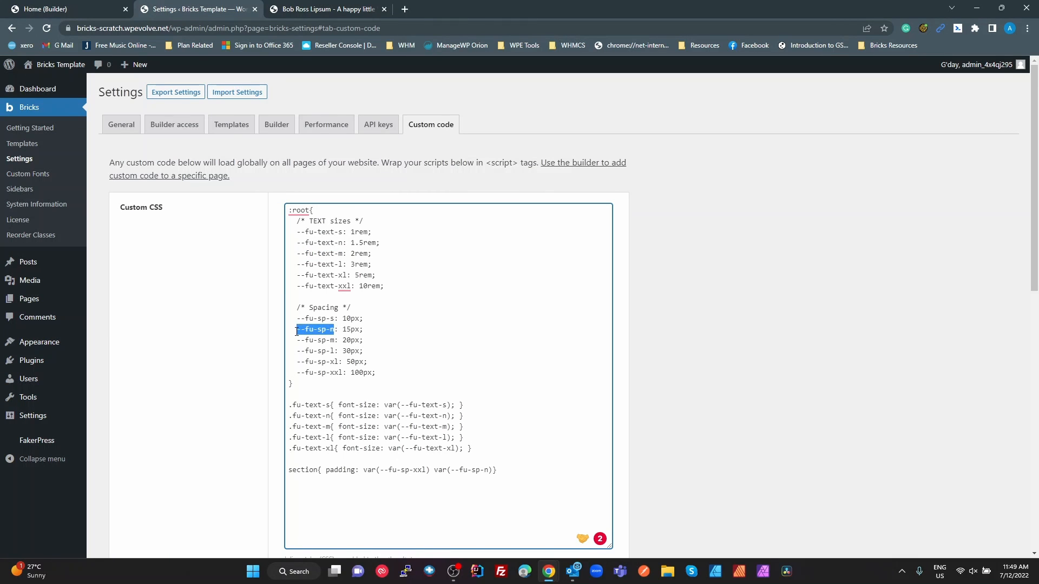
click(75, 9)
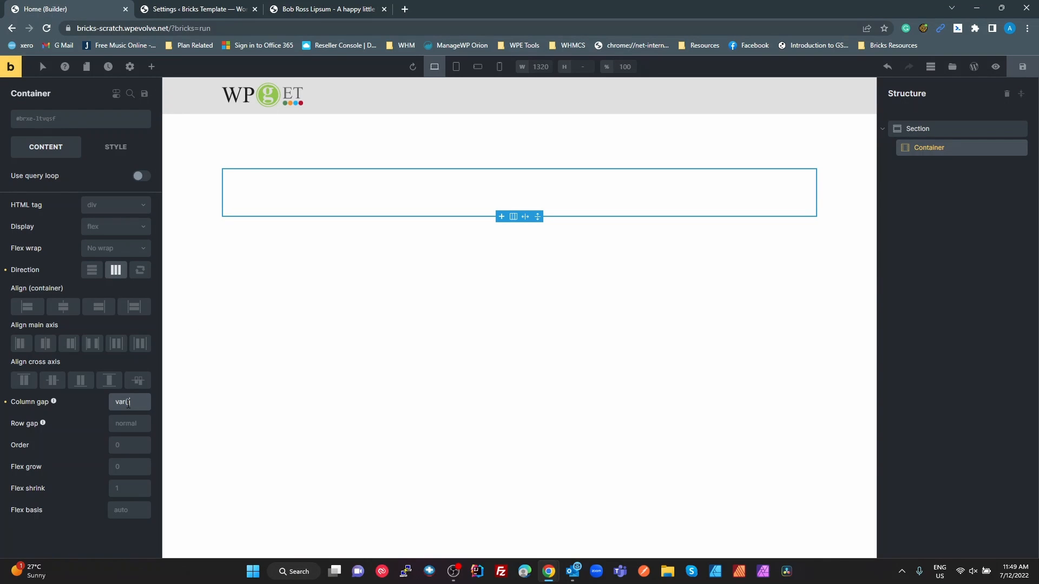
text(--fu-sp-n)
click(301, 190)
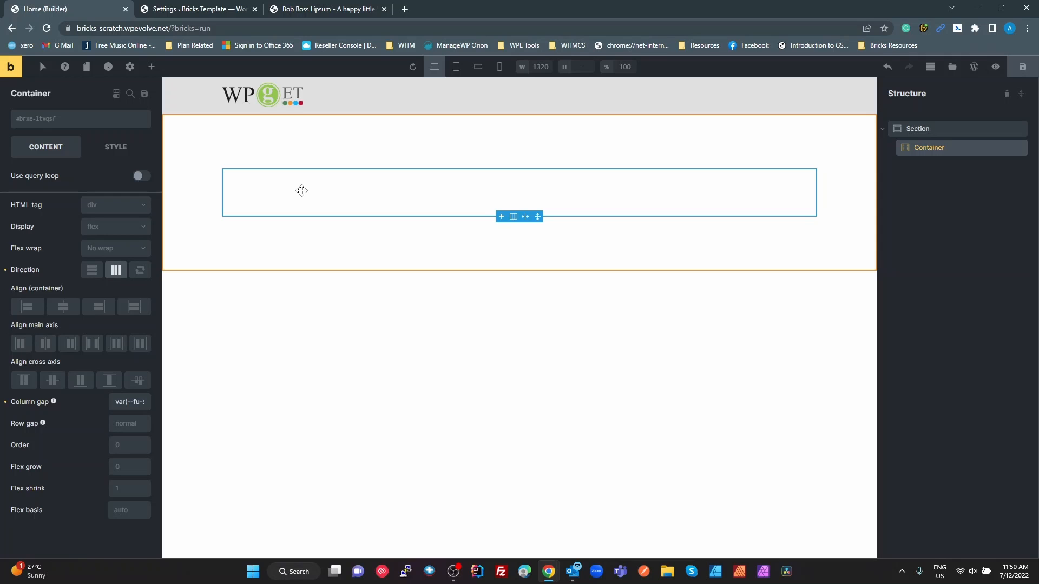
Insert the saved service-block template into the page and nest it inside the container
click(952, 66)
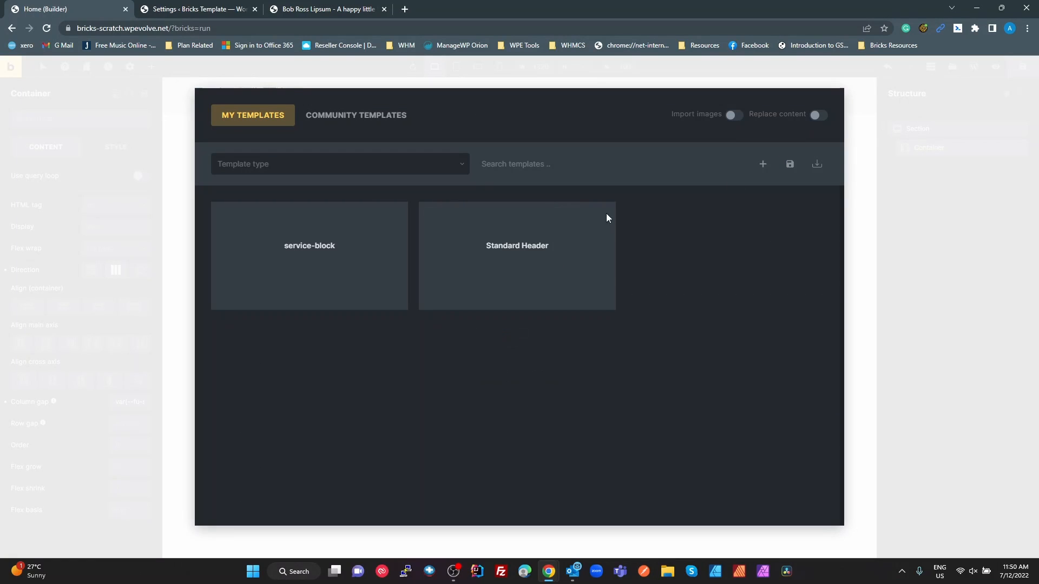
click(322, 264)
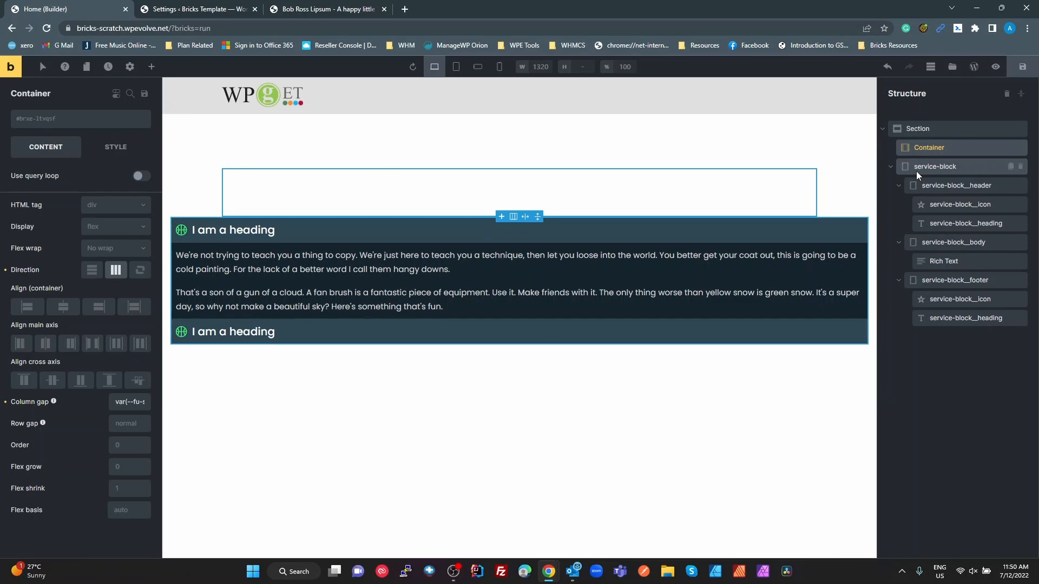
drag(919, 169, 950, 147)
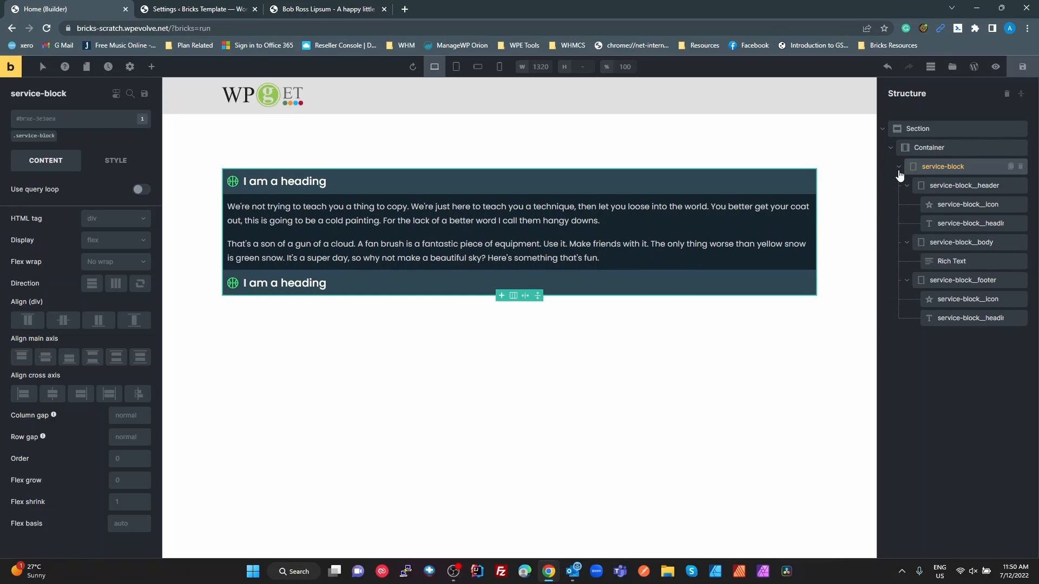
click(899, 170)
Duplicate the service-block twice to form three columns, and check the container's column gap
right_click(942, 167)
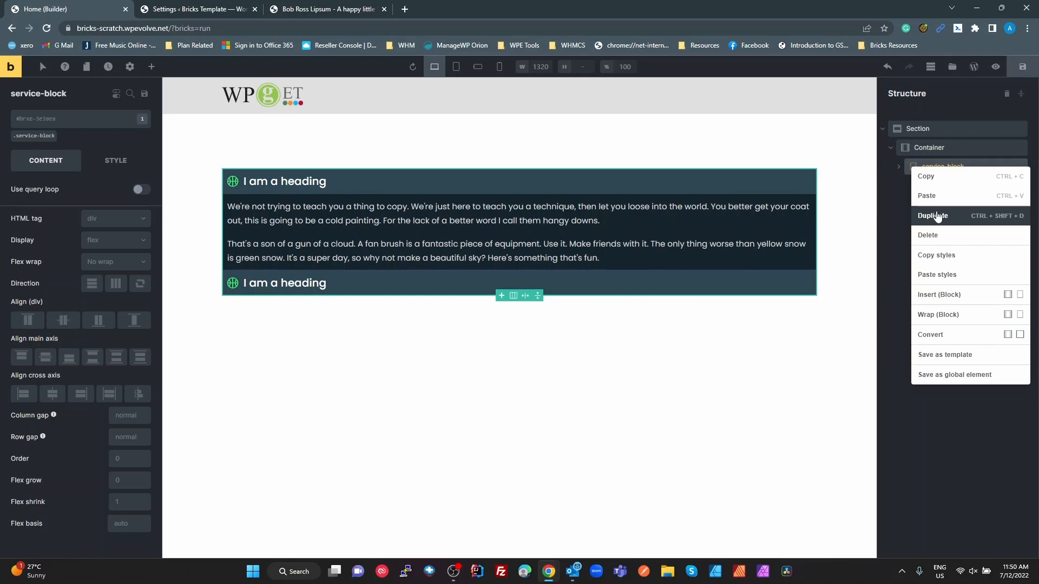
click(937, 216)
right_click(940, 183)
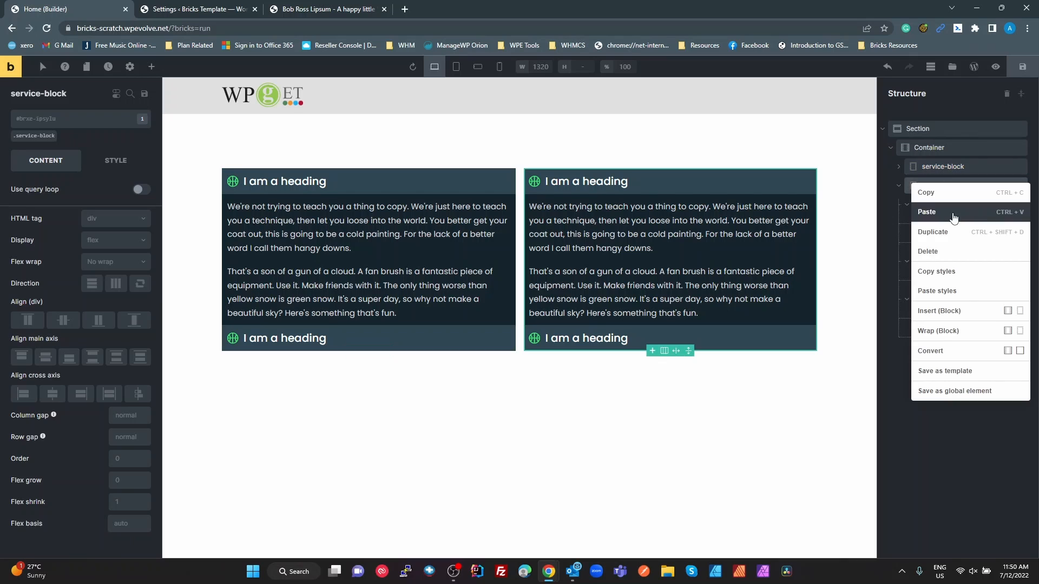
click(943, 231)
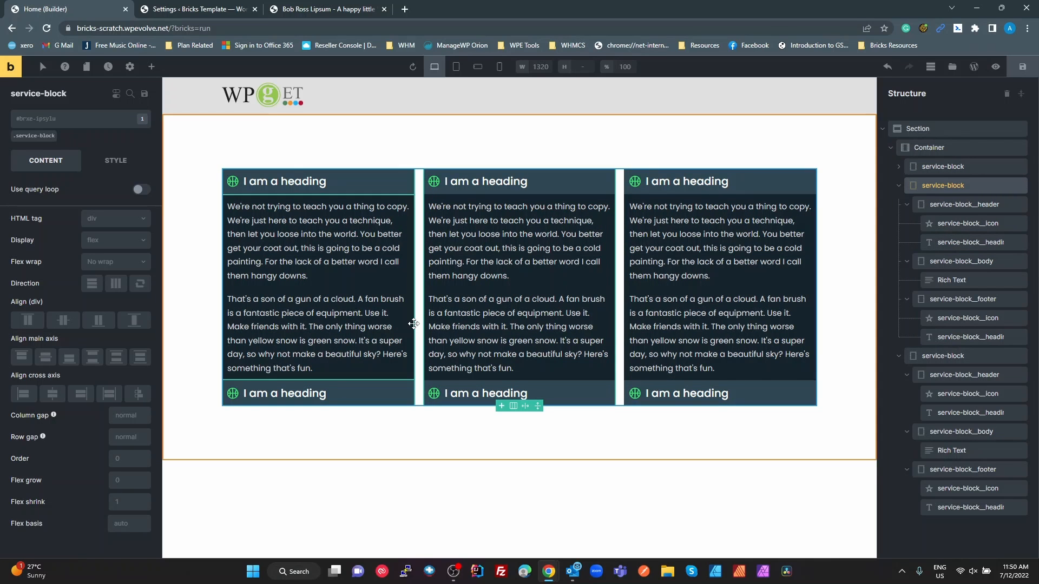
click(931, 148)
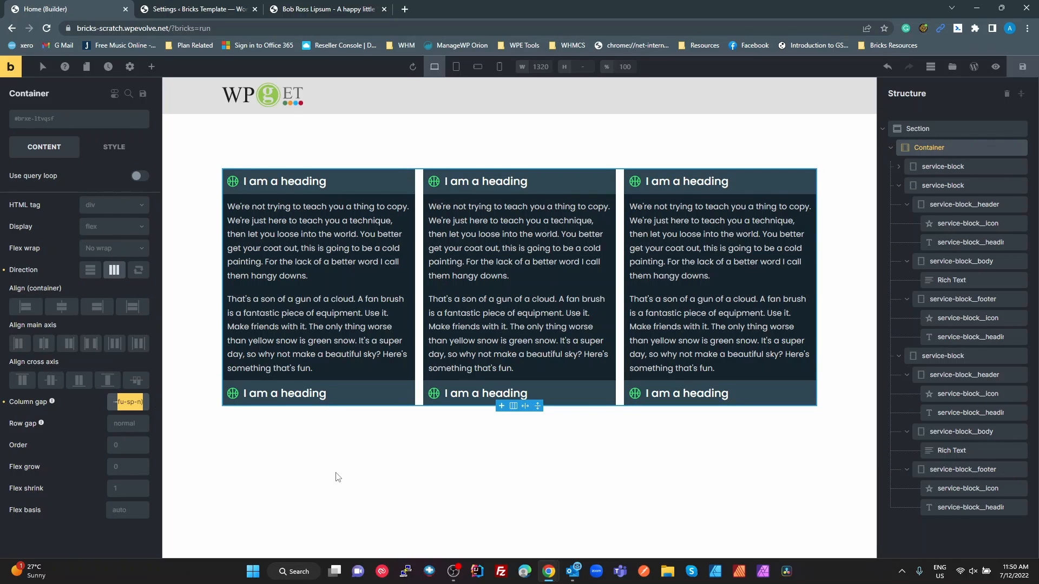
Delete the second paragraph from the middle service-block's body text
click(514, 357)
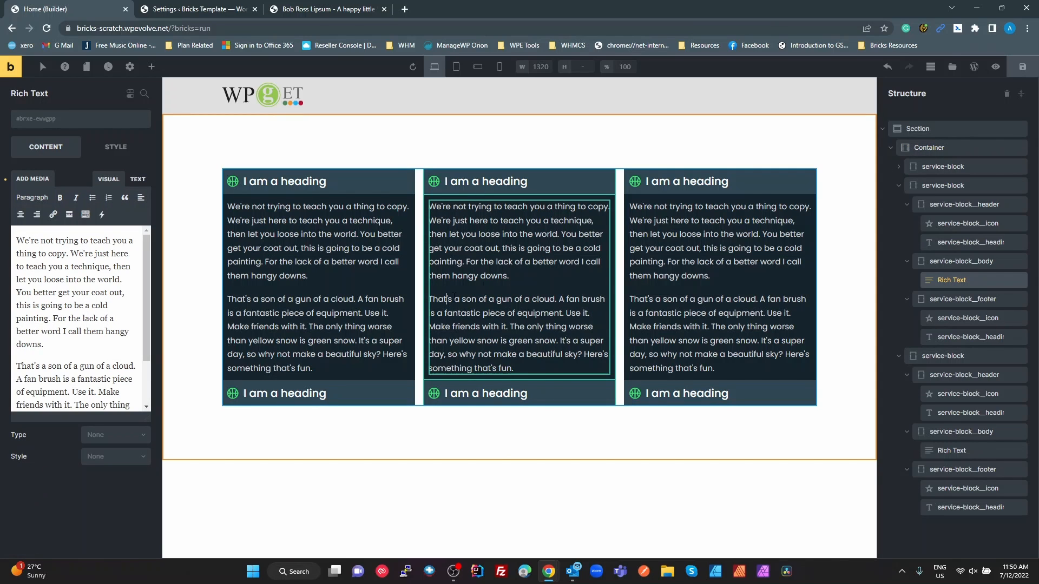
drag(429, 300, 554, 363)
key(Delete)
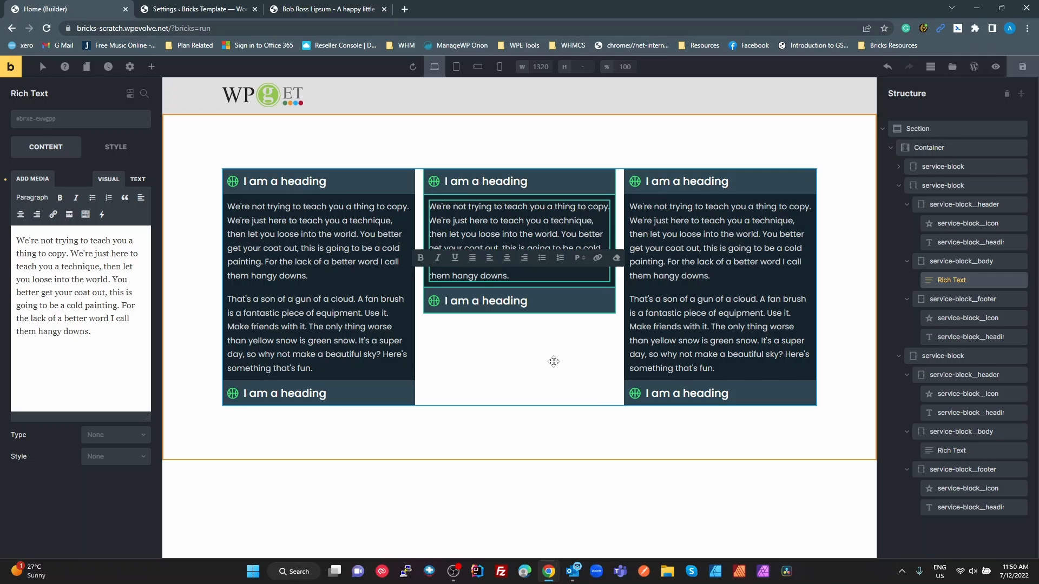
click(613, 428)
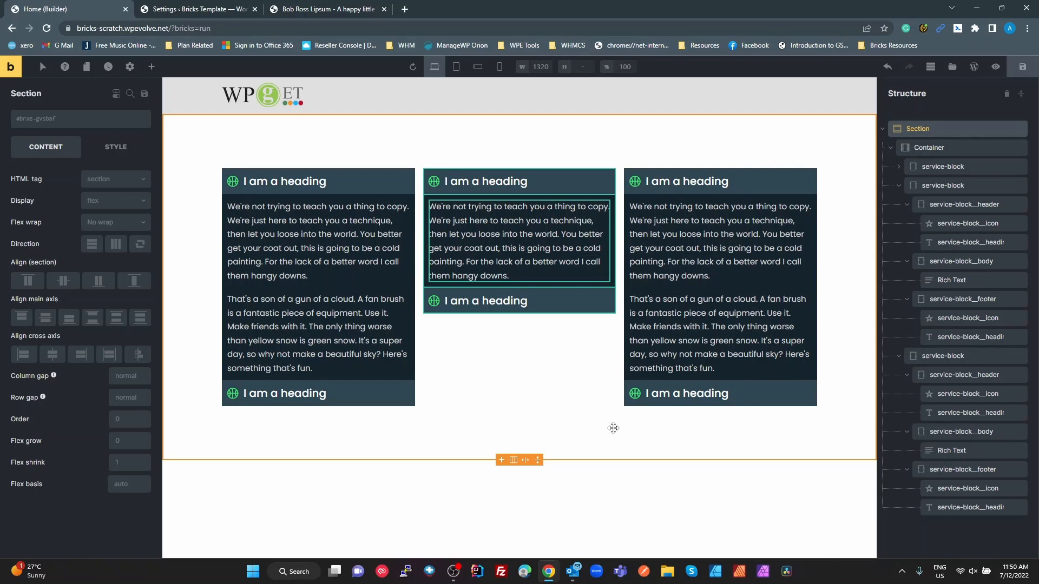
Set the top margin of the service-block__footer class to auto
click(604, 308)
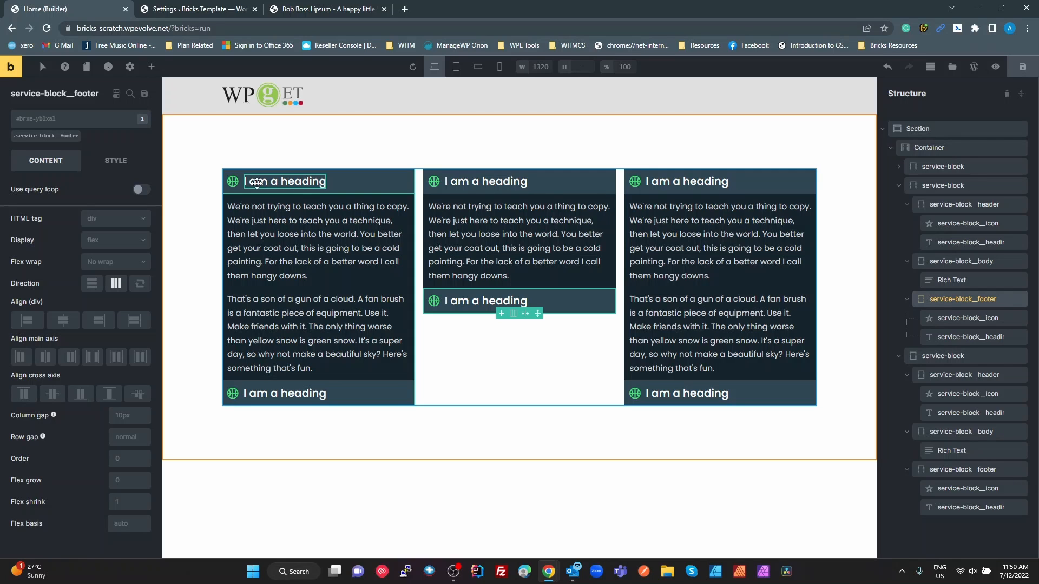
click(45, 136)
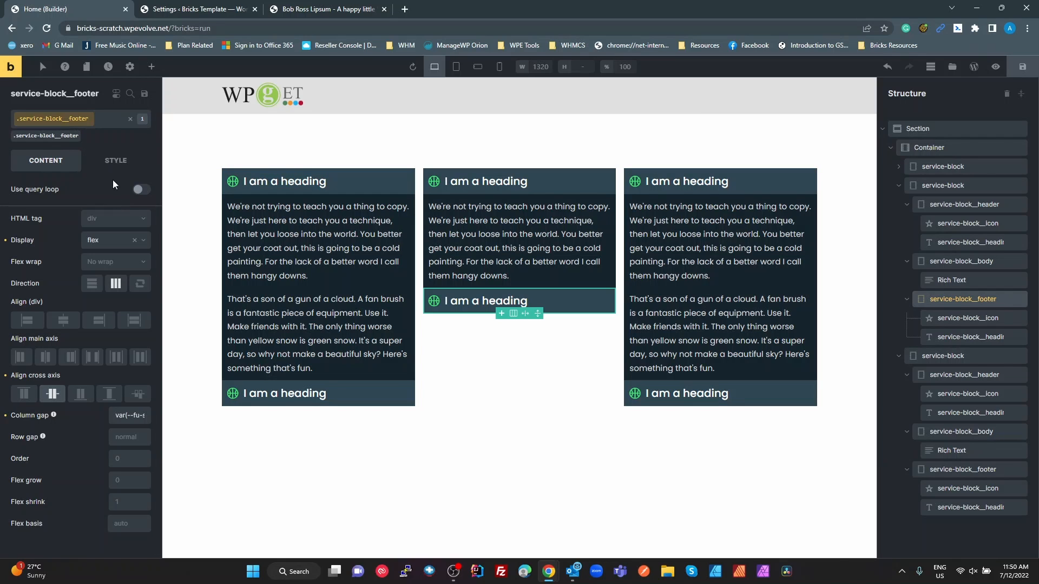
click(116, 161)
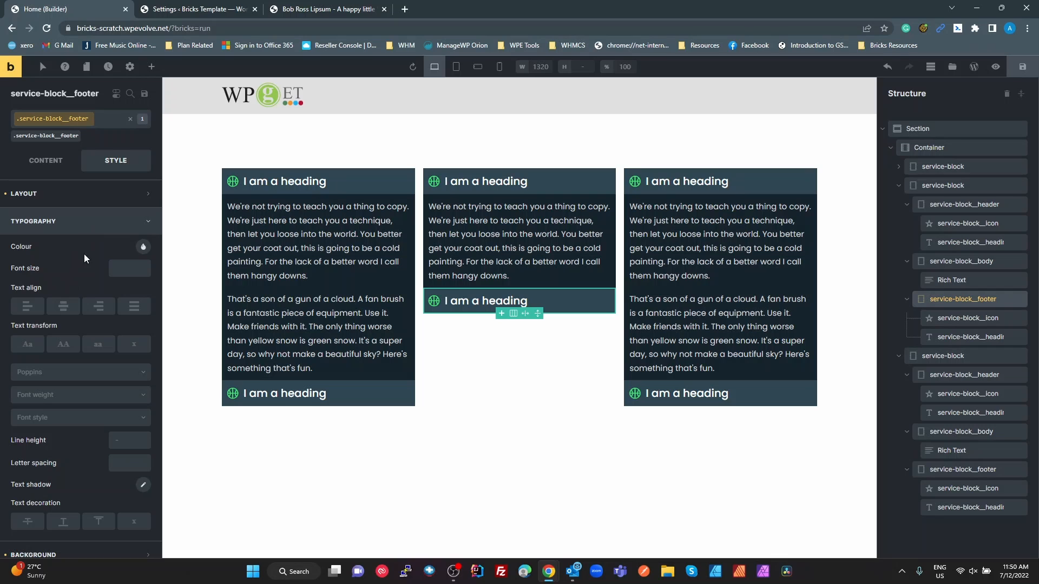
click(45, 205)
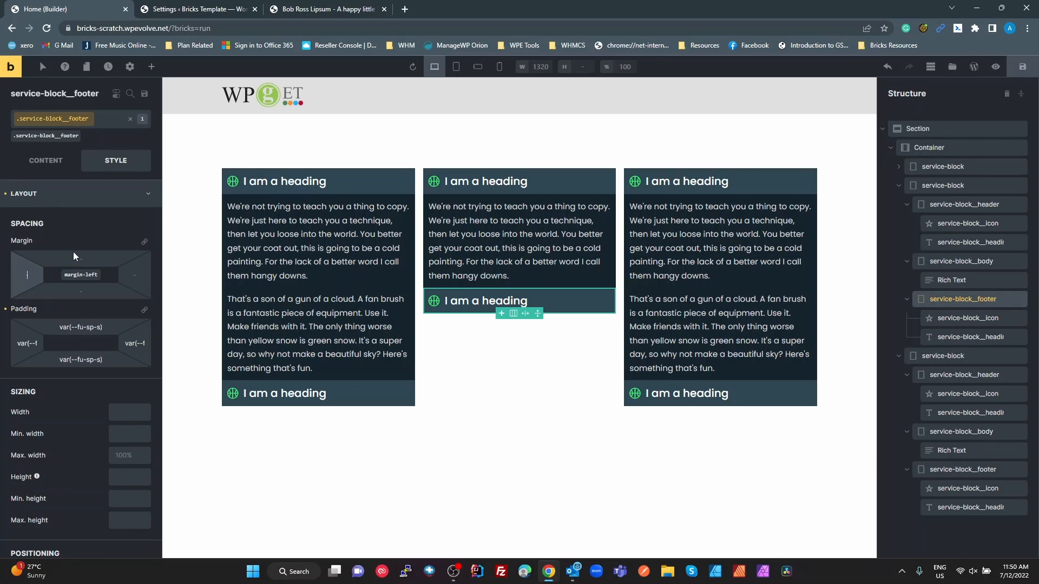
click(96, 254)
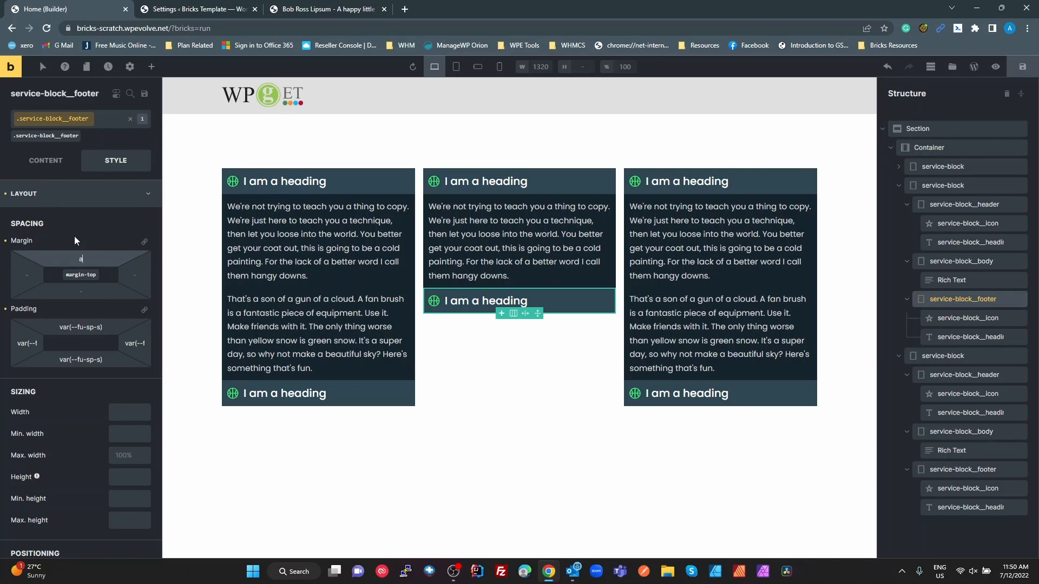
text(auto)
key(Tab)
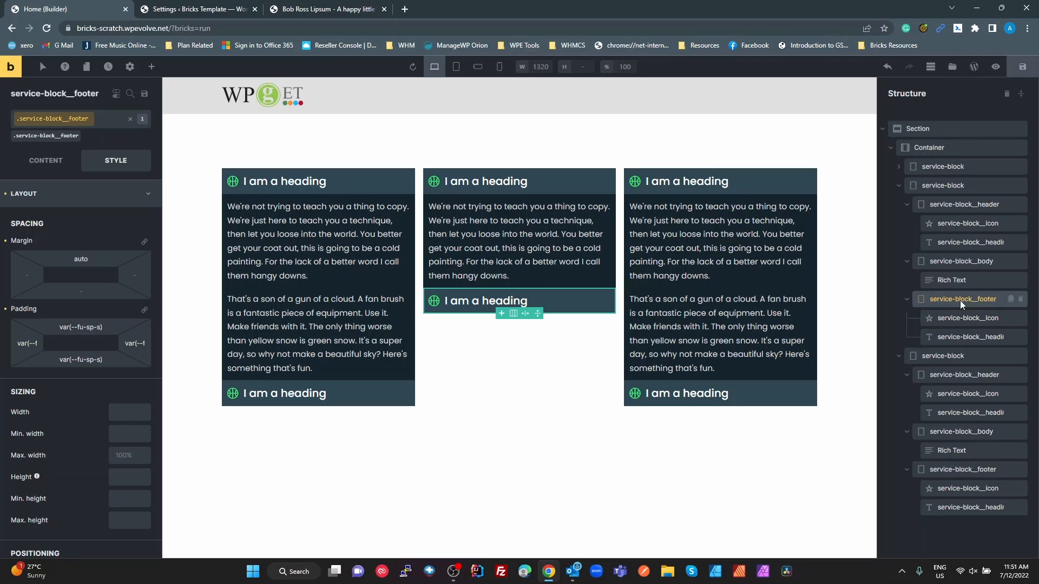
Keep the service-block class's direction vertical and set its own alignment to stretch so the three blocks share one height
click(962, 186)
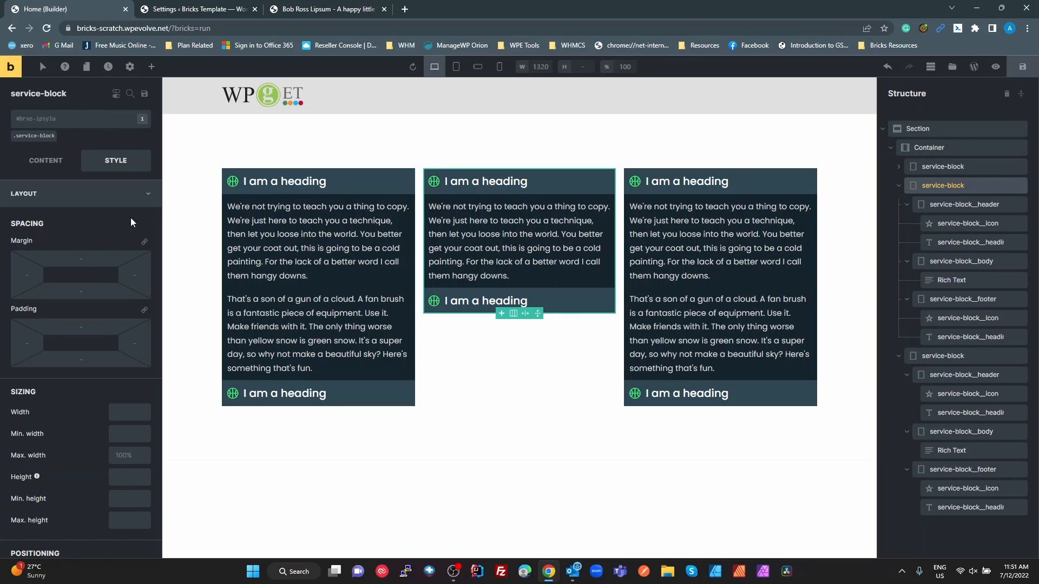
click(48, 162)
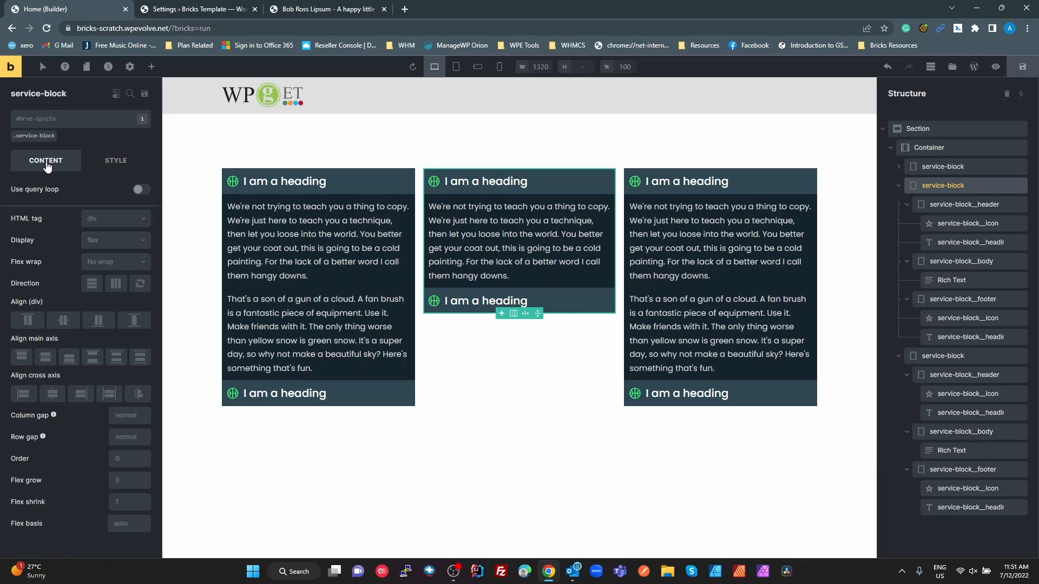
click(34, 136)
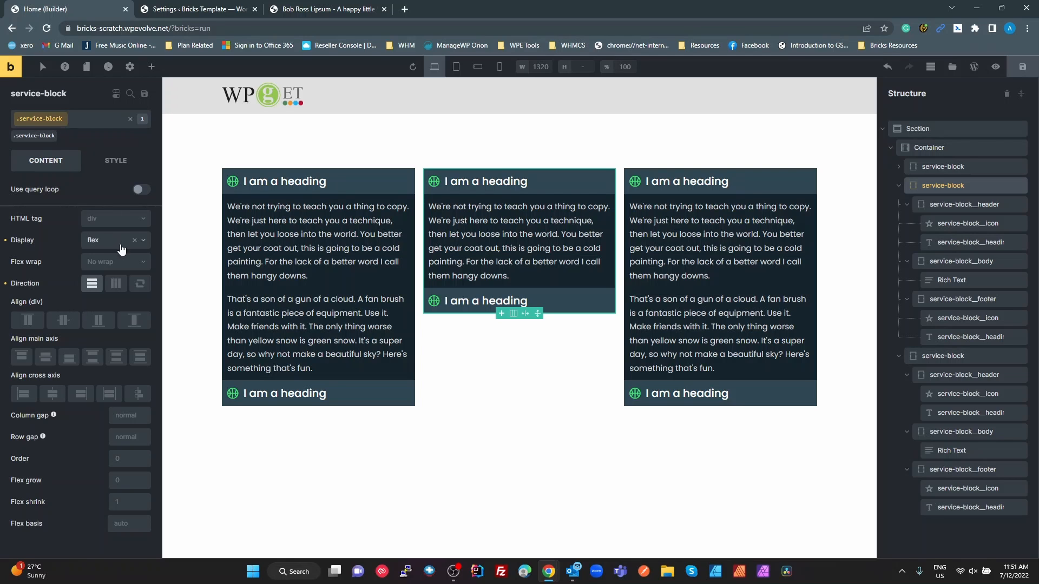
click(90, 286)
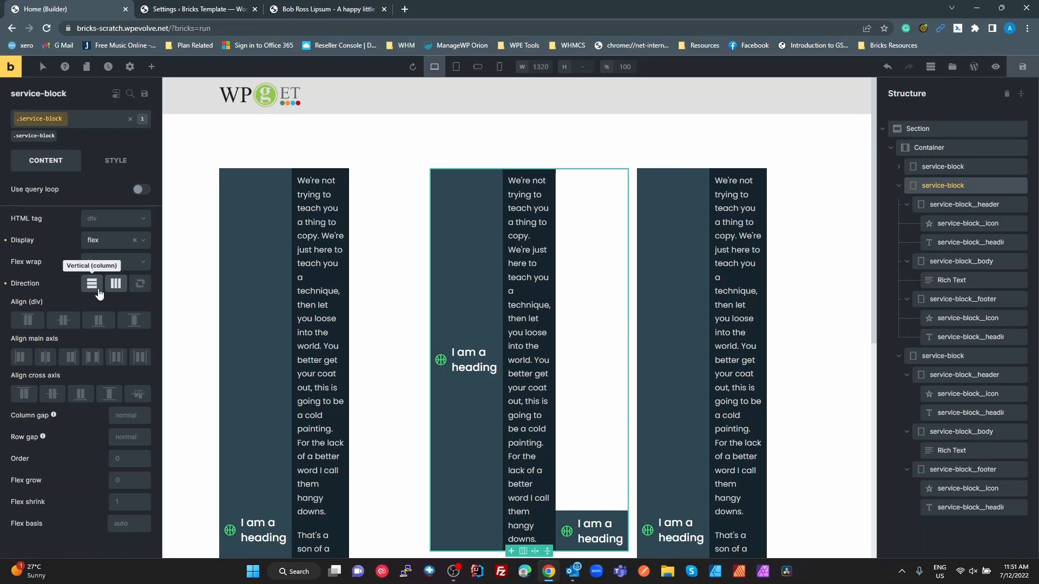
click(93, 288)
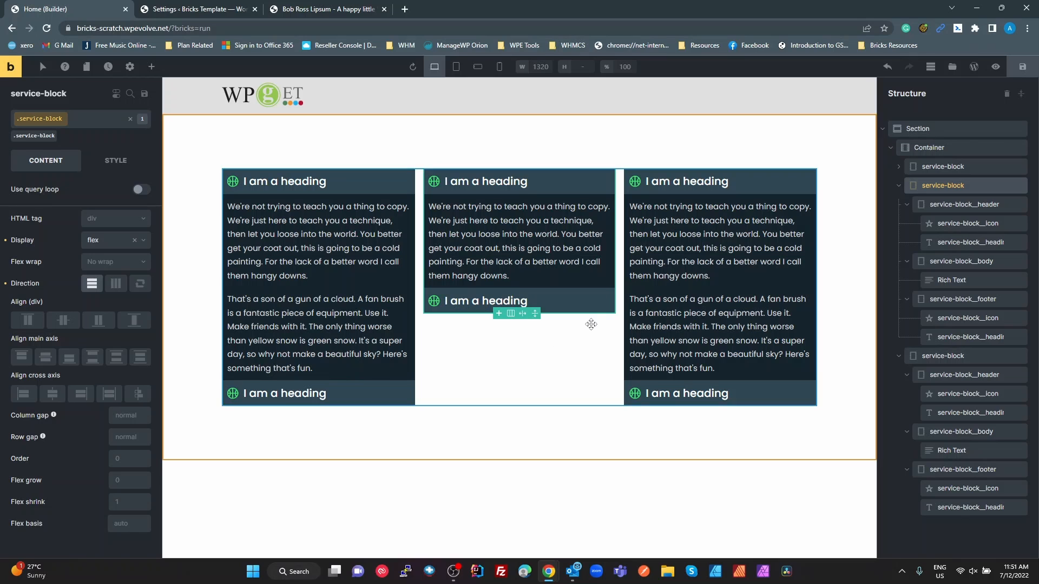
click(139, 324)
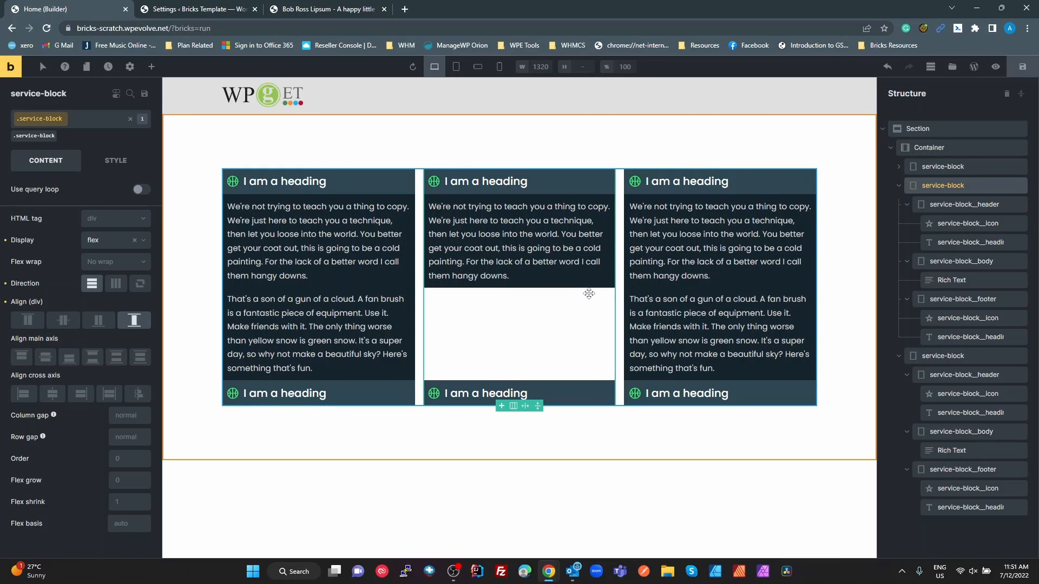
Set the flex grow of the service-block__body class to 1
click(570, 286)
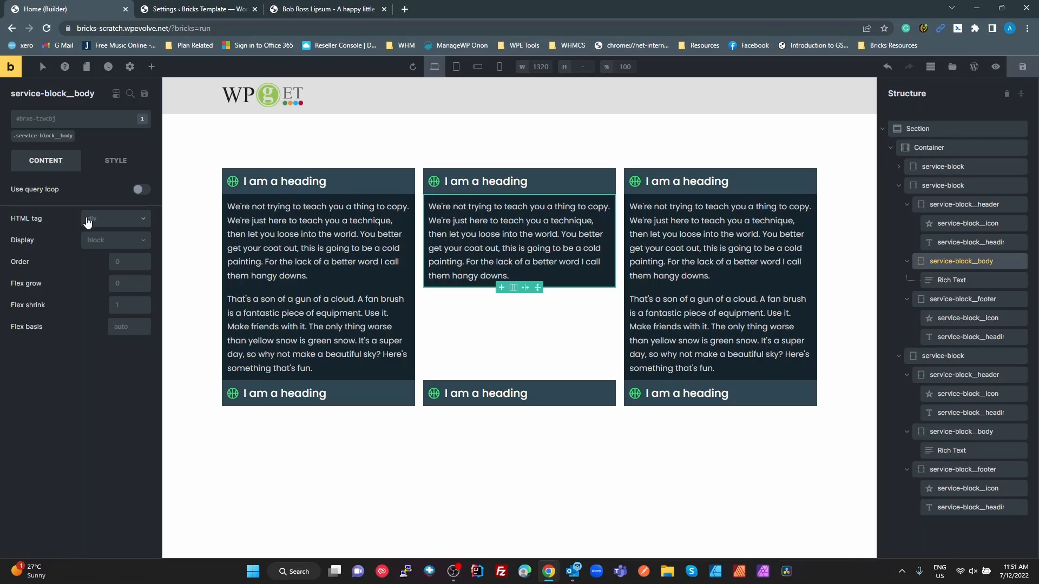
click(66, 139)
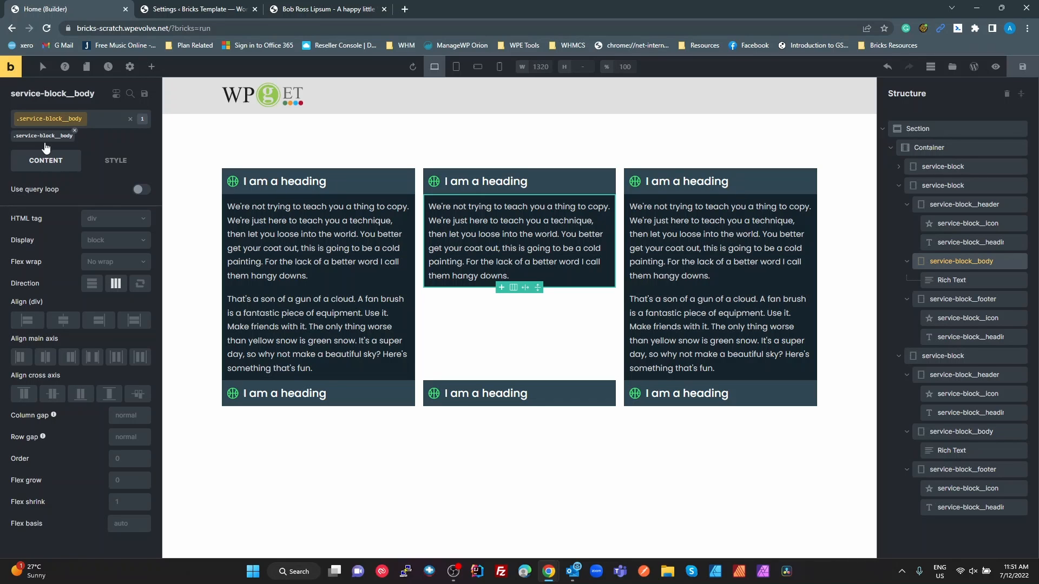
click(130, 485)
text(1)
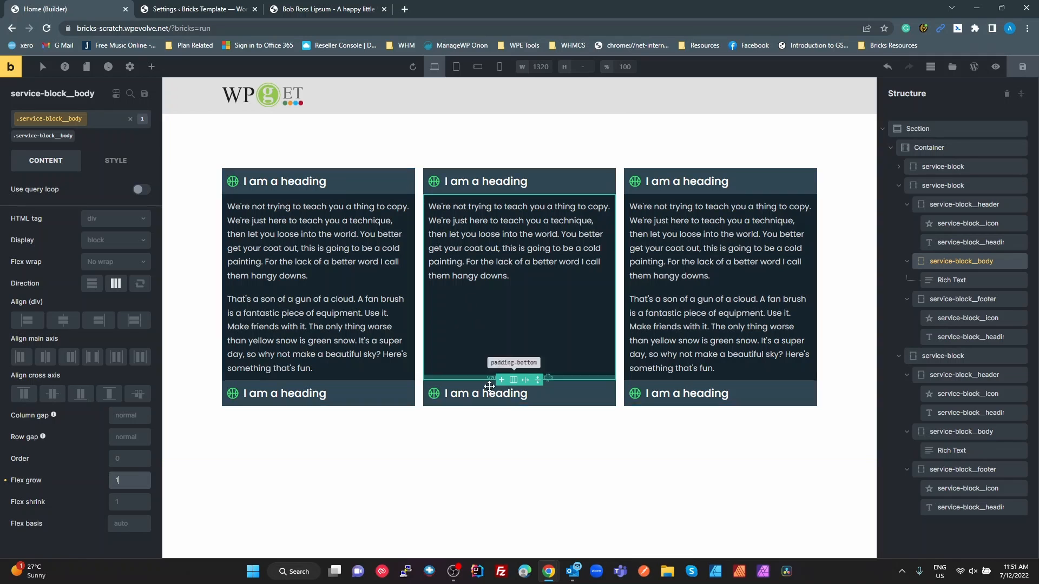
click(508, 473)
Cut most of the second paragraph from the first service-block's body text and merge its remainder into the first paragraph
click(325, 330)
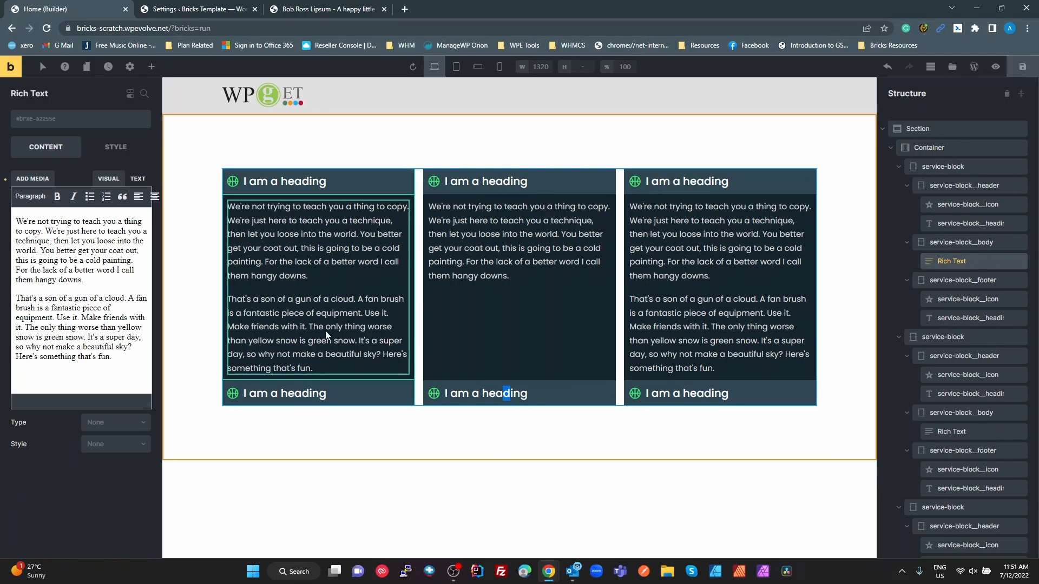
drag(297, 298, 380, 354)
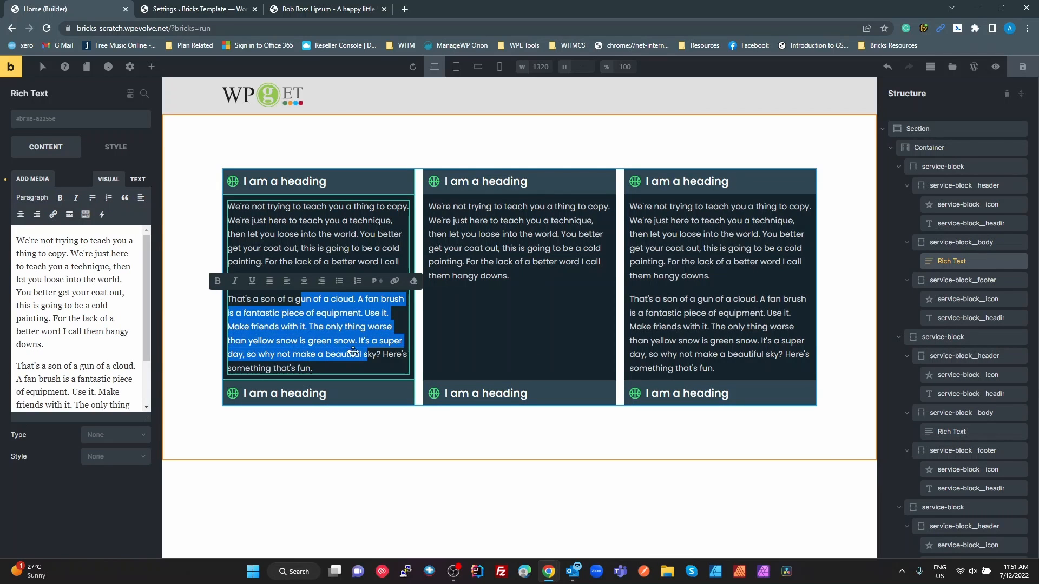
key(BackSpace)
key(BackSpace)
key(BackSpace)
key(BackSpace)
key(BackSpace)
key(BackSpace)
key(BackSpace)
key(BackSpace)
key(BackSpace)
key(BackSpace)
key(BackSpace)
key(BackSpace)
key(BackSpace)
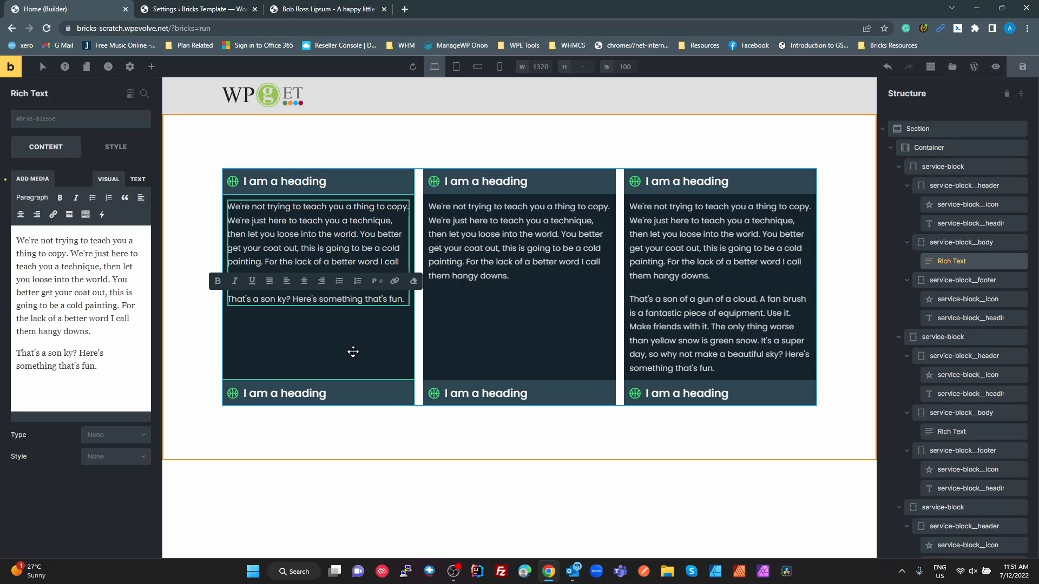
Shorten the second paragraph of the third service-block's body text so it ends after "a fantastic piece of equipment. Us"
key(BackSpace)
key(BackSpace)
key(BackSpace)
key(BackSpace)
key(BackSpace)
key(BackSpace)
key(BackSpace)
key(BackSpace)
double_click(692, 326)
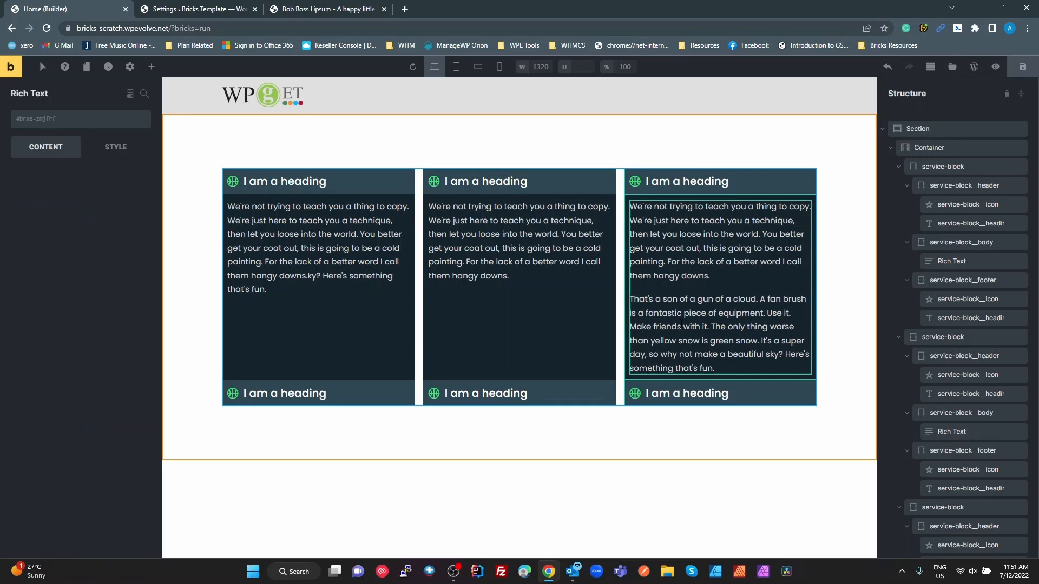
drag(703, 327, 736, 367)
key(BackSpace)
key(BackSpace)
key(BackSpace)
key(BackSpace)
key(BackSpace)
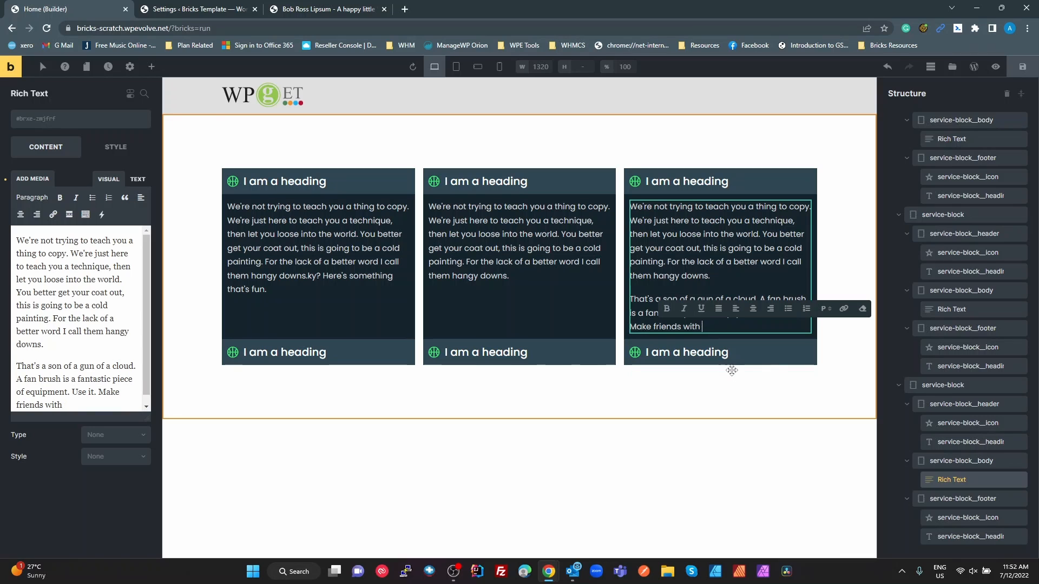
key(BackSpace)
key(BackSpace)
key(BackSpace)
key(BackSpace)
key(BackSpace)
key(BackSpace)
key(BackSpace)
key(BackSpace)
key(BackSpace)
key(BackSpace)
key(BackSpace)
key(BackSpace)
key(BackSpace)
key(BackSpace)
key(BackSpace)
key(BackSpace)
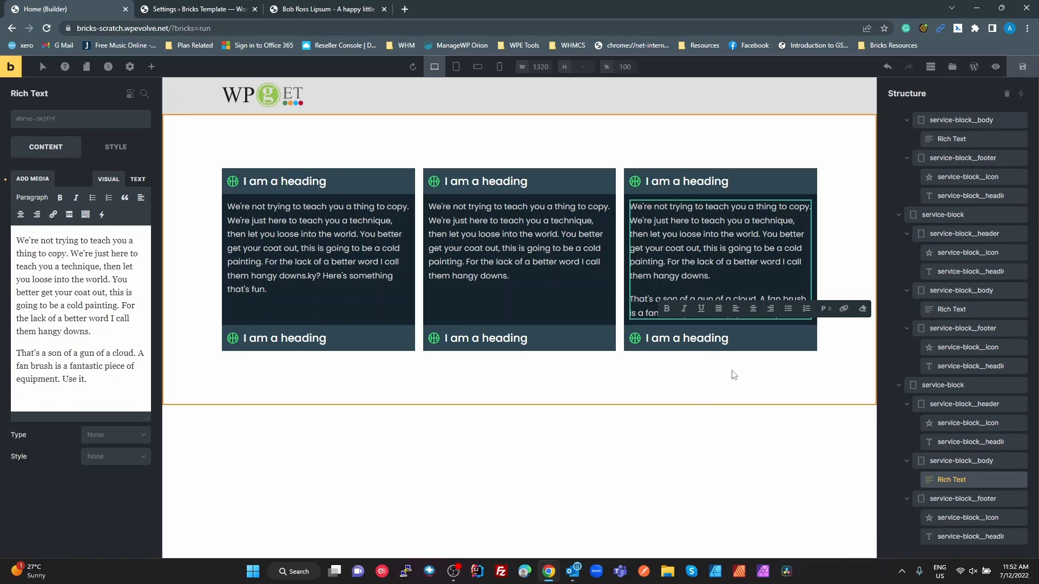
click(689, 391)
click(705, 464)
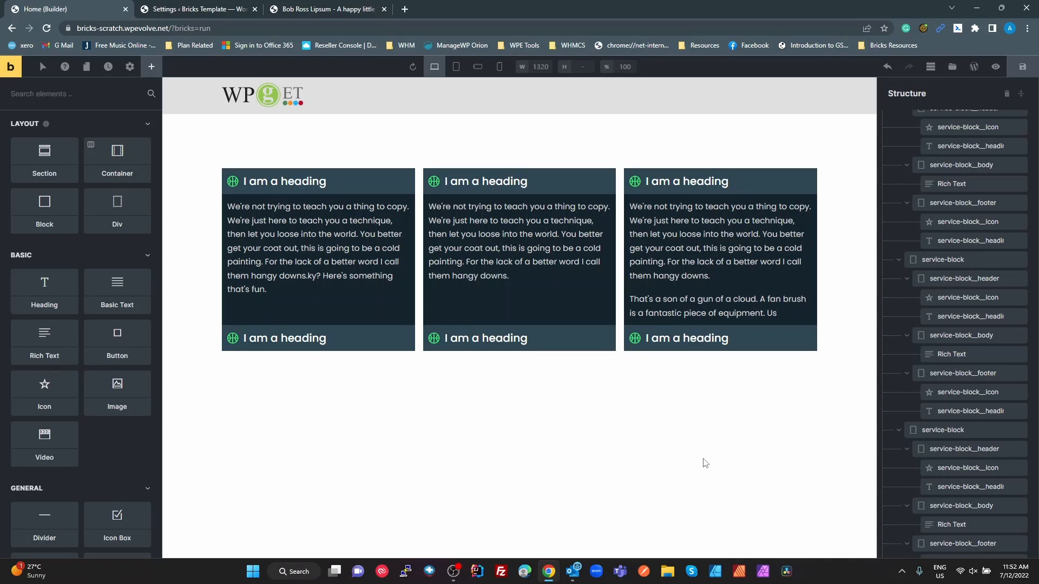
Duplicate the whole section containing the three service-blocks
right_click(629, 149)
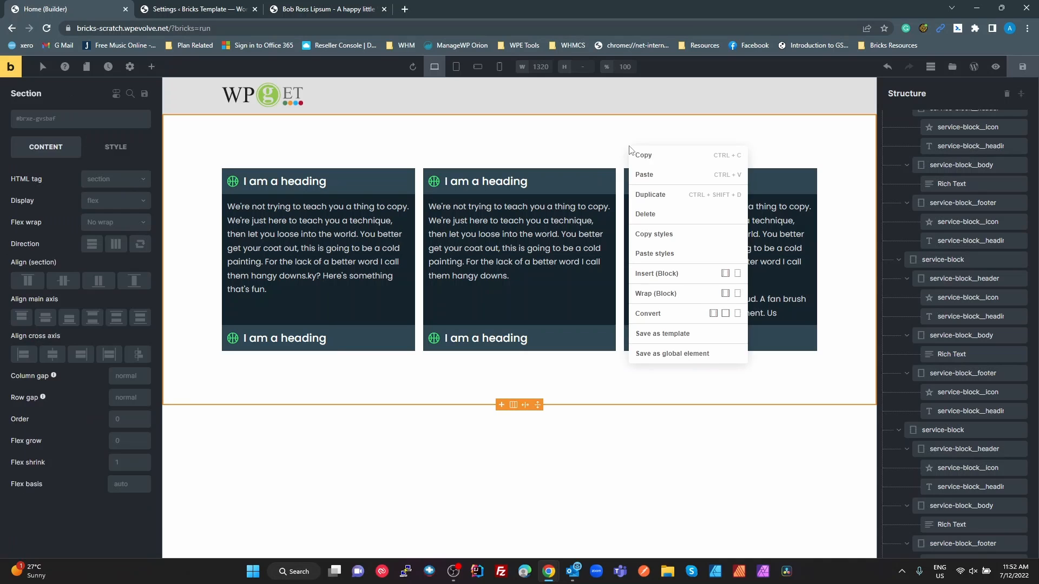
click(659, 195)
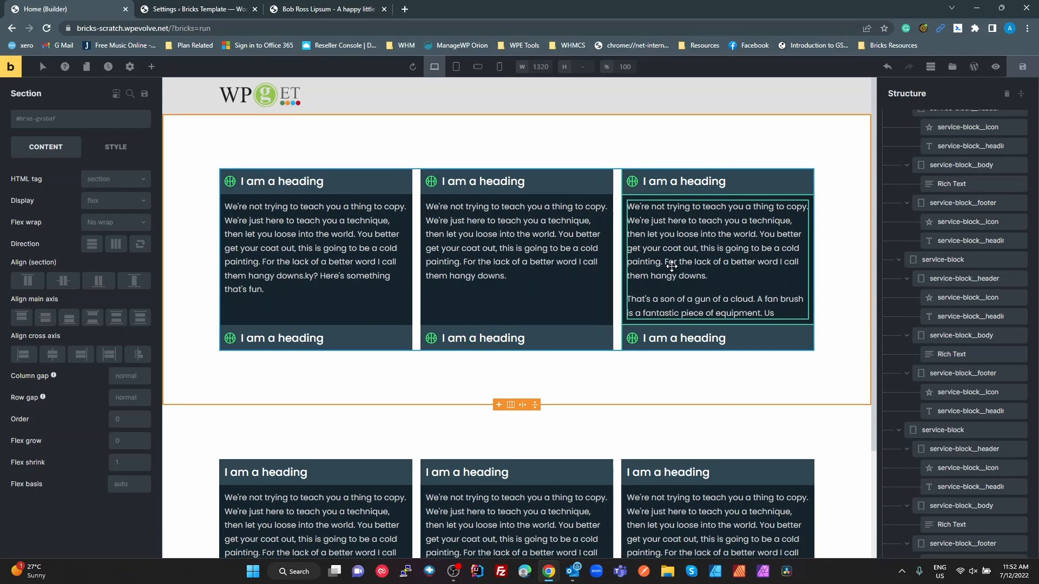
scroll(670, 267, down, 3)
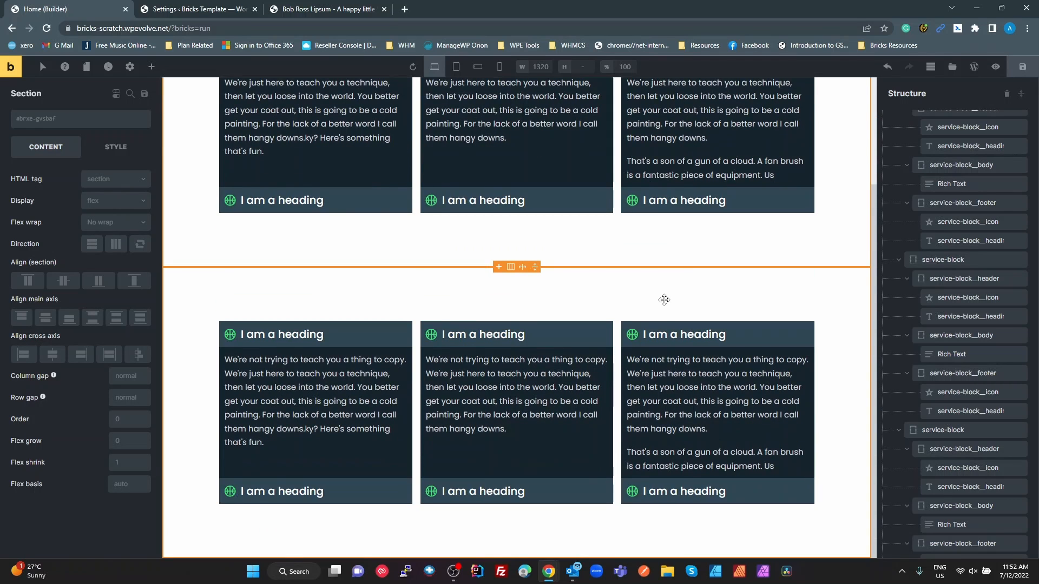
Switch to the Figma design and examine the layer structure and naming of the service-block (center) component
key(alt+Tab)
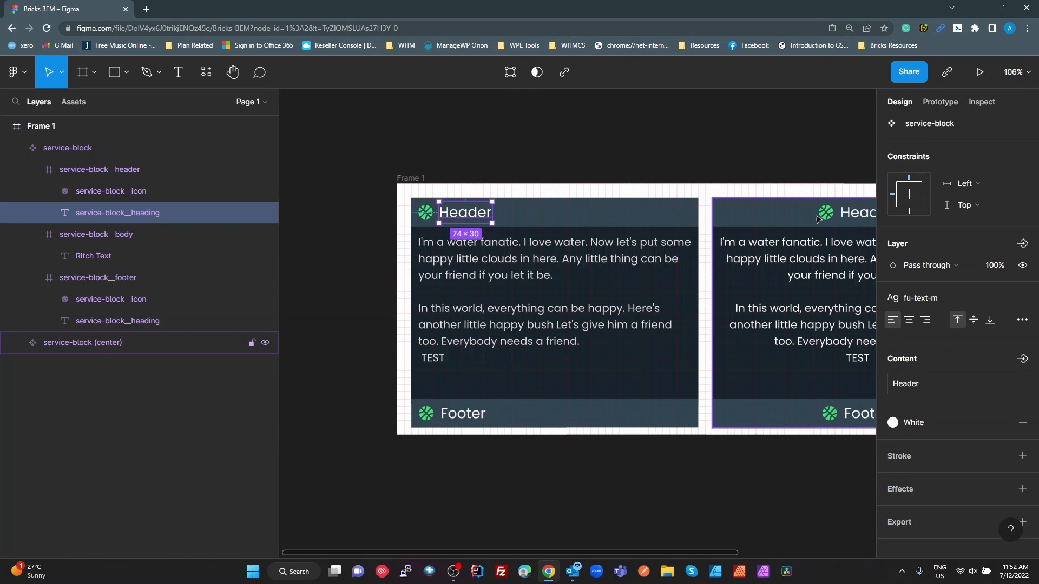
click(816, 218)
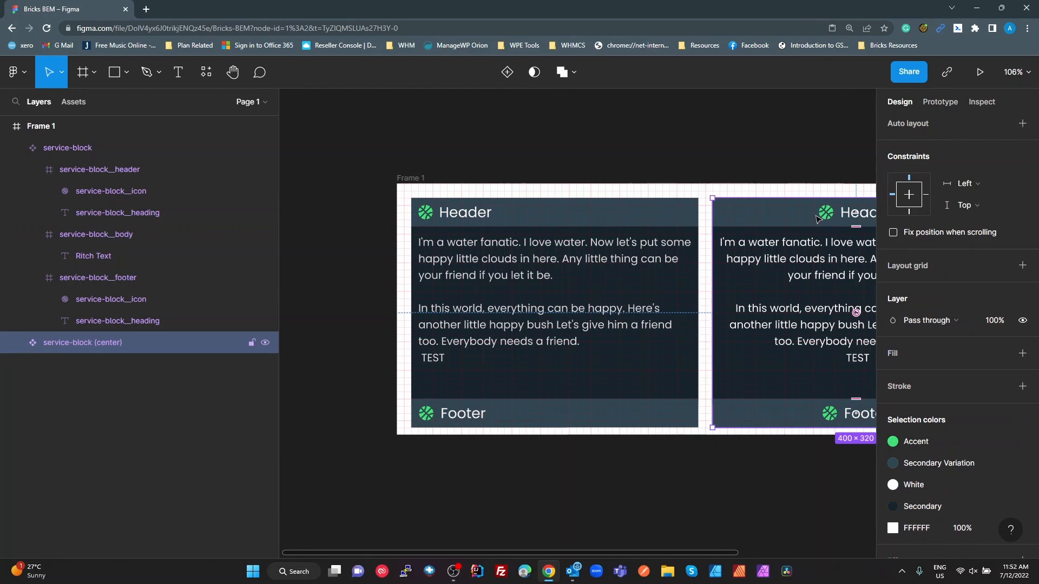
click(16, 148)
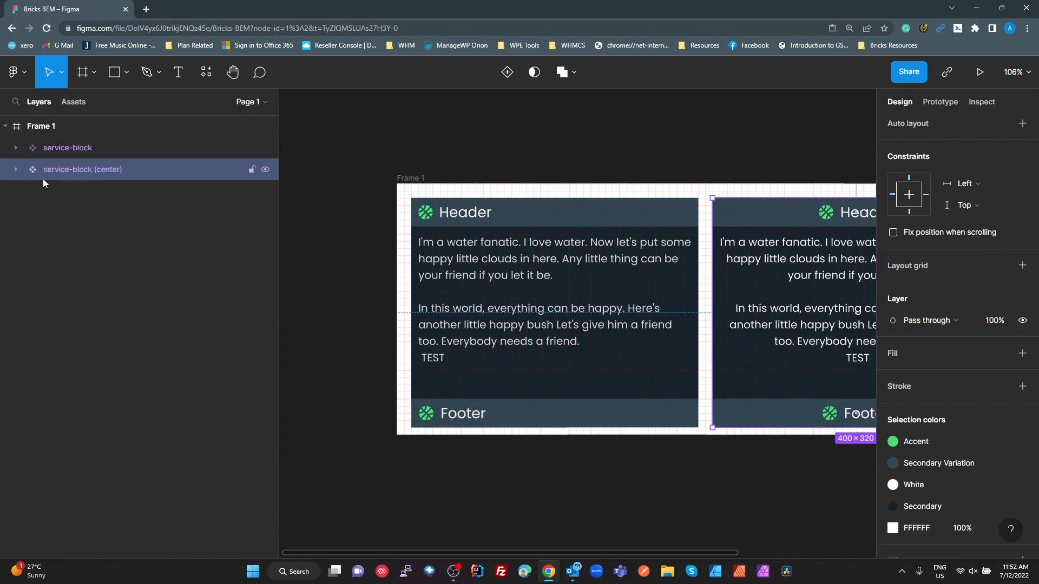
click(16, 170)
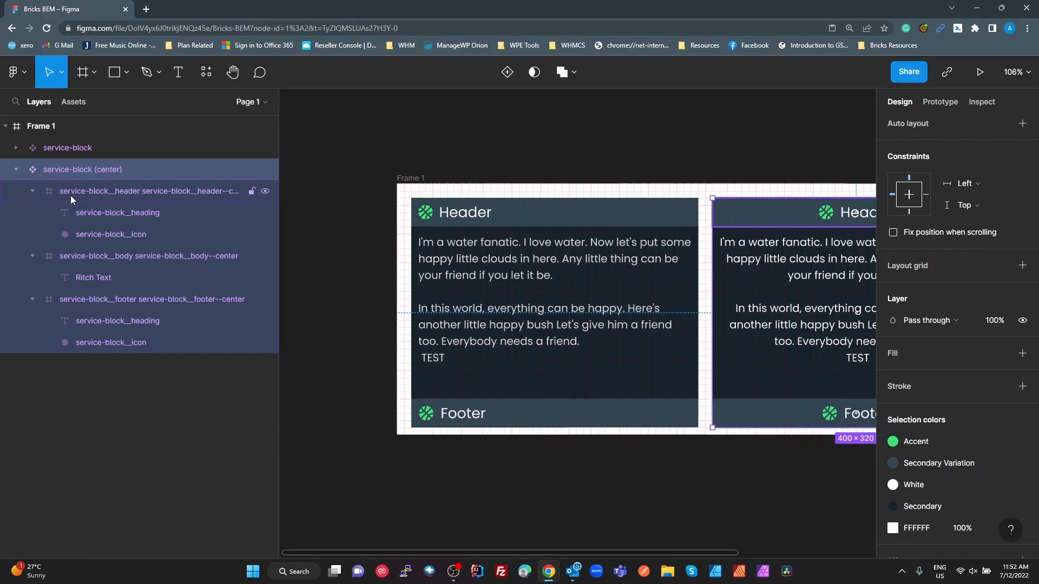
double_click(102, 171)
click(97, 171)
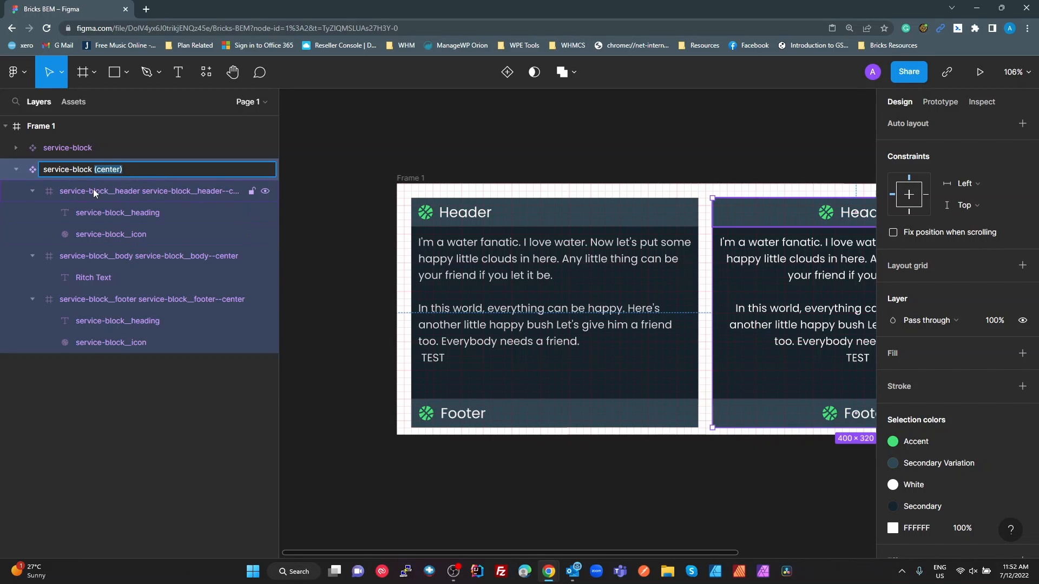
double_click(82, 170)
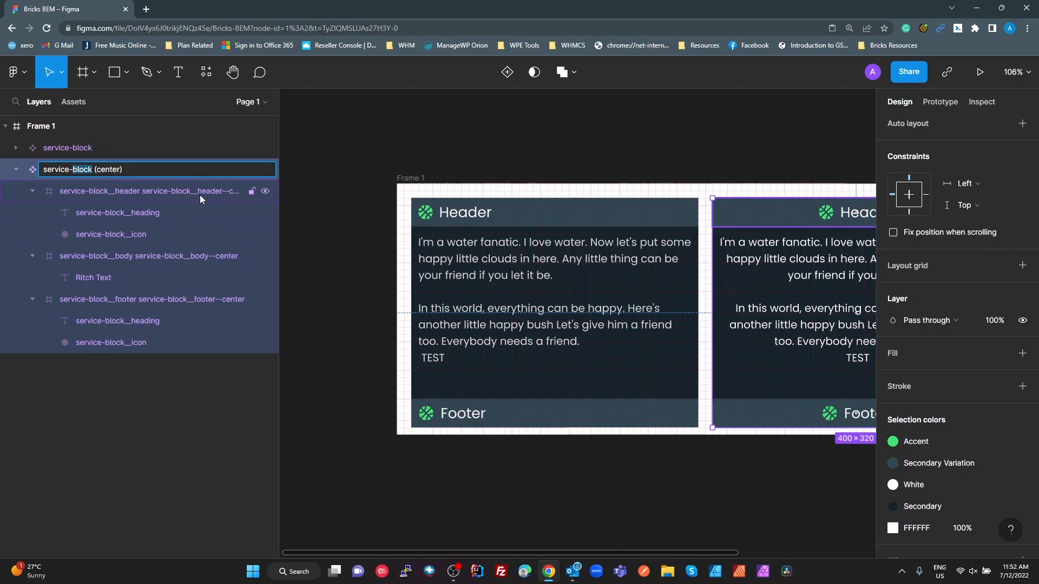
Copy the modifier class service-block__header--center from the header layer's name in the service-block (center) component
click(180, 199)
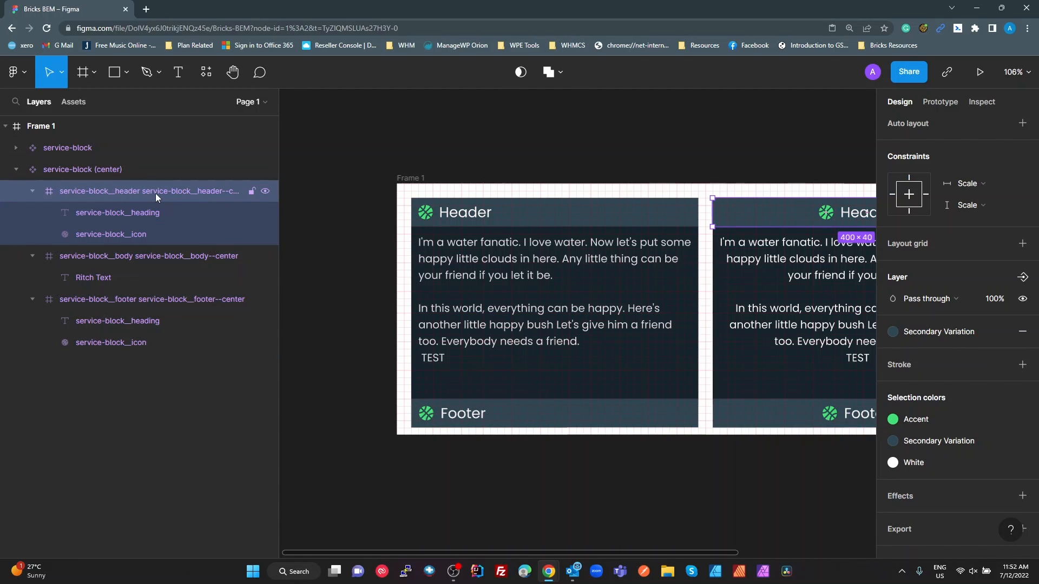
double_click(155, 196)
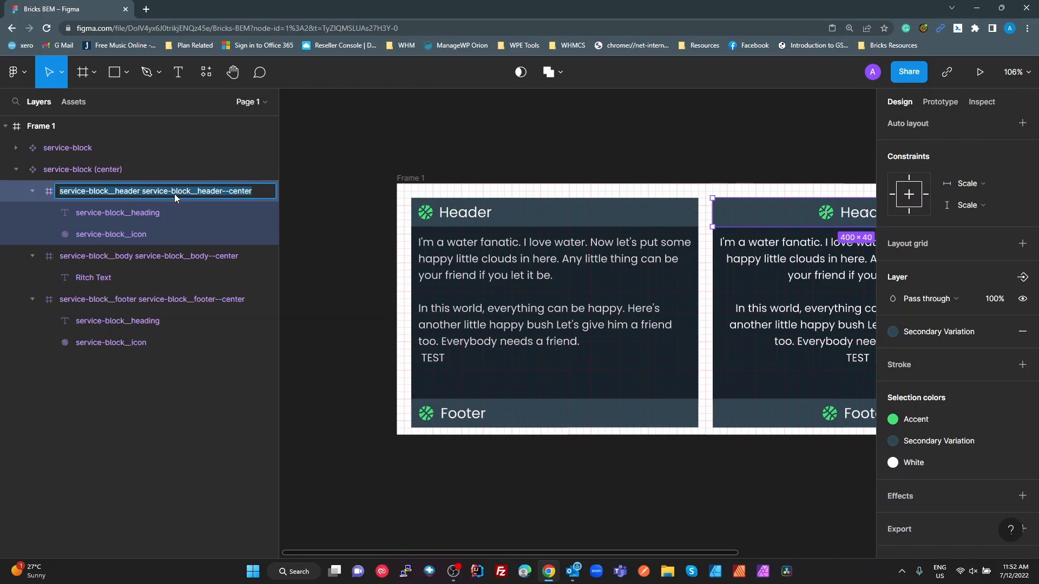
click(150, 193)
click(140, 191)
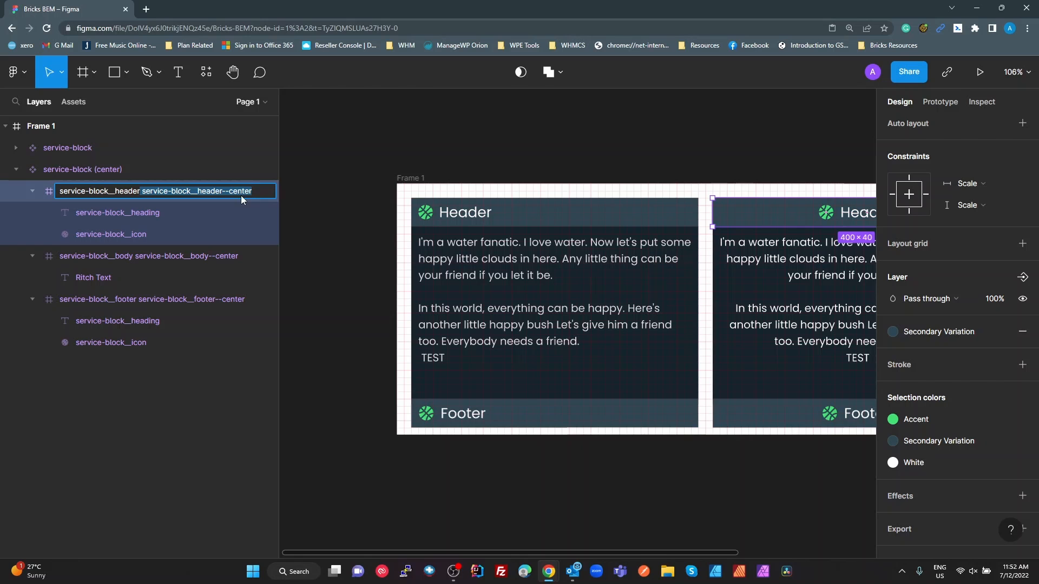
drag(730, 555, 815, 544)
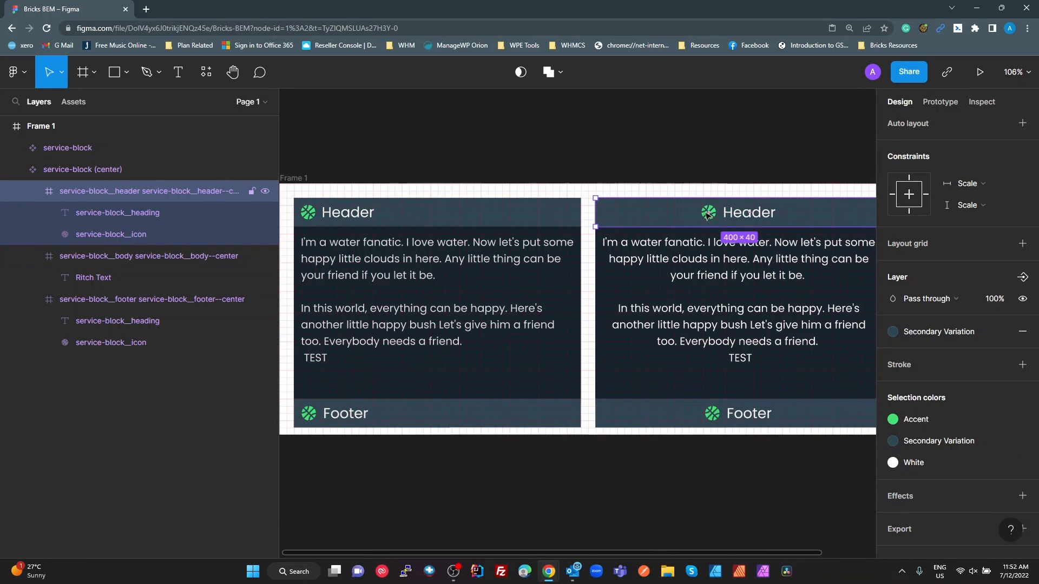
double_click(203, 193)
click(194, 193)
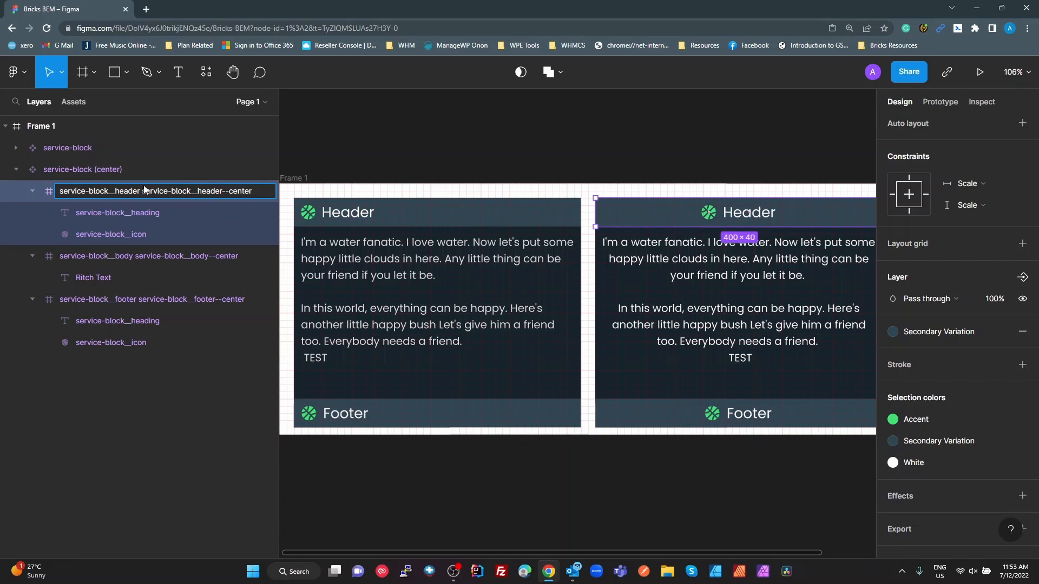
drag(141, 191, 157, 192)
drag(263, 191, 146, 191)
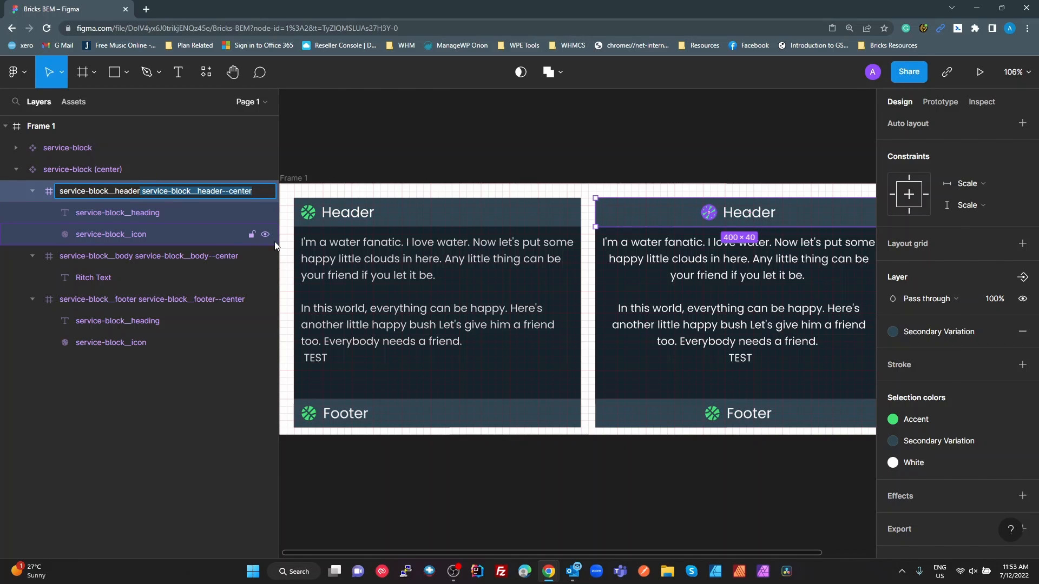
Switch to Bricks, add the class service-block__header--center to the duplicated section's first header, and centre that class's content along the main axis
key(alt+Tab)
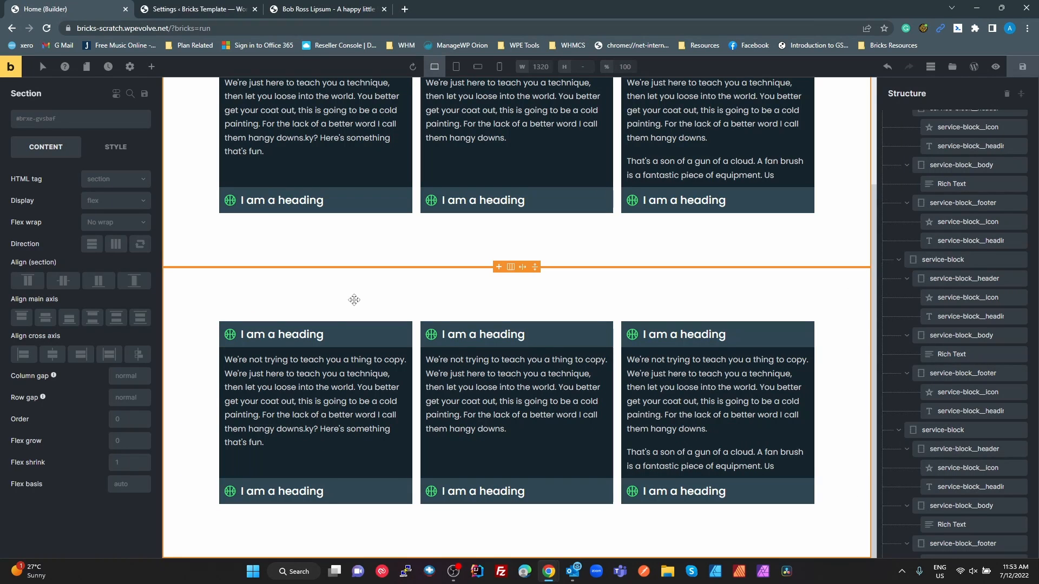
click(368, 340)
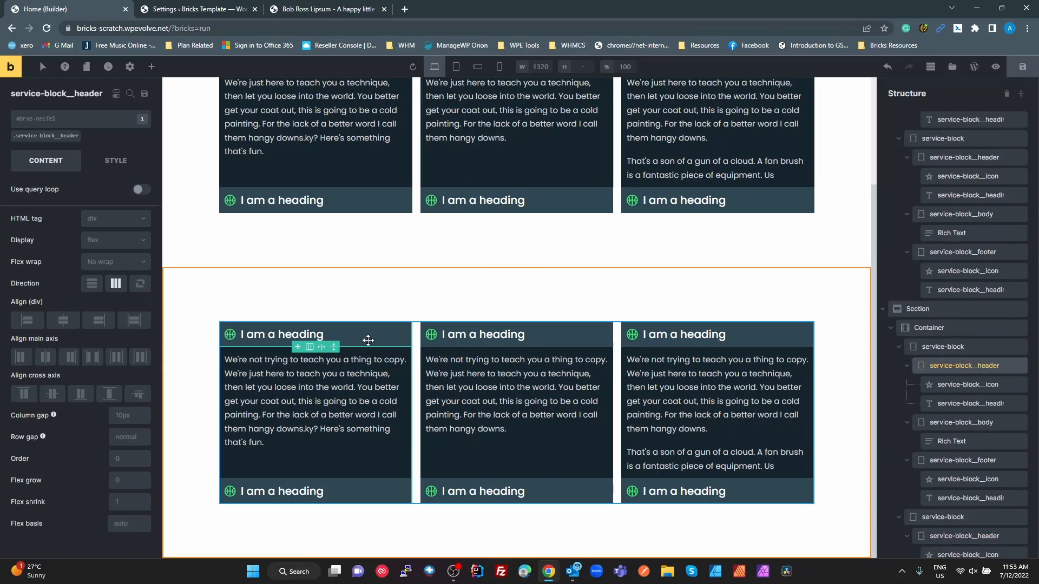
click(60, 120)
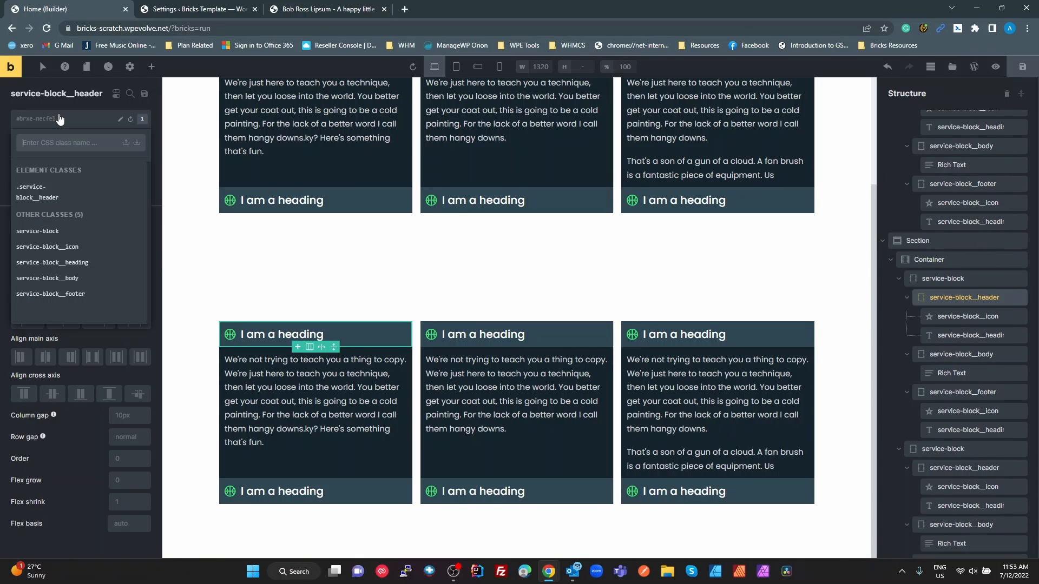
text(service-block__header--center)
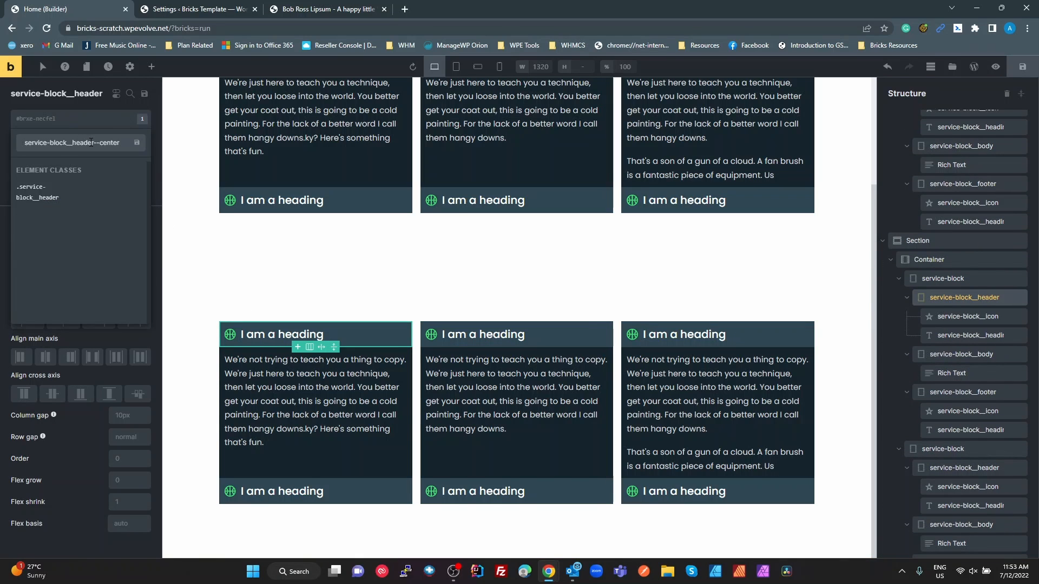
key(Return)
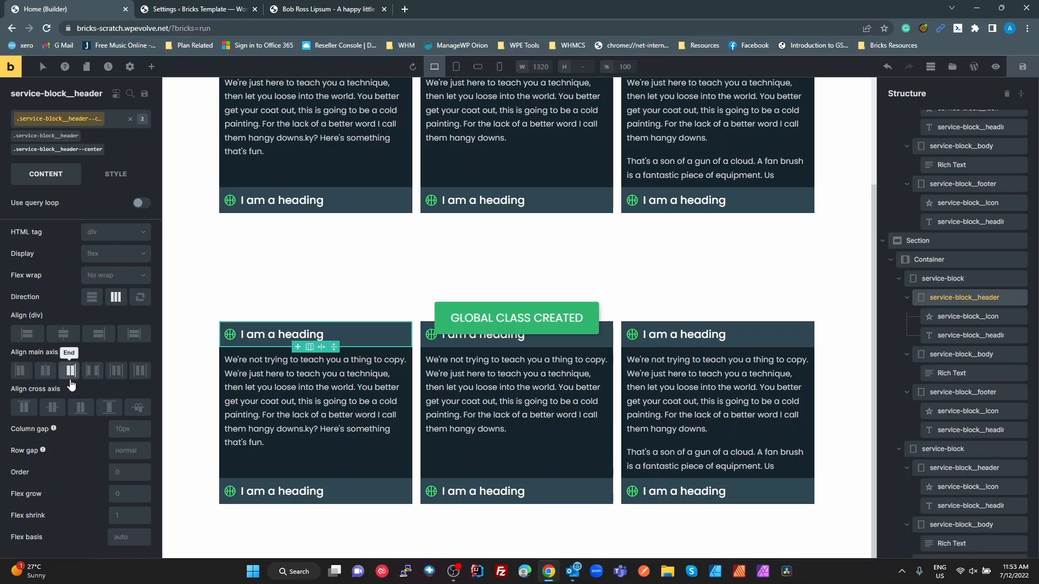
click(46, 371)
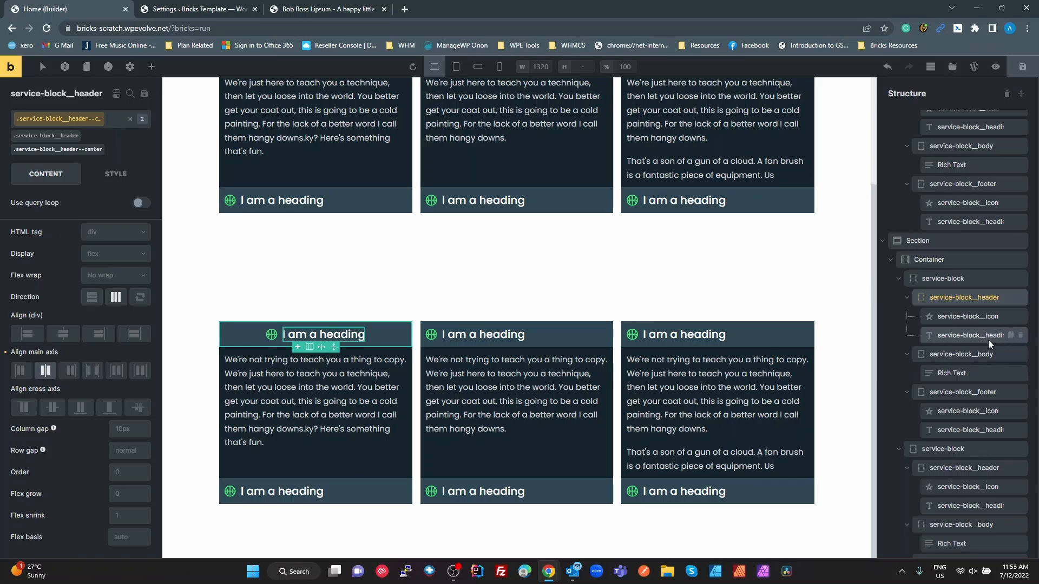
Select the first duplicated block's body, and copy the modifier class service-block__body--center from the body layer's name in the Figma design
click(968, 352)
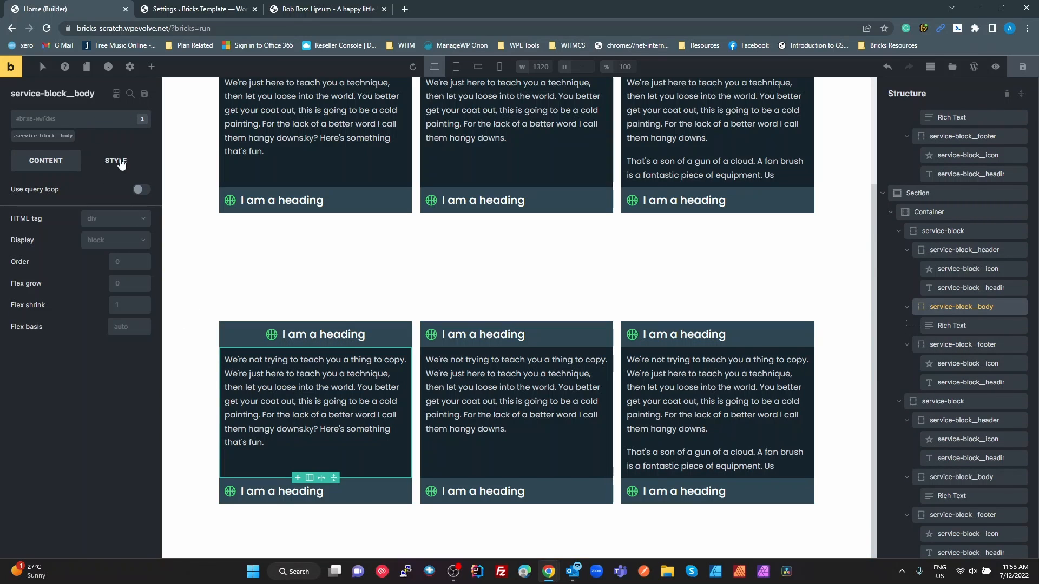
click(120, 161)
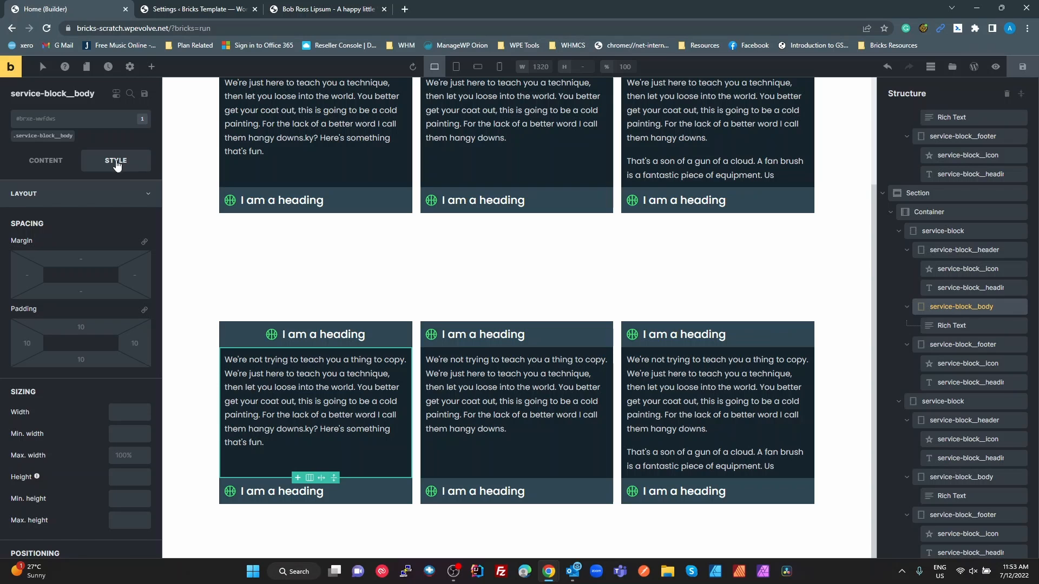
key(alt+Tab)
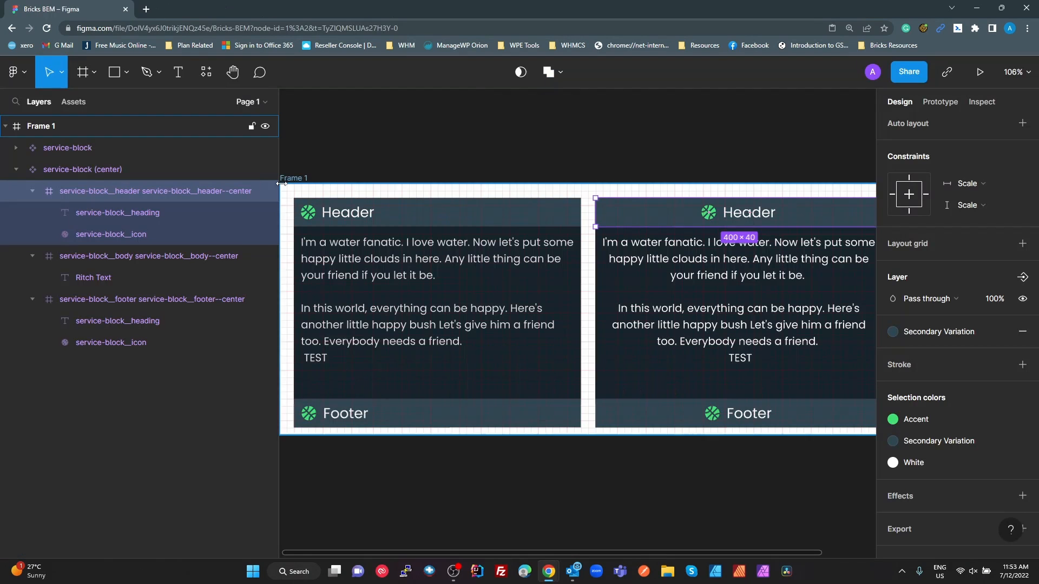
double_click(195, 257)
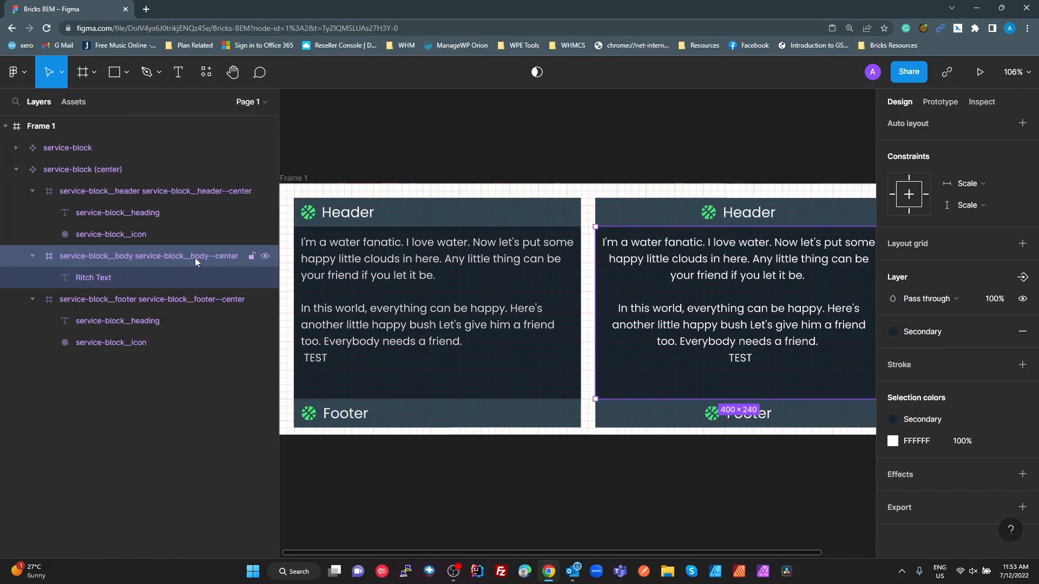
click(186, 257)
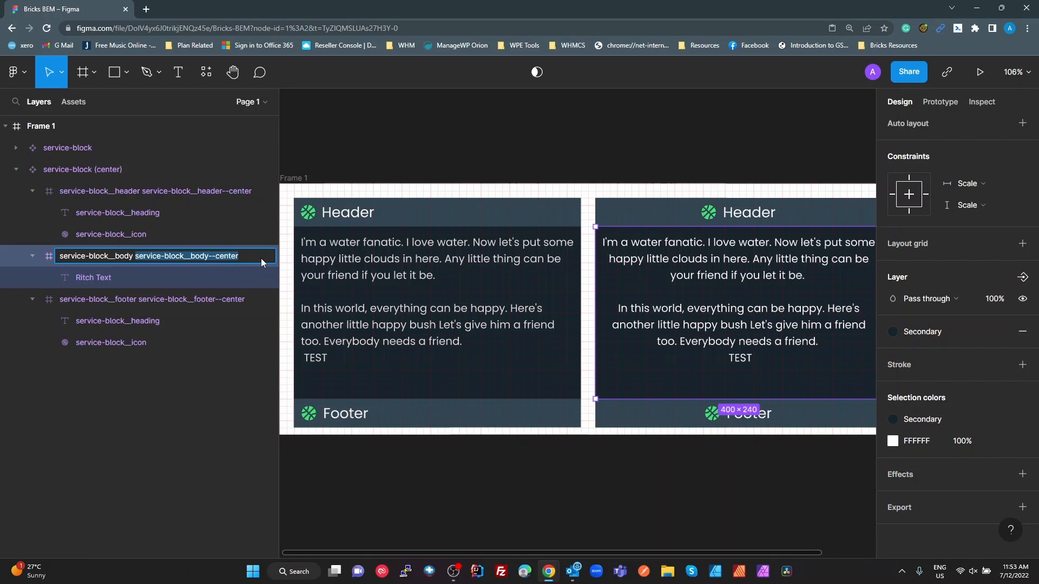
Switch back to Bricks and add the class service-block__body--center to the body of the duplicated section's first service-block
key(alt+Tab)
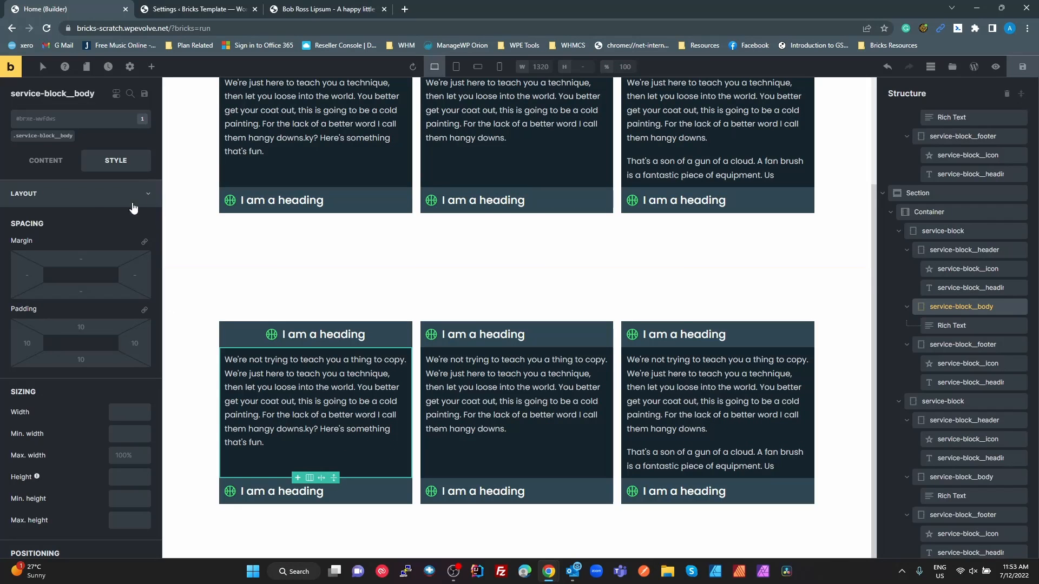
click(64, 119)
text(service-block__body--center)
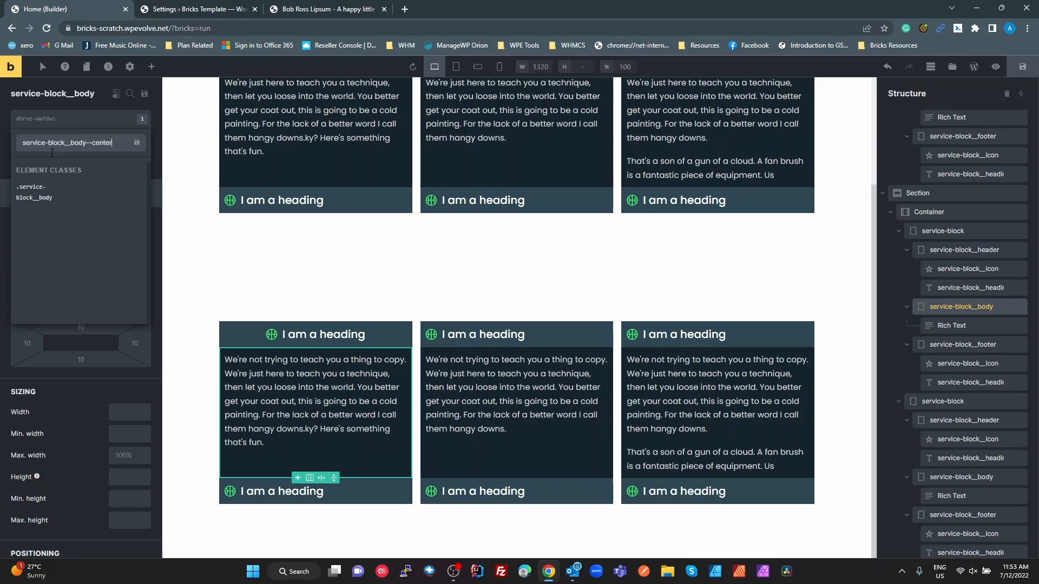
key(Return)
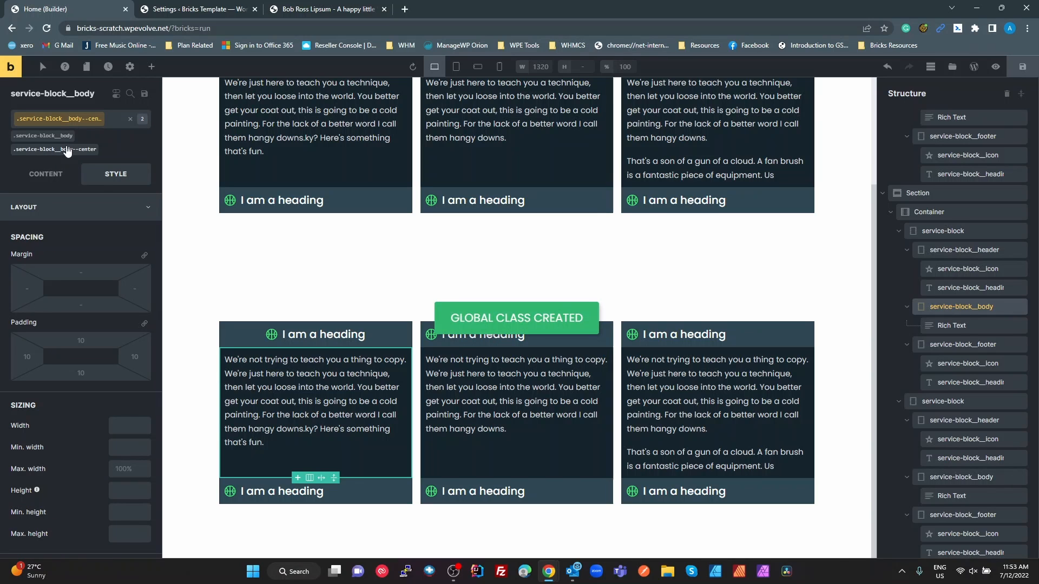
Set the text alignment of the service-block__body--center class to centre
click(82, 125)
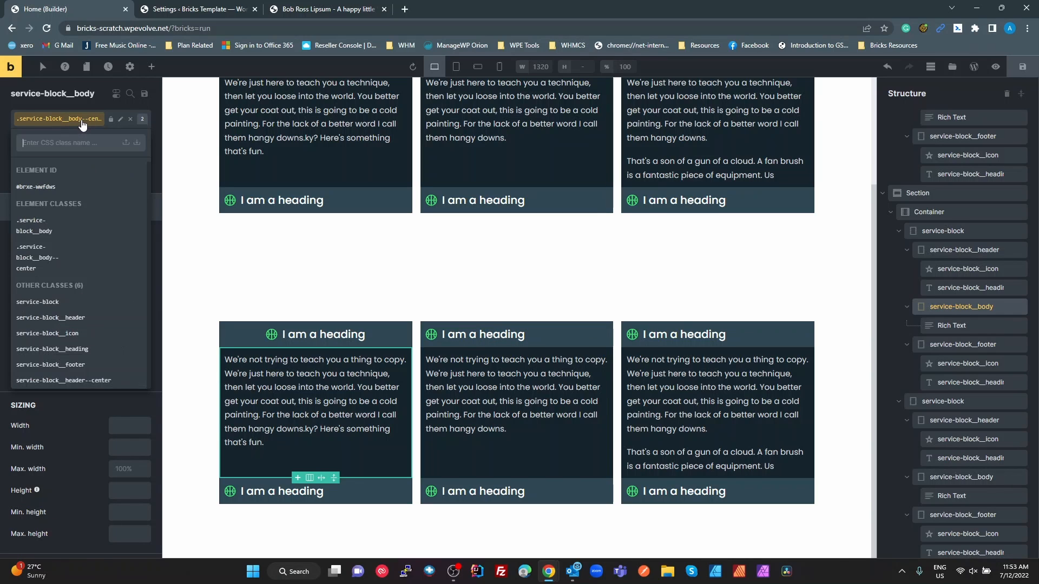
click(79, 95)
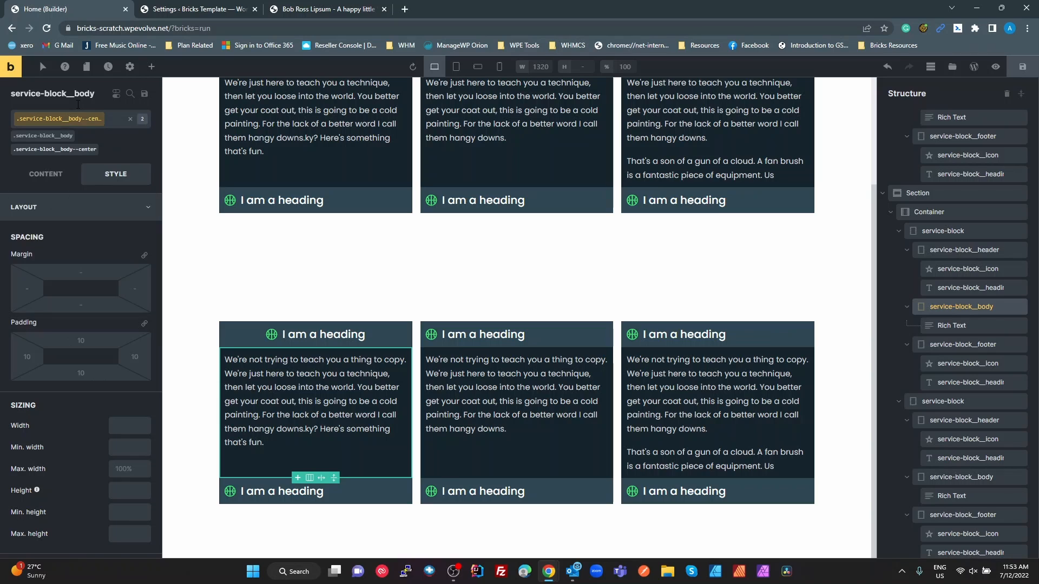
click(43, 174)
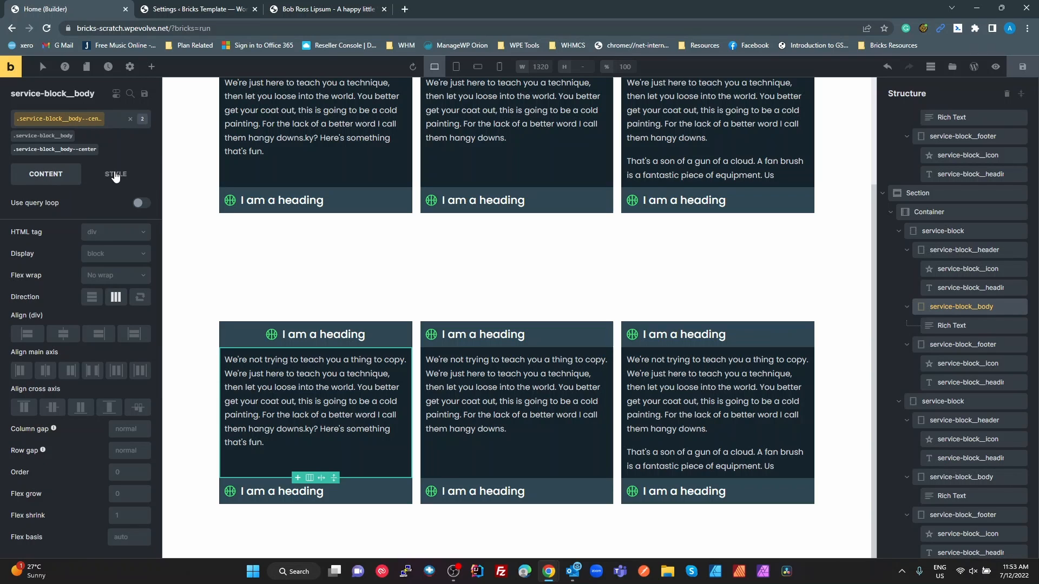
click(116, 175)
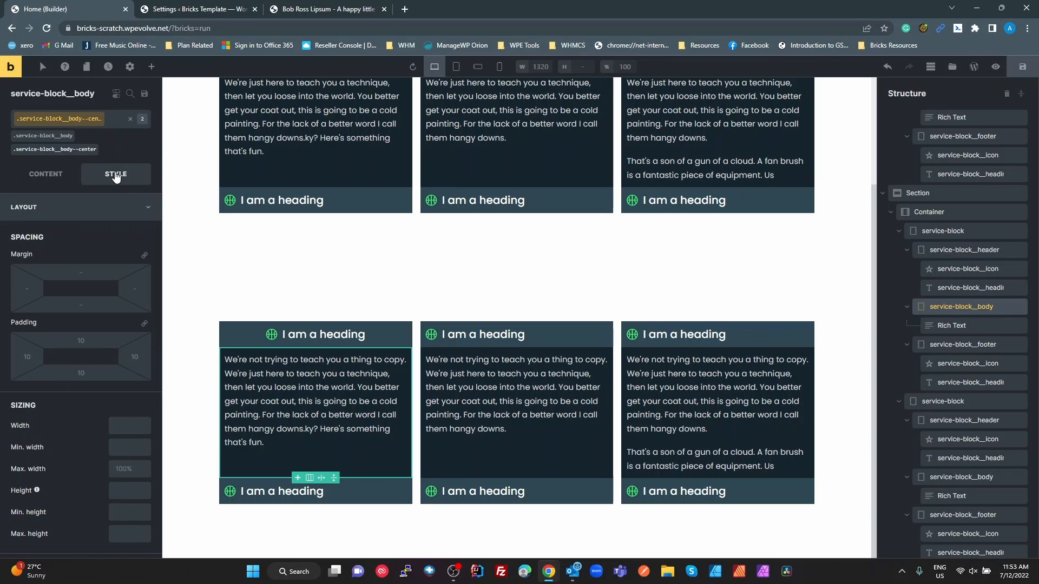
click(77, 209)
click(70, 234)
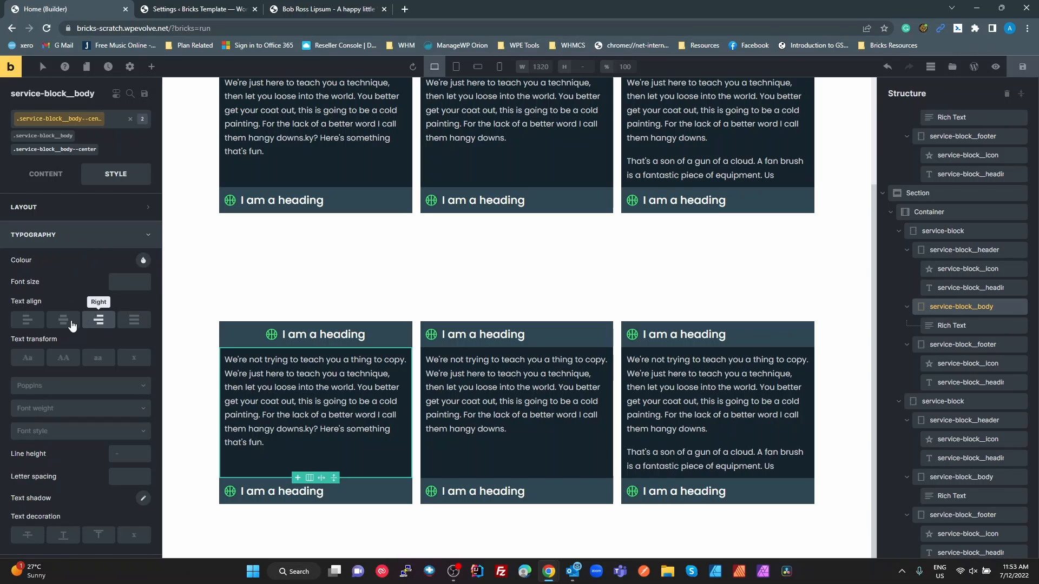
click(68, 320)
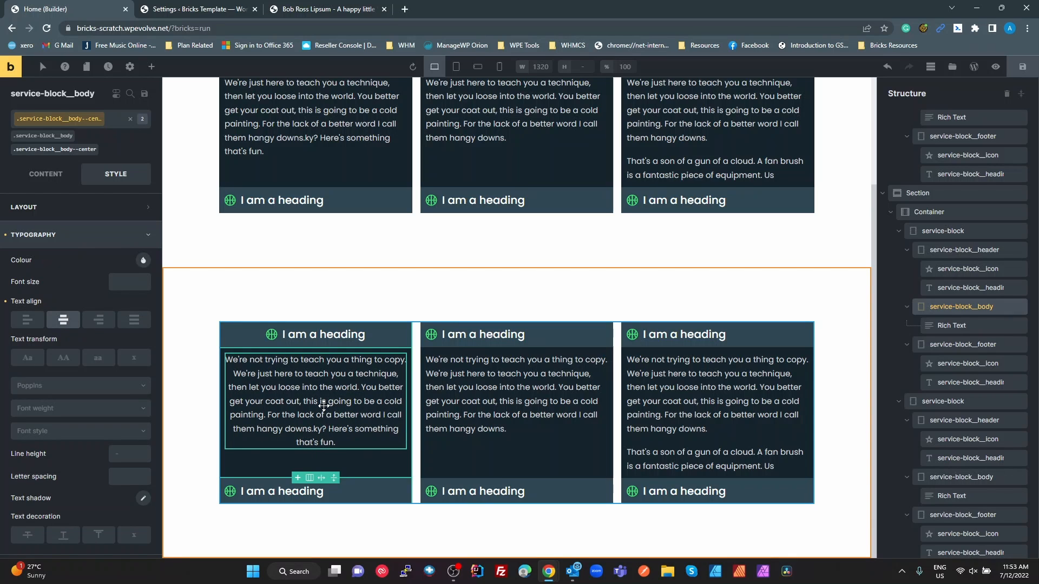
Select the first duplicated block's footer, and copy the modifier class service-block__footer--center from the footer layer's name in the Figma design
click(364, 492)
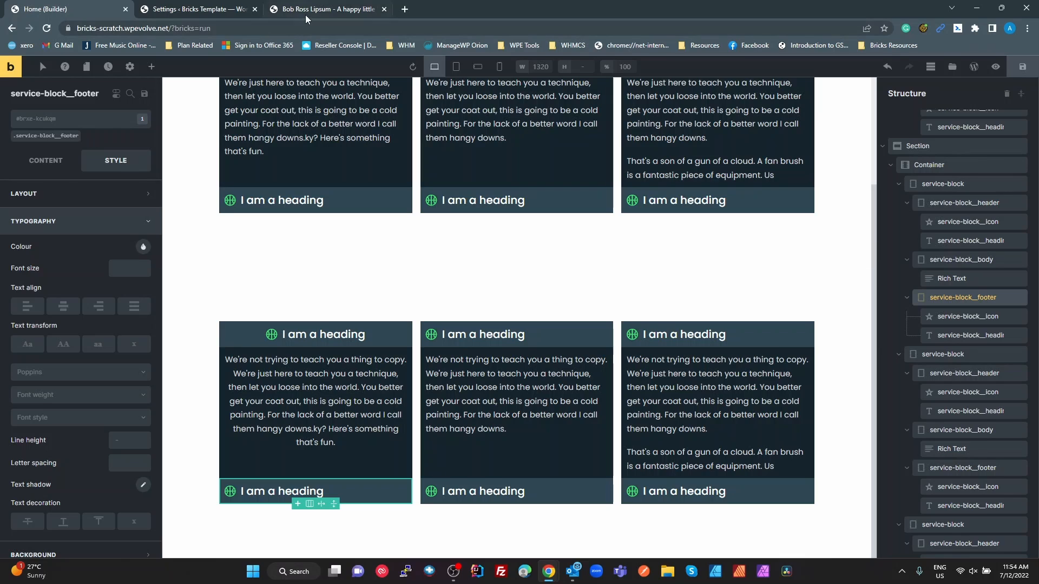
key(alt+Tab)
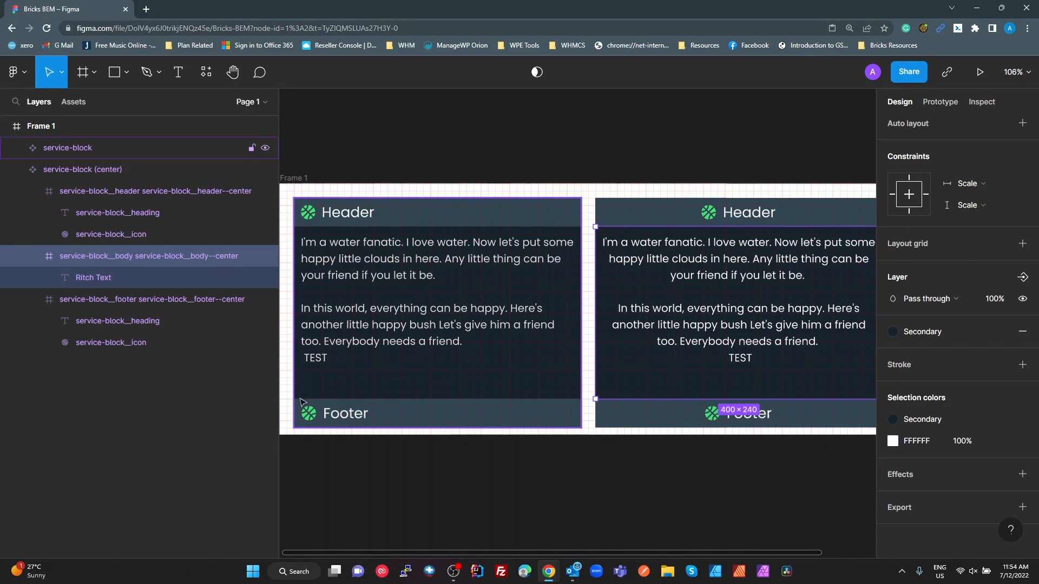
click(197, 300)
double_click(197, 299)
click(192, 301)
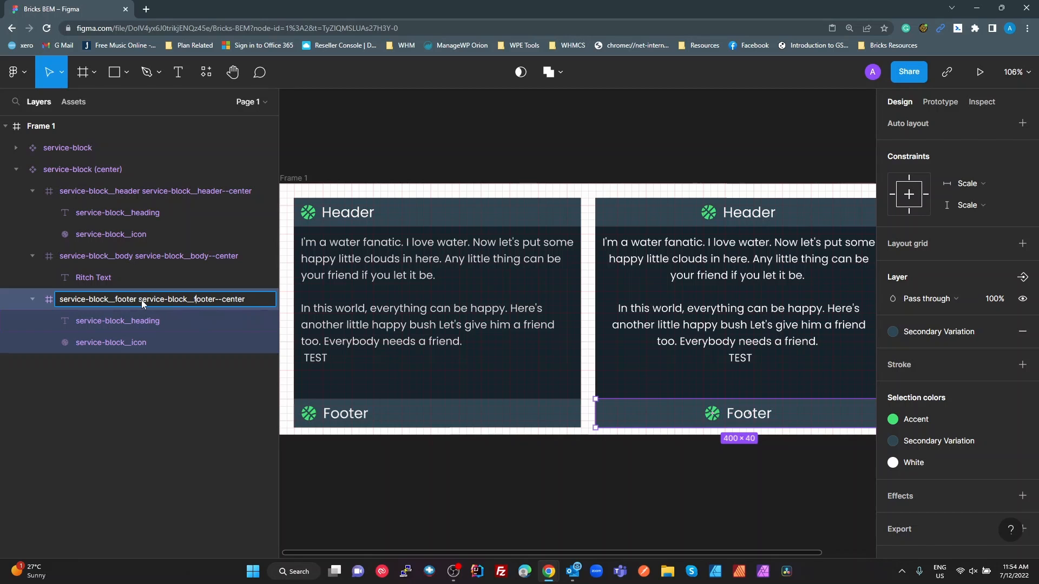
drag(138, 300, 254, 297)
Switch back to Bricks, add the class service-block__footer--center to the first duplicated block's footer, and centre its content along the main axis
key(alt+Tab)
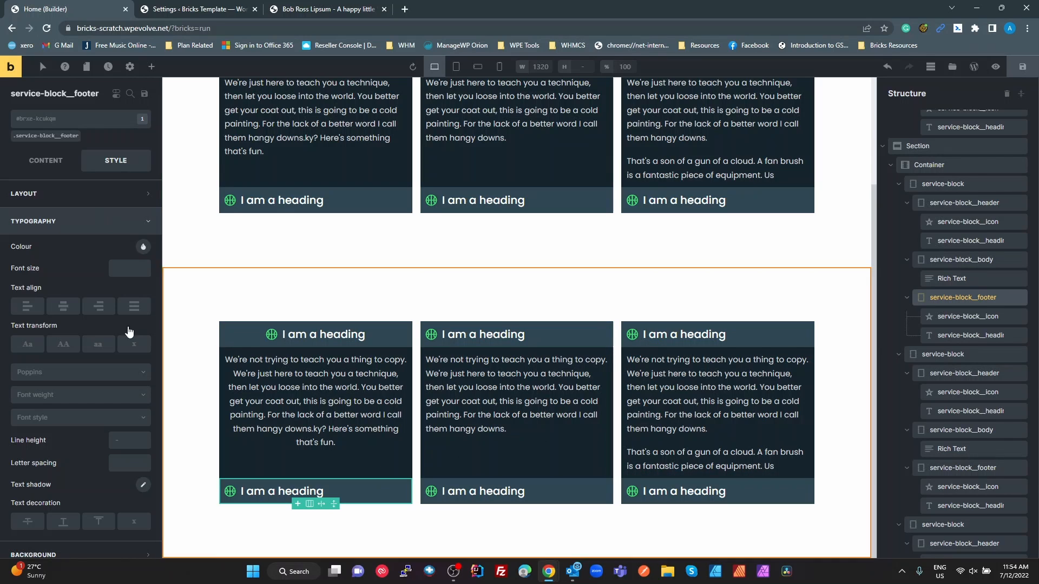
click(44, 136)
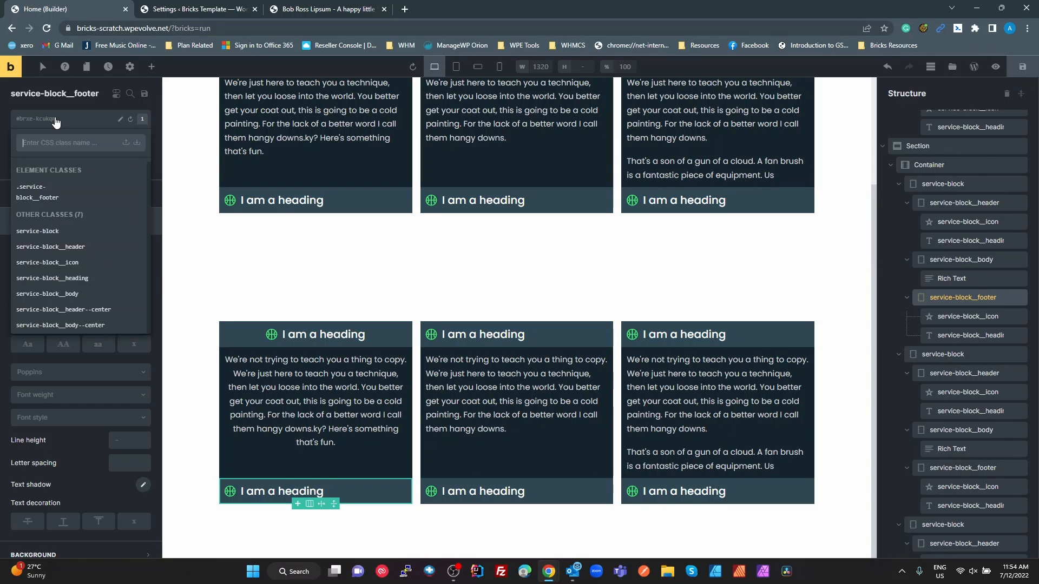
key(Return)
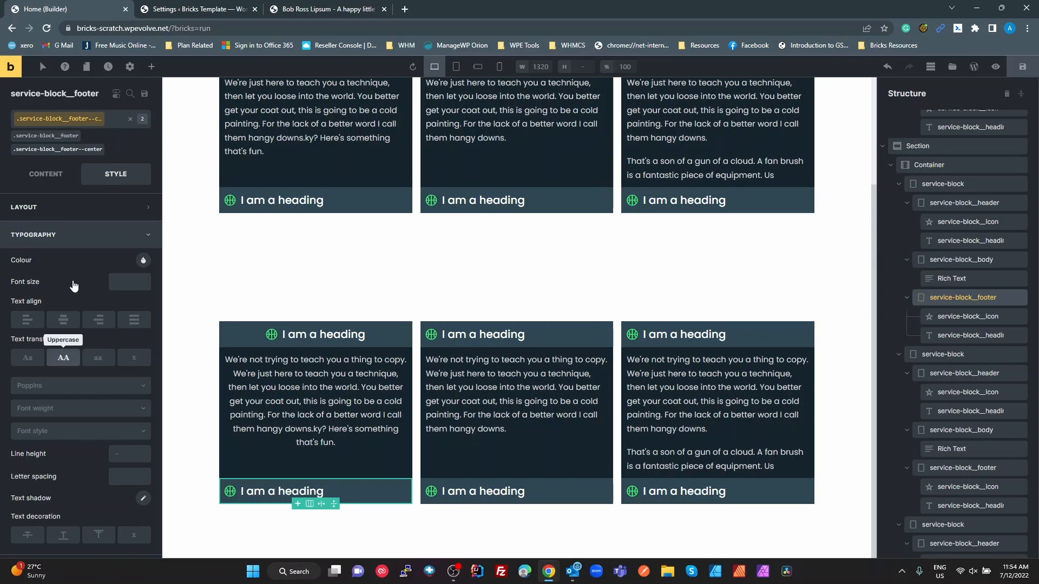
click(45, 174)
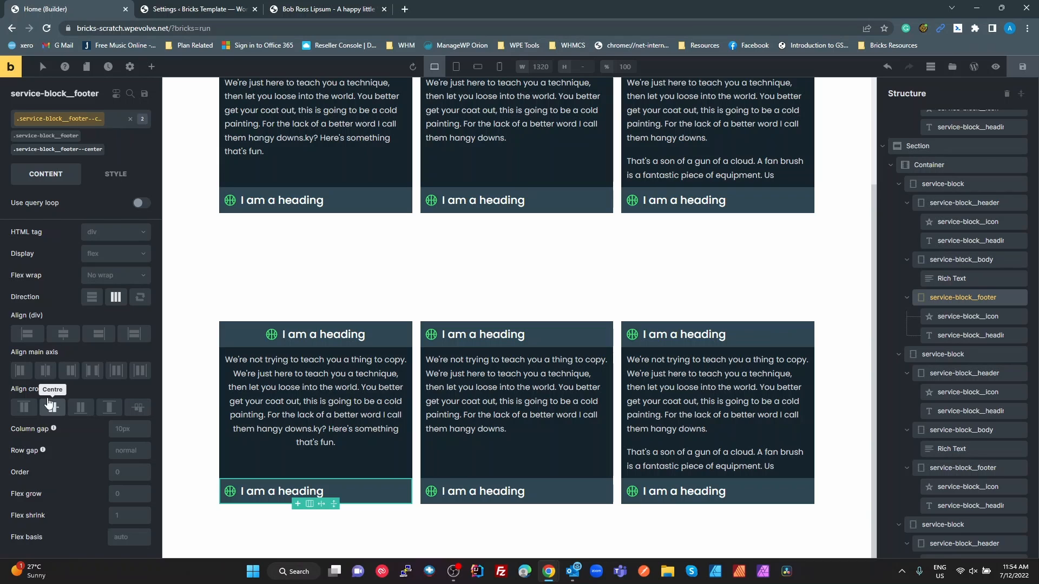
click(46, 372)
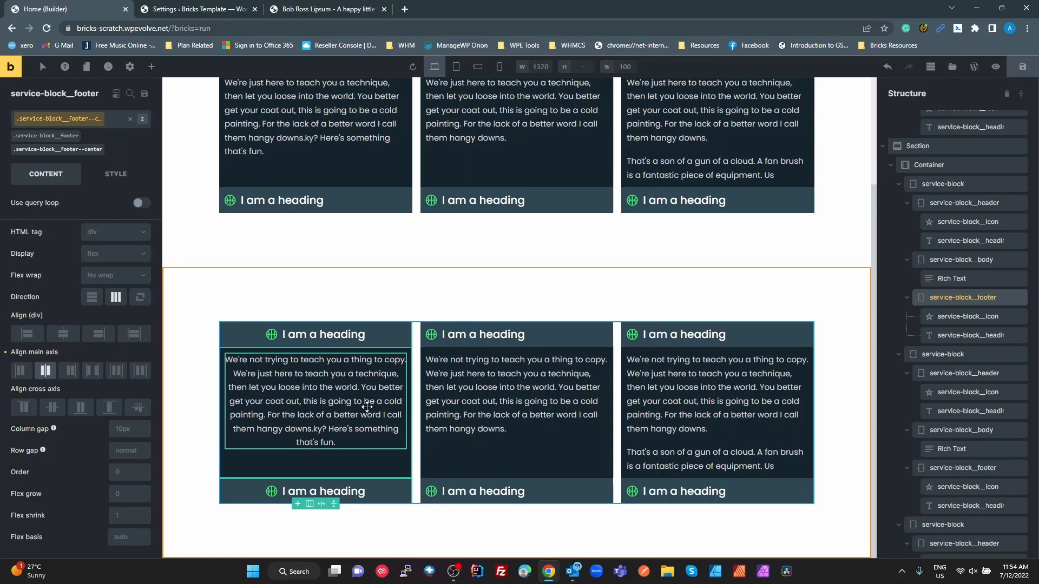
Review the classes assigned to the header, body and footer of the first service-block in the duplicated section
click(430, 414)
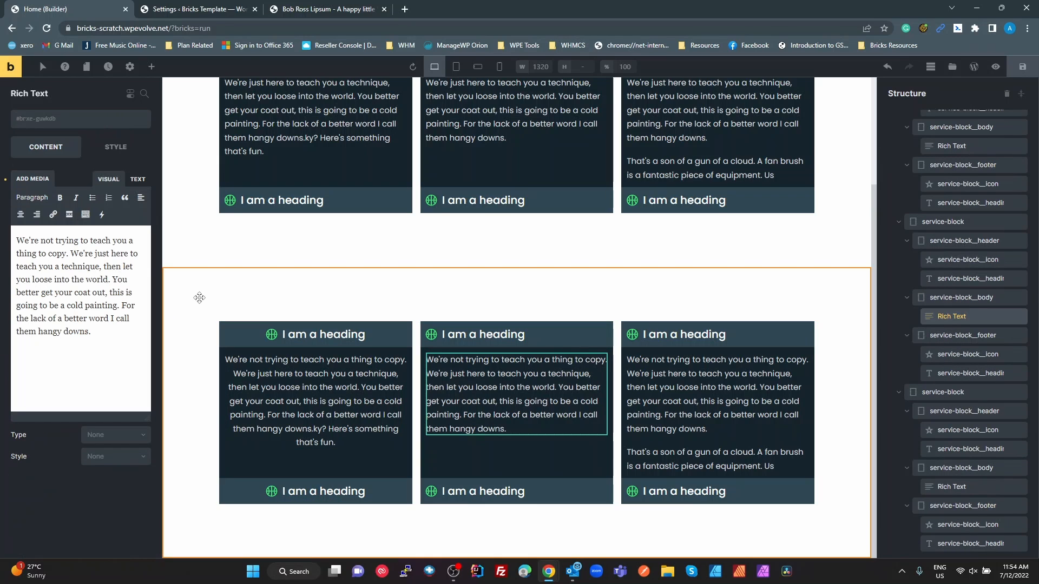
click(381, 342)
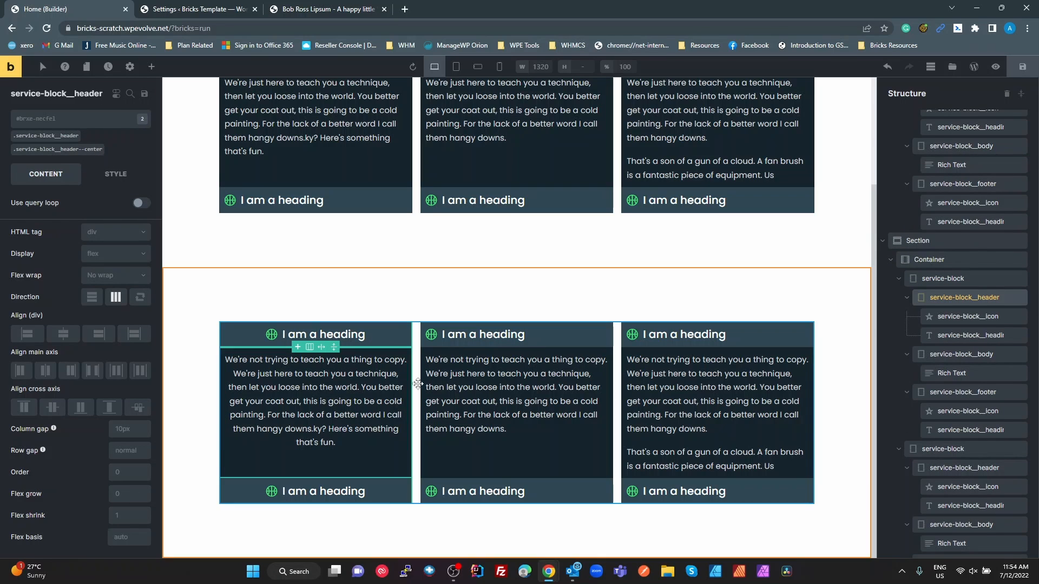
click(406, 464)
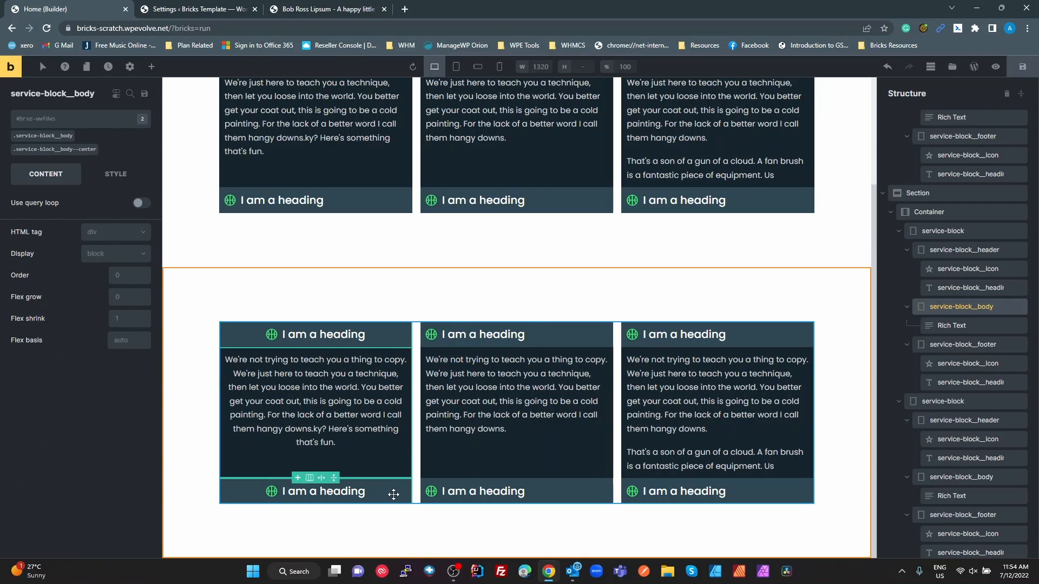
click(395, 493)
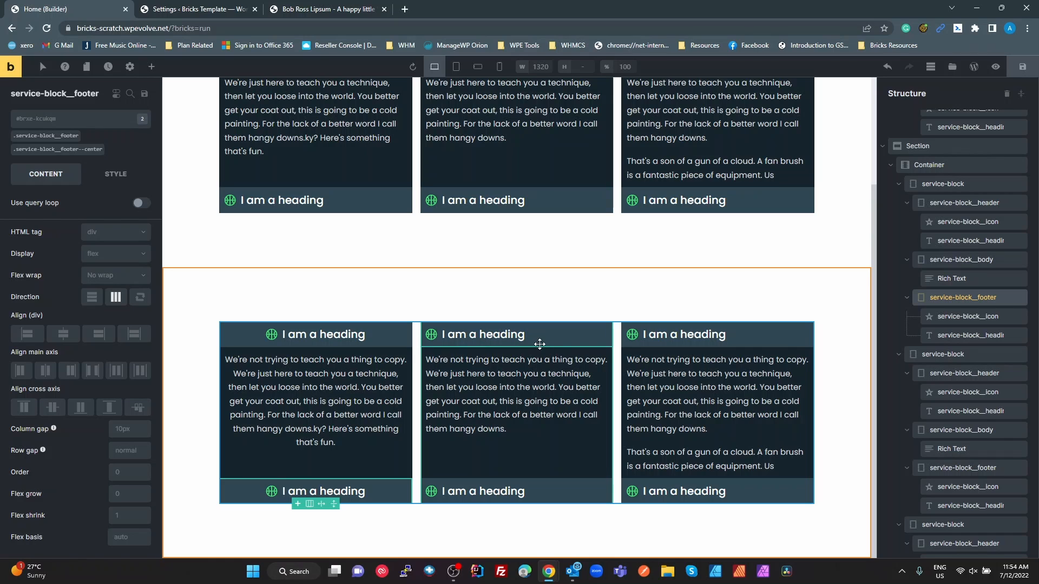
Add the existing class service-block__header--center to the header of the second service-block in the duplicated section
click(577, 339)
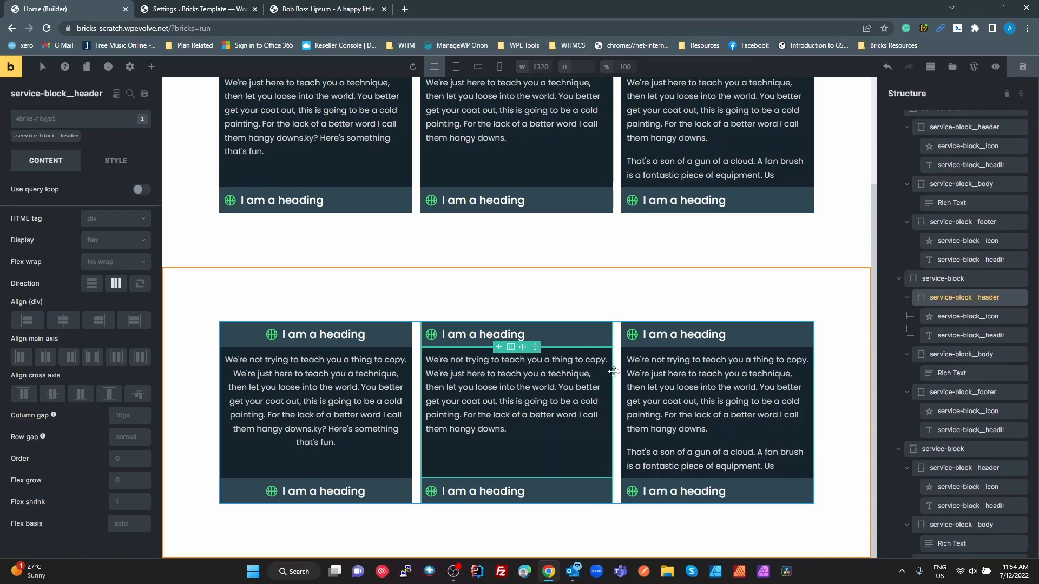
click(87, 138)
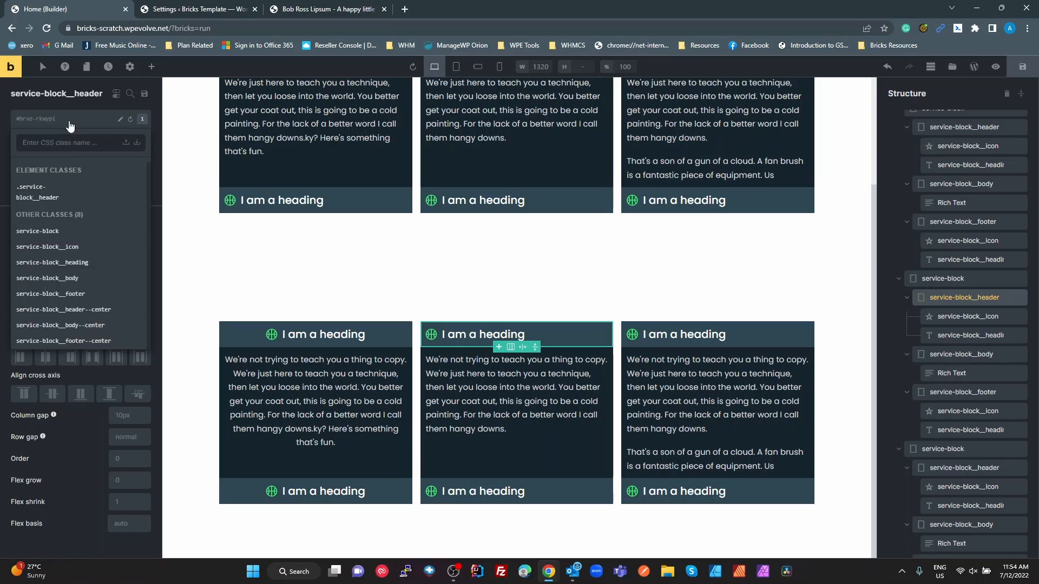
text(cen)
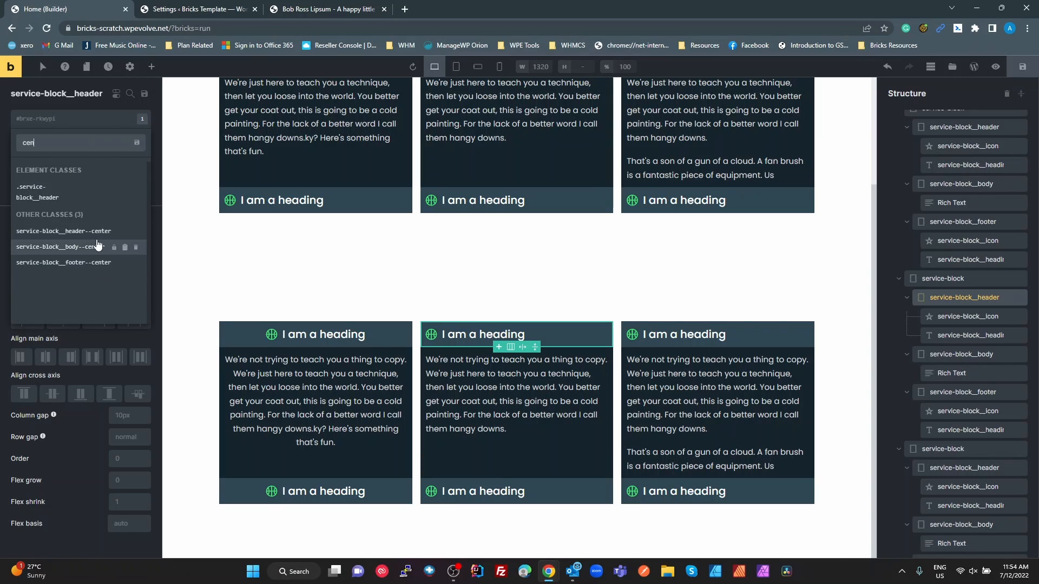
click(90, 232)
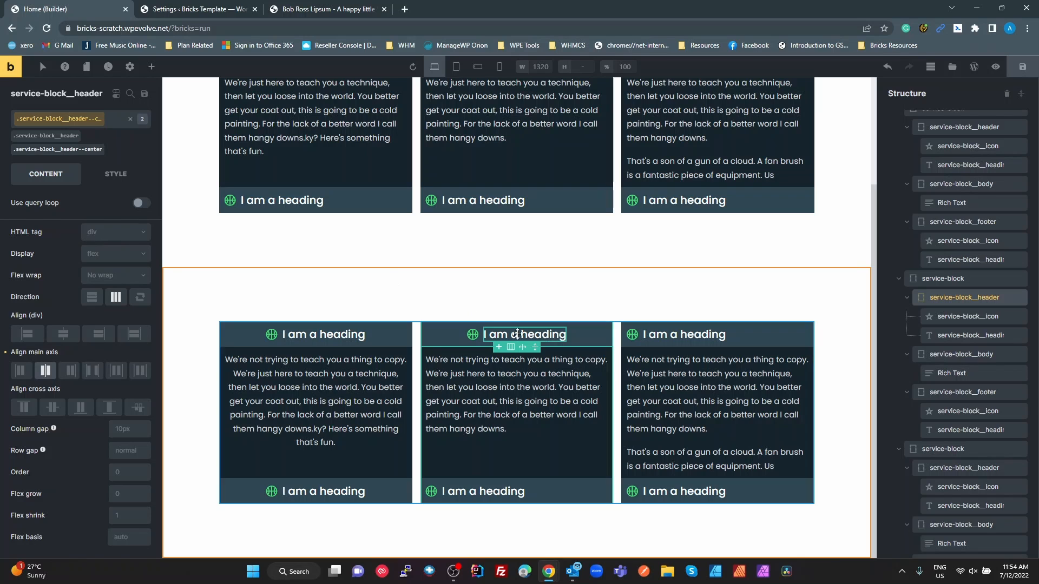
Add the existing class service-block__body--center to the body of the second service-block in the duplicated section
click(517, 401)
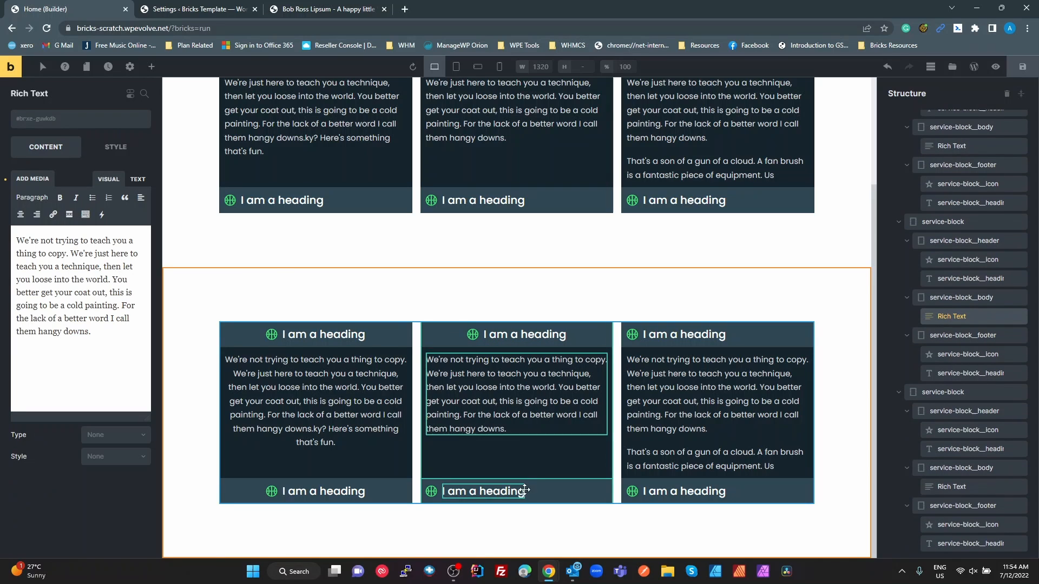
click(566, 463)
click(67, 117)
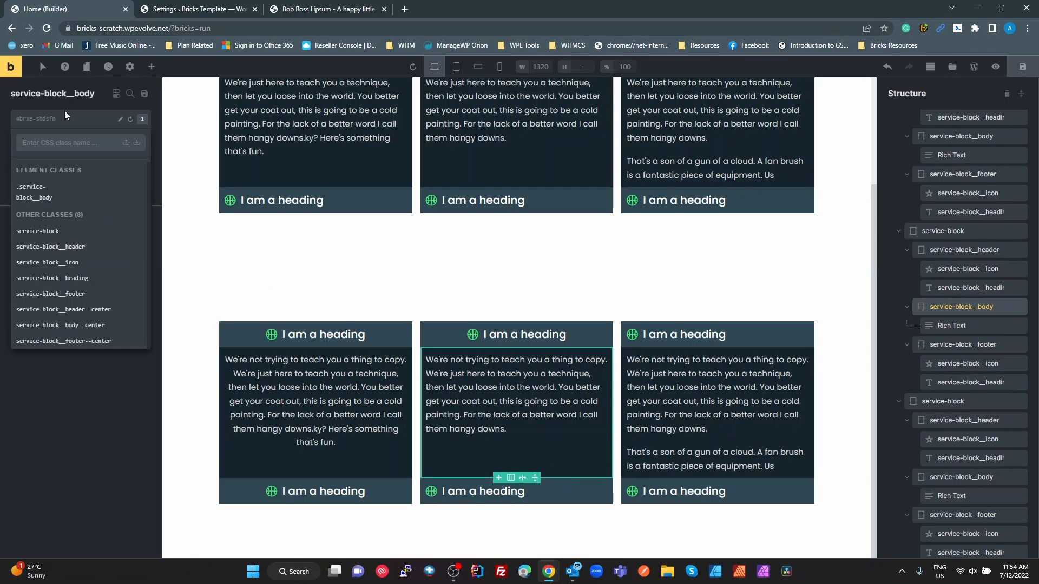
text(cen)
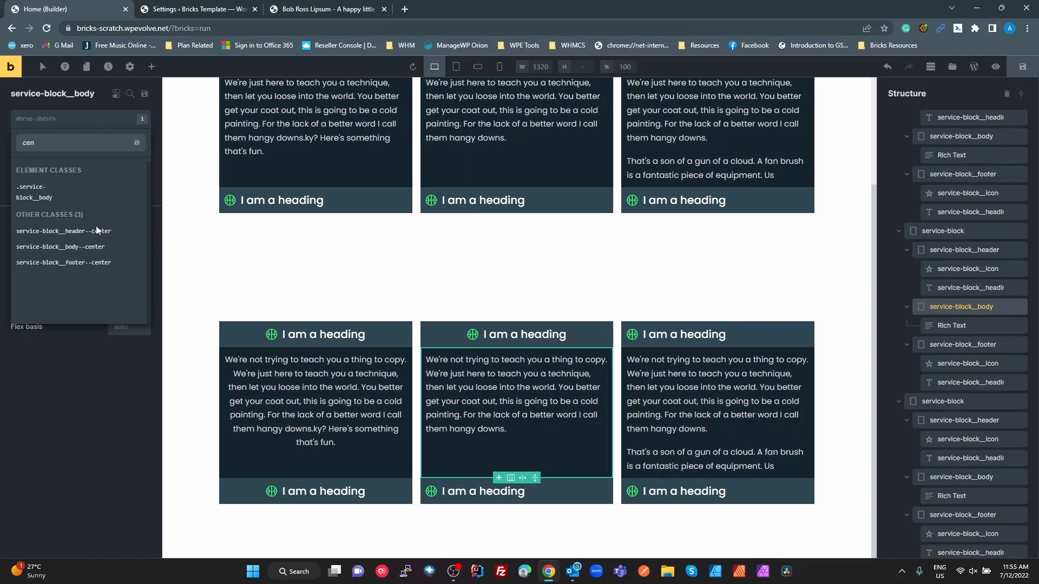
click(91, 248)
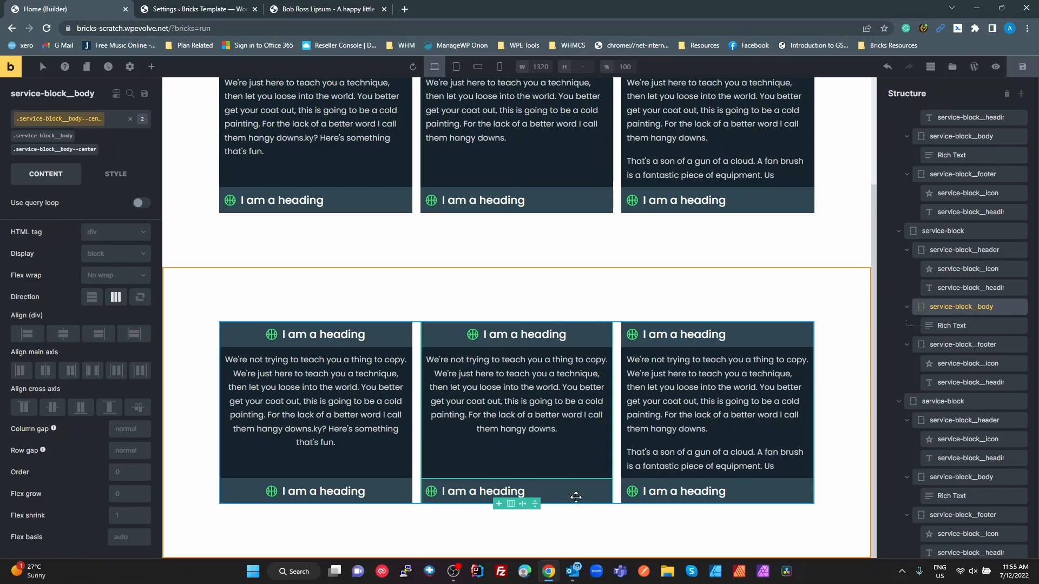
Add the existing class service-block__header--center to the second duplicated block's footer, and compare the duplicated section with the original one
click(574, 496)
click(79, 120)
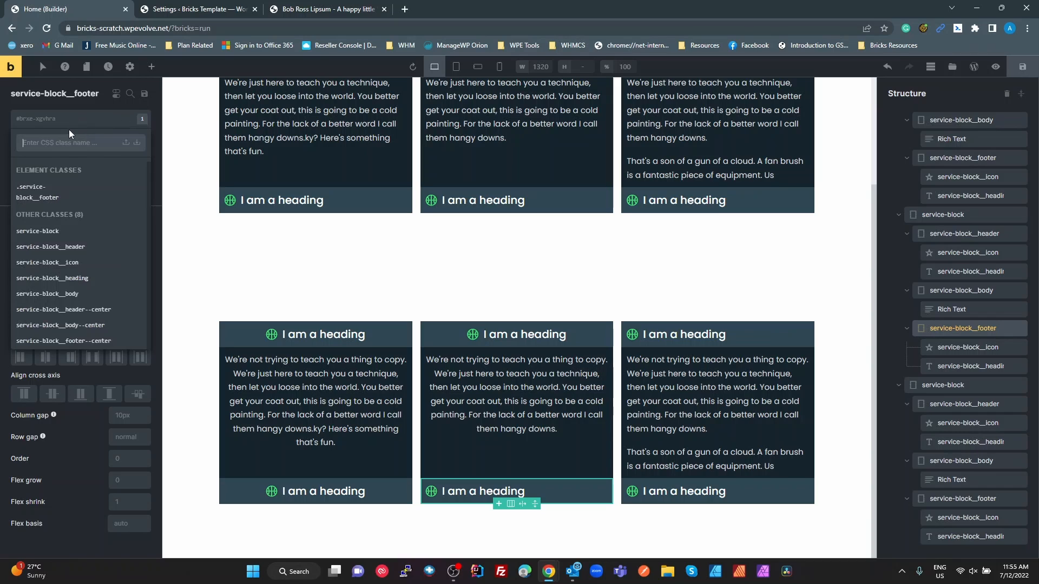
text(cen)
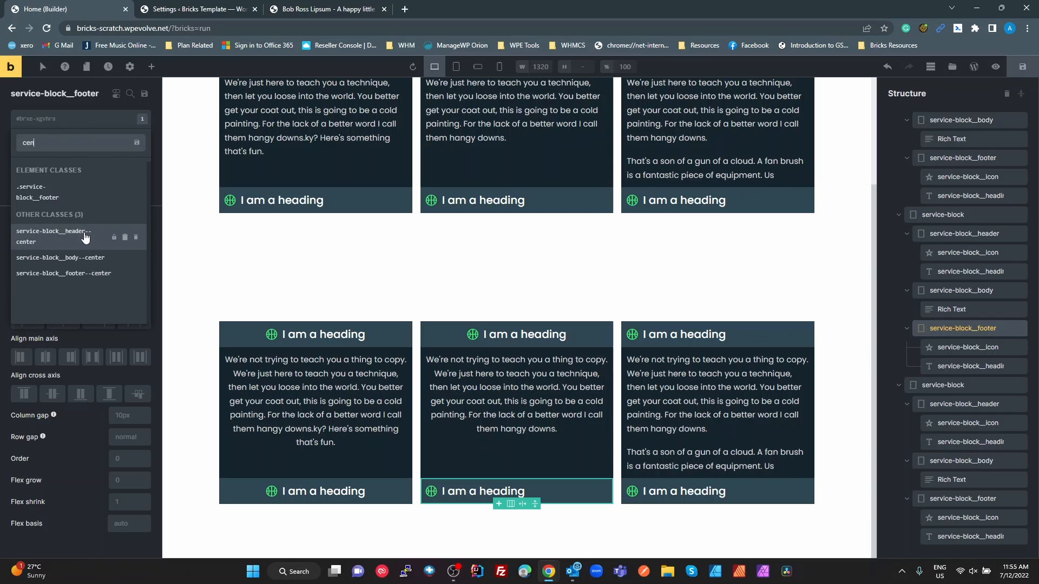
click(63, 231)
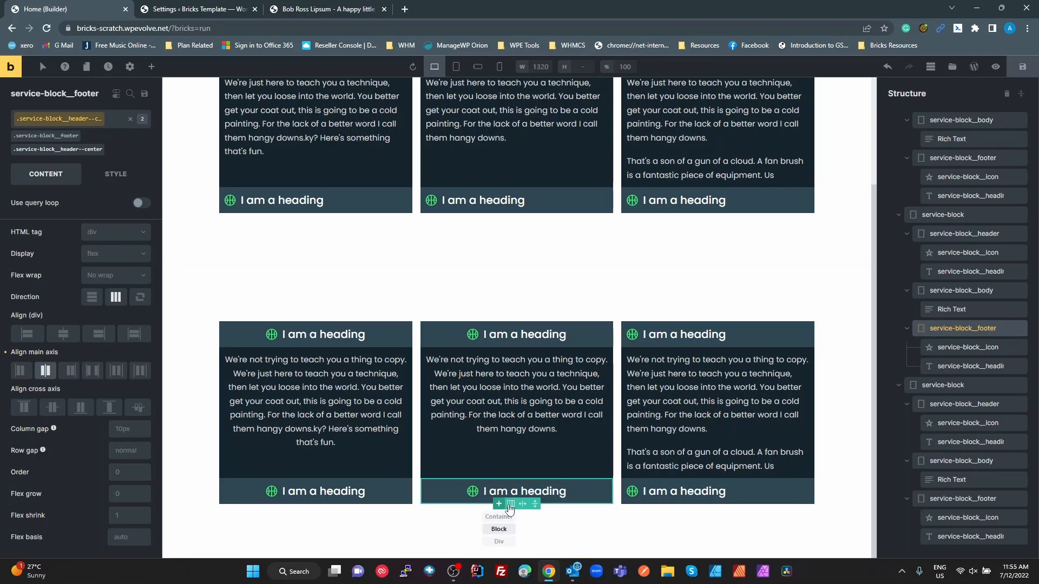
click(586, 528)
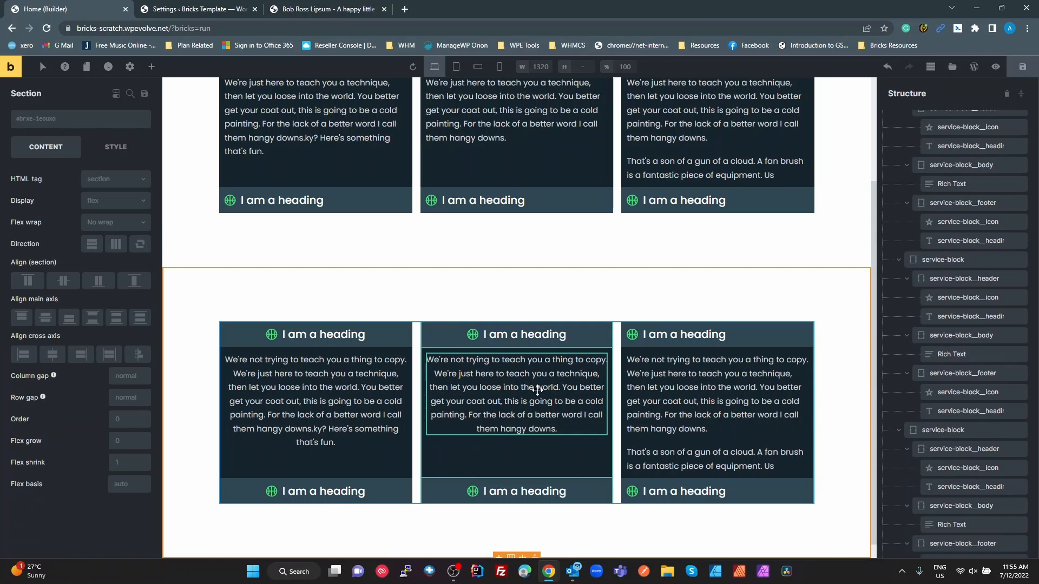
scroll(537, 390, up, 3)
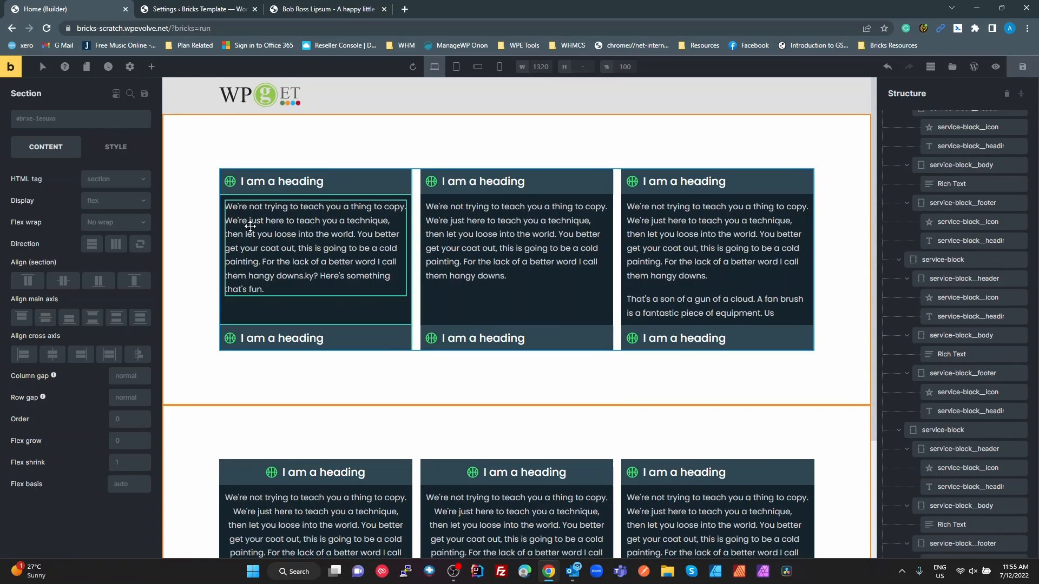
scroll(388, 352, down, 3)
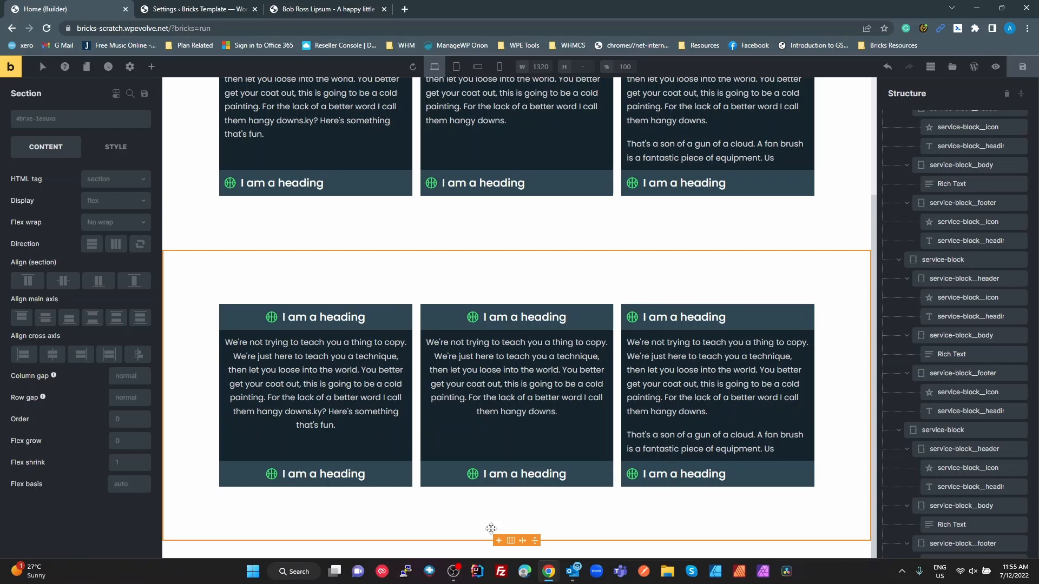
Switch to the Figma design and review the body and footer layers of the service-block (center) component
key(alt+Tab)
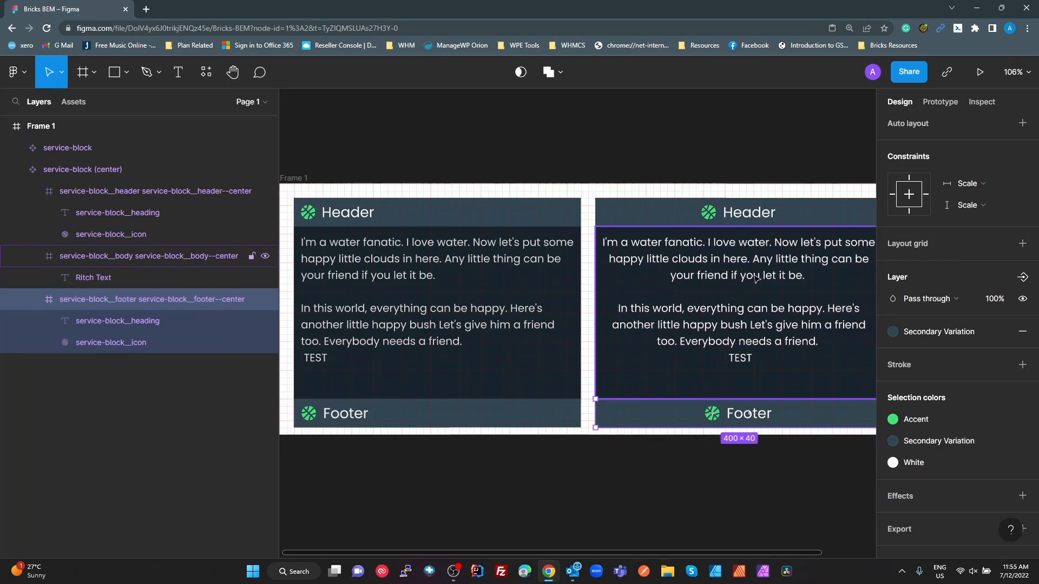
click(162, 256)
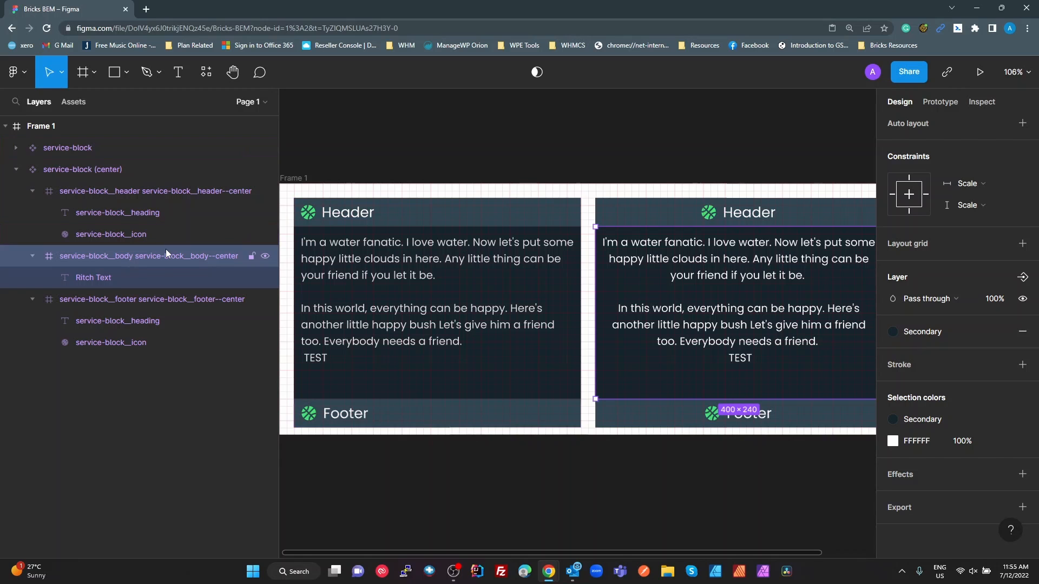
click(160, 304)
click(151, 324)
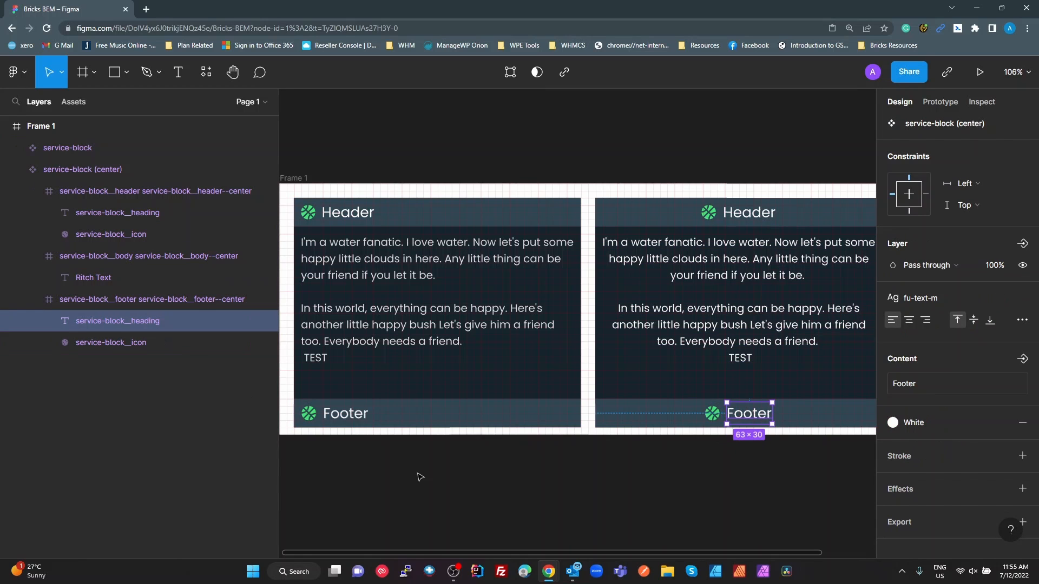
click(479, 449)
Reduce the browser zoom of the Figma page by one level so both components in Frame 1 fit on the canvas
scroll(571, 393, down, 5)
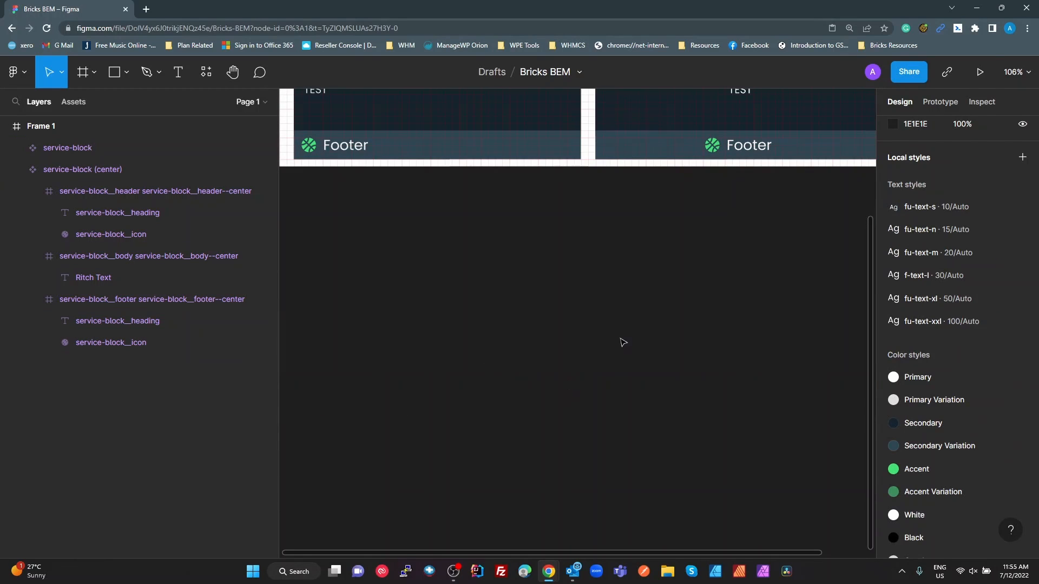
click(1026, 28)
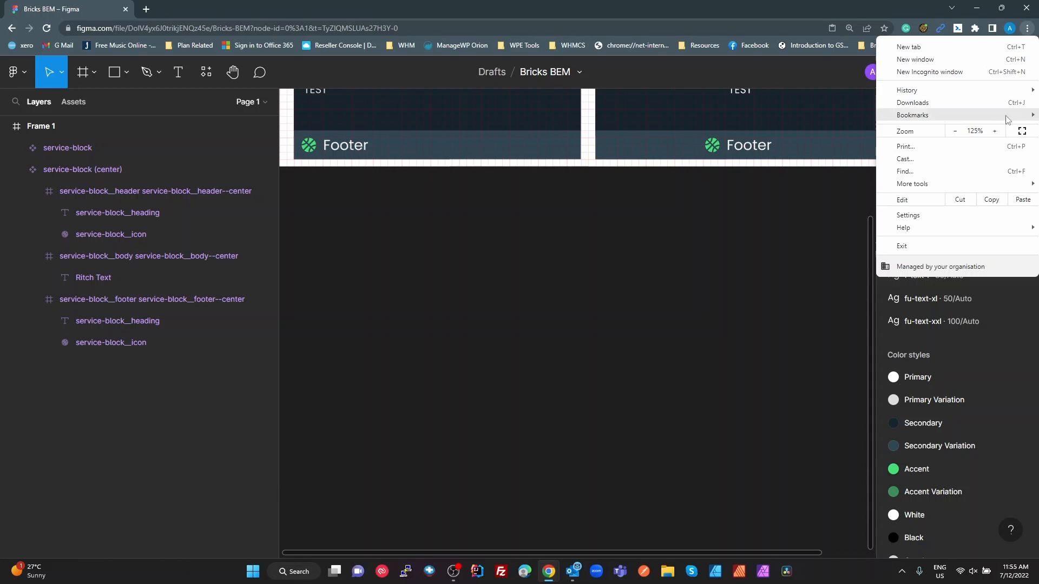
click(954, 132)
click(631, 243)
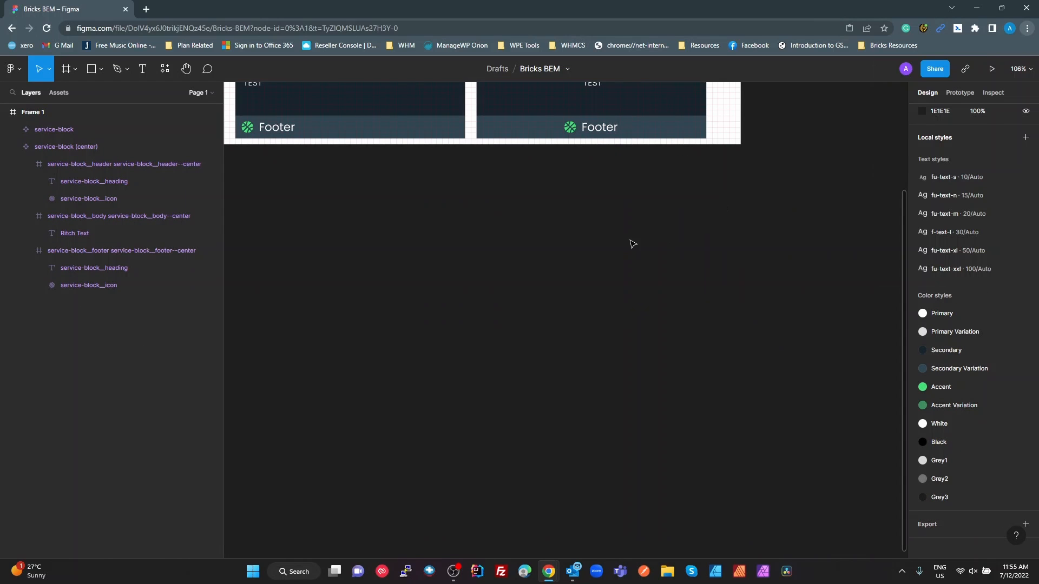
scroll(556, 290, up, 4)
scroll(557, 289, up, 2)
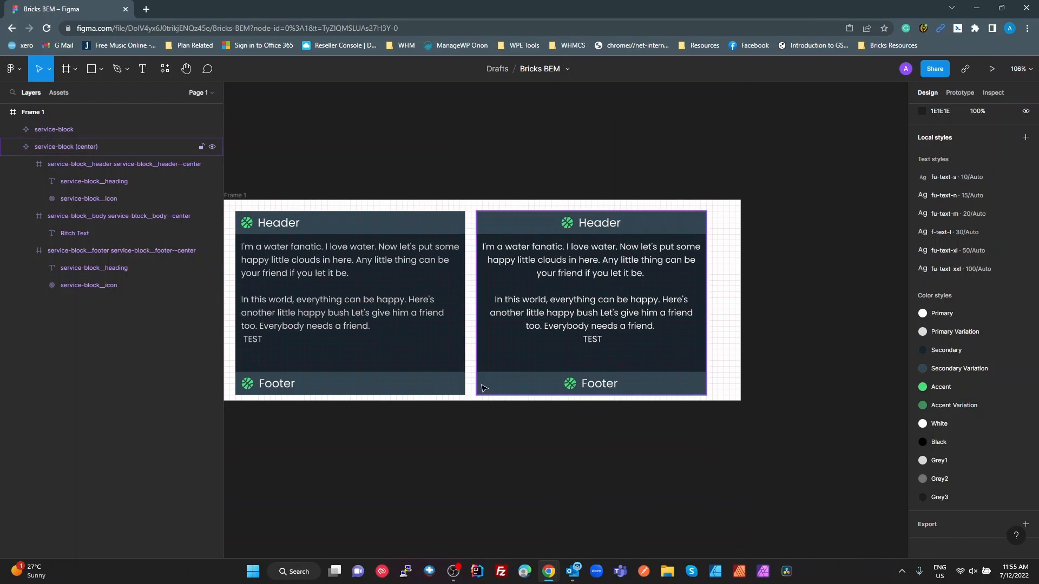
Draw a new frame about 1007 × 506 px on the empty canvas below Frame 1
scroll(404, 441, down, 4)
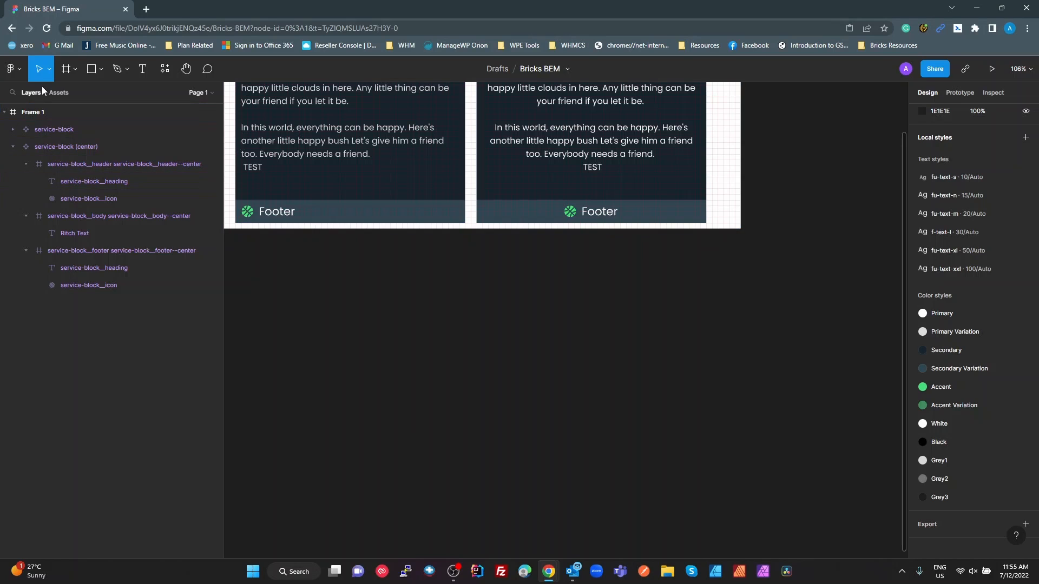
click(66, 69)
drag(270, 254, 475, 337)
drag(547, 385, 848, 544)
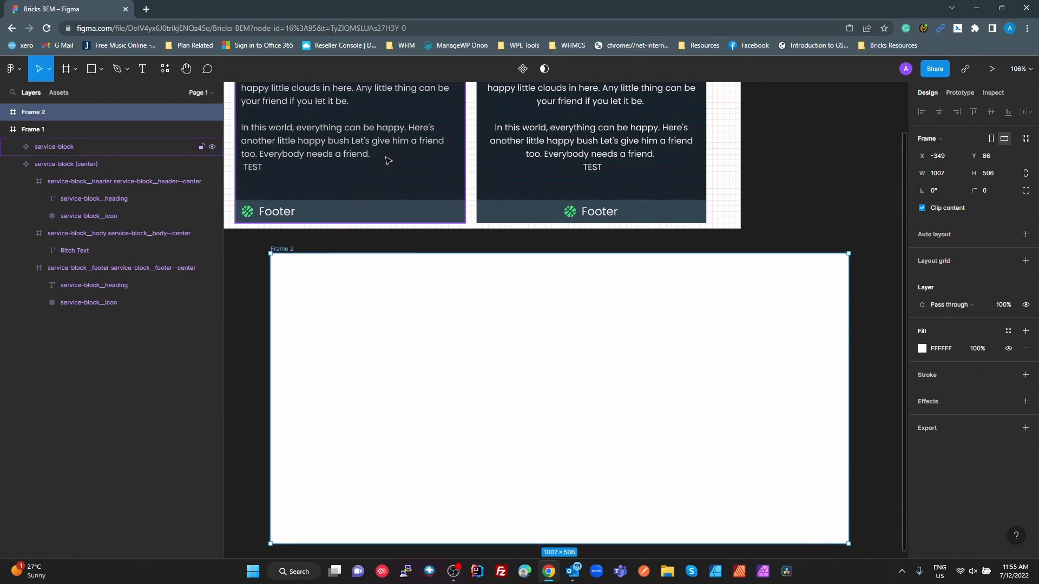
Place an instance of the local service-block (center) component near the upper-left corner of Frame 2
scroll(379, 216, up, 5)
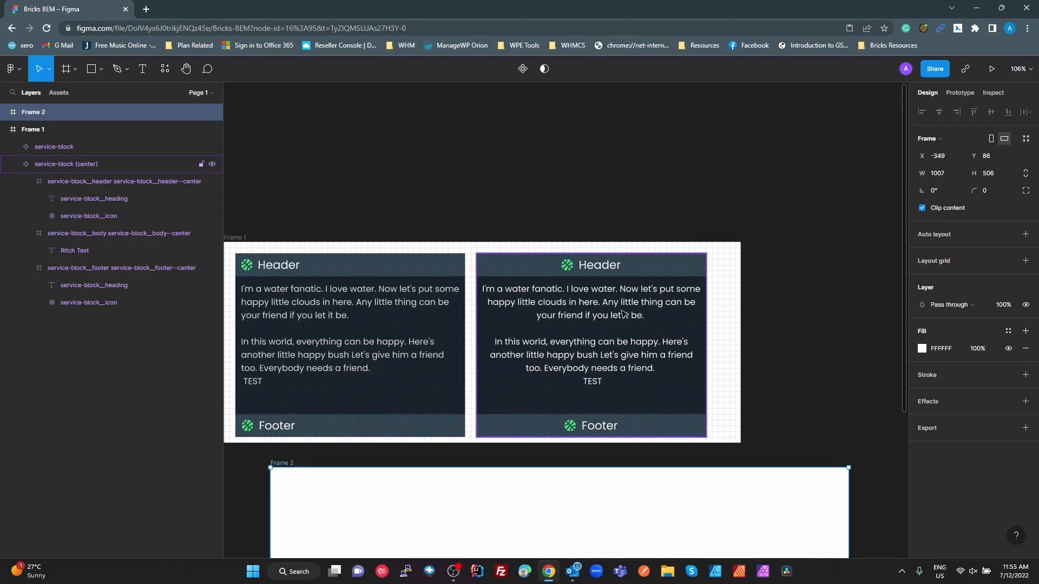
scroll(595, 422, down, 5)
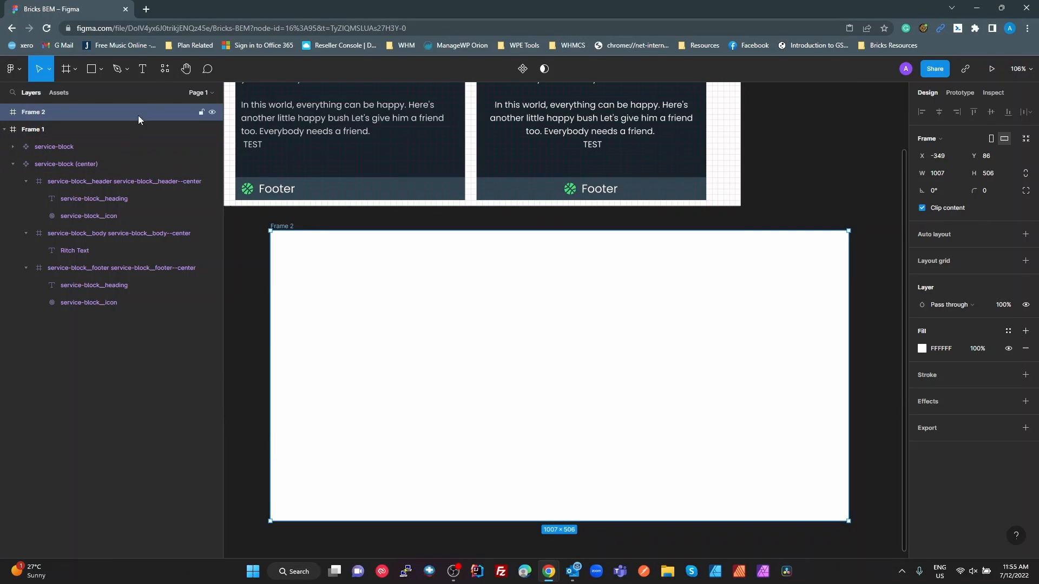
click(64, 92)
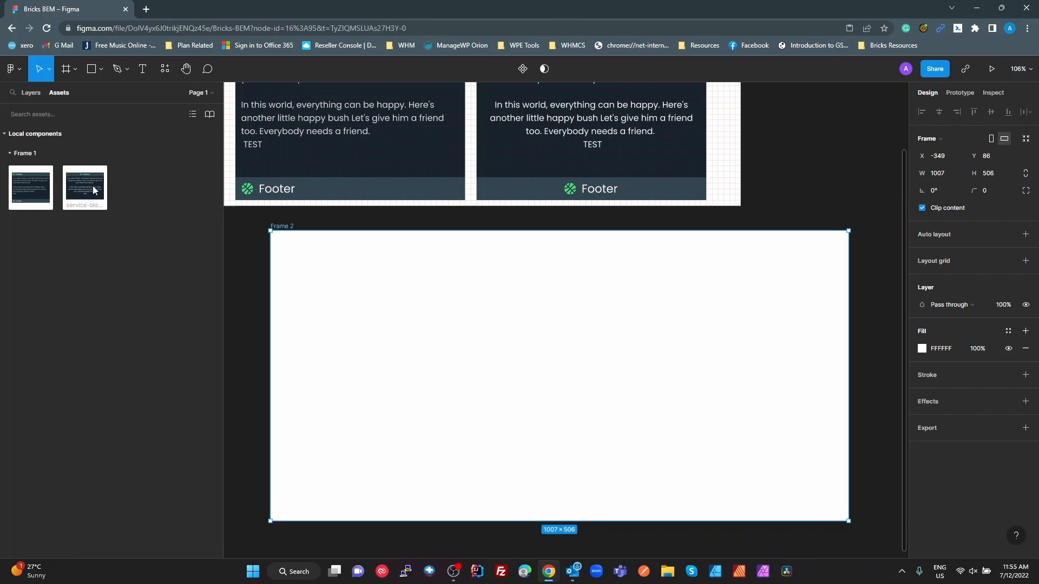
drag(79, 183, 389, 304)
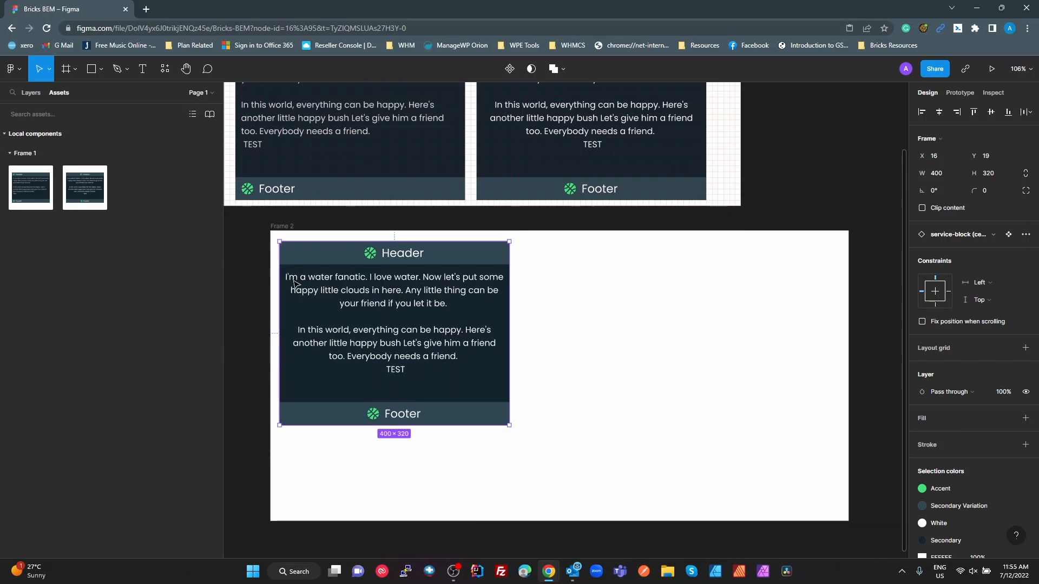
Add a layout grid to Frame 2 and deselect the frame
key(ctrl+shift+4)
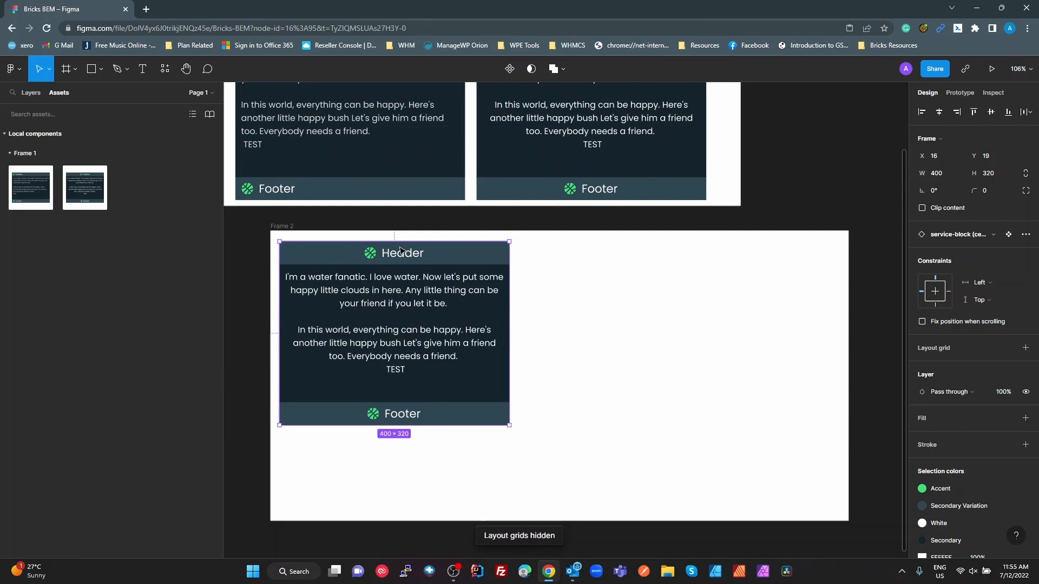
click(700, 368)
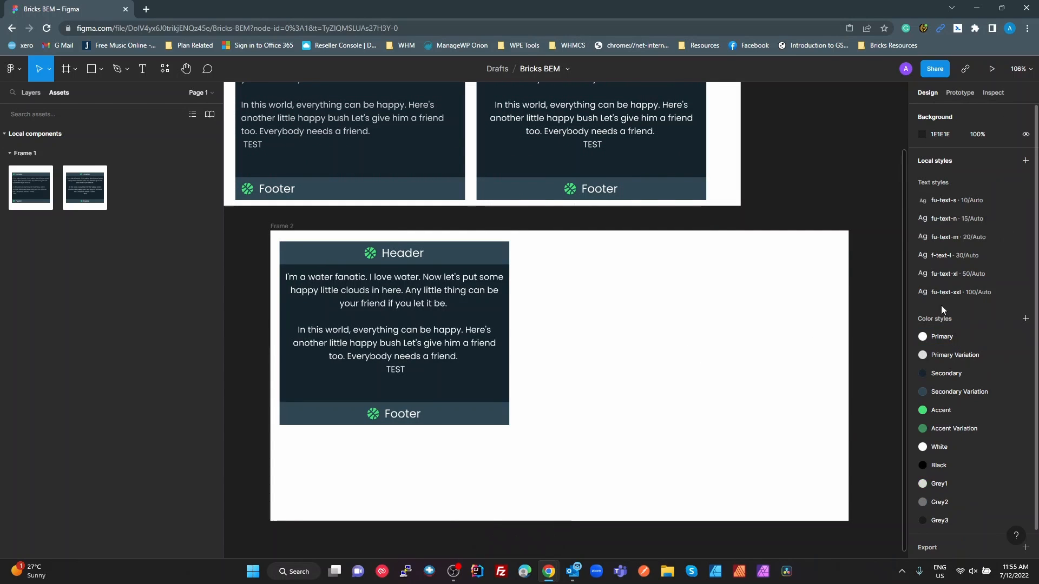
click(282, 226)
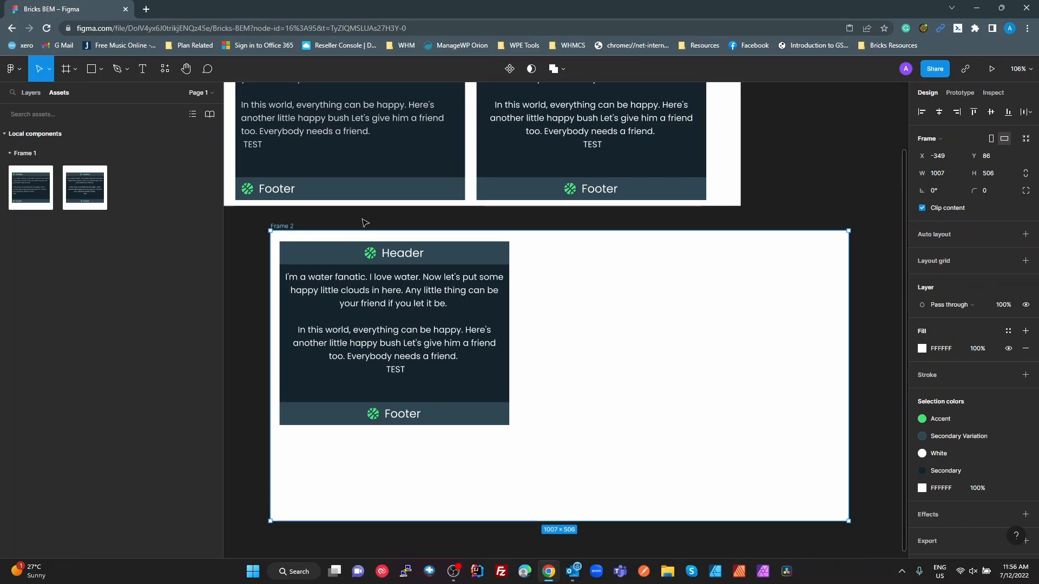
click(924, 261)
click(577, 327)
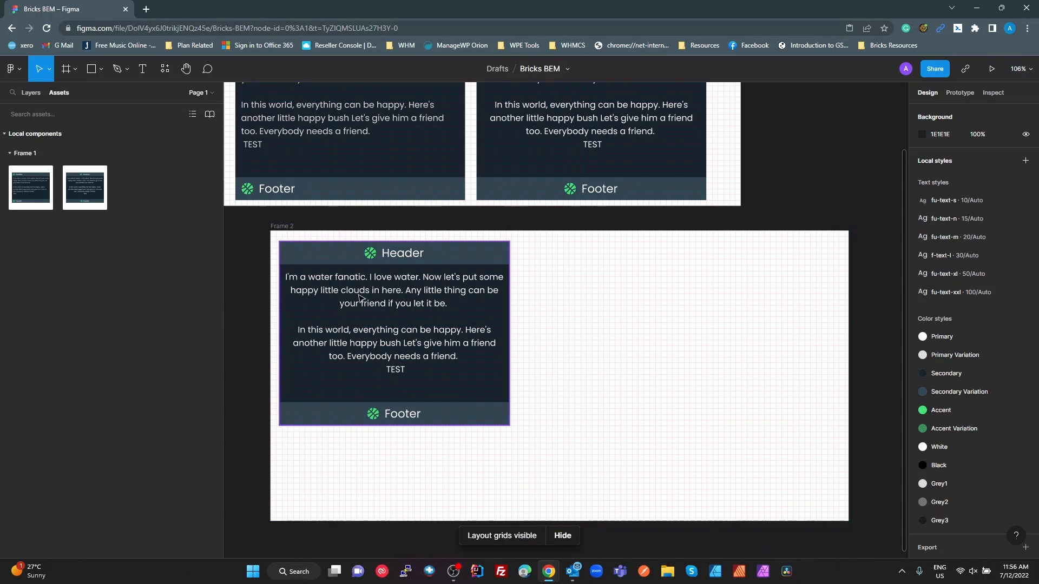
Move the service-block (center) instance in Frame 2 to X 50, Y 20, aligned with the layout grid
scroll(325, 297, up, 5)
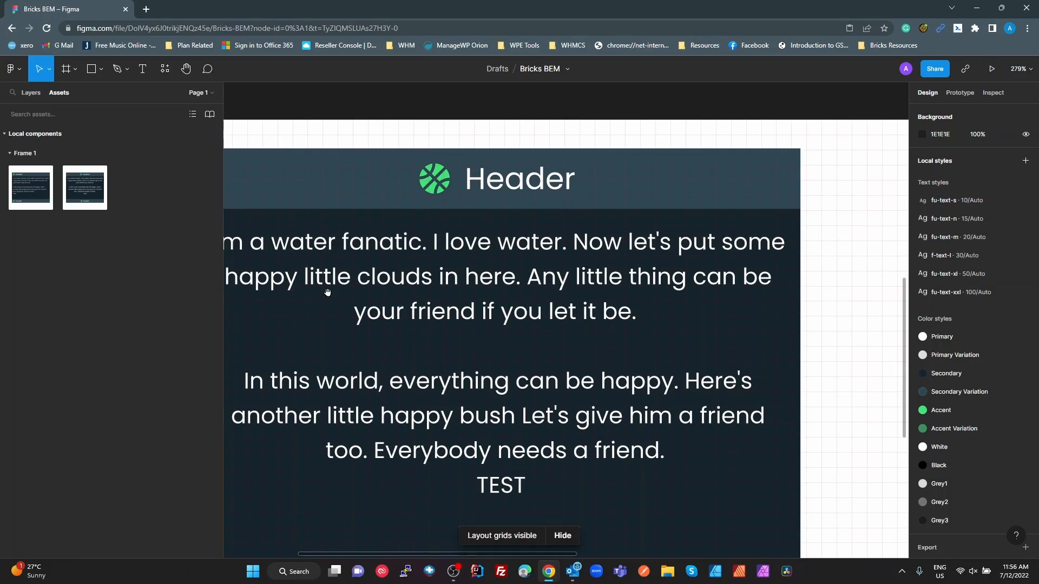
click(322, 221)
scroll(327, 221, left, 3)
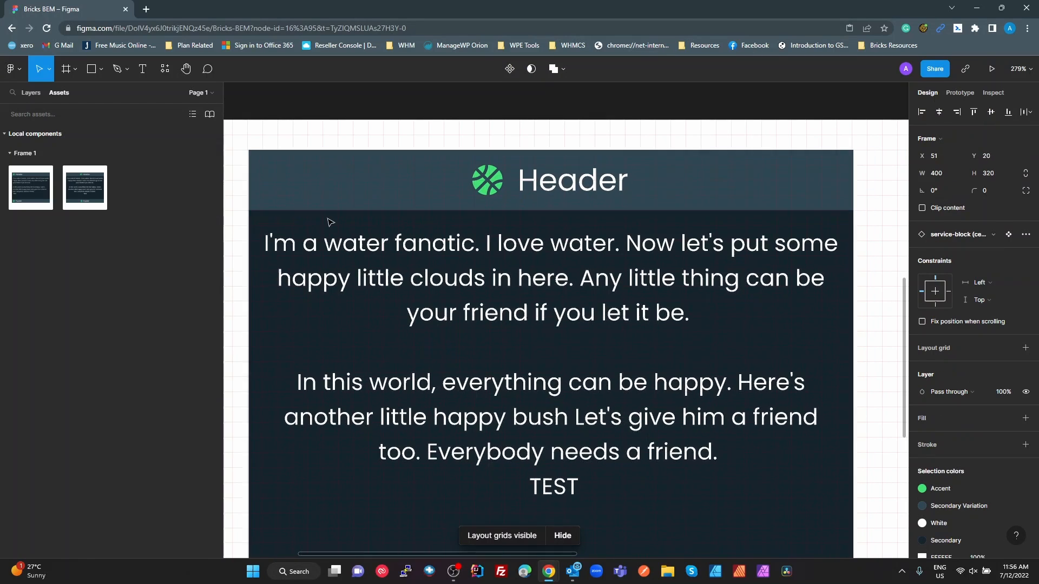
key(Left)
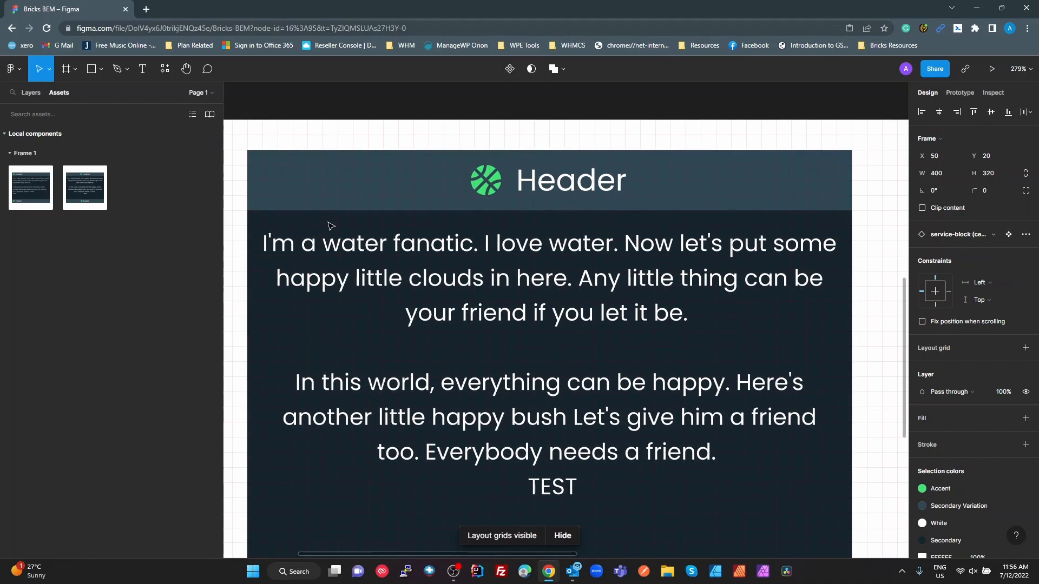
scroll(628, 331, down, 5)
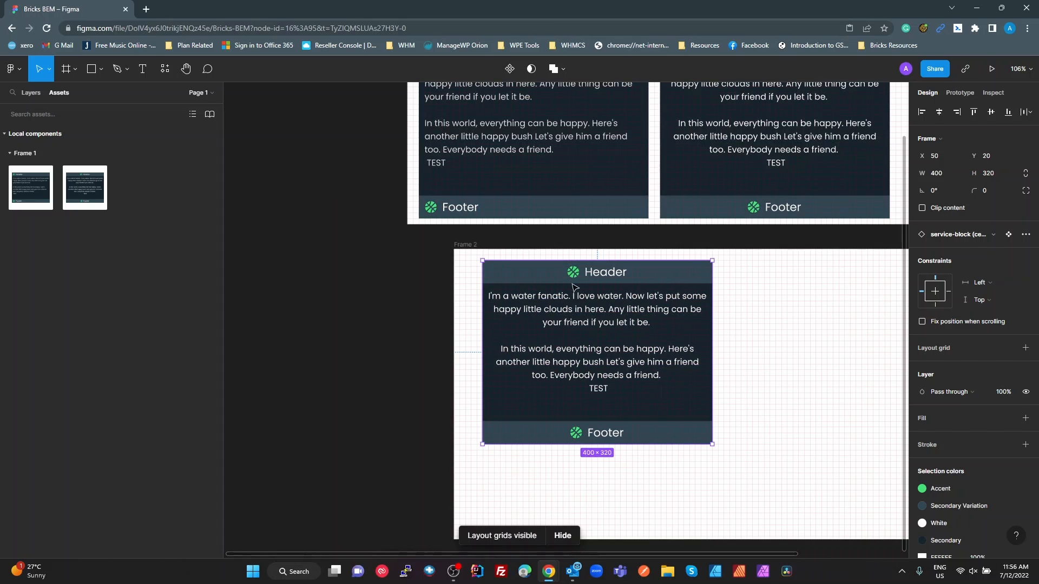
Duplicate the service-block (center) instance in Frame 2, placing the copy beside the original with a small gap
drag(575, 286, 782, 250)
click(779, 488)
drag(799, 479, 608, 475)
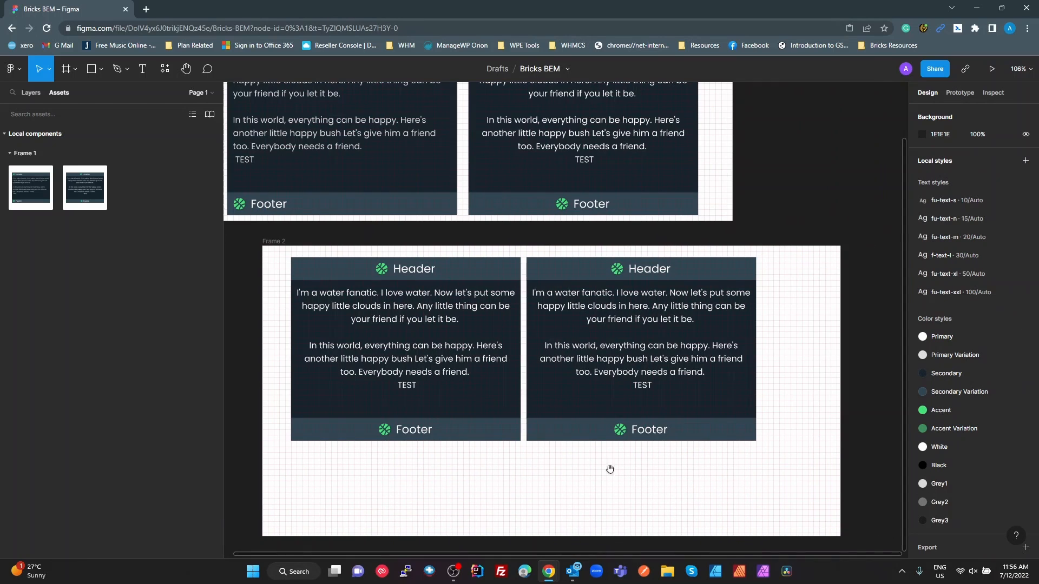
click(629, 400)
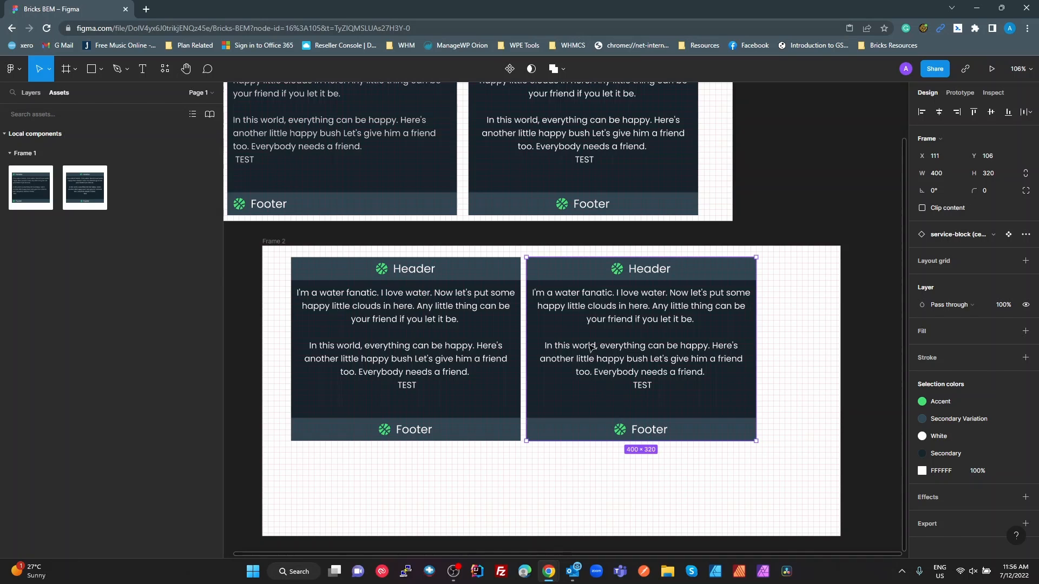
scroll(591, 347, up, 2)
click(377, 237)
click(639, 260)
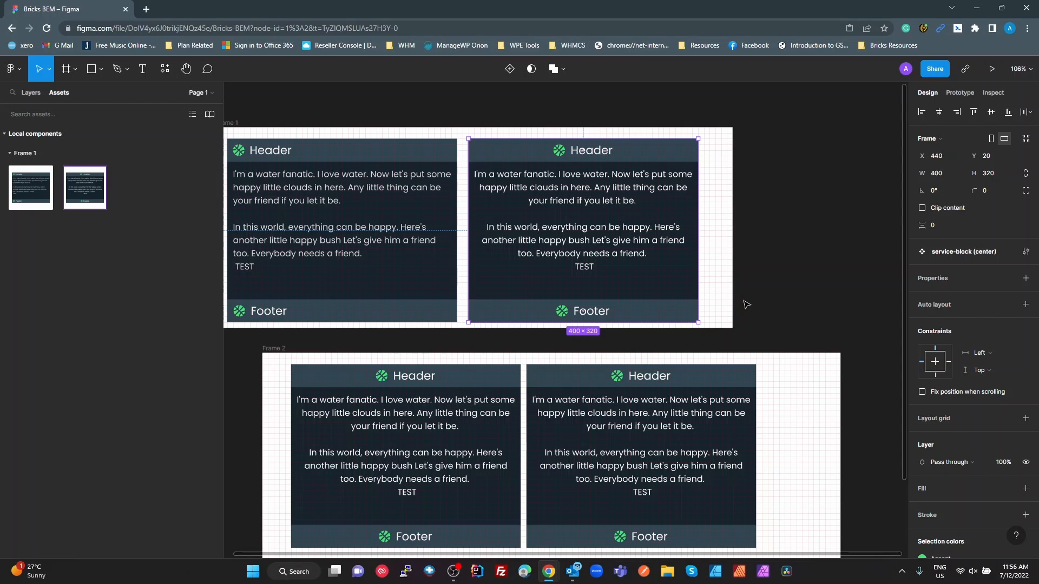
Change the Accent color style to the yellow-green C7E21F
click(831, 248)
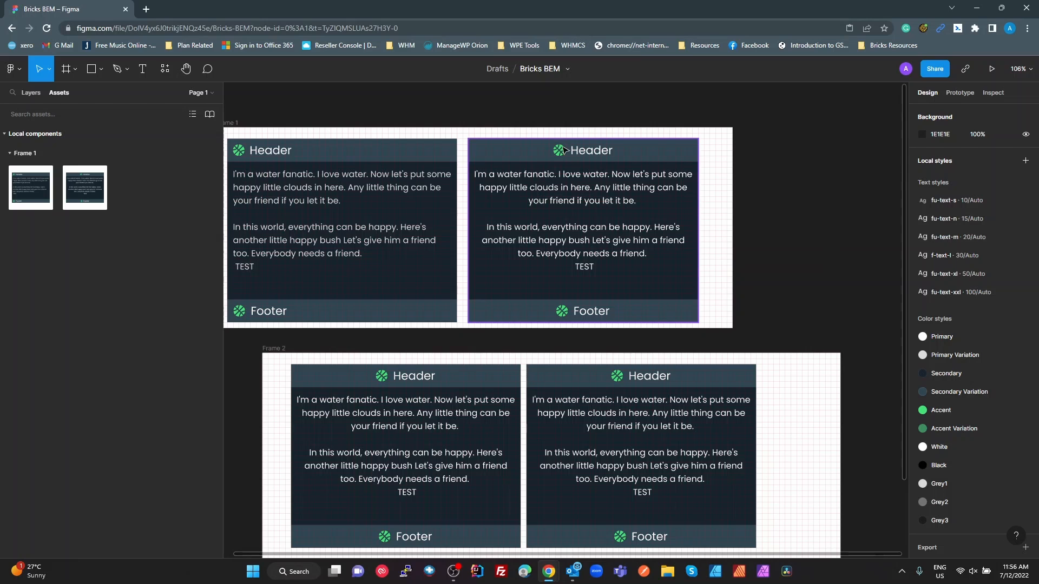
click(1024, 410)
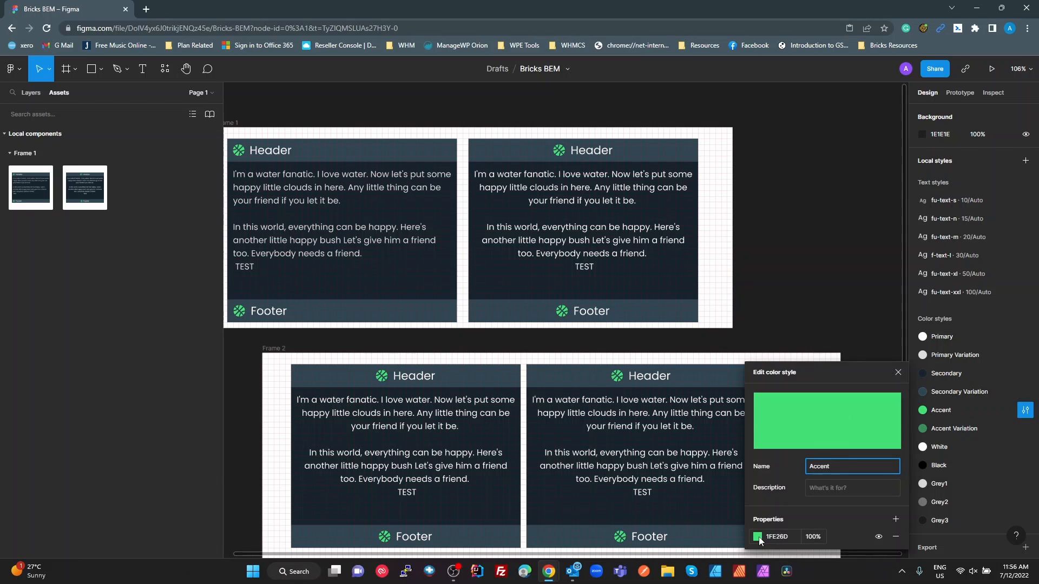
click(759, 537)
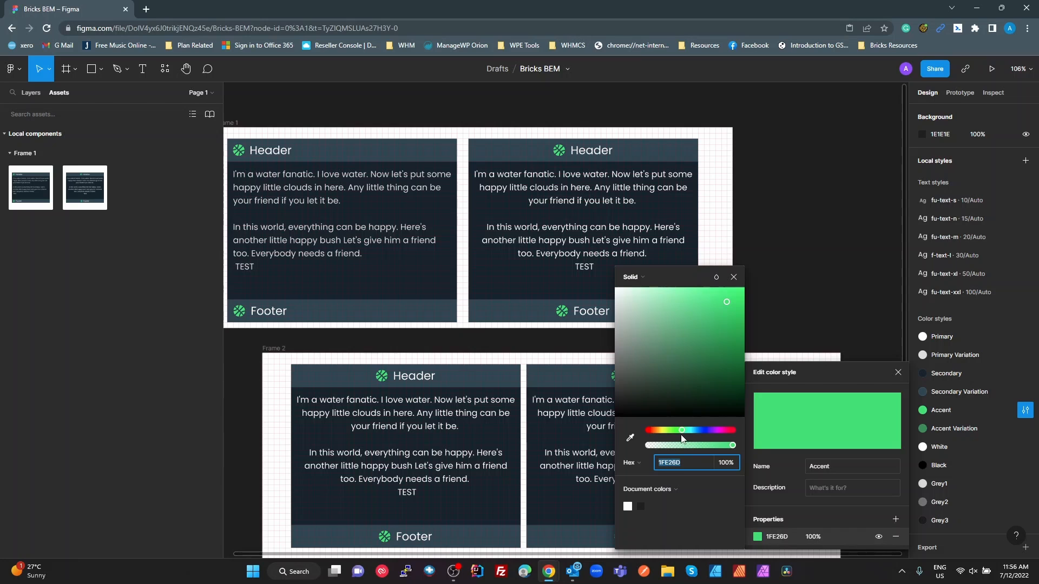
drag(681, 431, 667, 437)
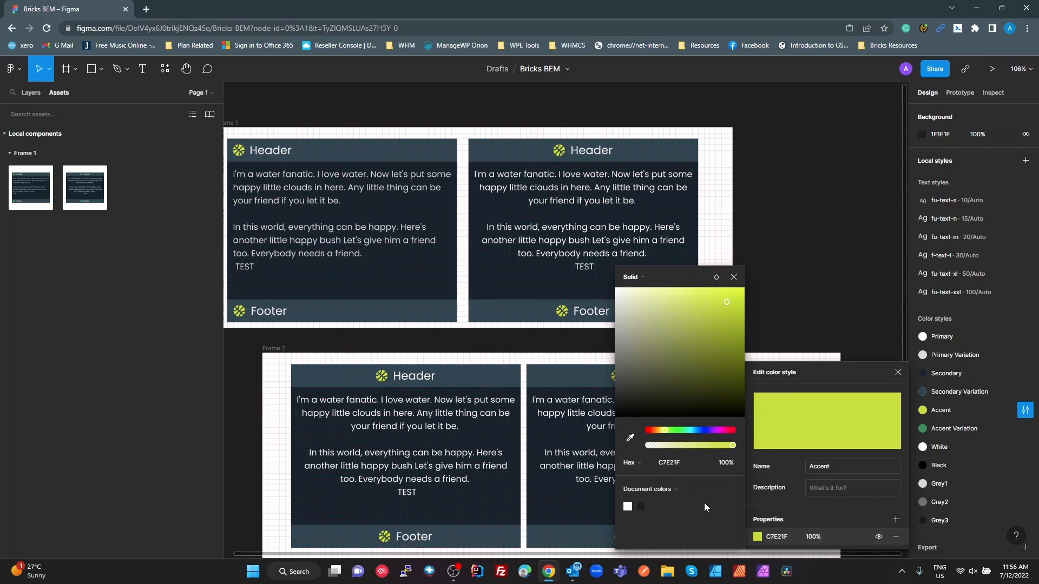
Copy the Accent hex value into the Accent Variation color style and darken it to 7B8A21
click(673, 462)
click(1025, 428)
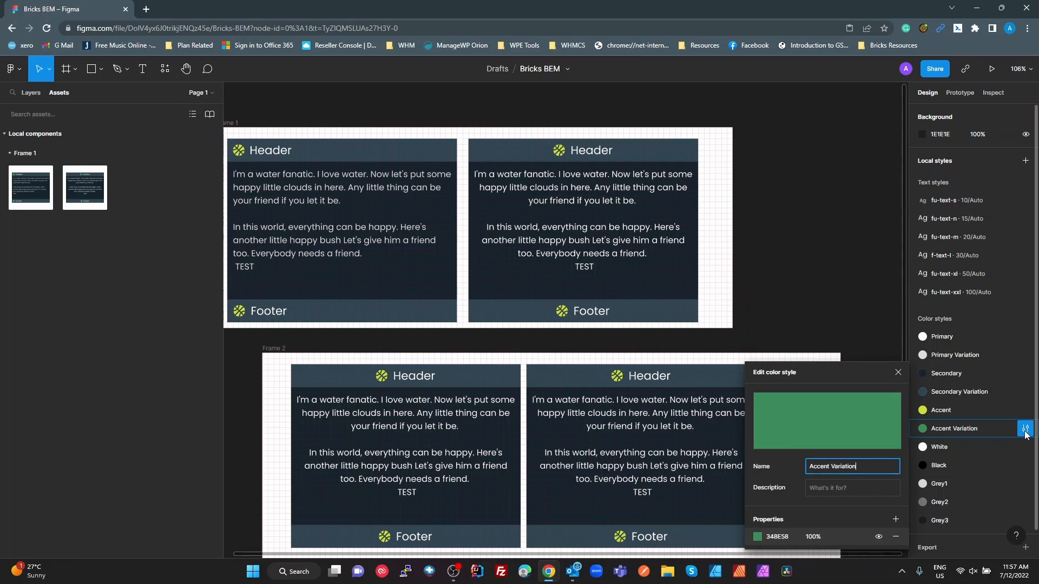
click(777, 536)
text(C7E21F)
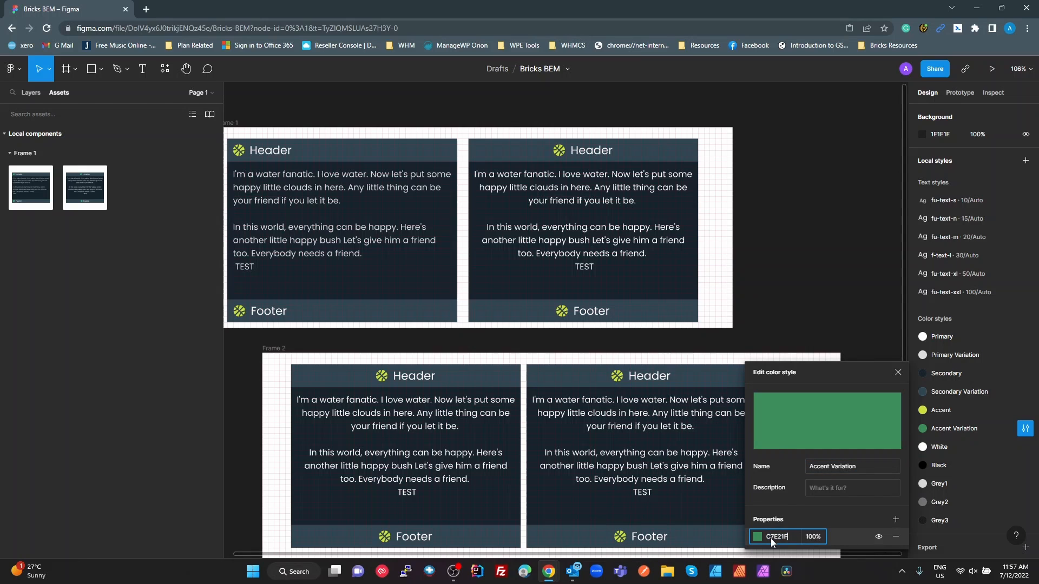
key(Return)
click(758, 536)
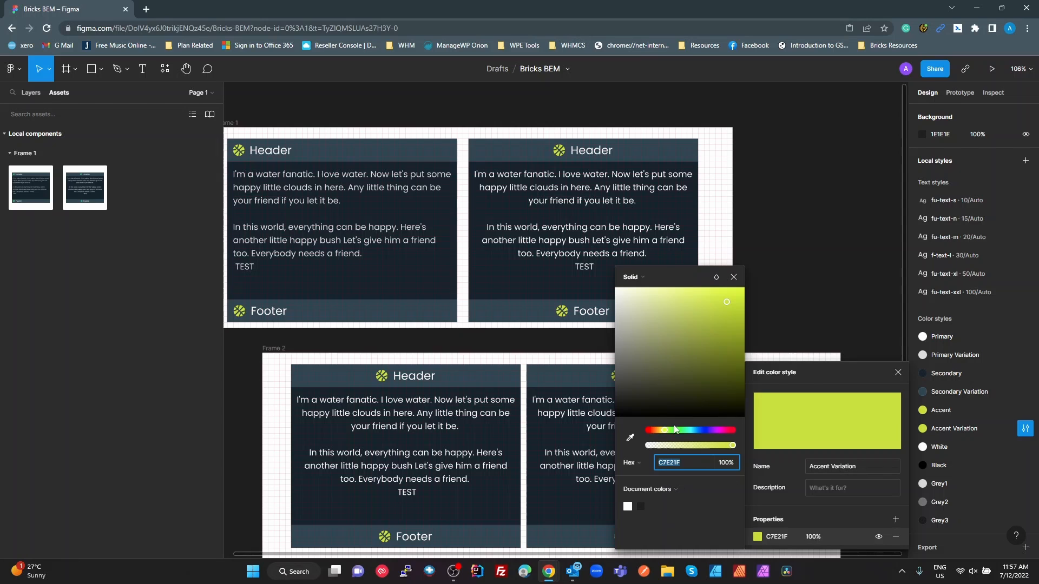
drag(726, 304, 714, 347)
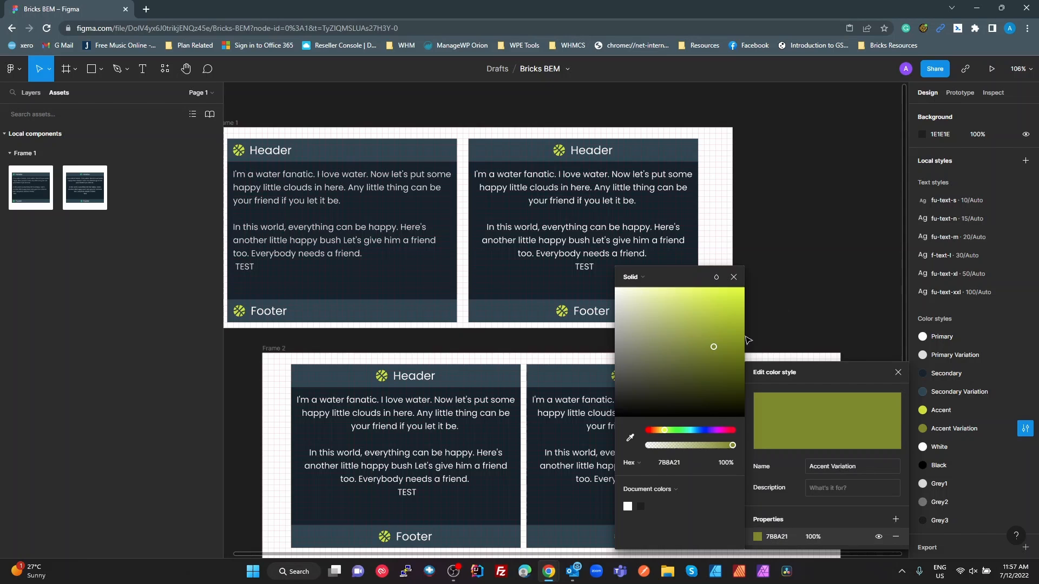
click(733, 277)
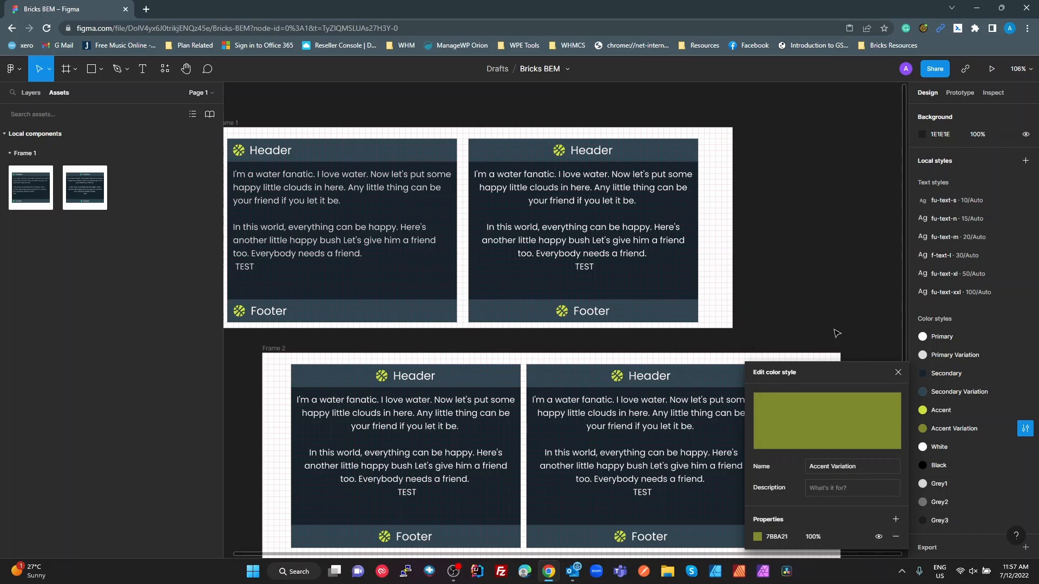
click(897, 370)
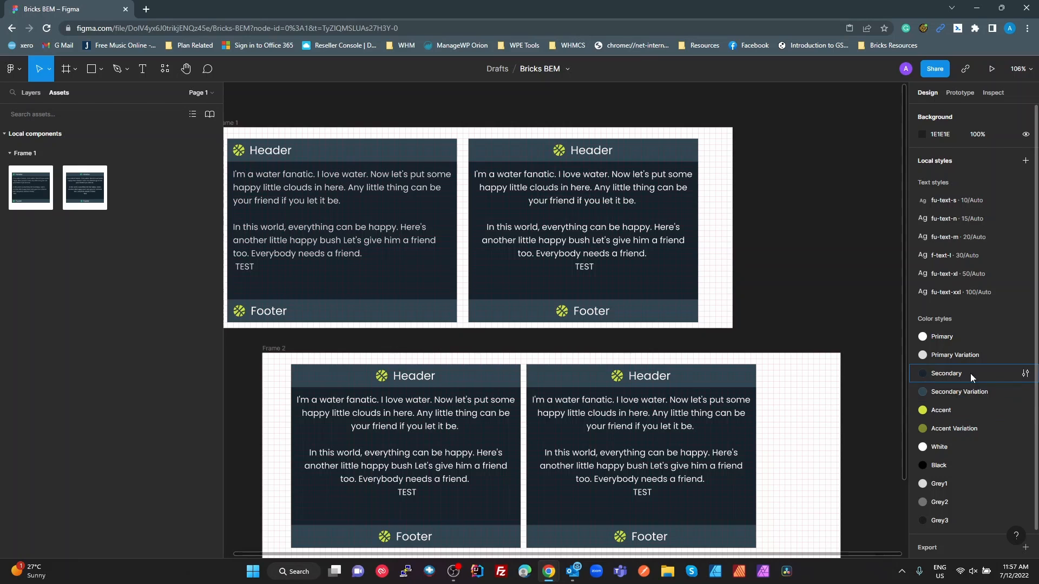
Change the Secondary color style to the dark purple 201039
click(1024, 373)
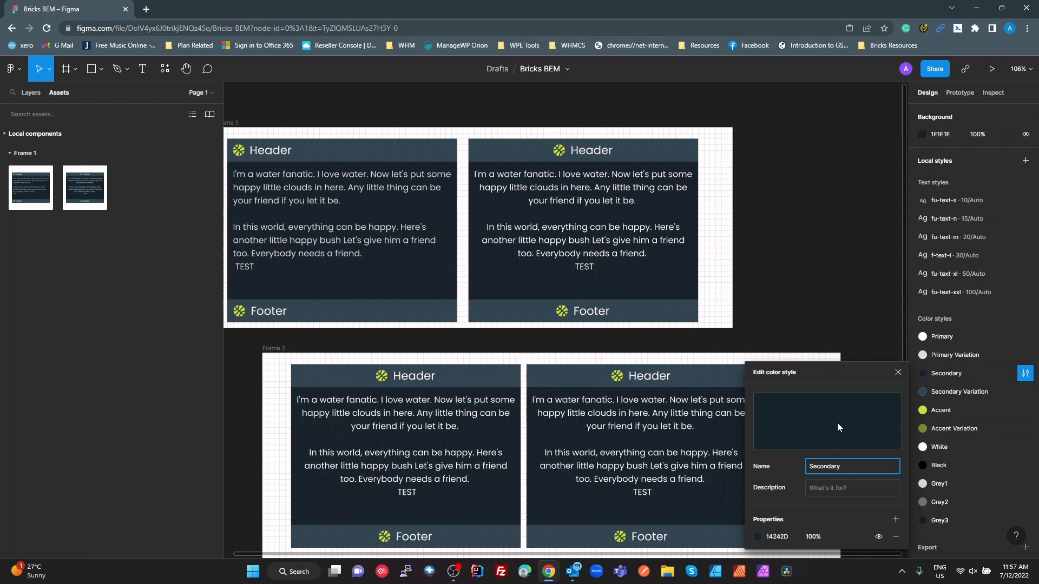
click(757, 537)
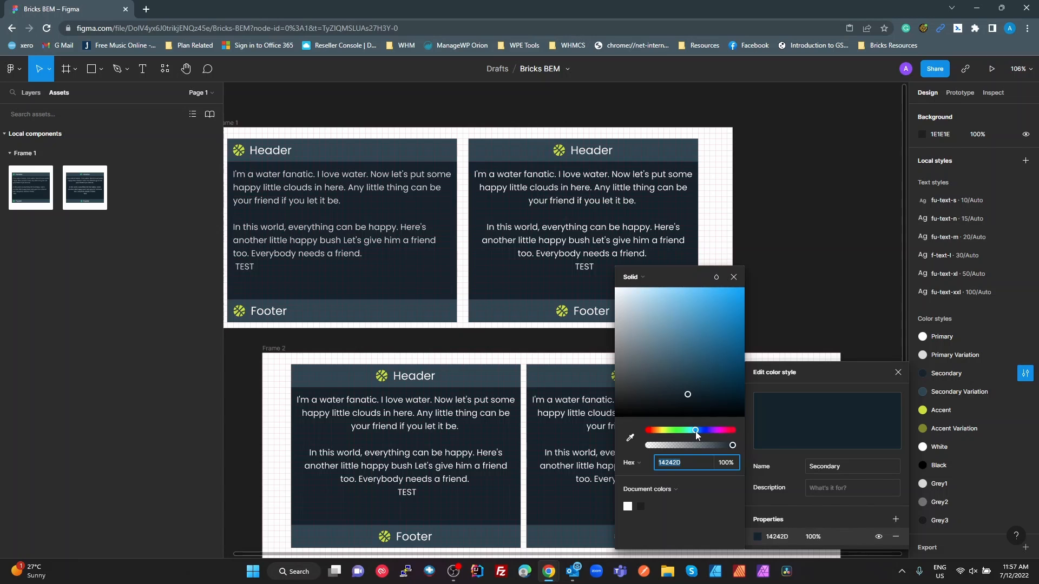
drag(696, 430, 710, 436)
drag(689, 400, 711, 393)
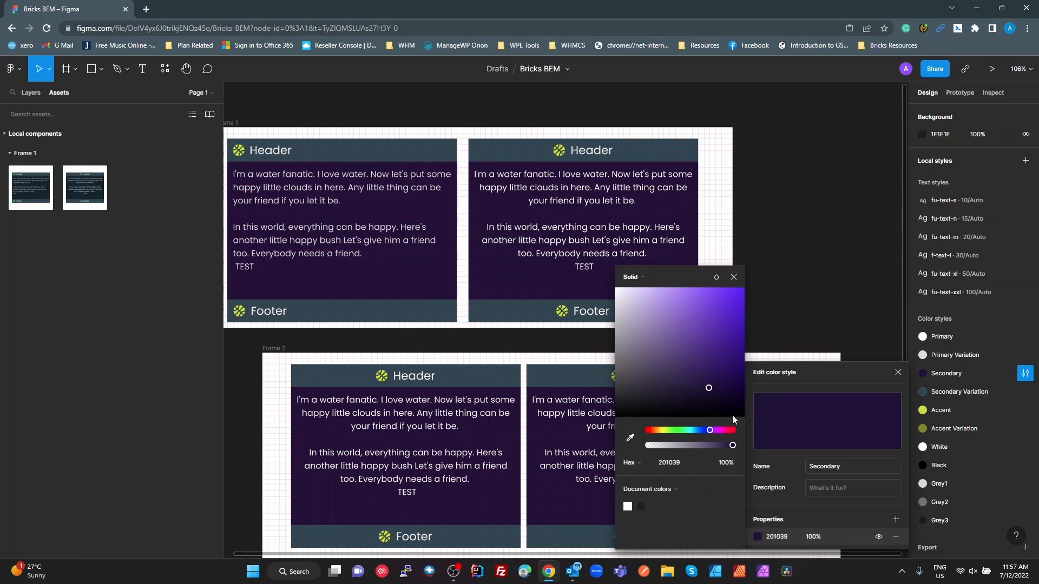
Copy the Secondary hex value into the Secondary Variation color style and lighten it to 422273
click(673, 467)
key(ctrl+c)
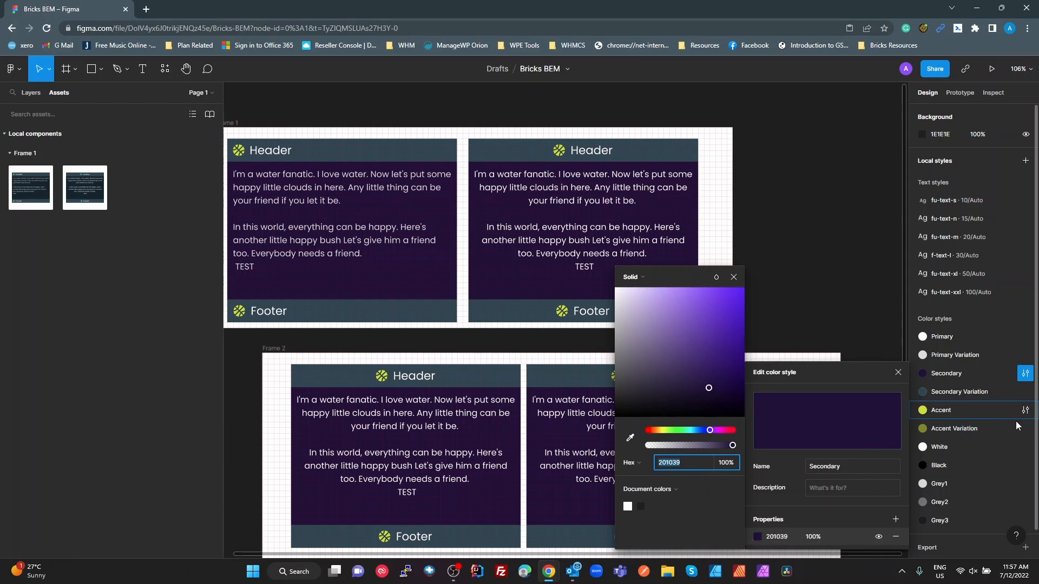
click(1025, 393)
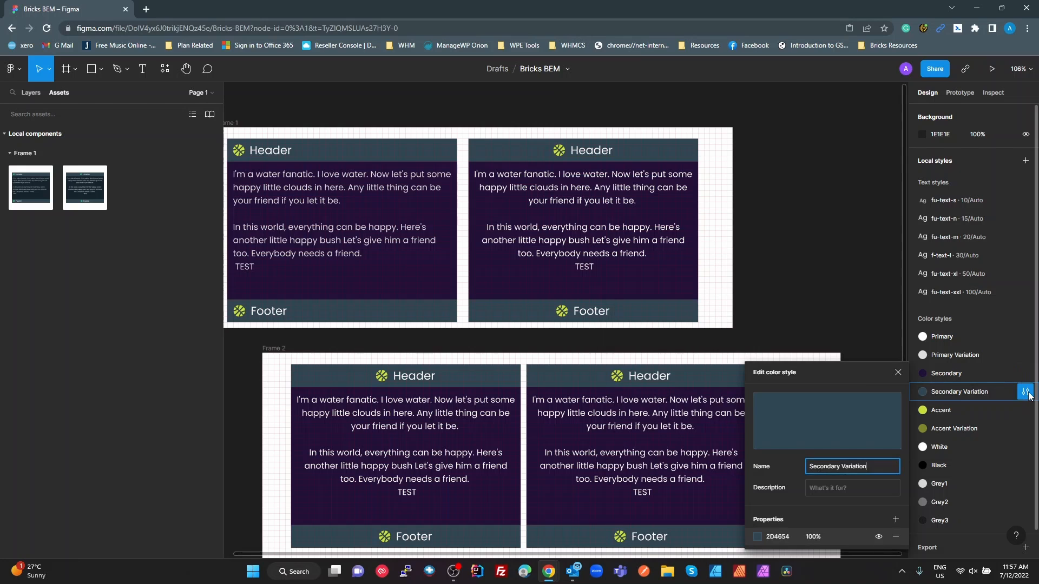
click(770, 536)
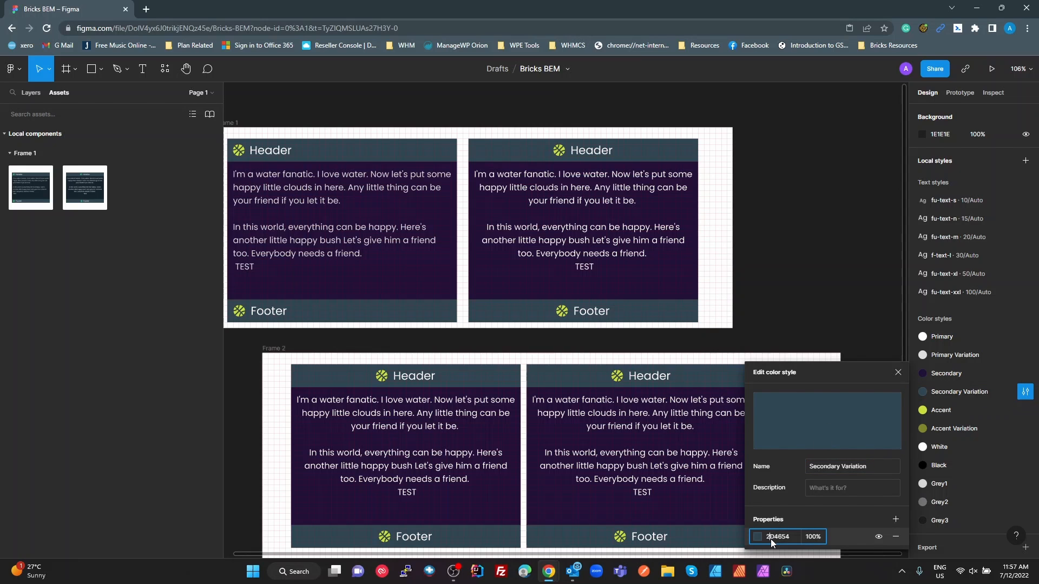
key(ctrl+v)
key(Return)
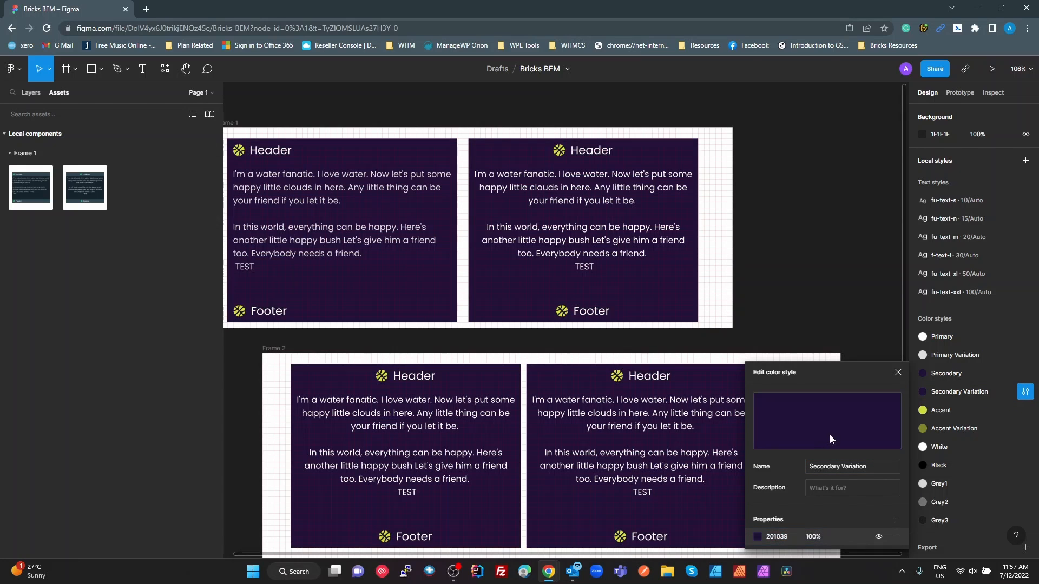
click(756, 538)
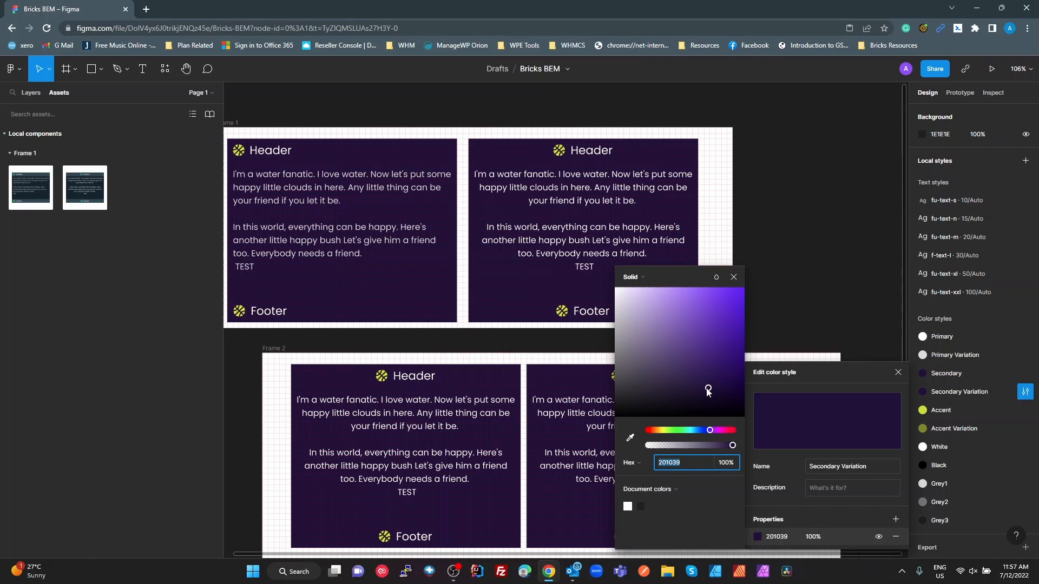
drag(710, 390, 706, 362)
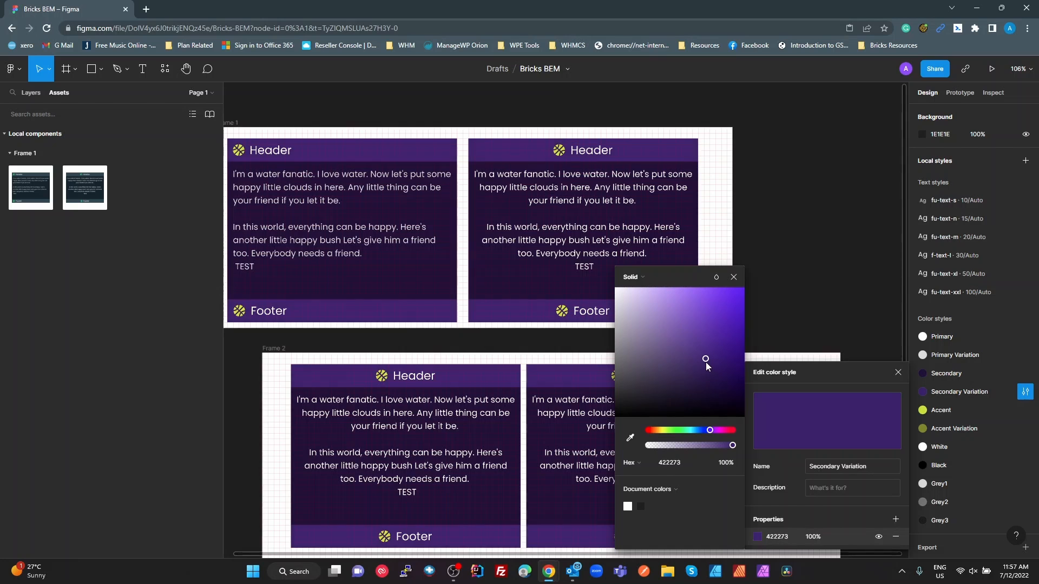
click(807, 322)
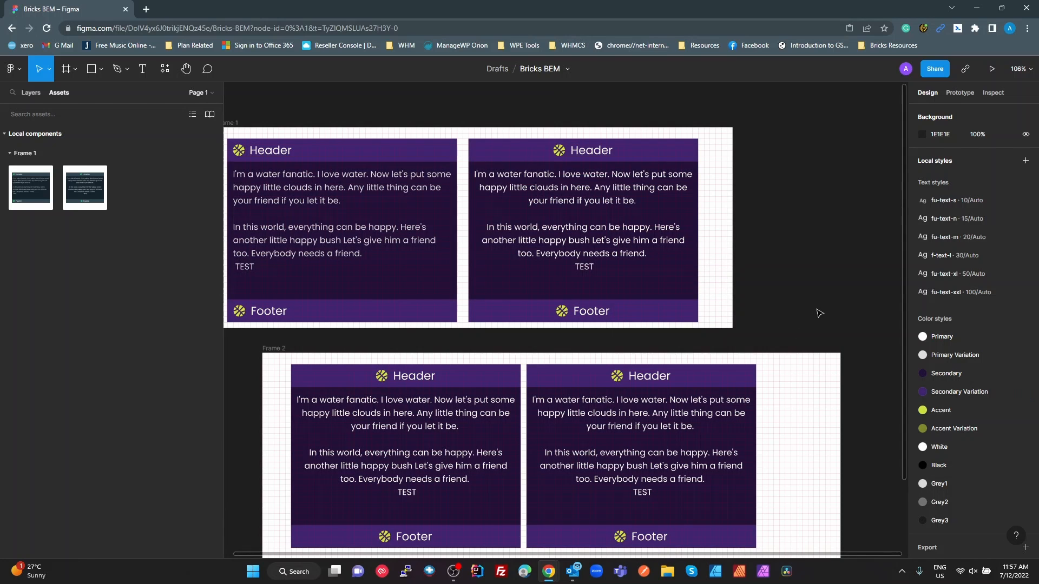
Hide the layout grids on the frames
scroll(807, 445, down, 2)
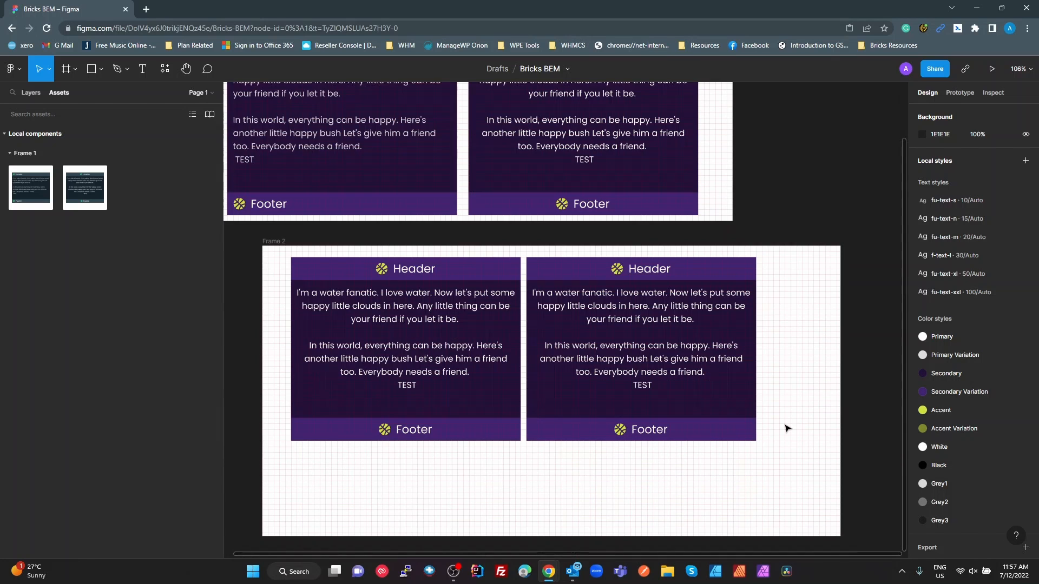
key(ctrl+shift+4)
Copy the Secondary color style's hex value 201039 and switch to the Bricks builder
click(1025, 373)
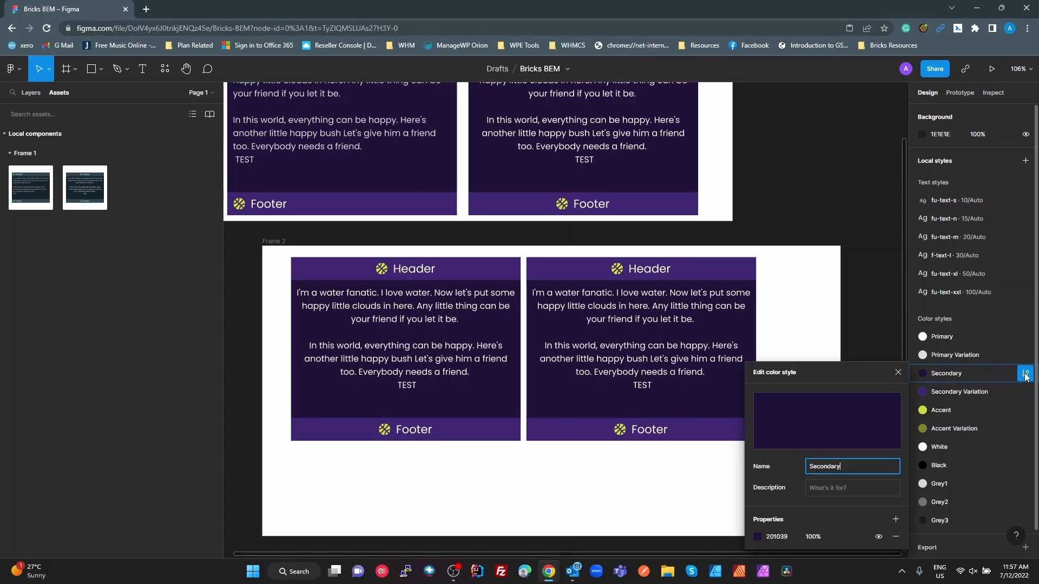
click(776, 537)
key(ctrl+c)
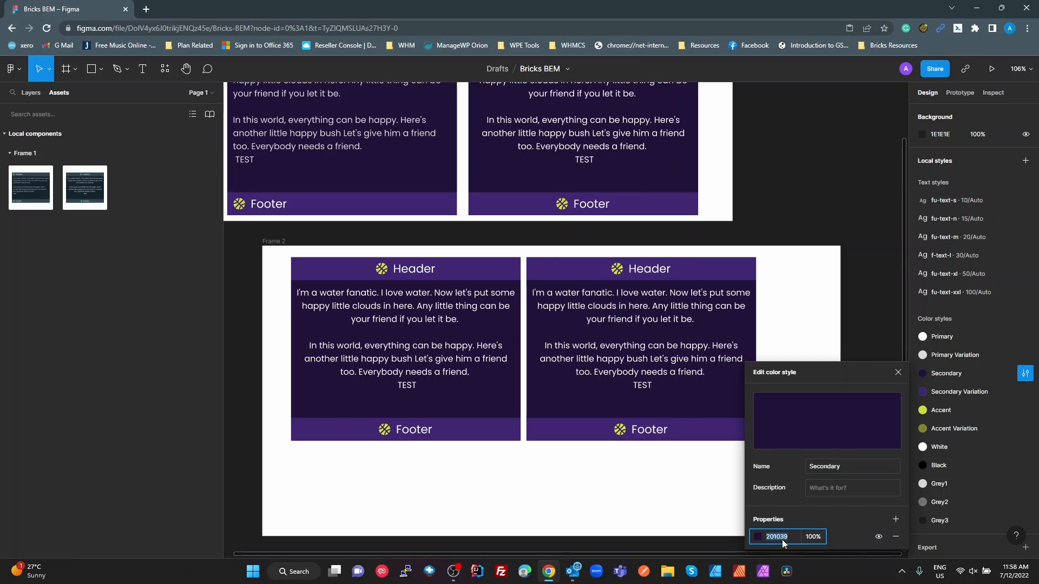
key(alt+Tab)
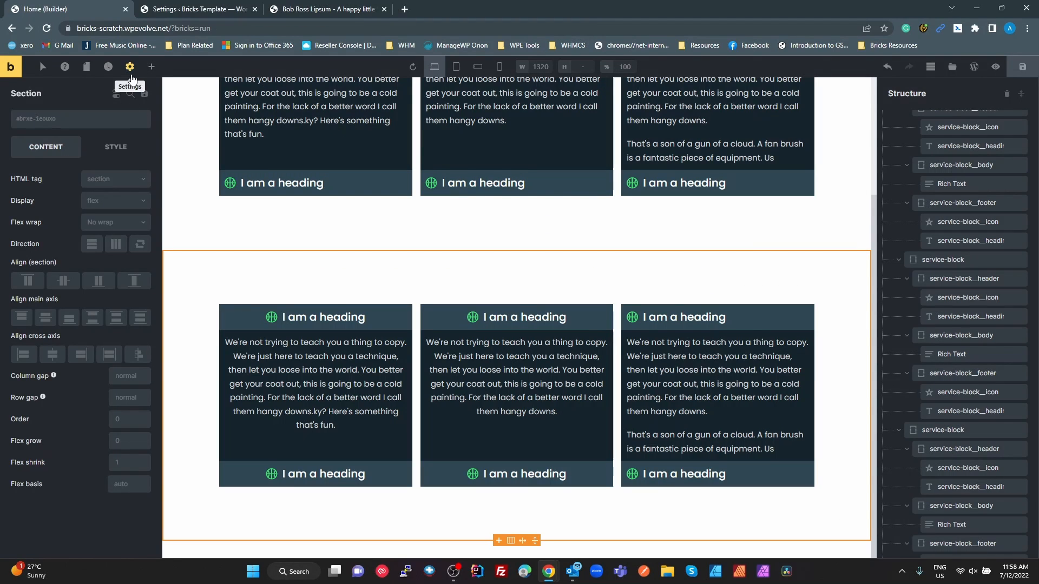
Open the Figma BEM theme style's primary colour setting and show its color palette as a named list
click(130, 66)
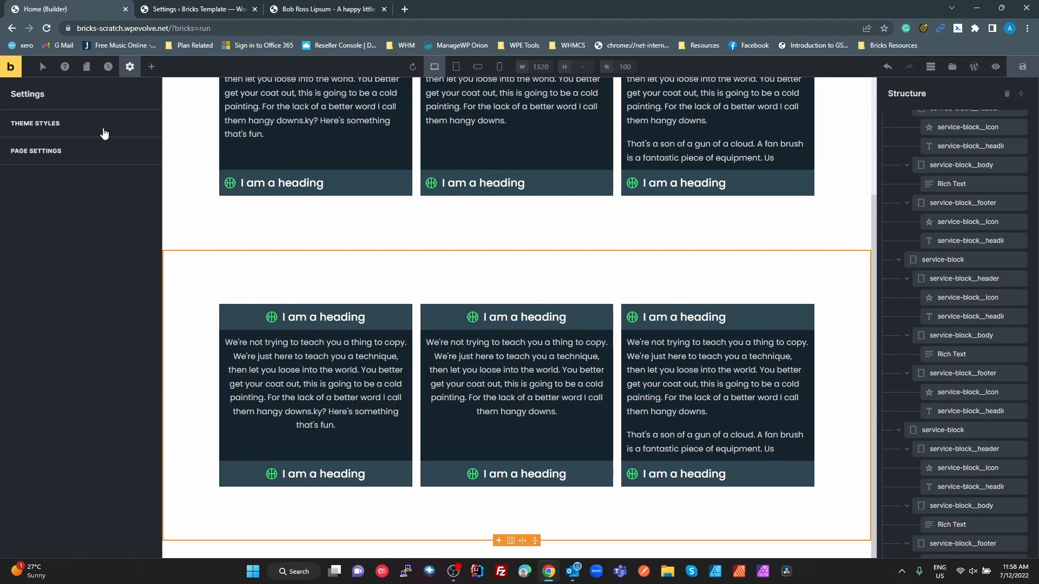
click(60, 123)
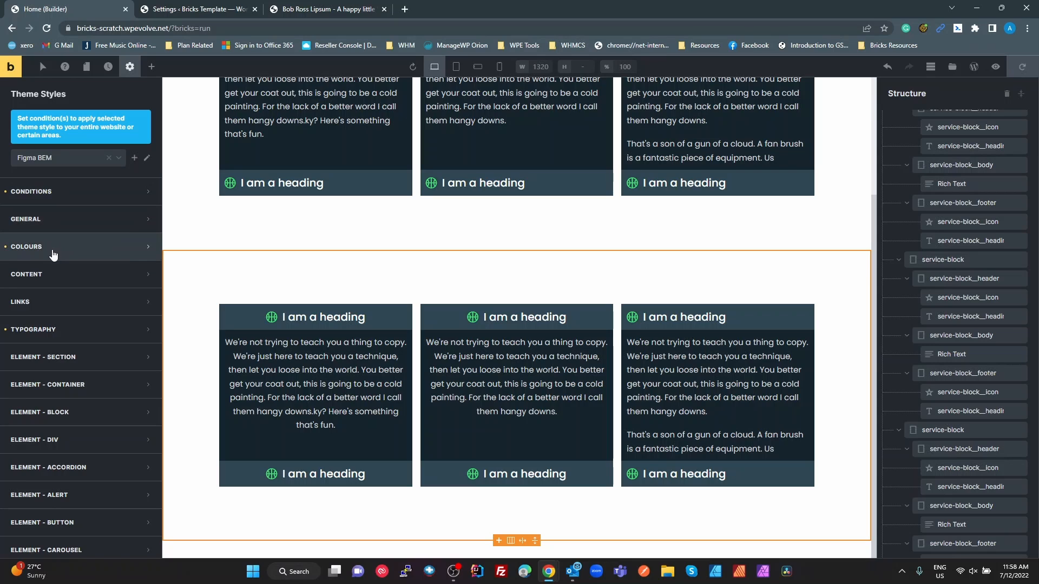
click(65, 254)
click(146, 325)
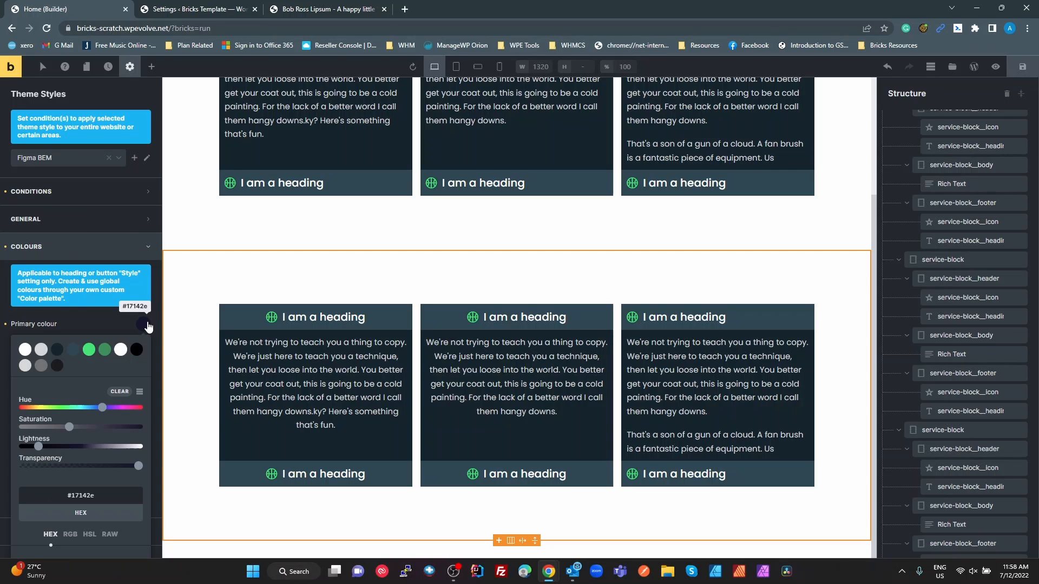
click(139, 391)
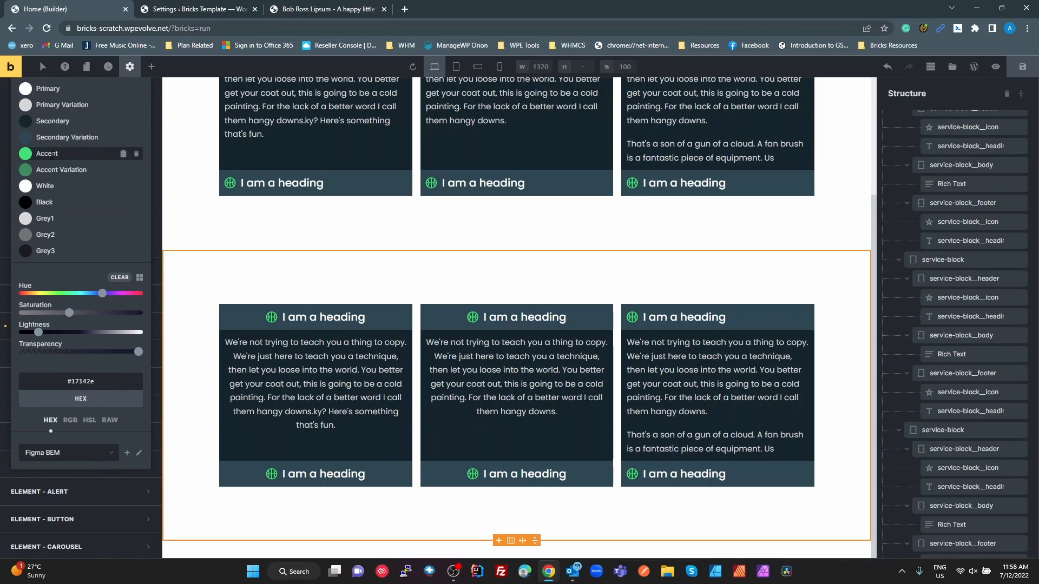
Set the palette's Secondary colour to the copied hex value #201039
click(71, 125)
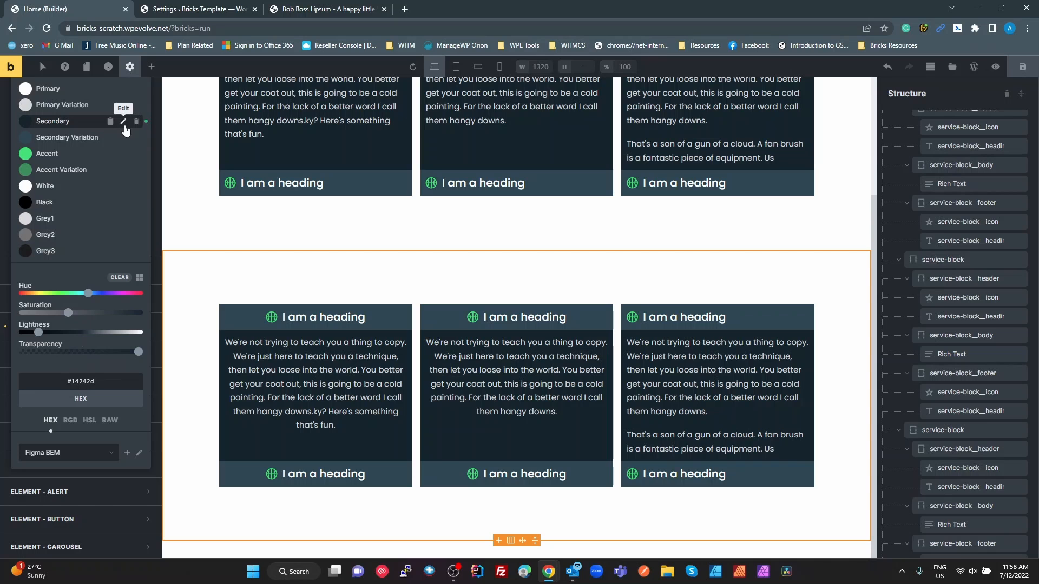
click(123, 123)
double_click(90, 381)
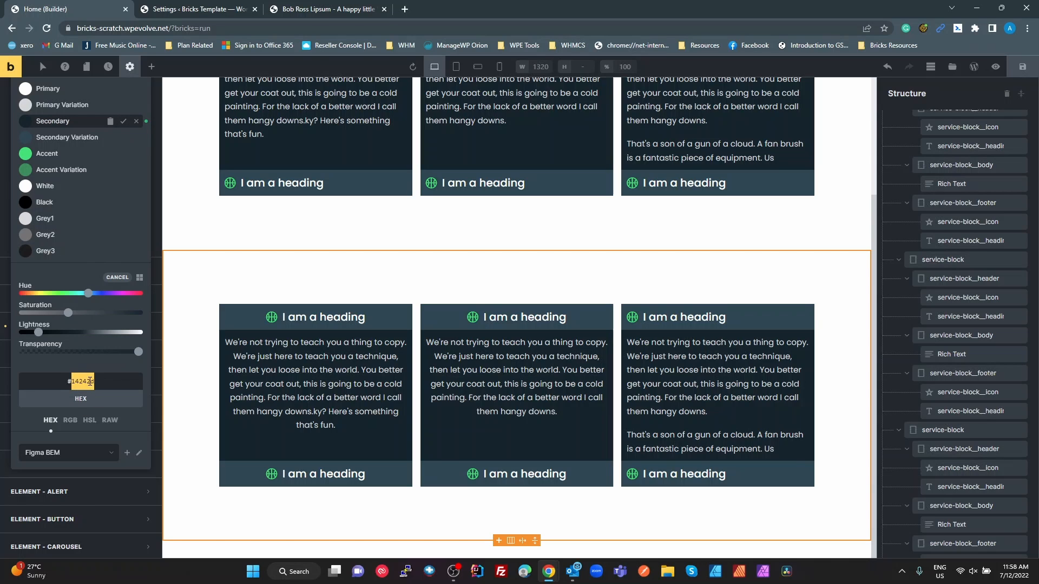
key(ctrl+v)
key(Return)
Switch to Figma, copy the Secondary Variation color style's hex value 422273, and return to the Bricks builder
key(alt+Tab)
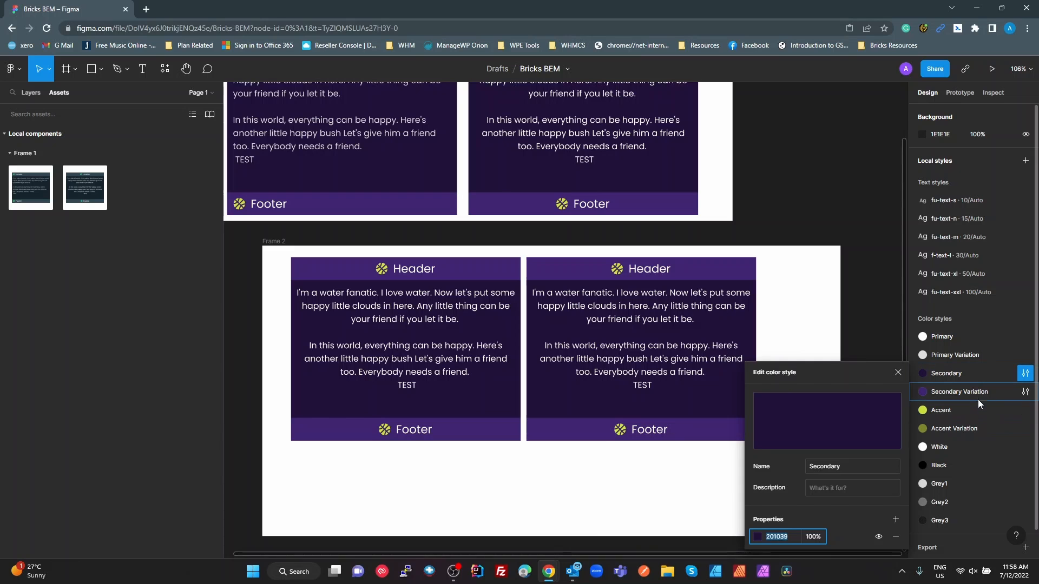
click(978, 403)
click(1024, 392)
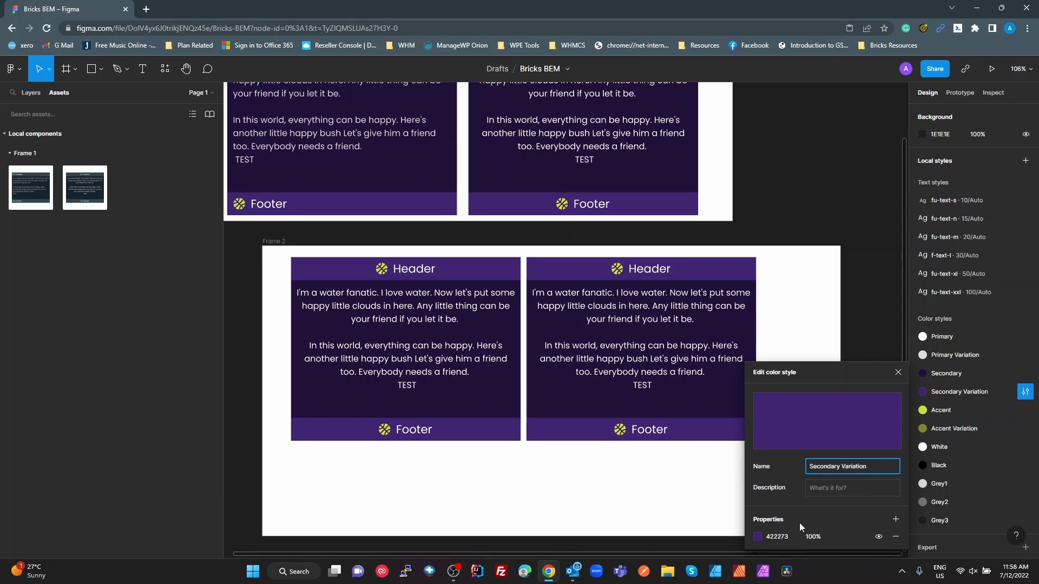
click(781, 537)
key(ctrl+c)
key(alt+Tab)
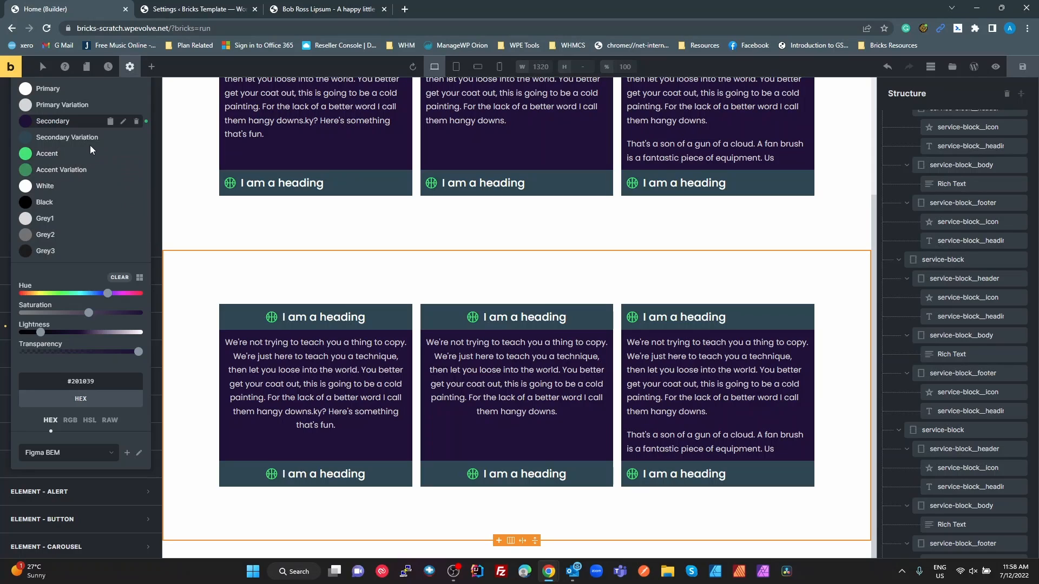
Set the palette's Secondary Variation colour to the copied hex value #422273 and save it
click(123, 138)
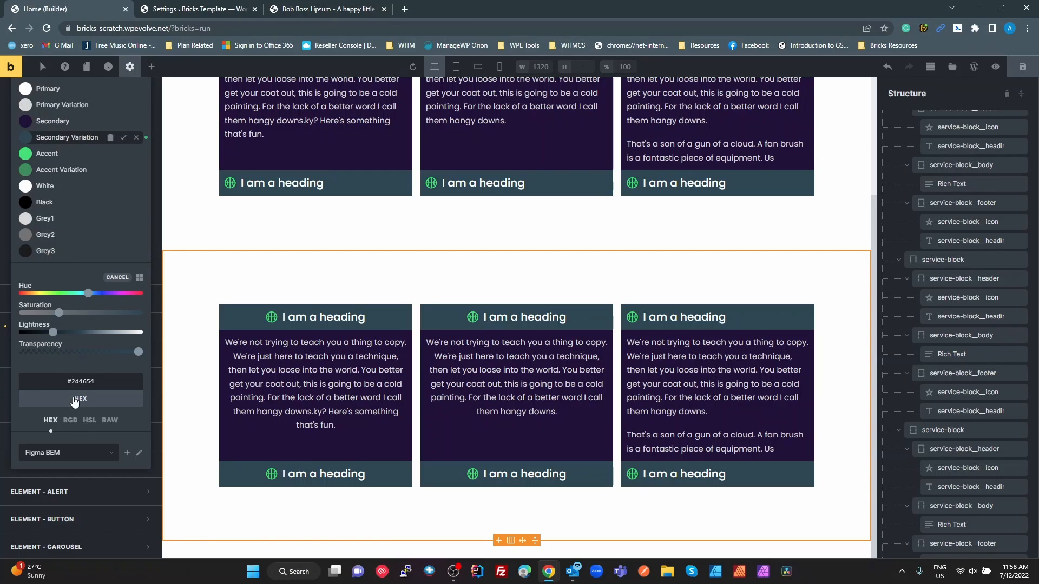
double_click(77, 381)
key(ctrl+v)
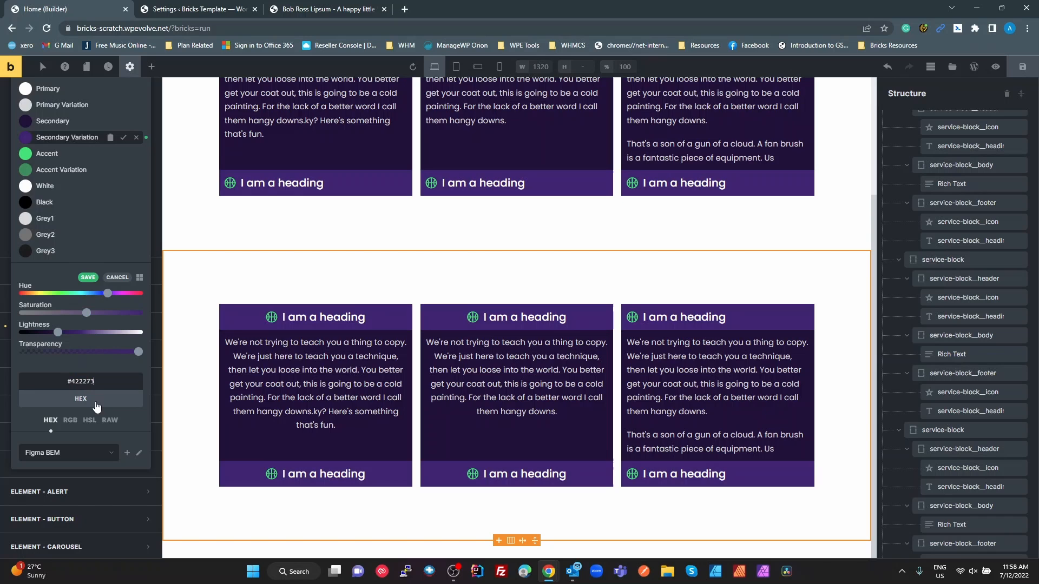
click(87, 277)
Switch to Figma, copy the Accent color style's hex value C7E21F, and return to the Bricks builder
key(alt+Tab)
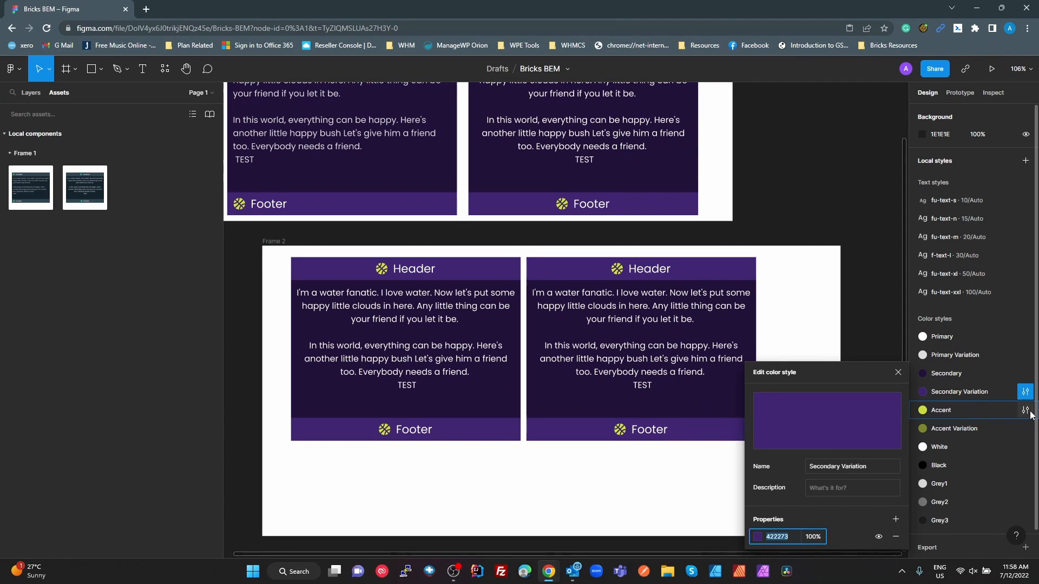
click(1025, 411)
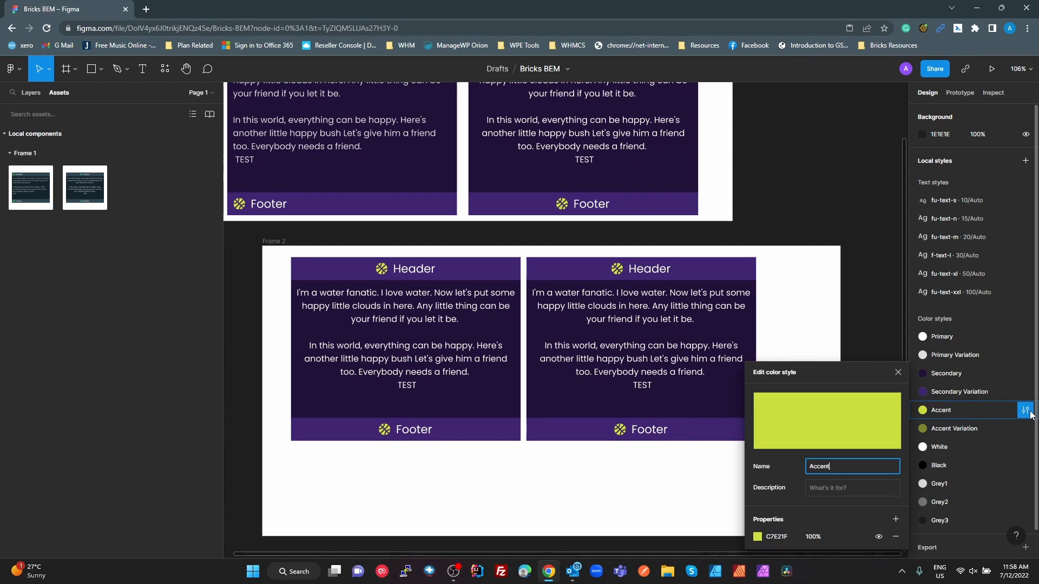
click(777, 537)
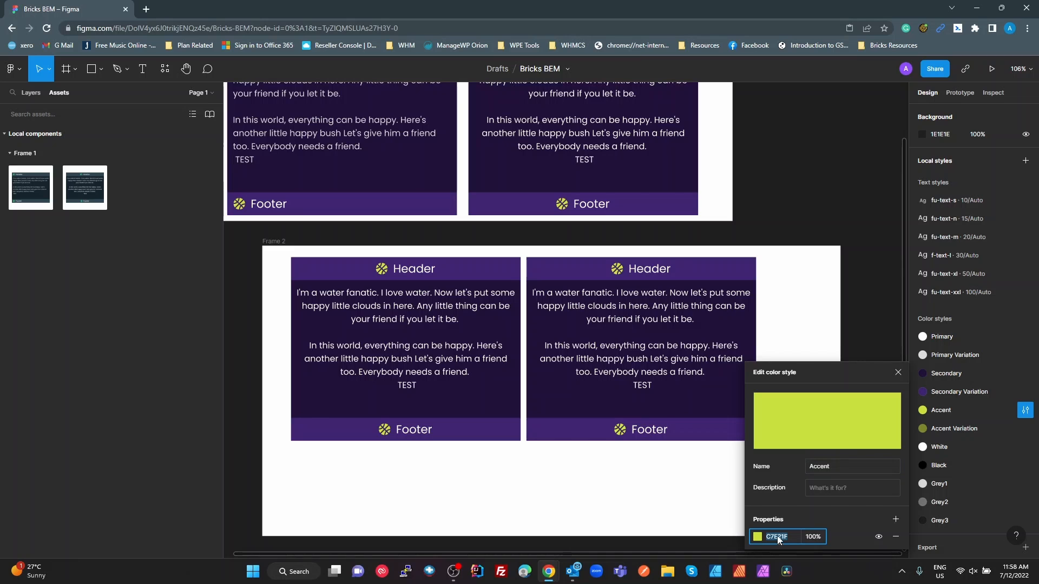
key(alt+Tab)
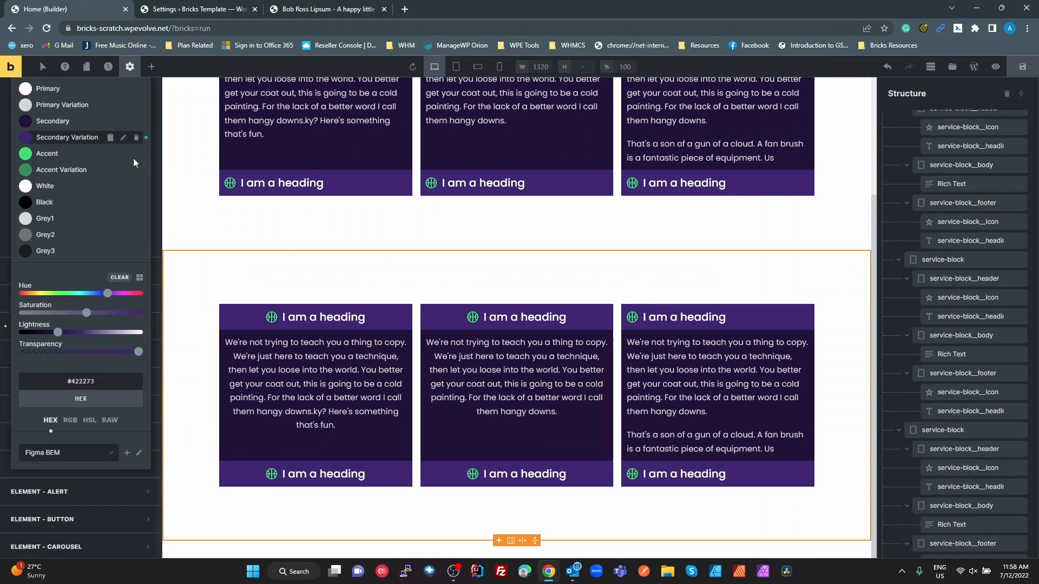
Set the palette's Accent colour to the copied hex value #C7E21F and save it
click(81, 158)
click(124, 154)
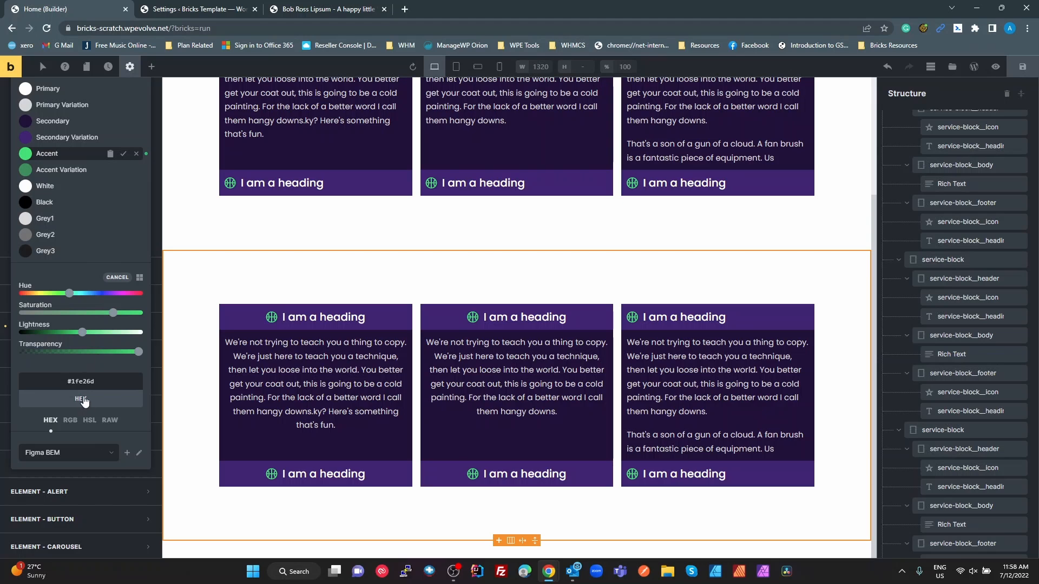
drag(69, 293, 46, 293)
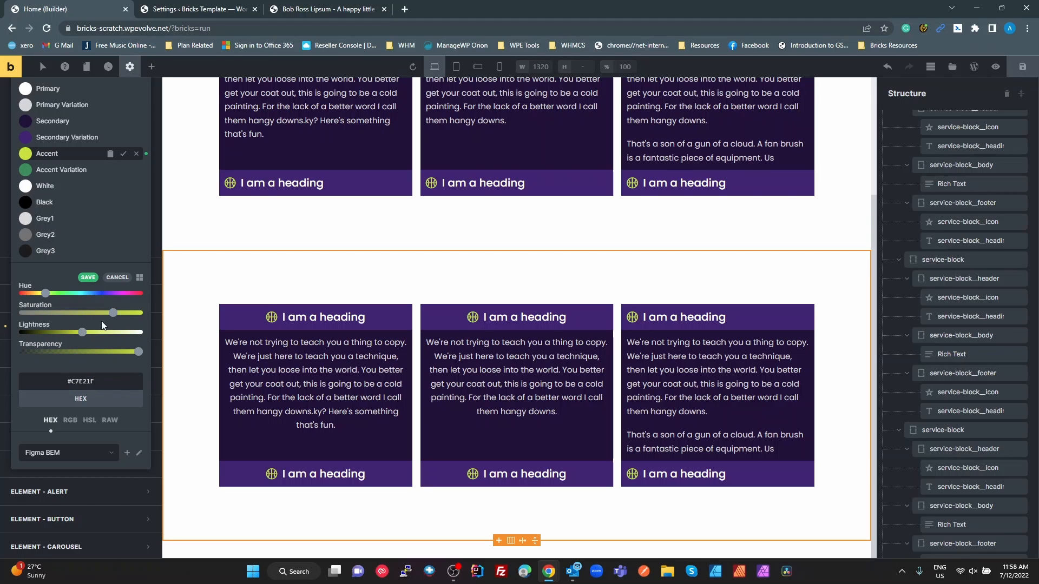
click(87, 277)
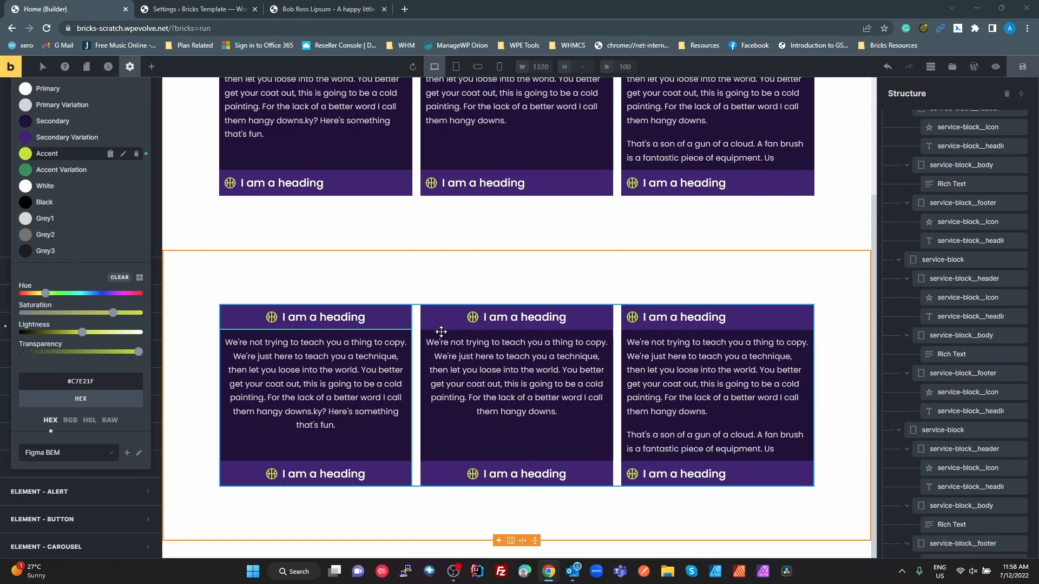
Switch to Figma, copy the Accent Variation color style's hex value 7B8A21, and return to the Bricks builder
key(alt+Tab)
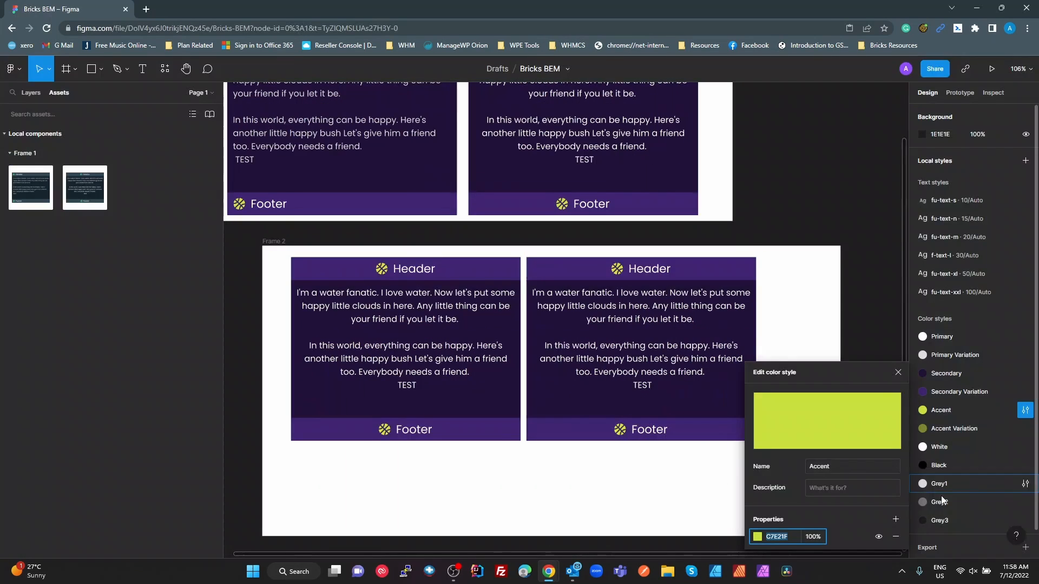
click(1025, 429)
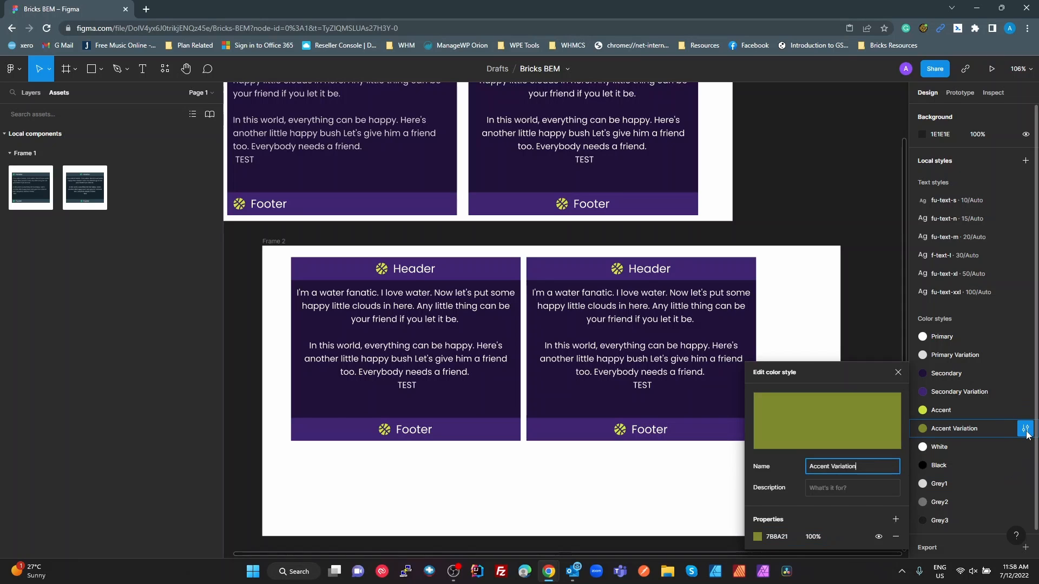
click(777, 536)
key(ctrl+c)
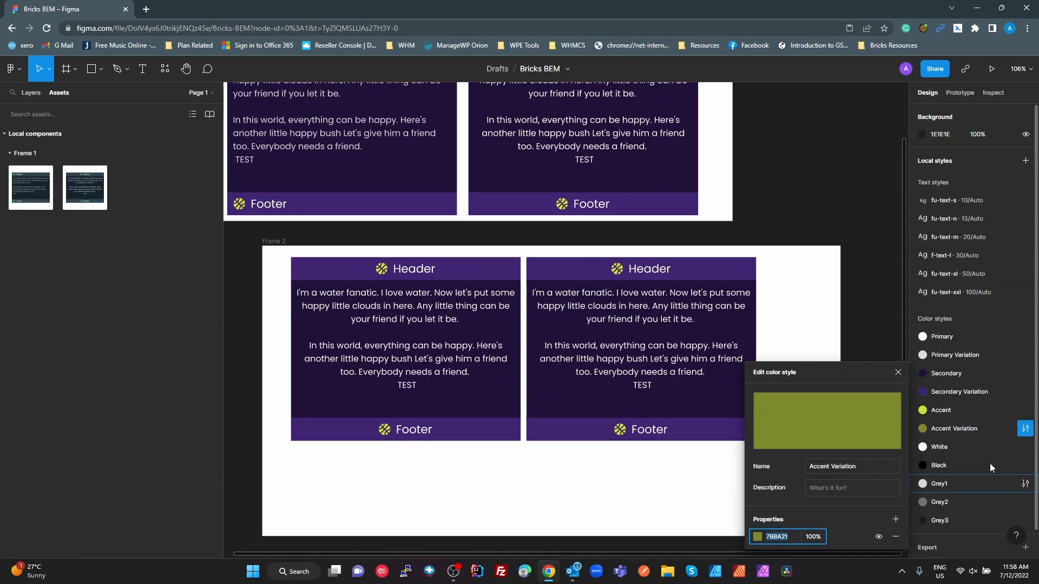
key(alt+Tab)
click(341, 298)
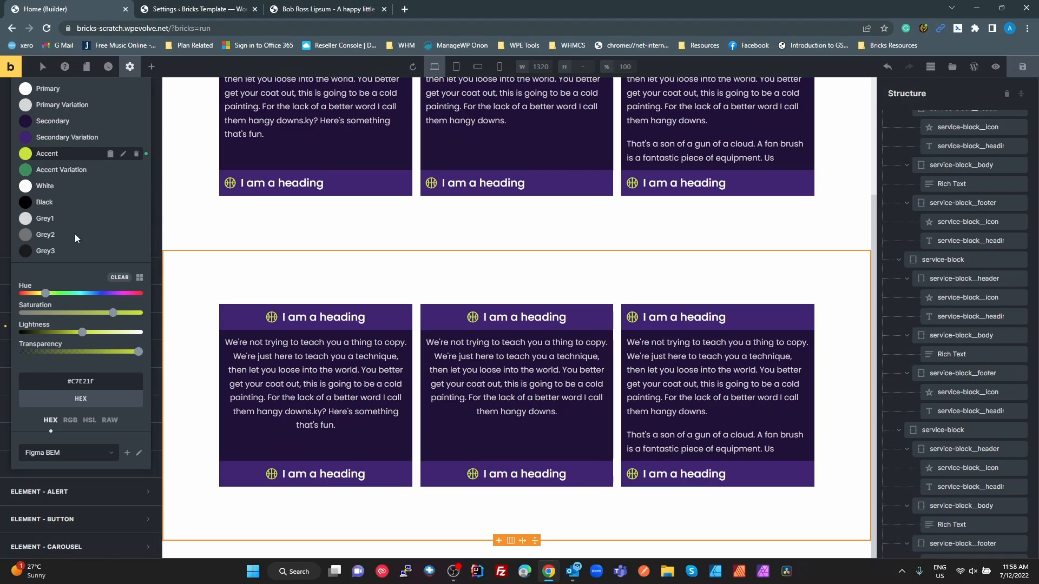
Set the palette's Accent Variation colour to the copied hex value #7B8A21 and save it
click(81, 169)
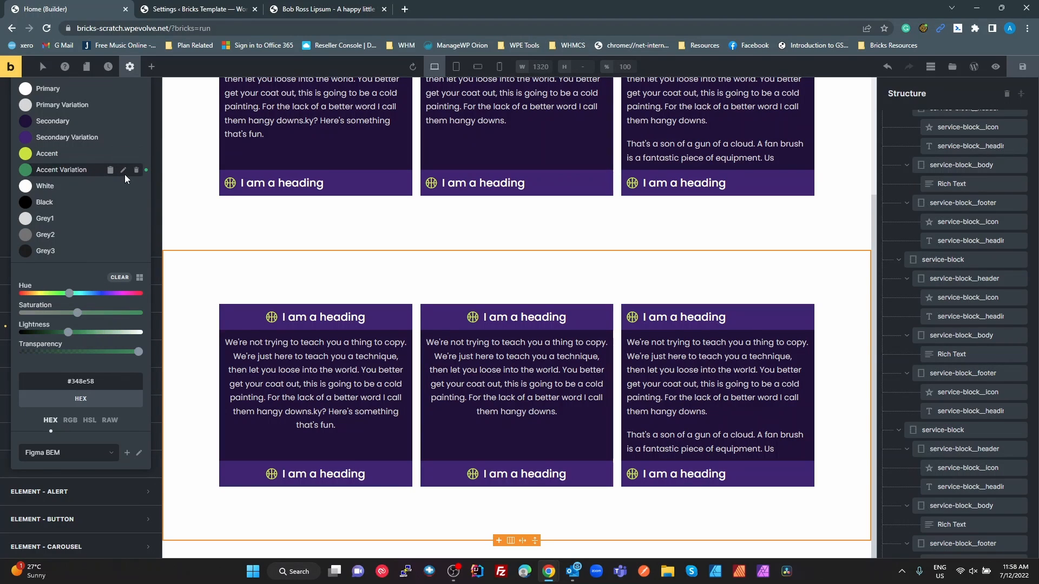
double_click(83, 383)
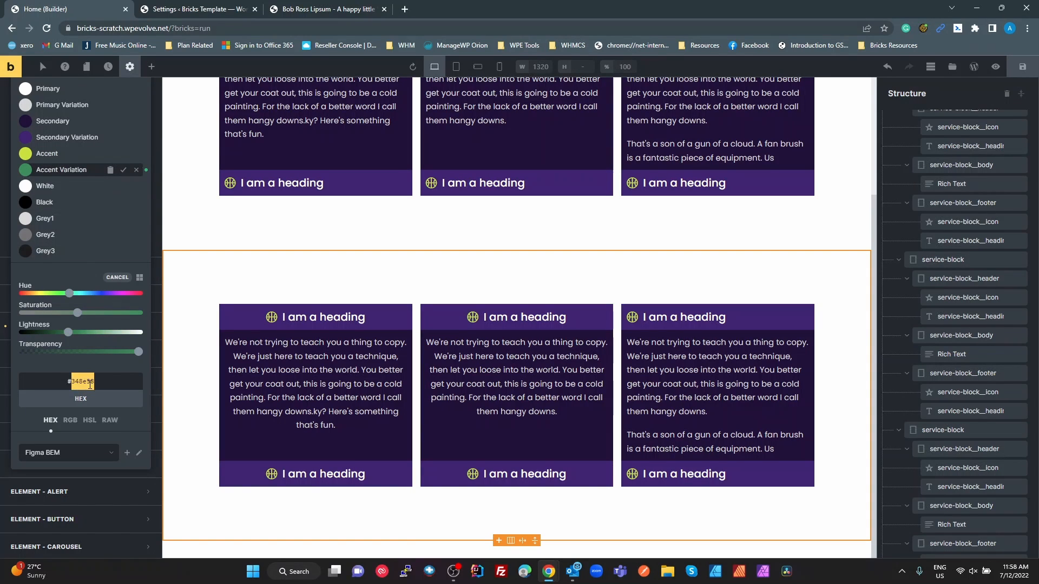
key(ctrl+v)
click(88, 280)
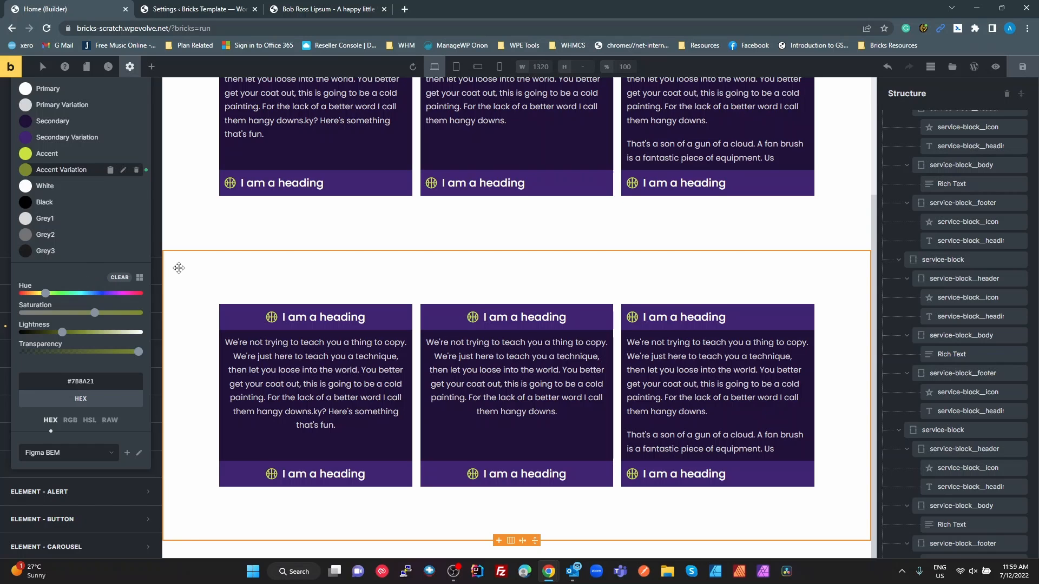
Examine the recoloured service-block sections in Bricks, switch to Figma and close the color style editor
click(178, 267)
scroll(354, 255, up, 2)
scroll(354, 256, up, 1)
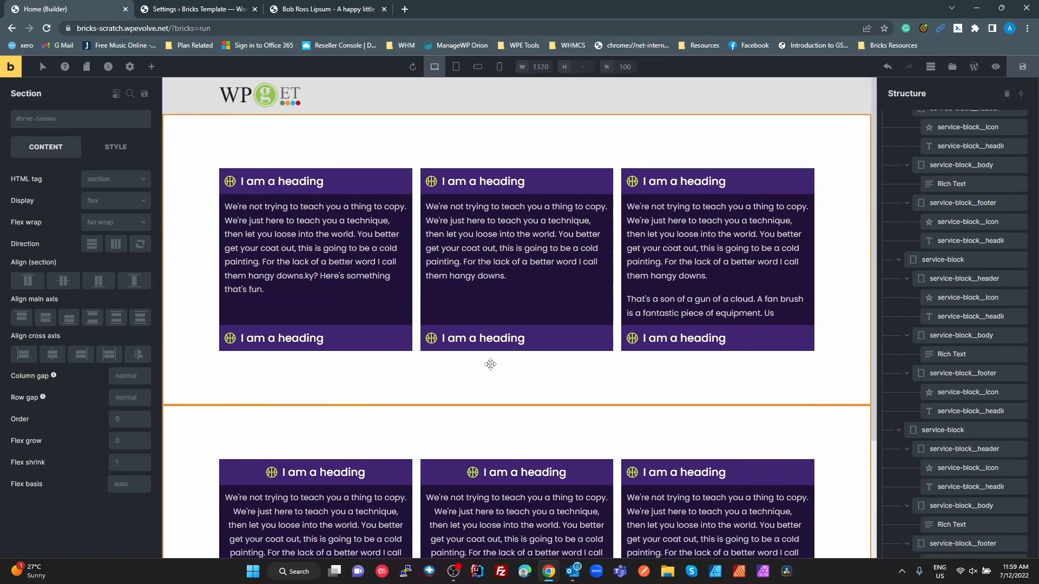
click(489, 362)
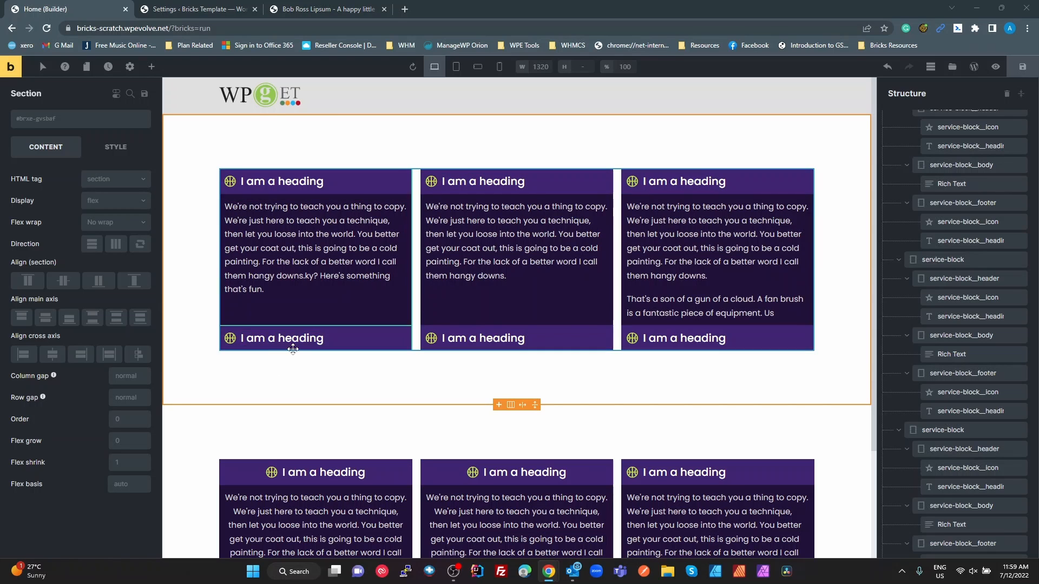
key(alt+Tab)
click(416, 451)
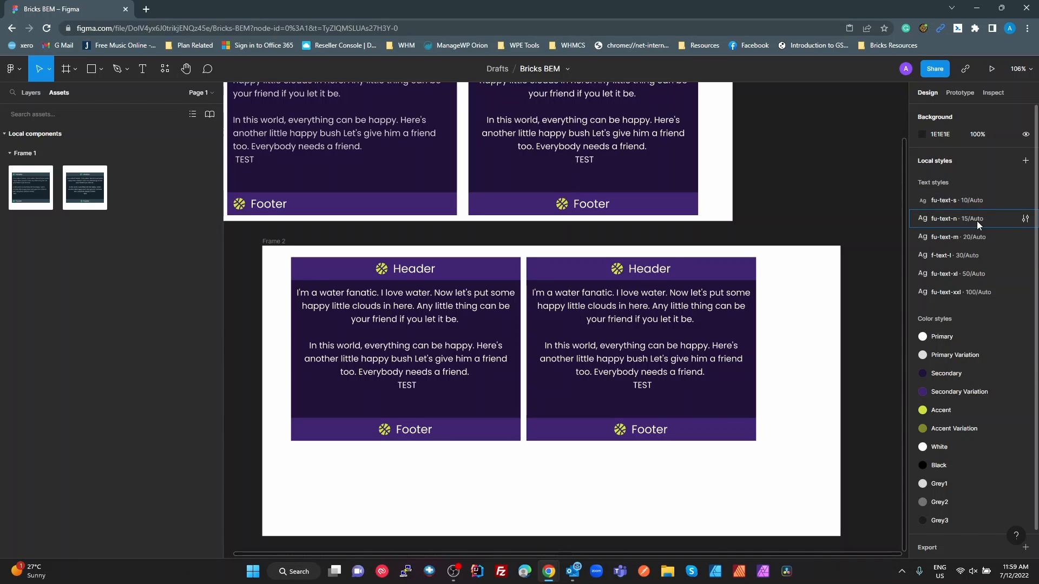
View the --fu-sp-n spacing variable in the Bricks custom CSS settings and return to the Figma design
key(alt+Tab)
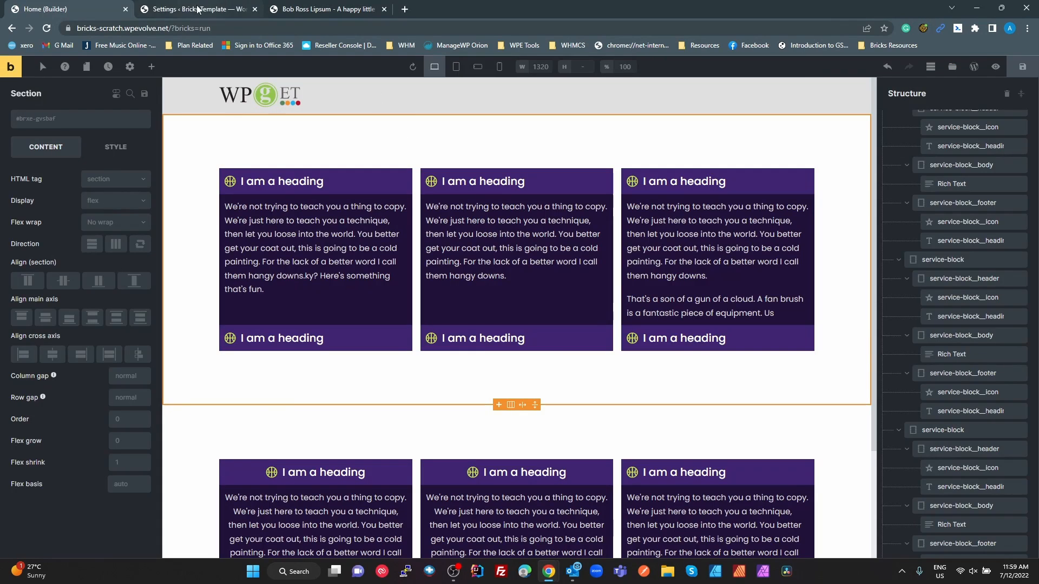
click(197, 9)
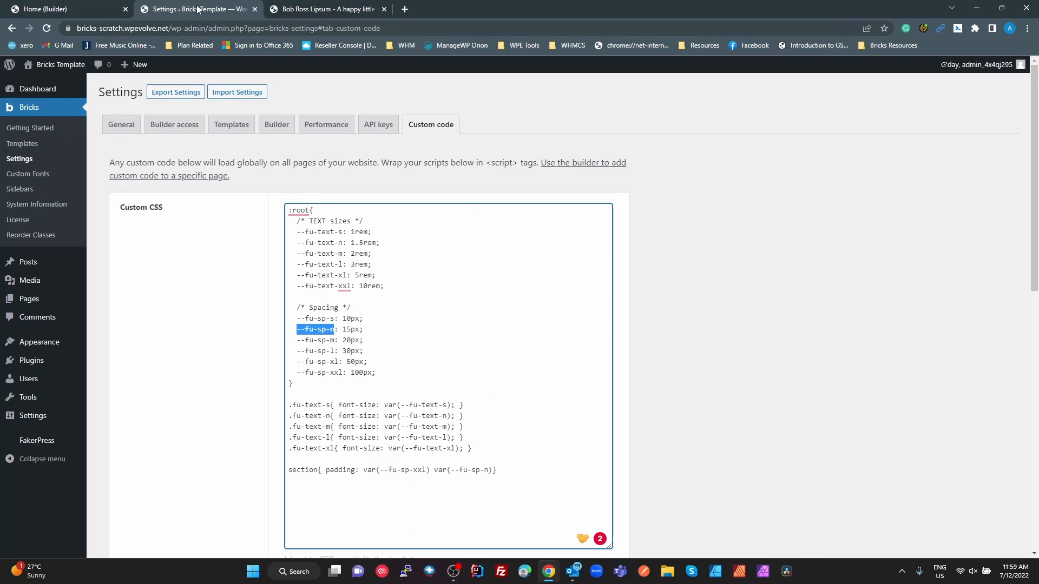
click(342, 295)
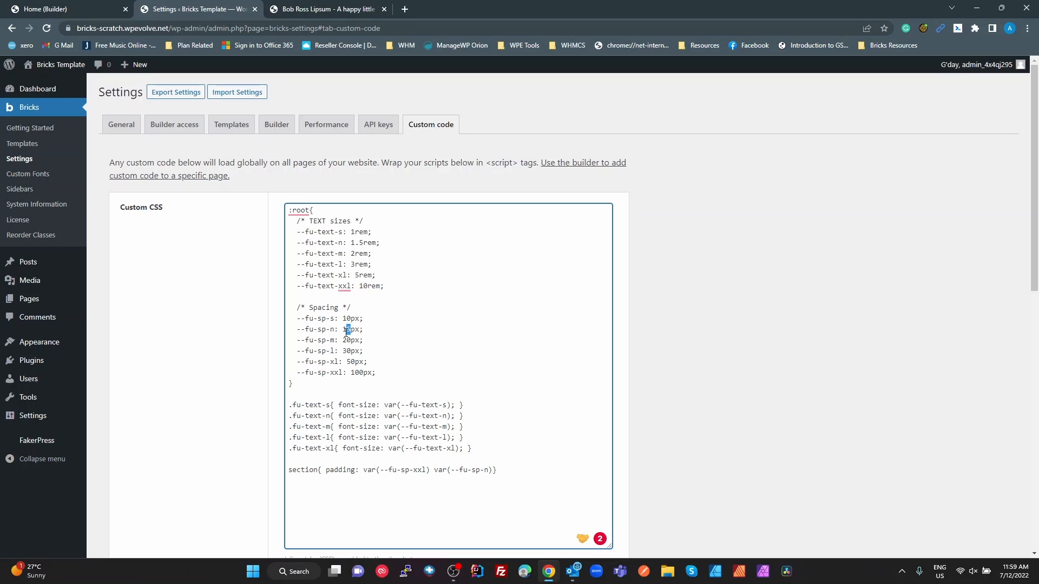
drag(351, 329, 342, 330)
key(alt+Tab)
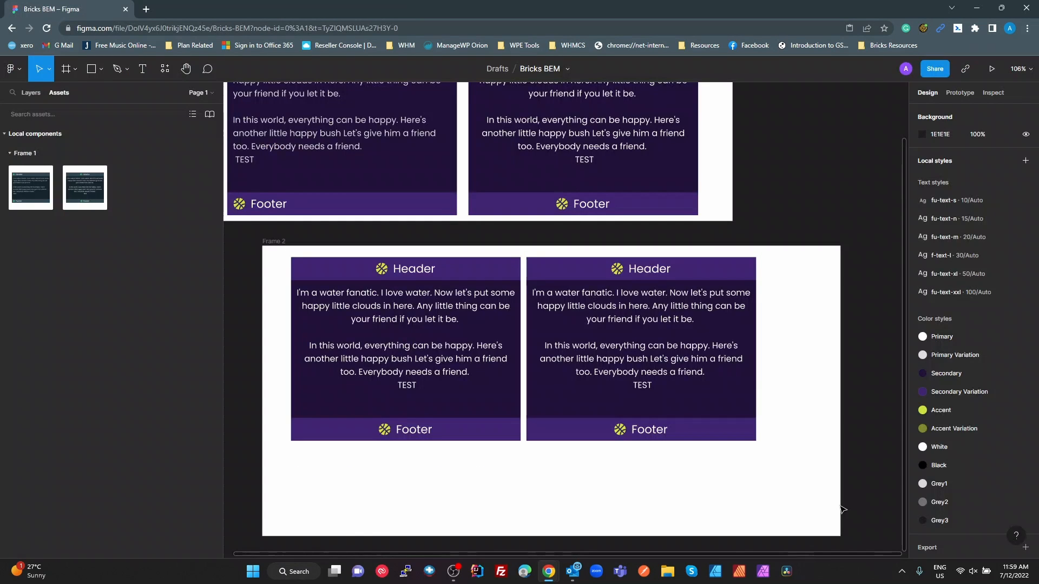